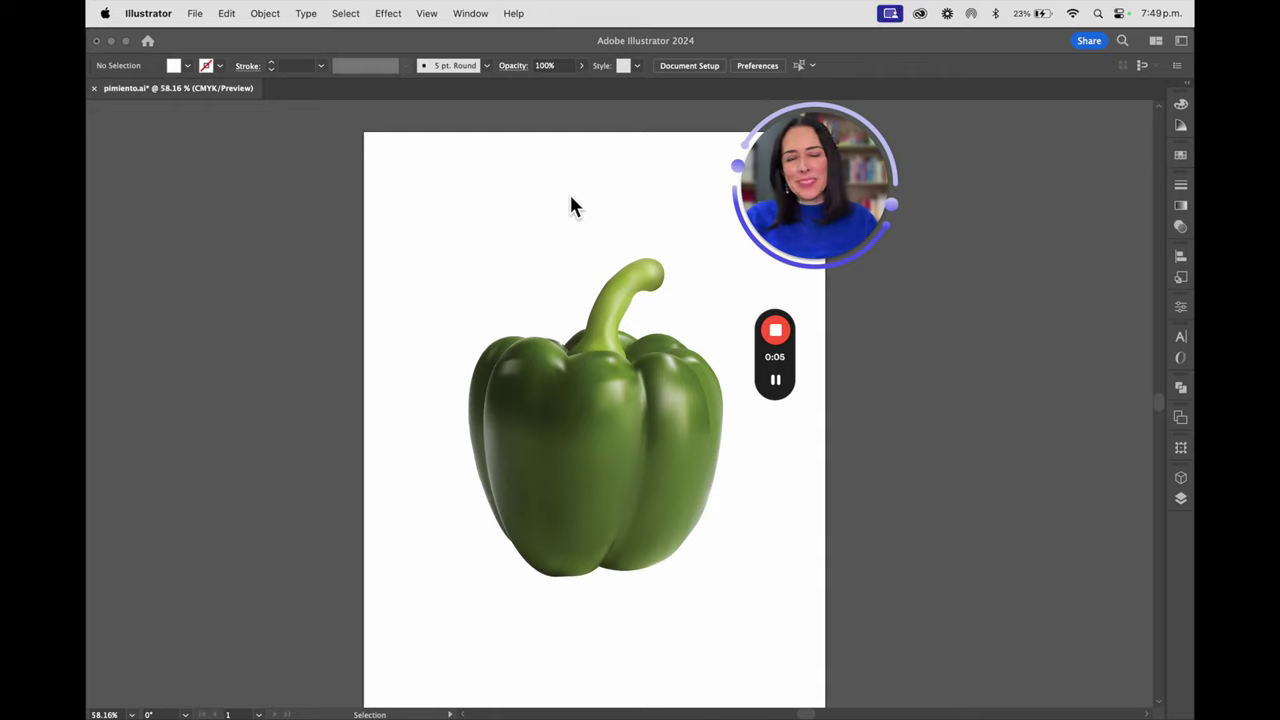
Focus the Illustrator pepper document, then bring Firefox's Hall of Fame gallery to the front.
{"action": "left_click", "coordinate": [567, 196]}
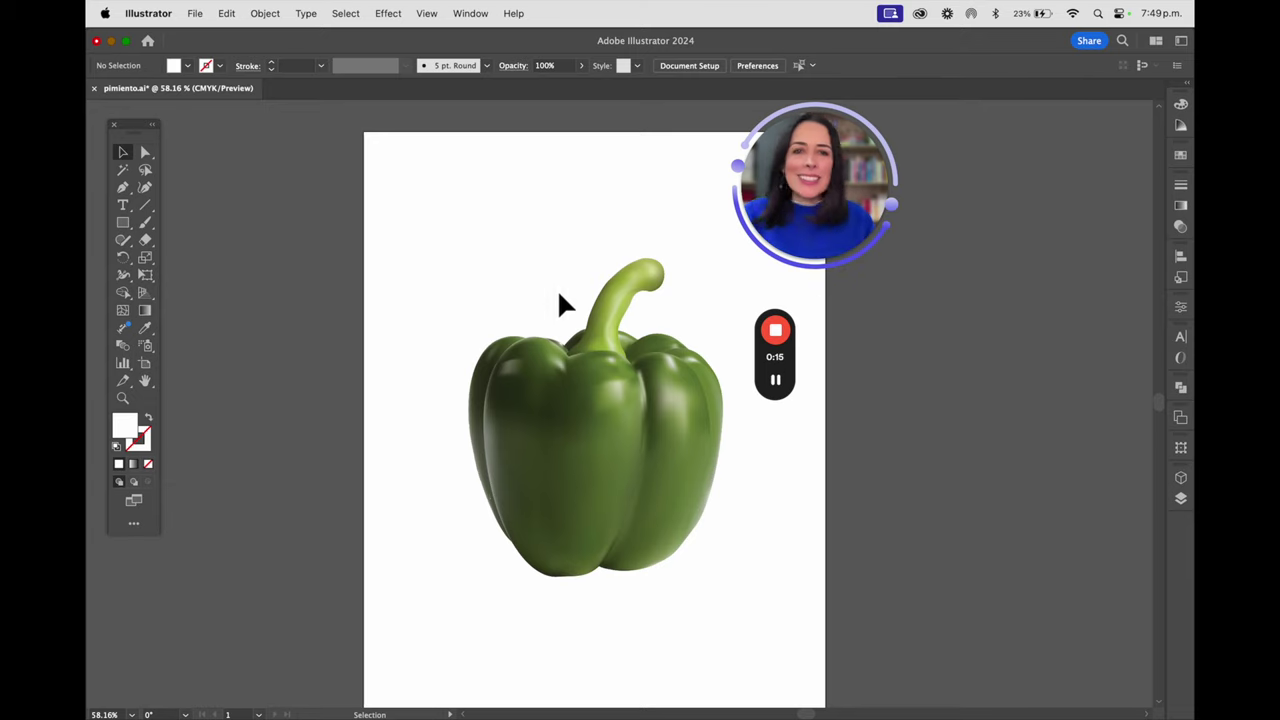
{"action": "mouse_move", "coordinate": [357, 700]}
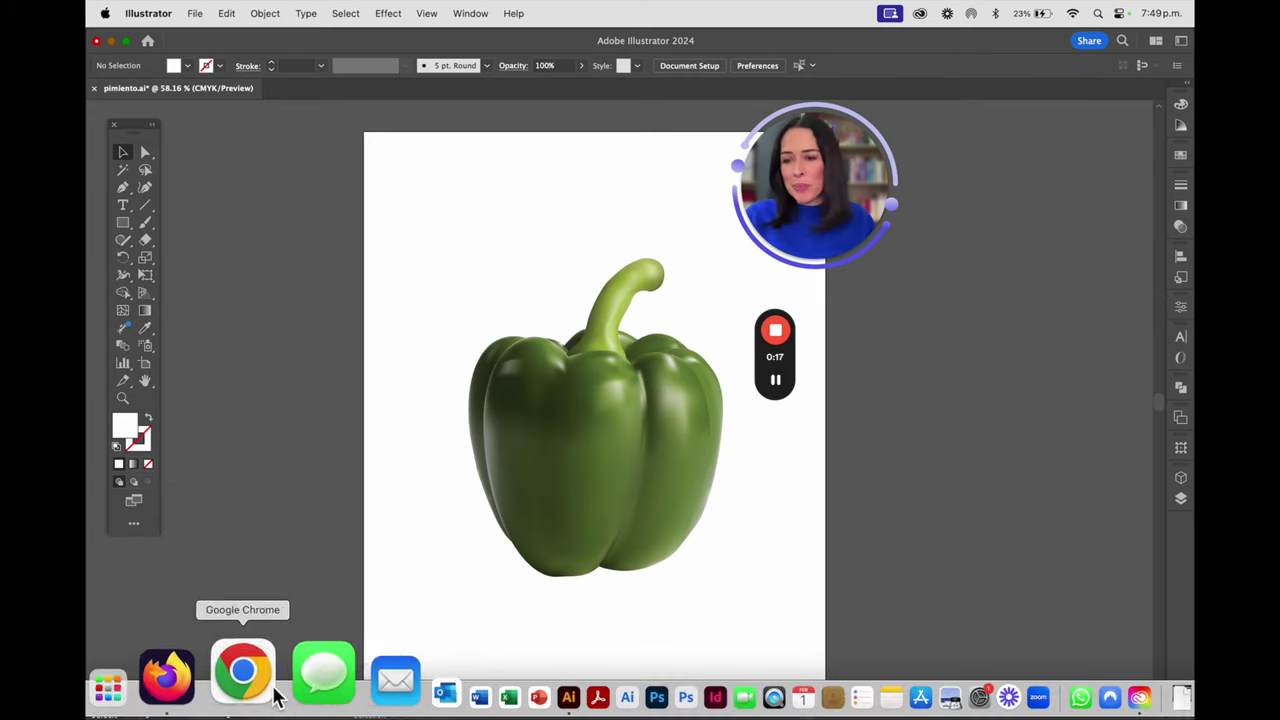
{"action": "left_click", "coordinate": [235, 690]}
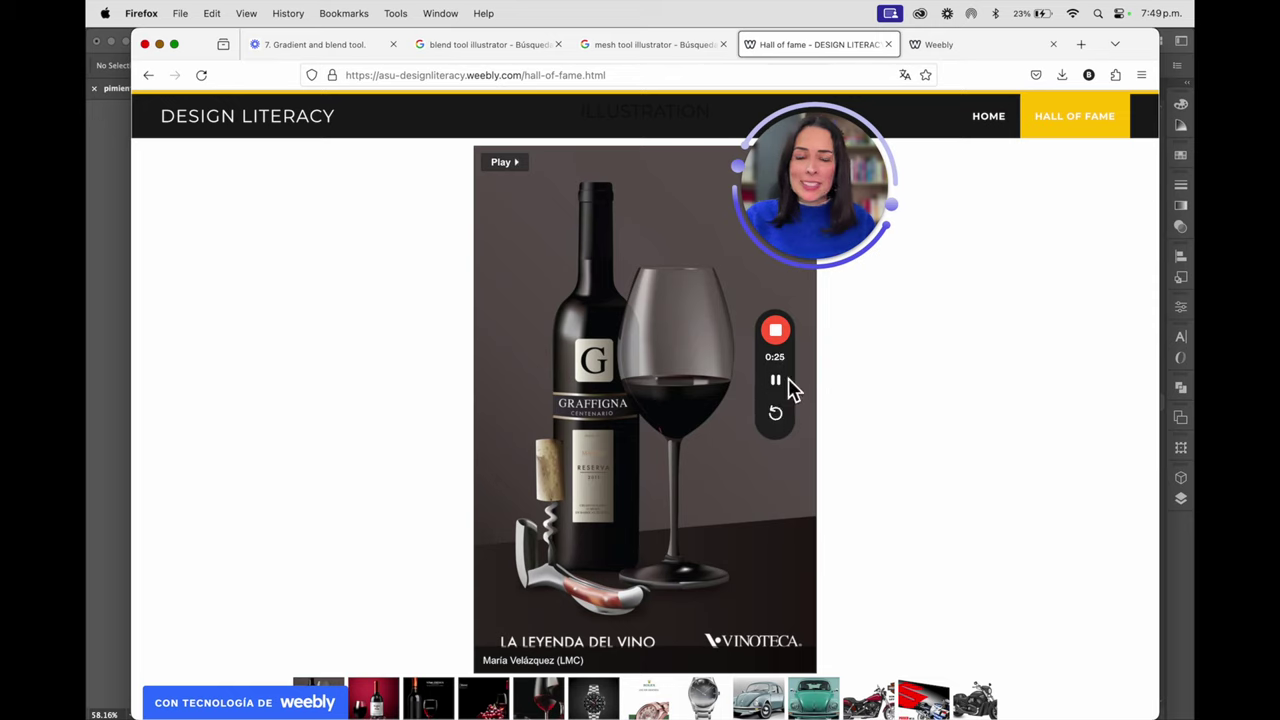
Page through the gallery's wine posters and the TAG Heuer and Calvin Klein watch ads.
{"action": "left_click_drag", "start_coordinate": [784, 316], "coordinate": [947, 309]}
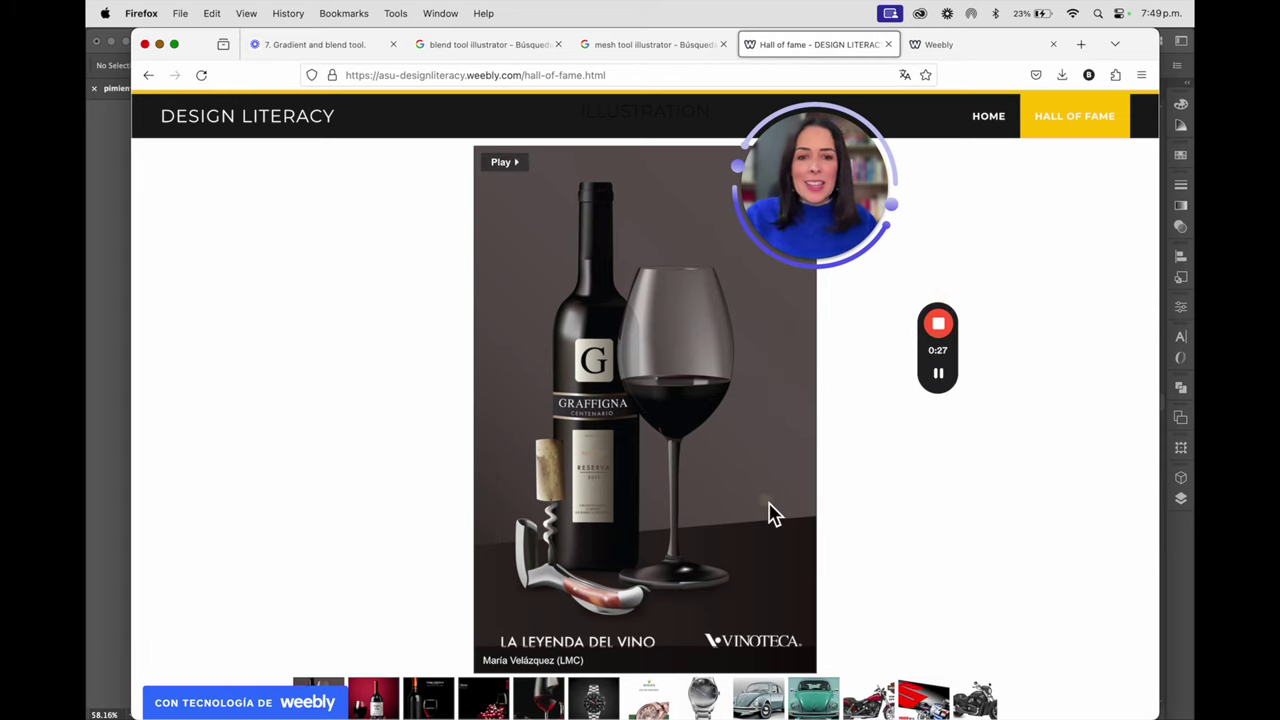
{"action": "left_click", "coordinate": [396, 705]}
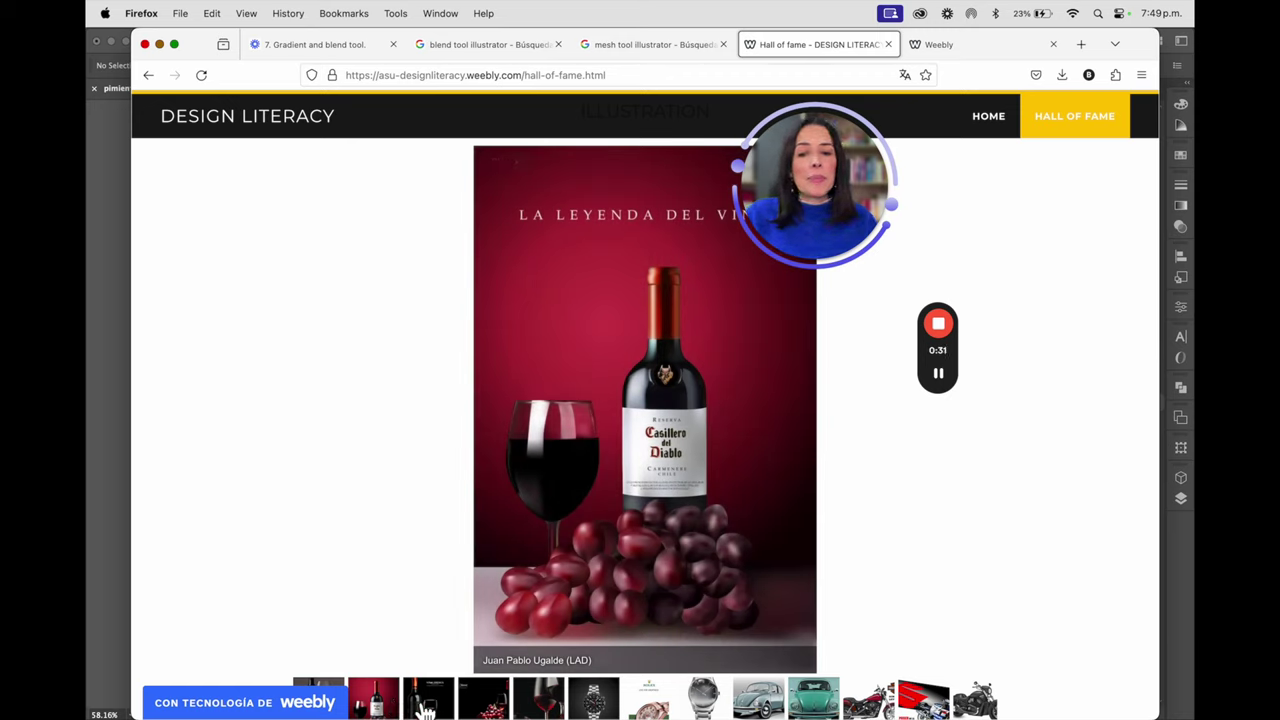
{"action": "left_click", "coordinate": [442, 710]}
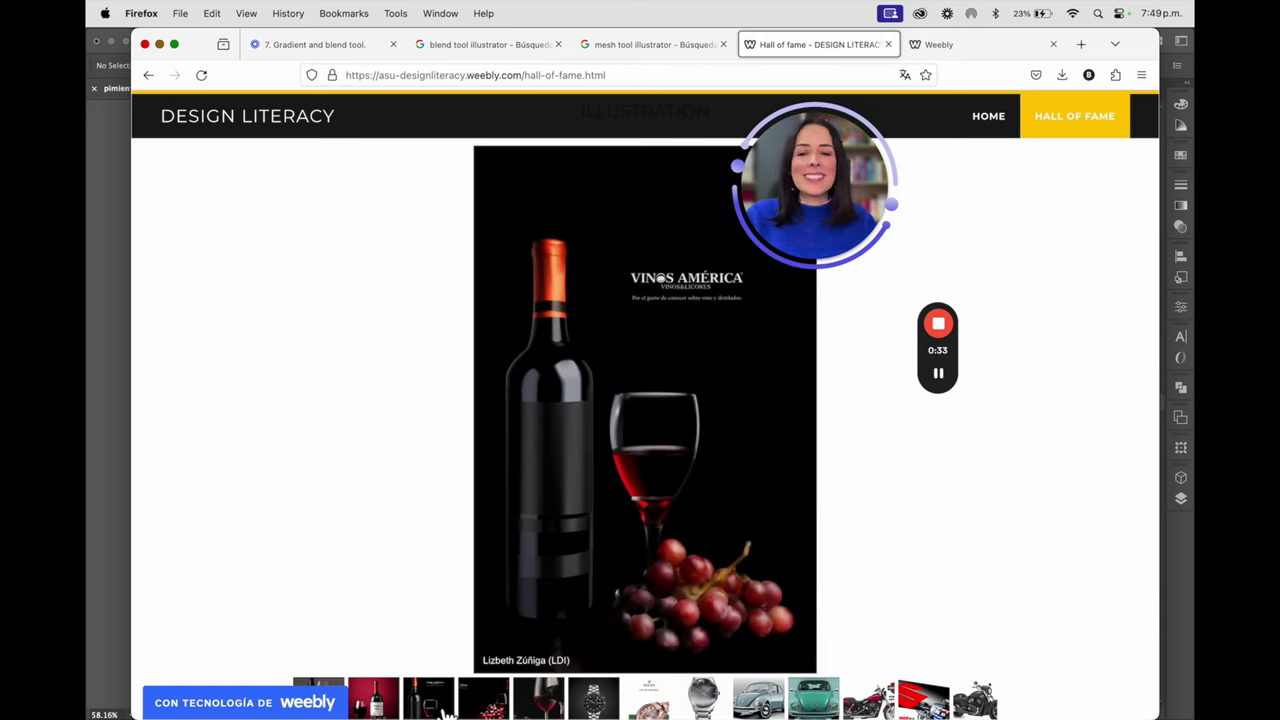
{"action": "left_click", "coordinate": [492, 710]}
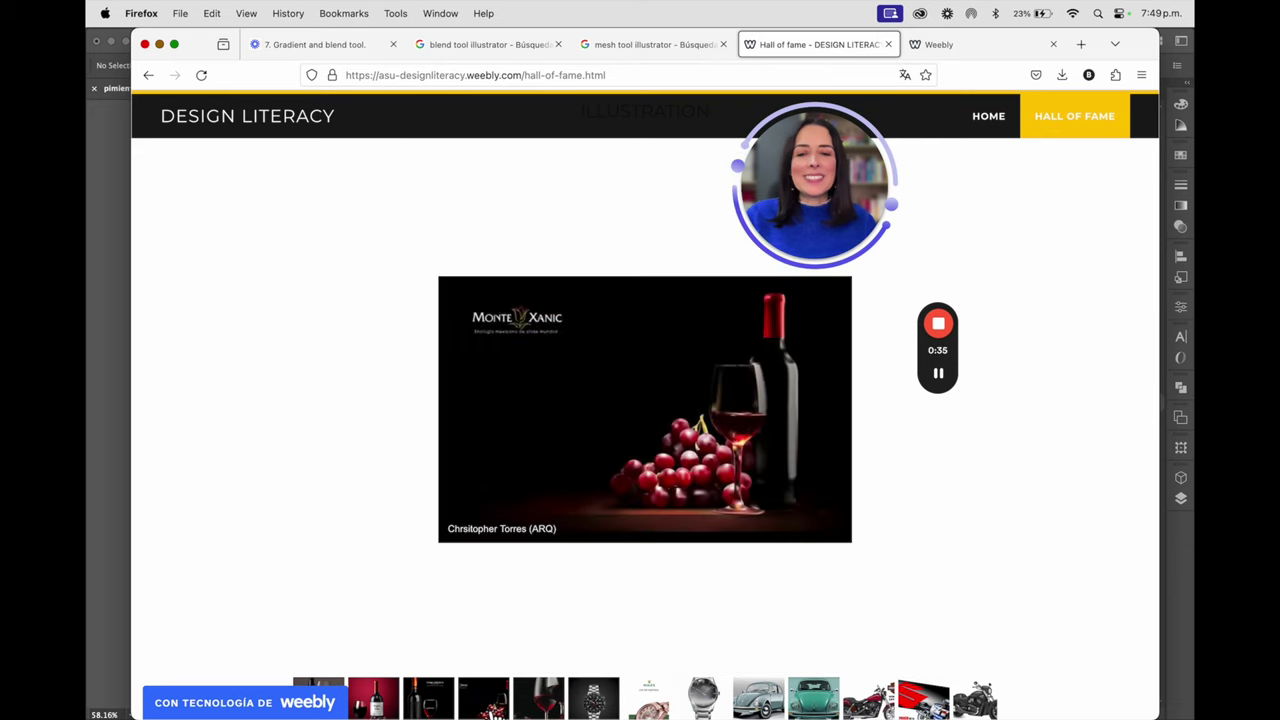
{"action": "left_click", "coordinate": [540, 710]}
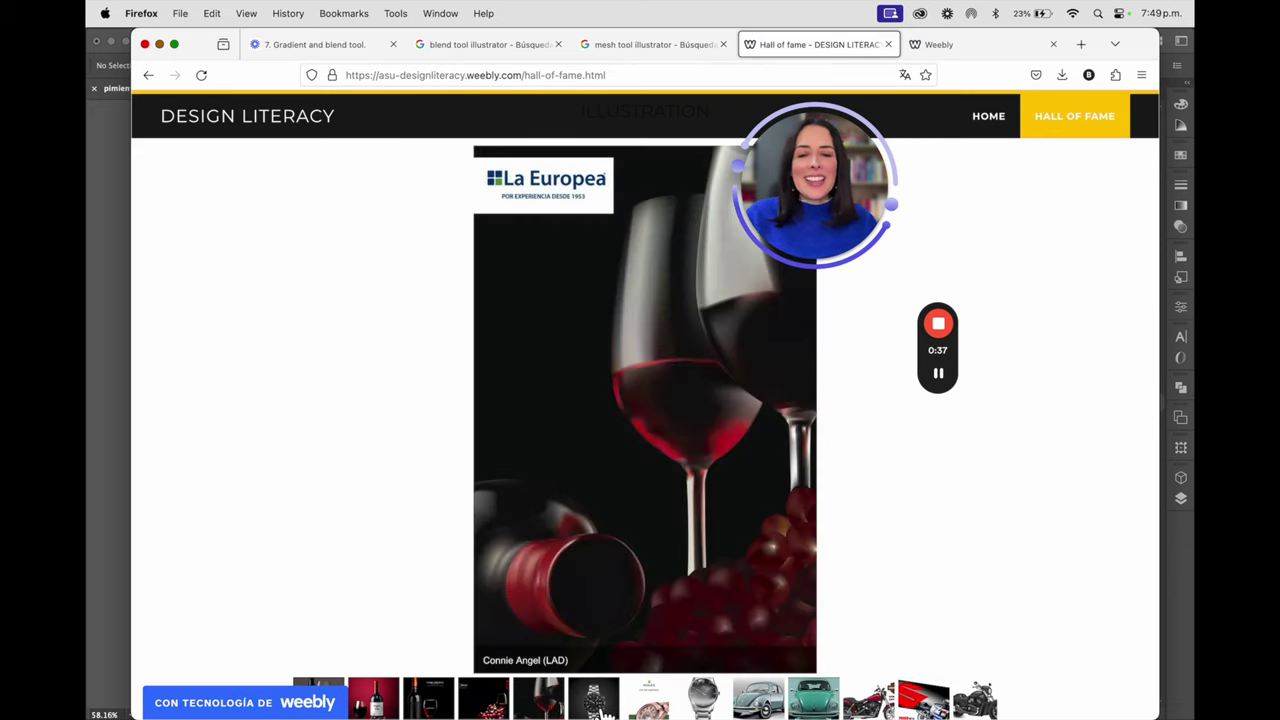
{"action": "left_click", "coordinate": [612, 712]}
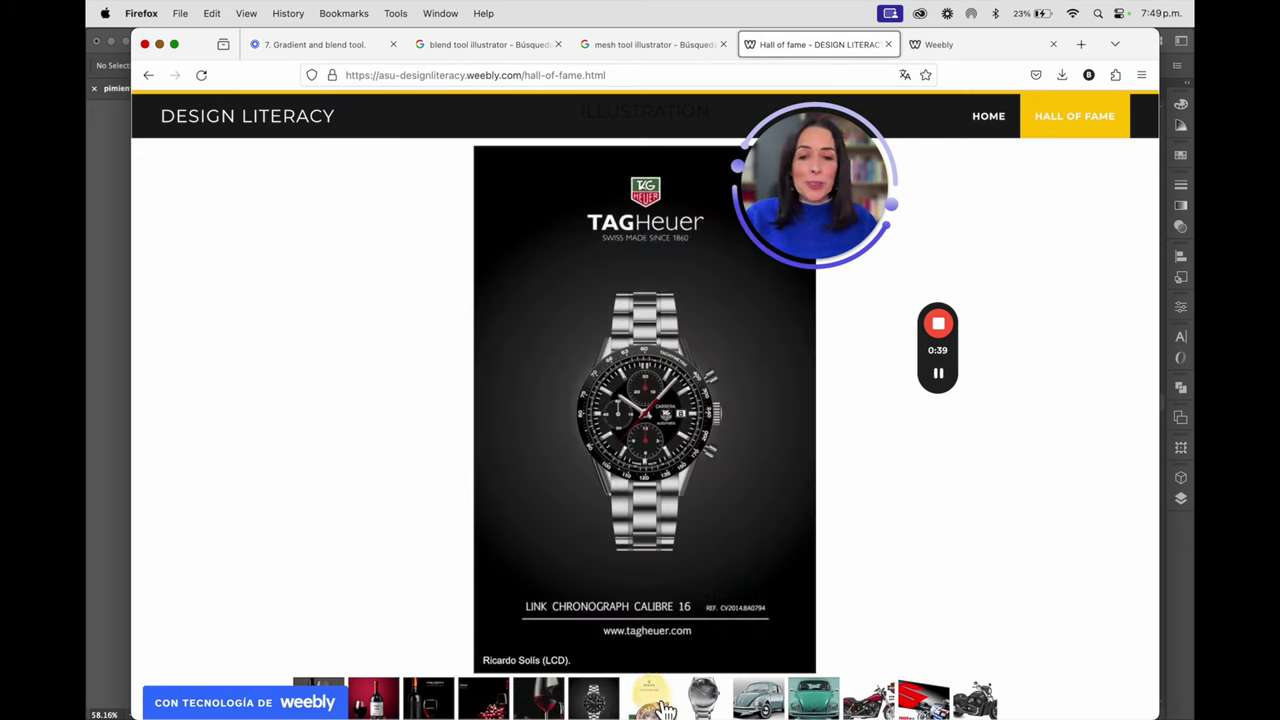
{"action": "left_click", "coordinate": [664, 708]}
{"action": "left_click", "coordinate": [706, 710]}
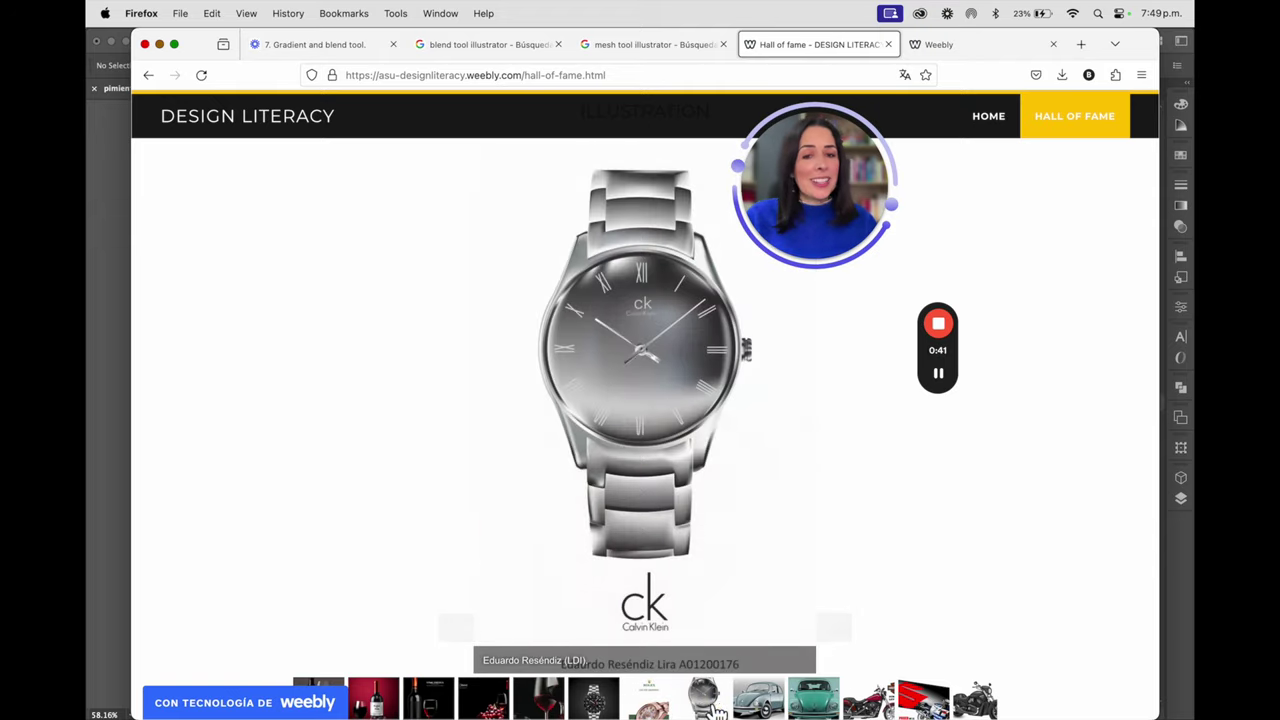
Continue through the Volkswagen Beetle, Harley-Davidson, Epiphone and teal Fender guitar illustrations.
{"action": "left_click", "coordinate": [763, 709]}
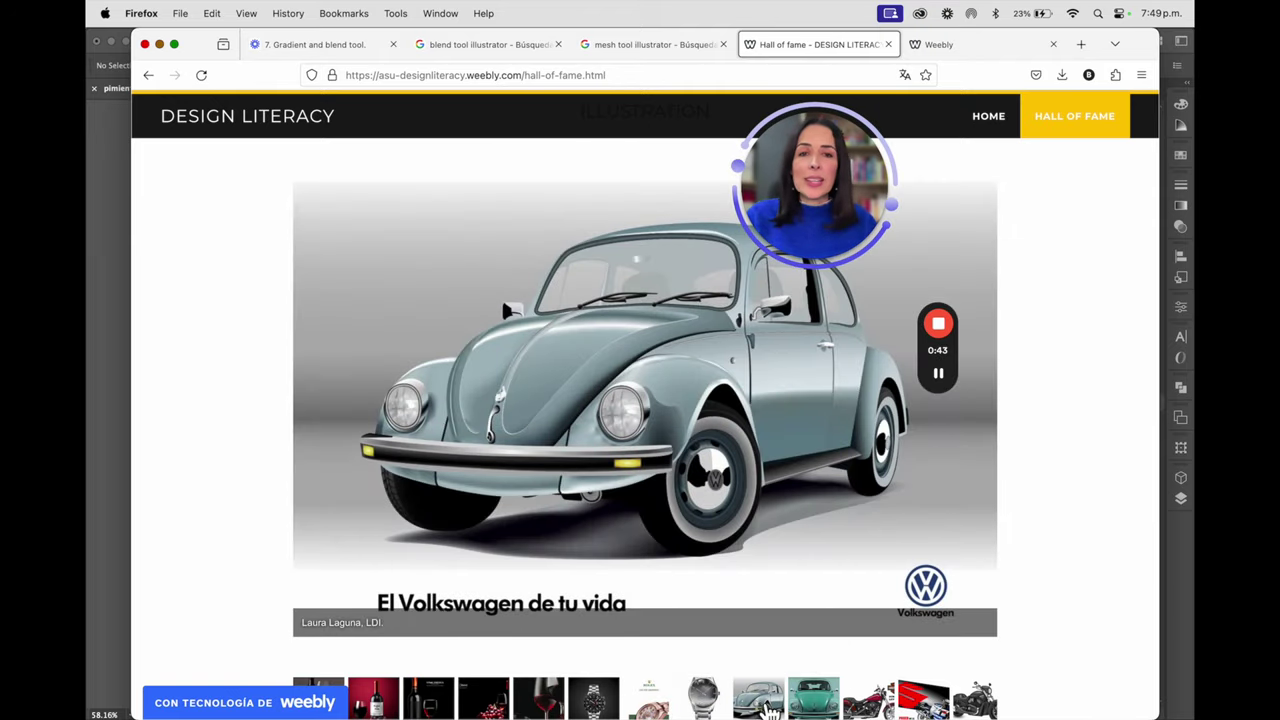
{"action": "left_click", "coordinate": [812, 708]}
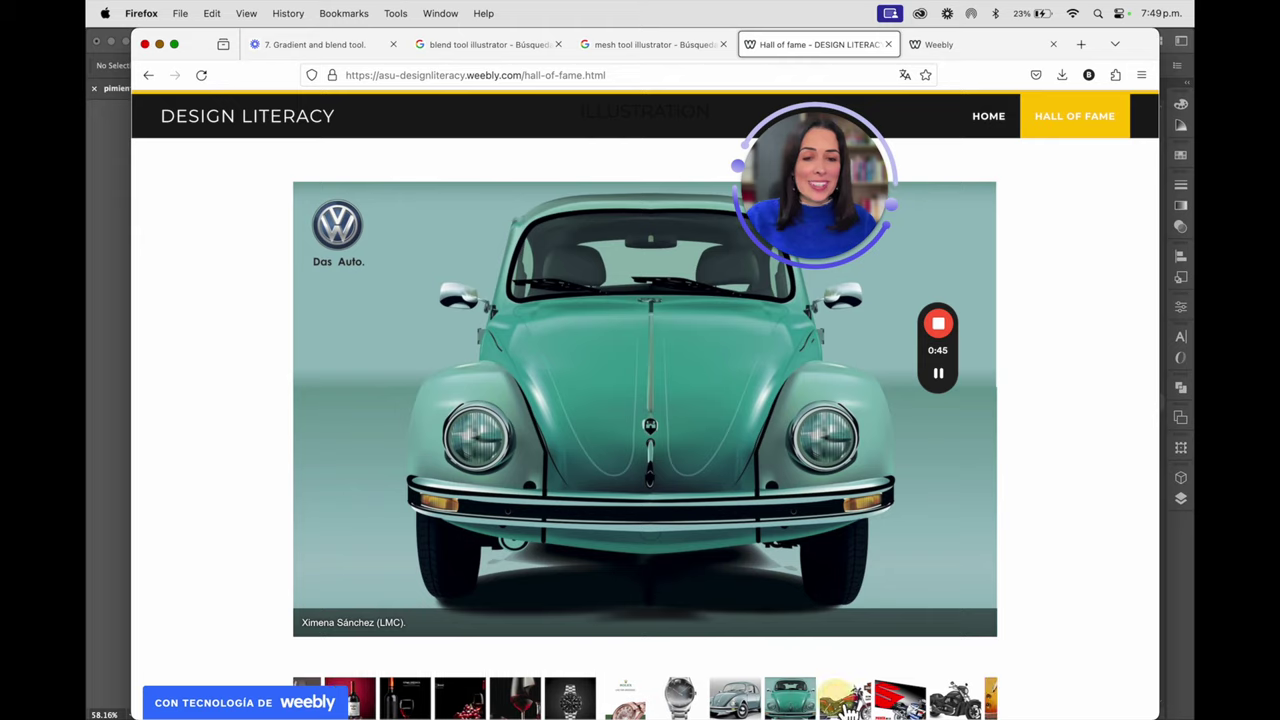
{"action": "left_click", "coordinate": [851, 709]}
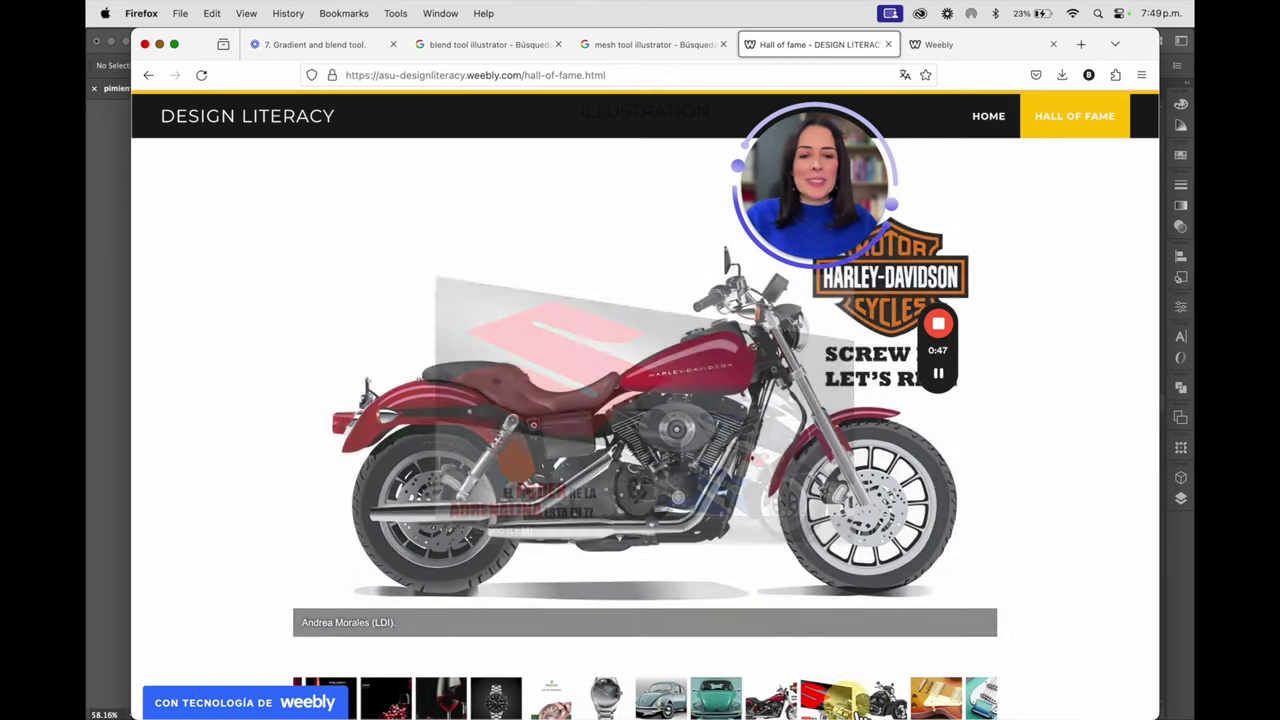
{"action": "left_click", "coordinate": [900, 708]}
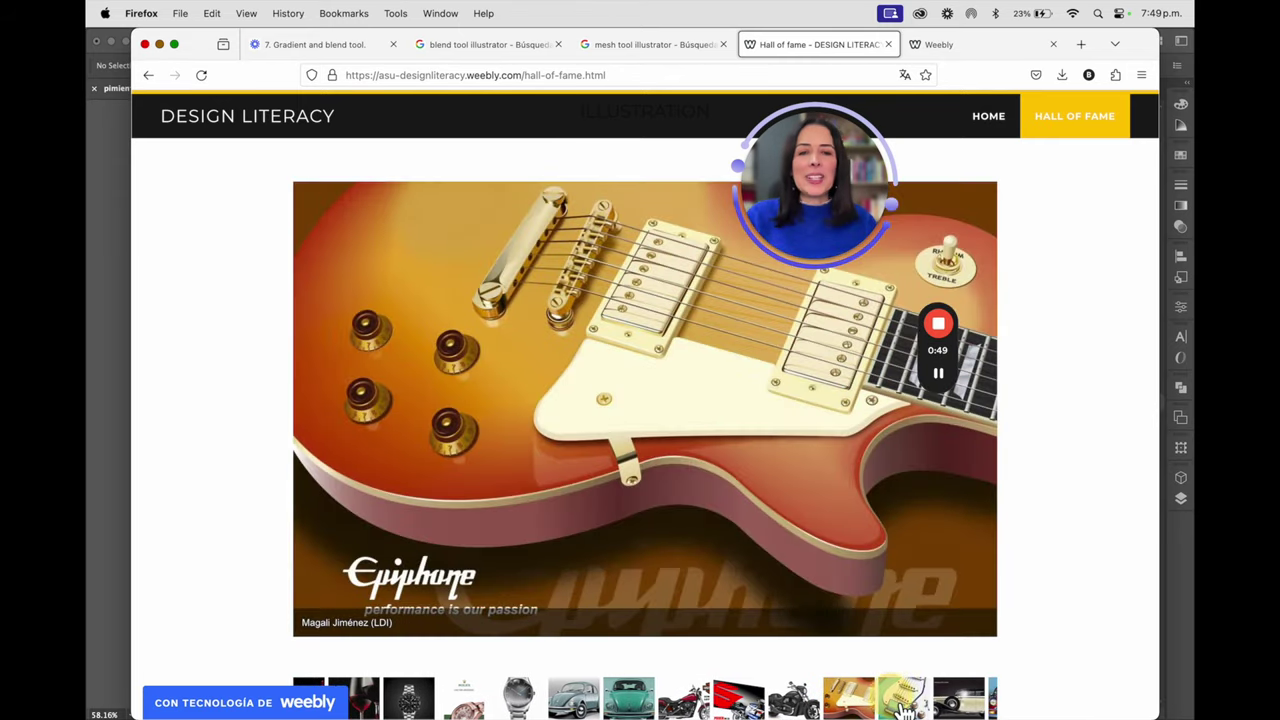
{"action": "left_click", "coordinate": [903, 708]}
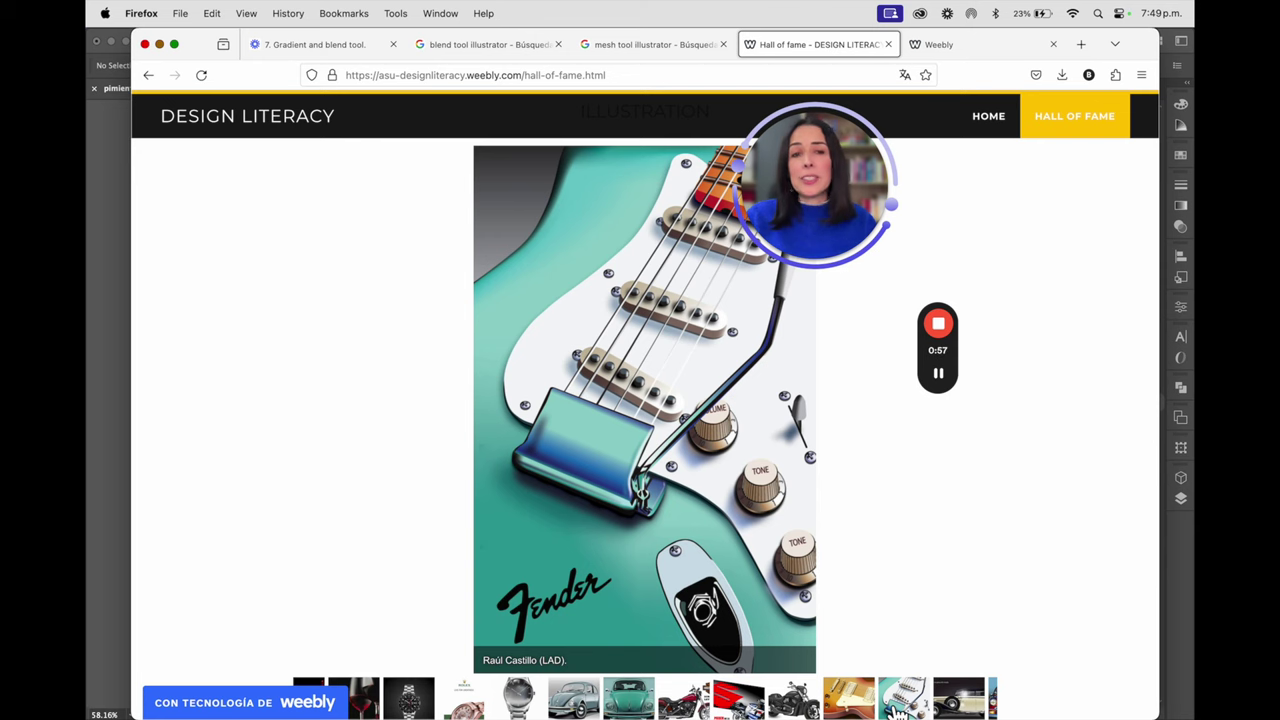
{"action": "scroll", "coordinate": [897, 710], "scroll_direction": "up", "scroll_amount": 1}
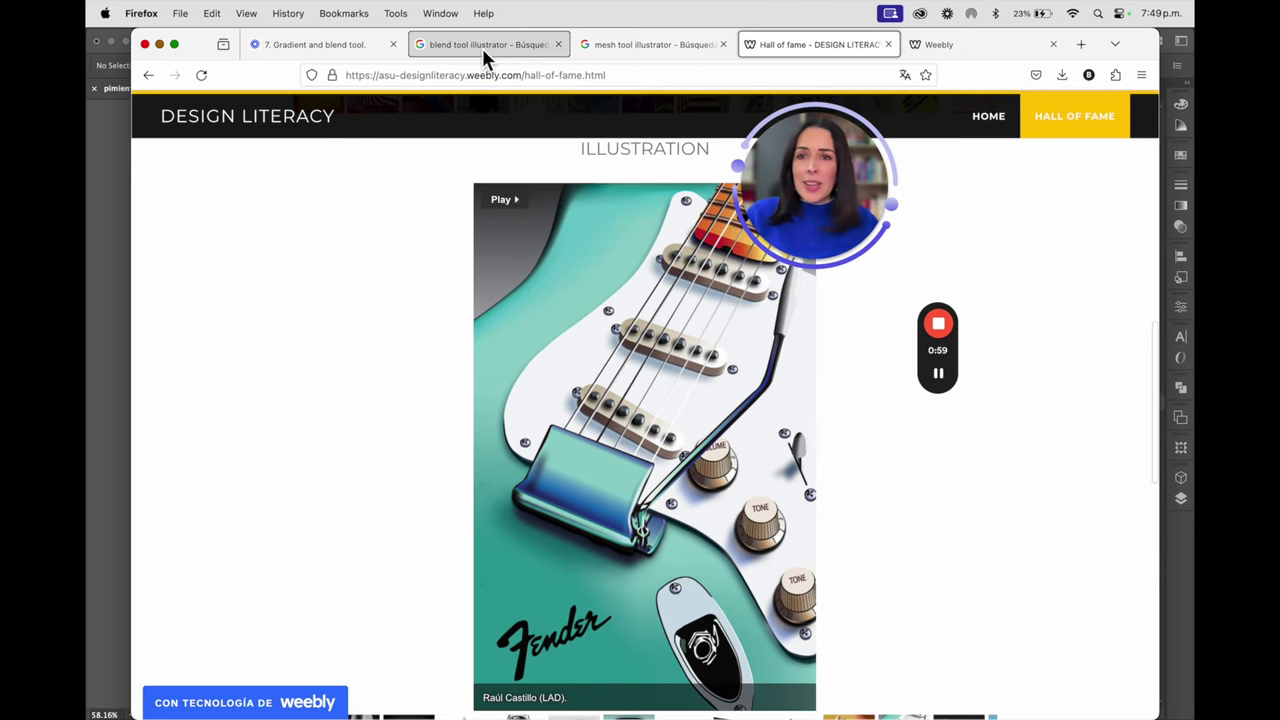
Browse the 'blend tool illustrator' results including the Vectortwist example, then the 'mesh tool illustrator' results.
{"action": "left_click", "coordinate": [482, 48]}
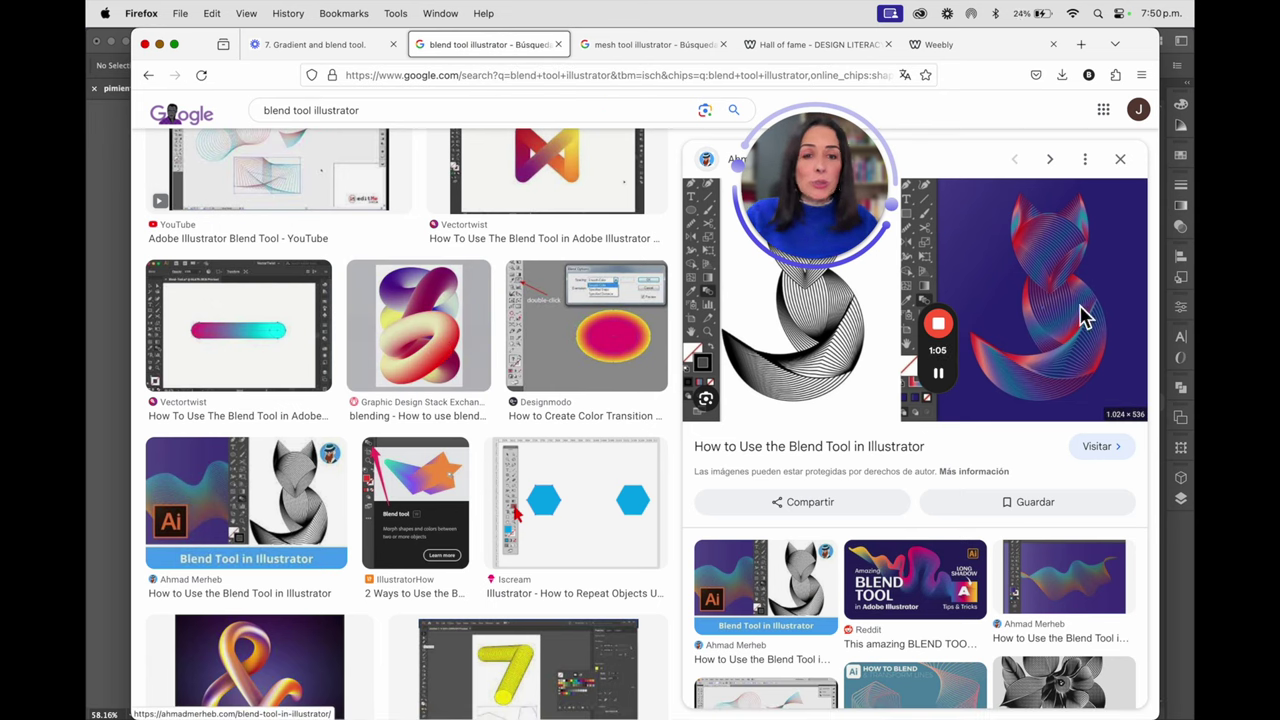
{"action": "scroll", "coordinate": [468, 510], "scroll_direction": "up", "scroll_amount": 3}
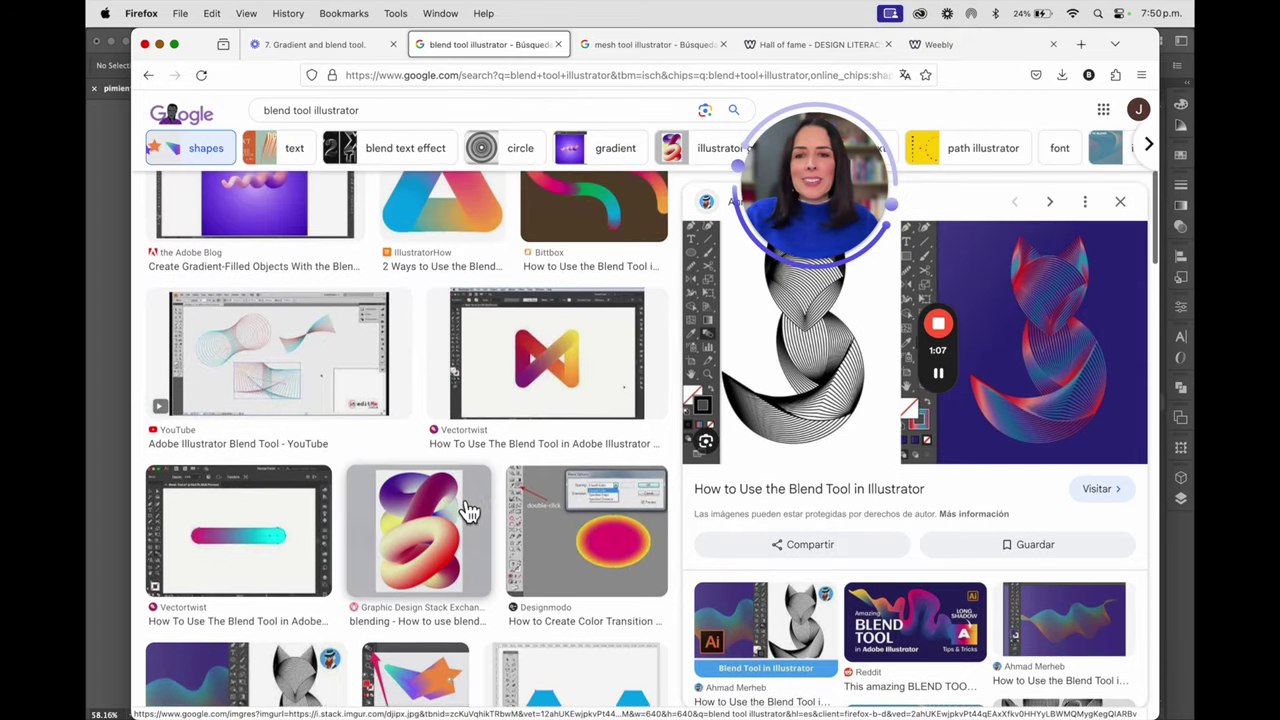
{"action": "left_click", "coordinate": [570, 386]}
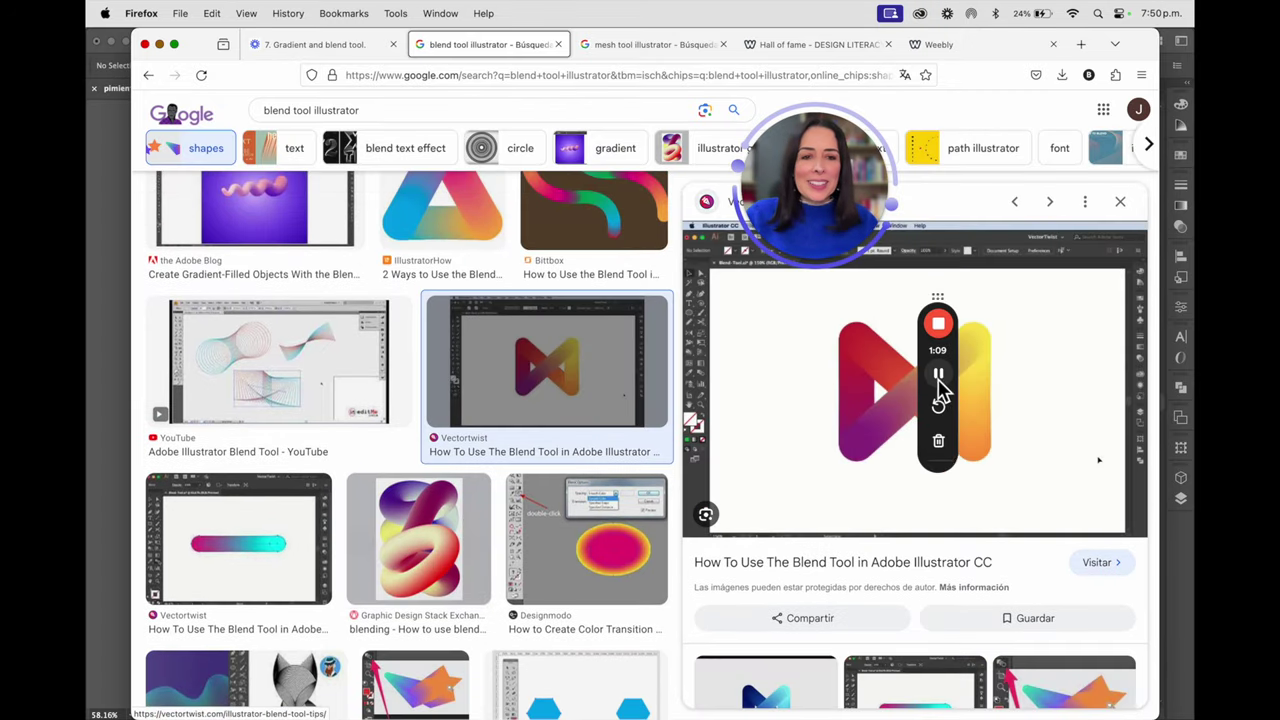
{"action": "left_click_drag", "start_coordinate": [938, 290], "coordinate": [799, 292]}
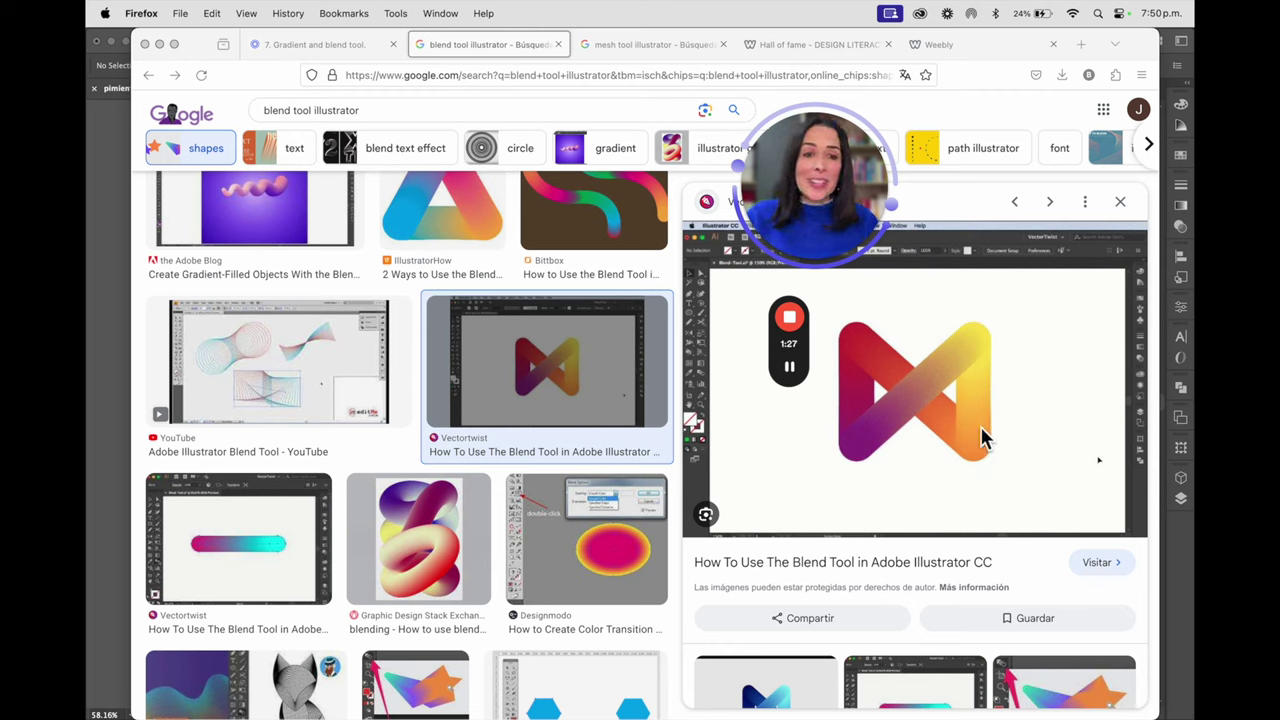
{"action": "scroll", "coordinate": [437, 410], "scroll_direction": "up", "scroll_amount": 5}
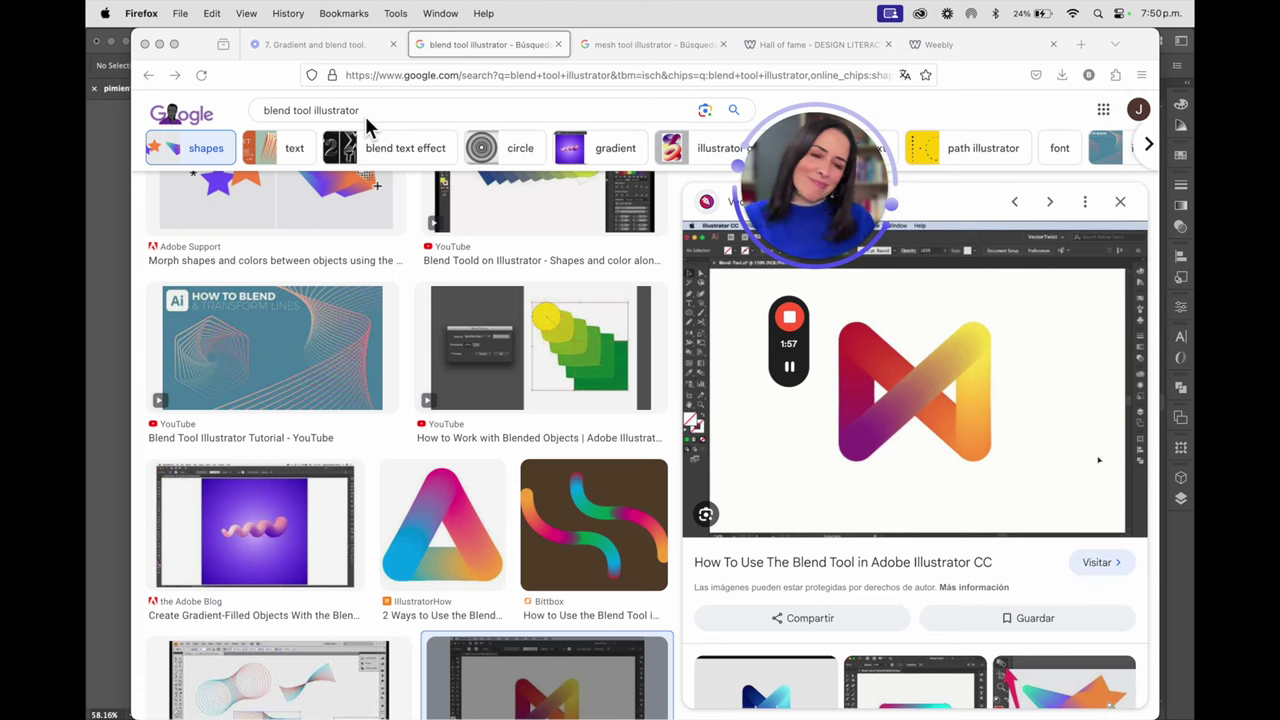
{"action": "left_click", "coordinate": [652, 47]}
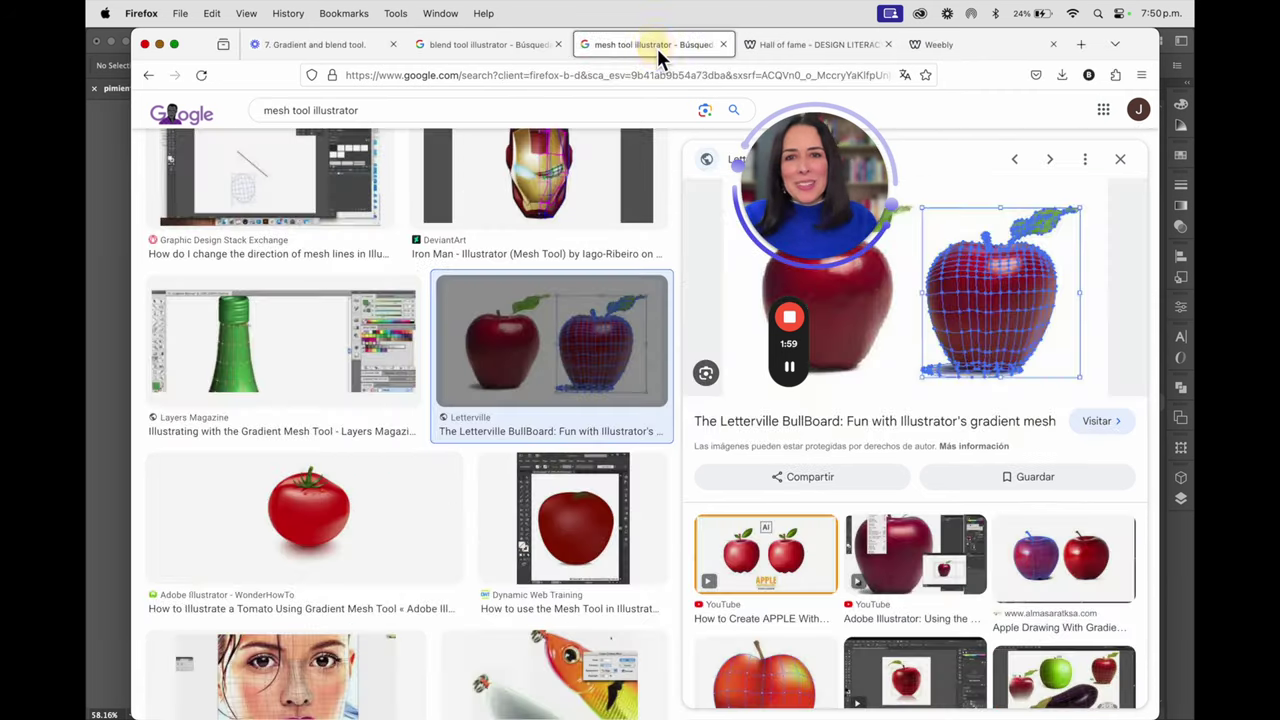
Preview the 99Designs grapes gradient-mesh example, then return to Illustrator.
{"action": "scroll", "coordinate": [666, 340], "scroll_direction": "up", "scroll_amount": 5}
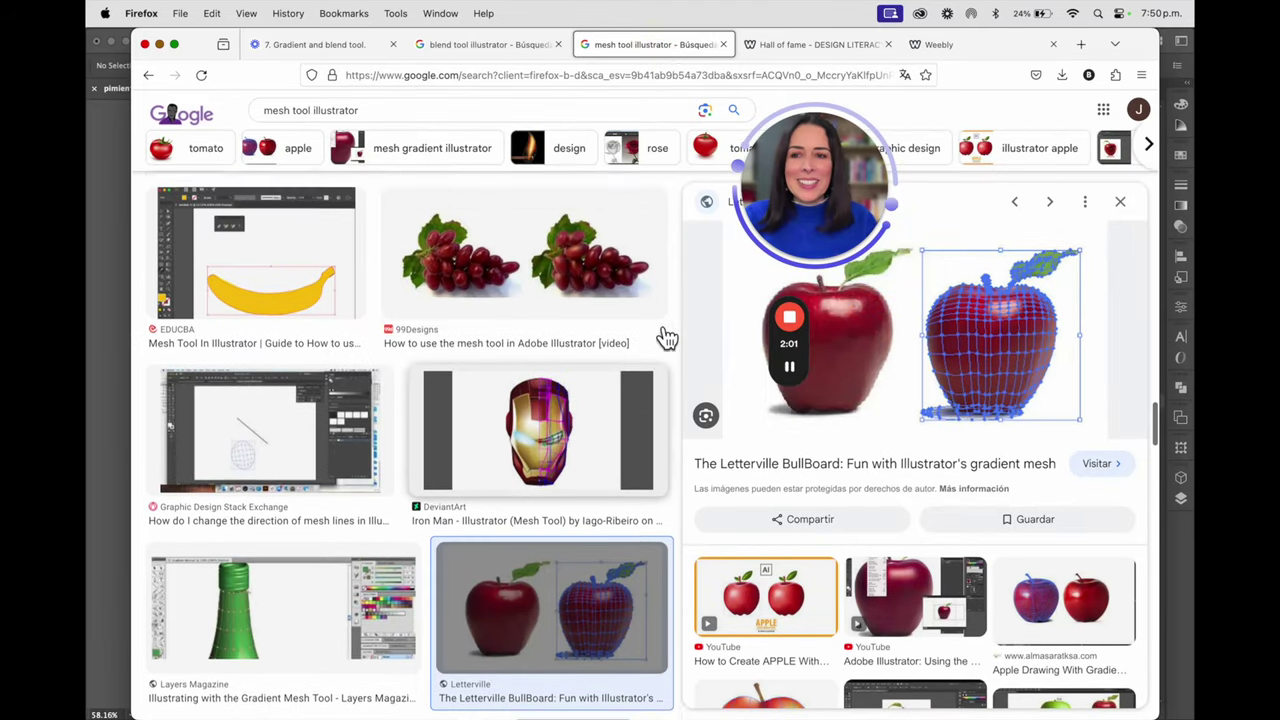
{"action": "scroll", "coordinate": [666, 340], "scroll_direction": "up", "scroll_amount": 3}
{"action": "left_click", "coordinate": [618, 383]}
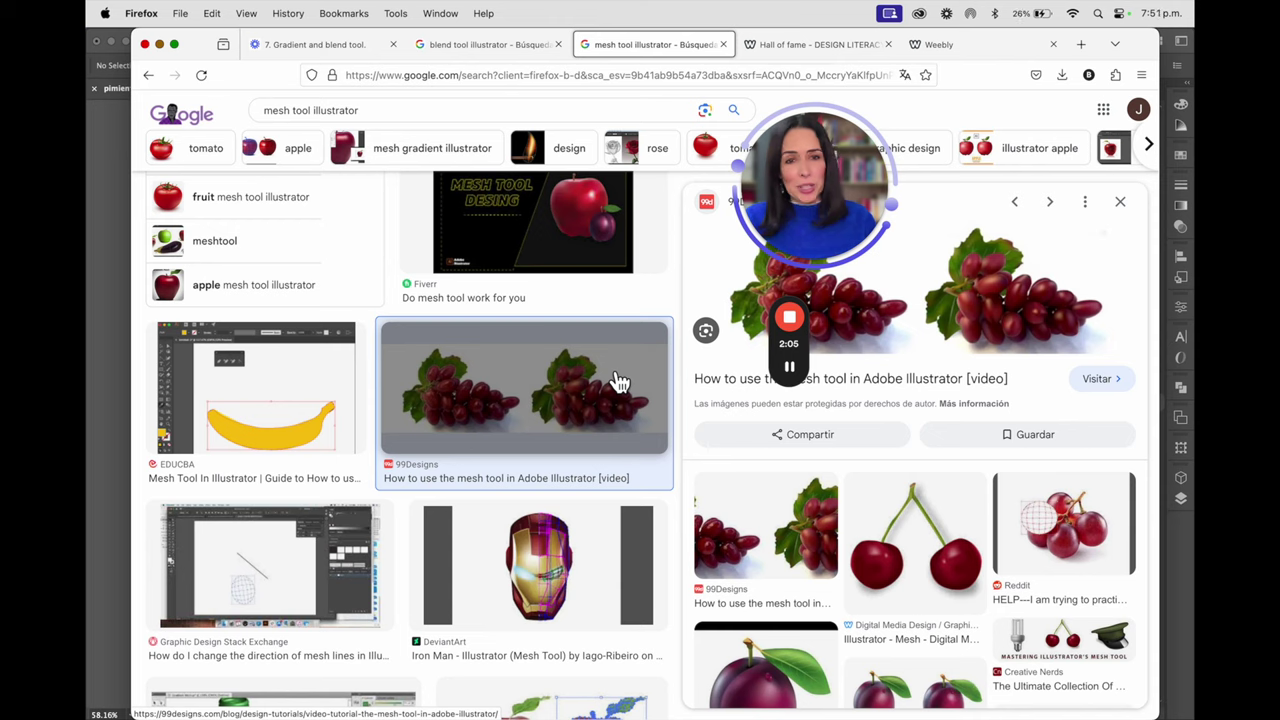
{"action": "mouse_move", "coordinate": [650, 700]}
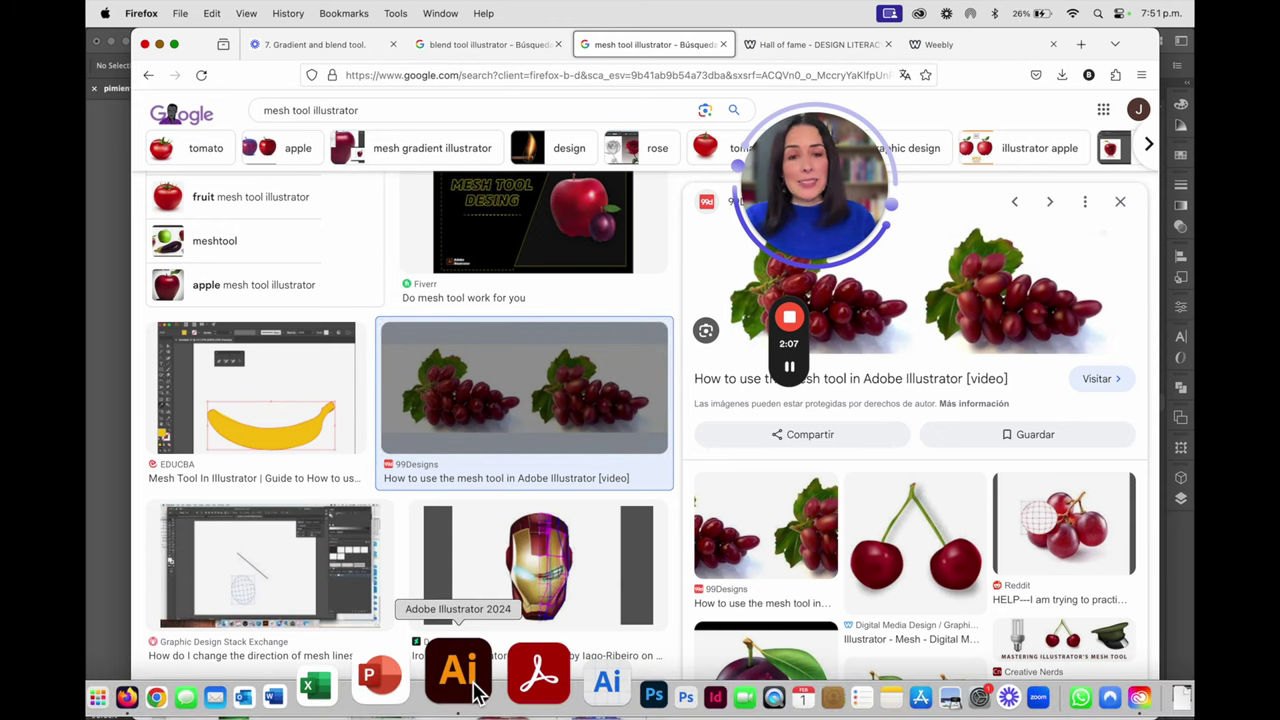
{"action": "left_click", "coordinate": [468, 684]}
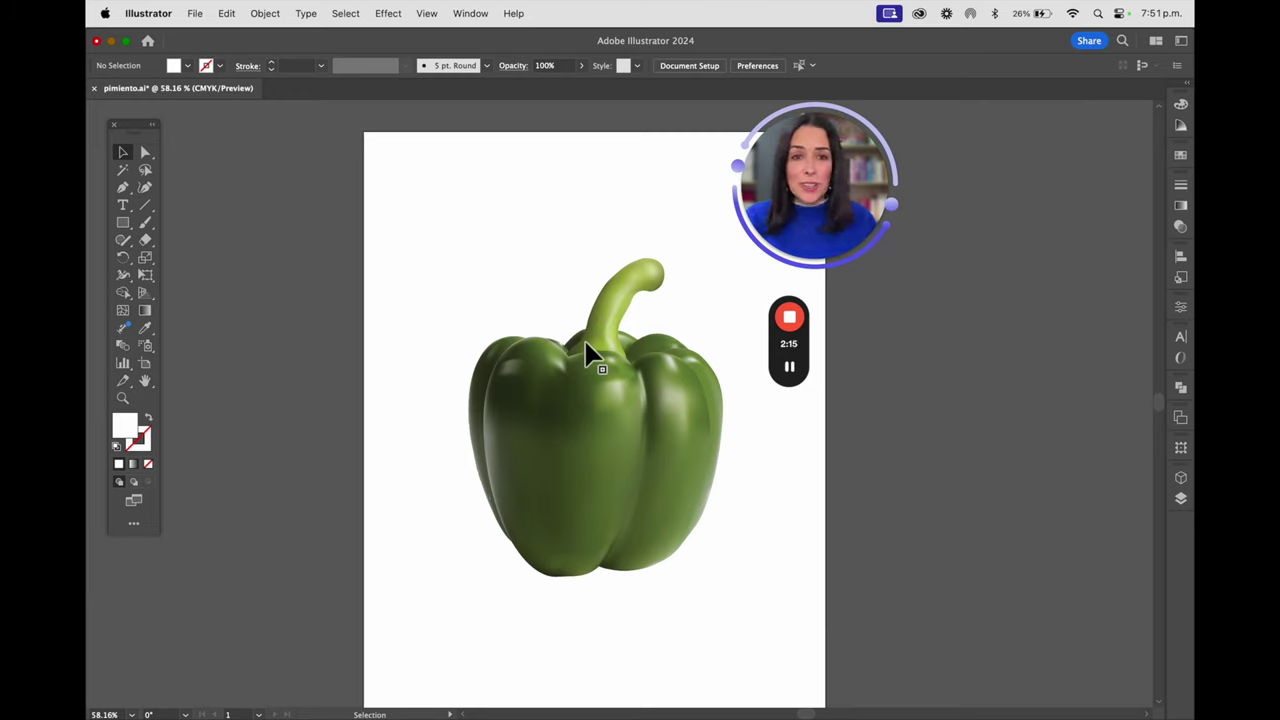
Open the Layers panel listing the 12 pepper layers and hide several layers at once.
{"action": "left_click", "coordinate": [1182, 502]}
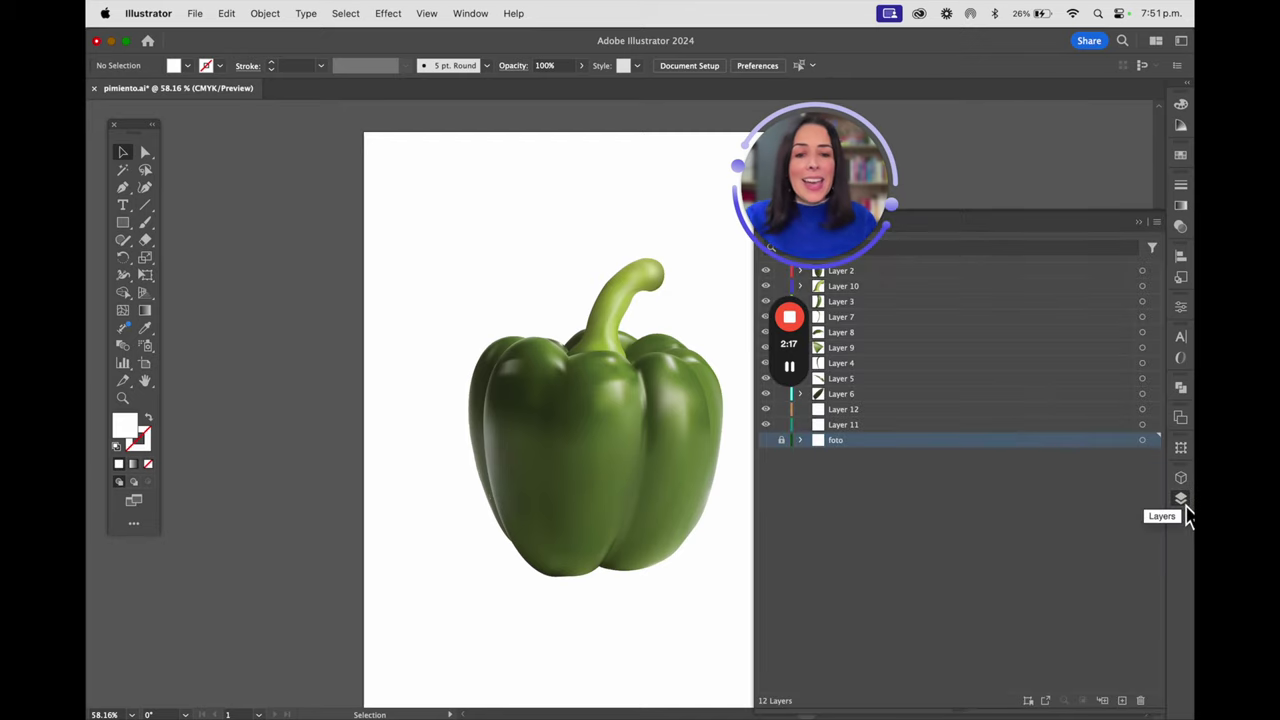
{"action": "left_click_drag", "start_coordinate": [845, 168], "coordinate": [245, 565]}
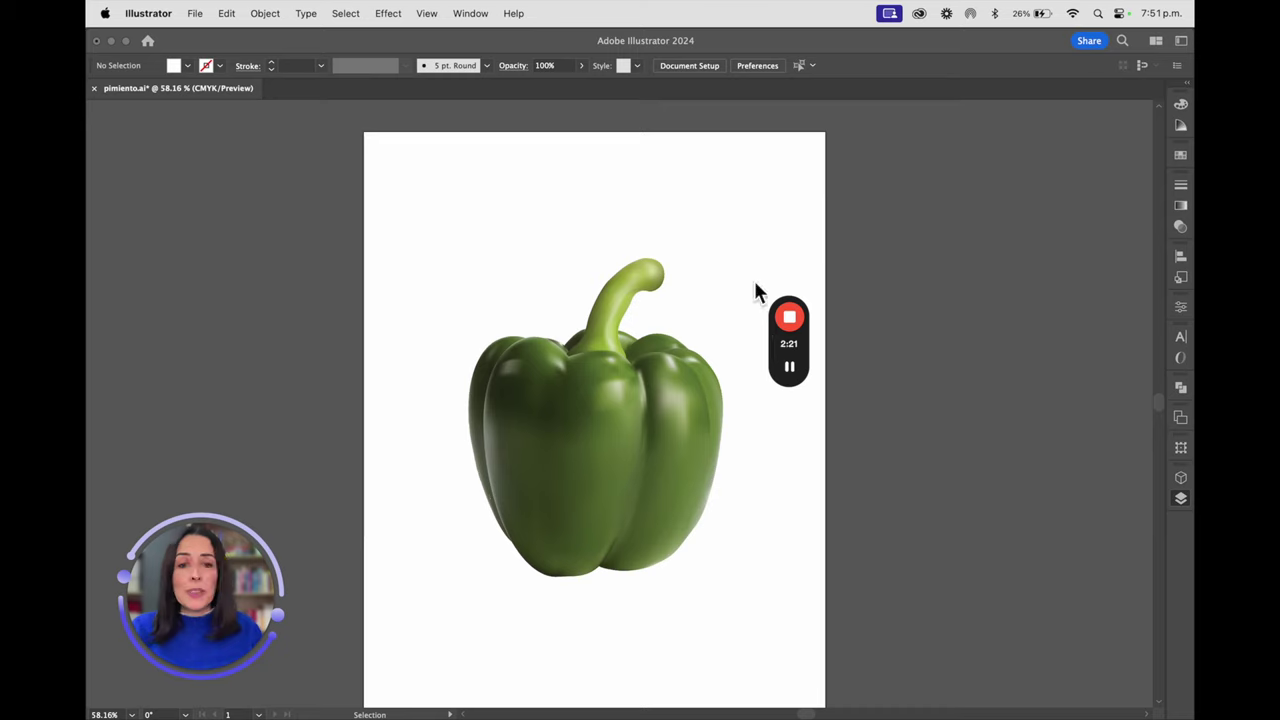
{"action": "left_click_drag", "start_coordinate": [791, 288], "coordinate": [333, 568]}
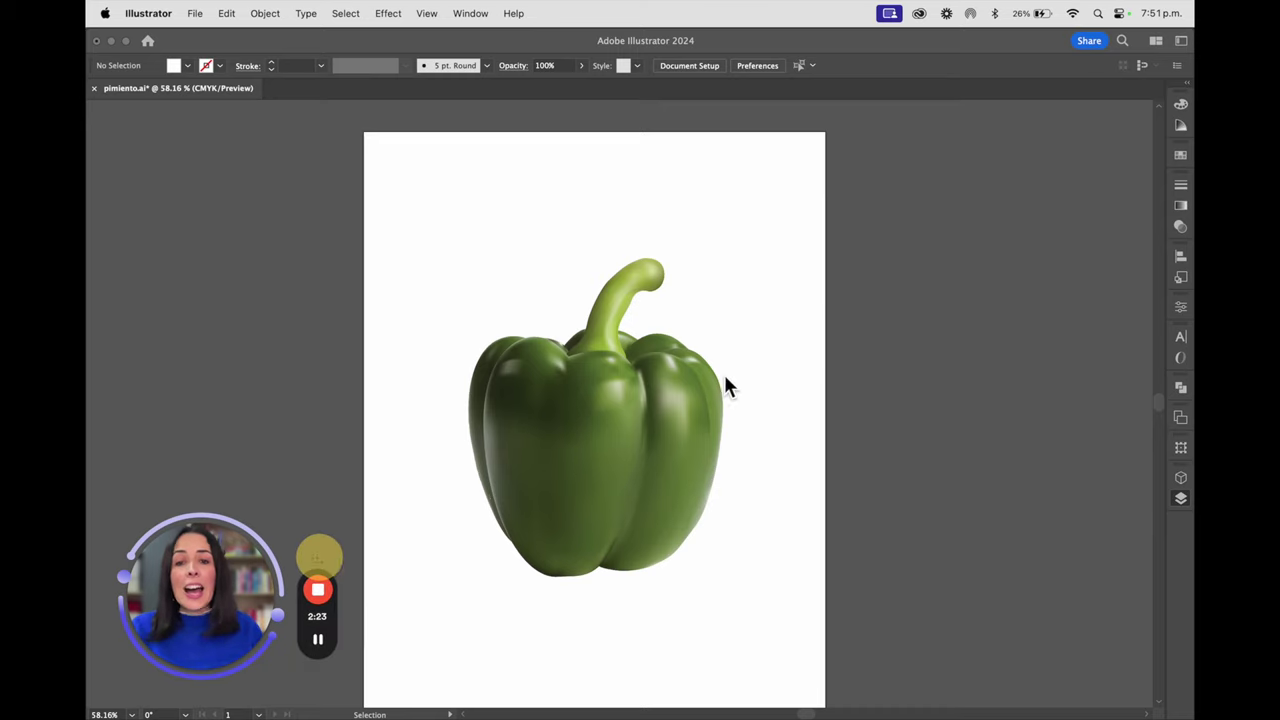
{"action": "left_click", "coordinate": [880, 424]}
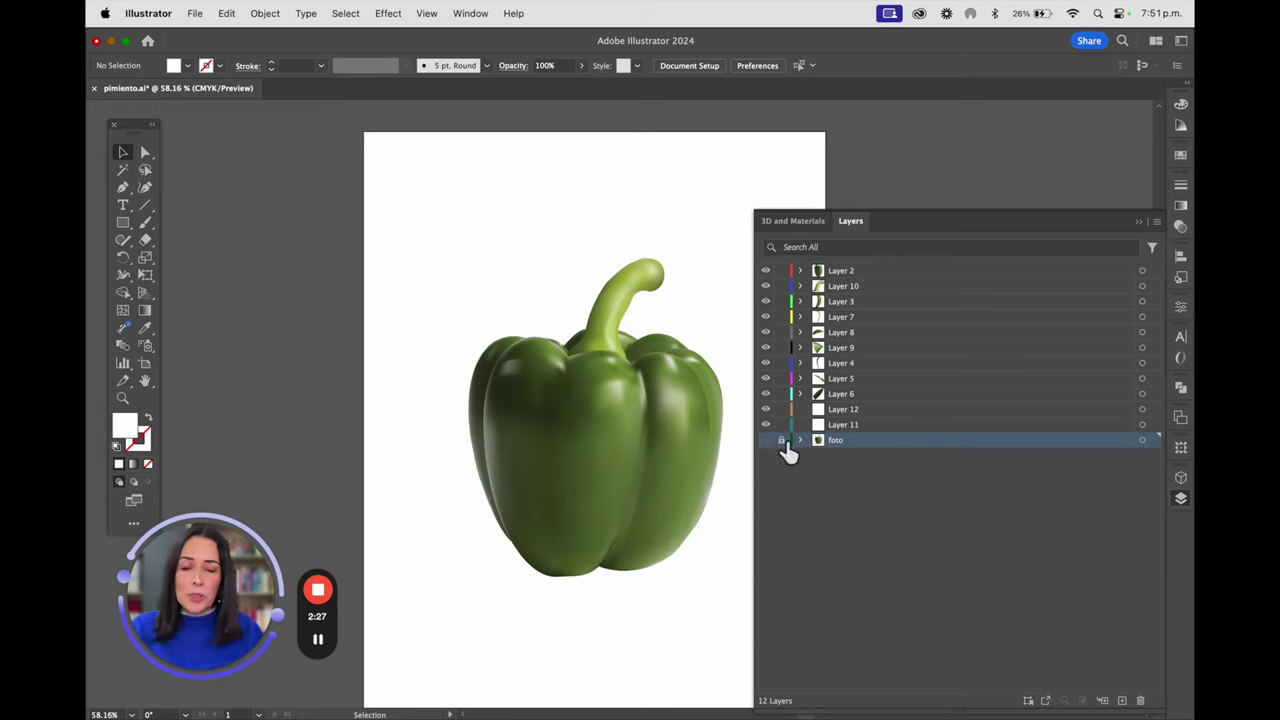
{"action": "left_click_drag", "start_coordinate": [766, 424], "coordinate": [771, 314]}
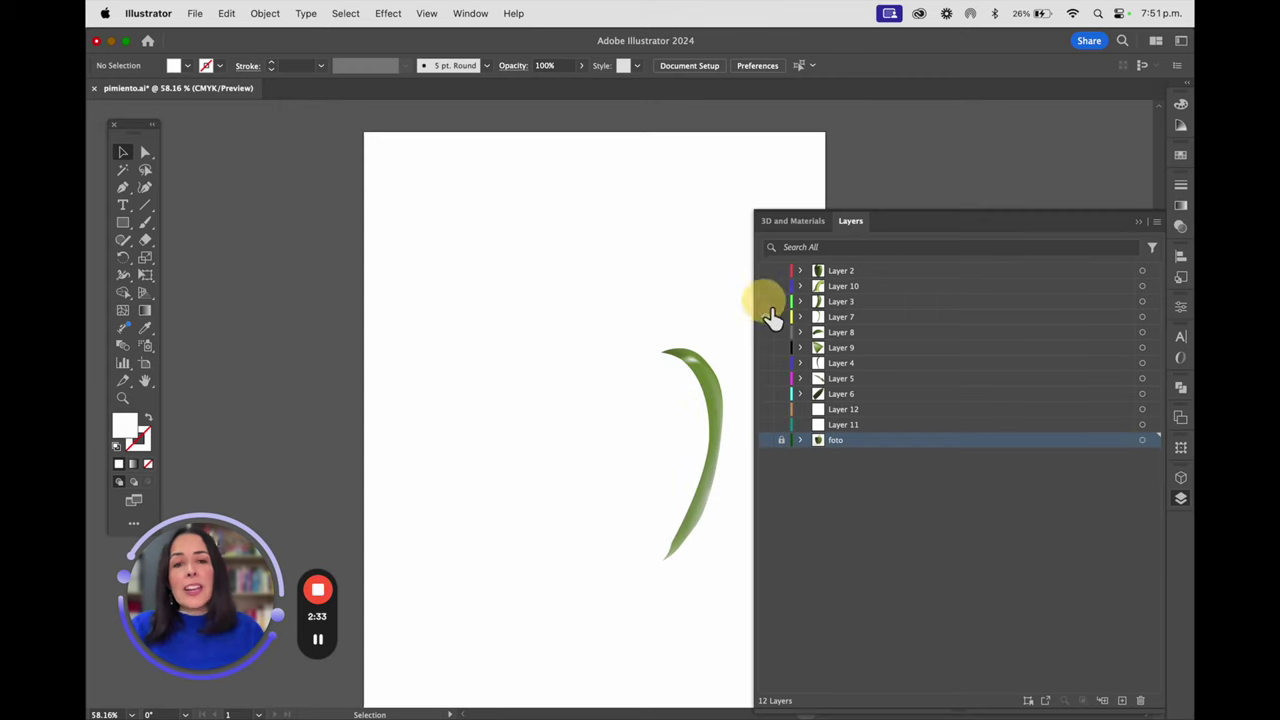
Toggle the foto reference layer's visibility, comparing Outline and Preview views.
{"action": "key", "text": "super+y"}
{"action": "left_click", "coordinate": [768, 441]}
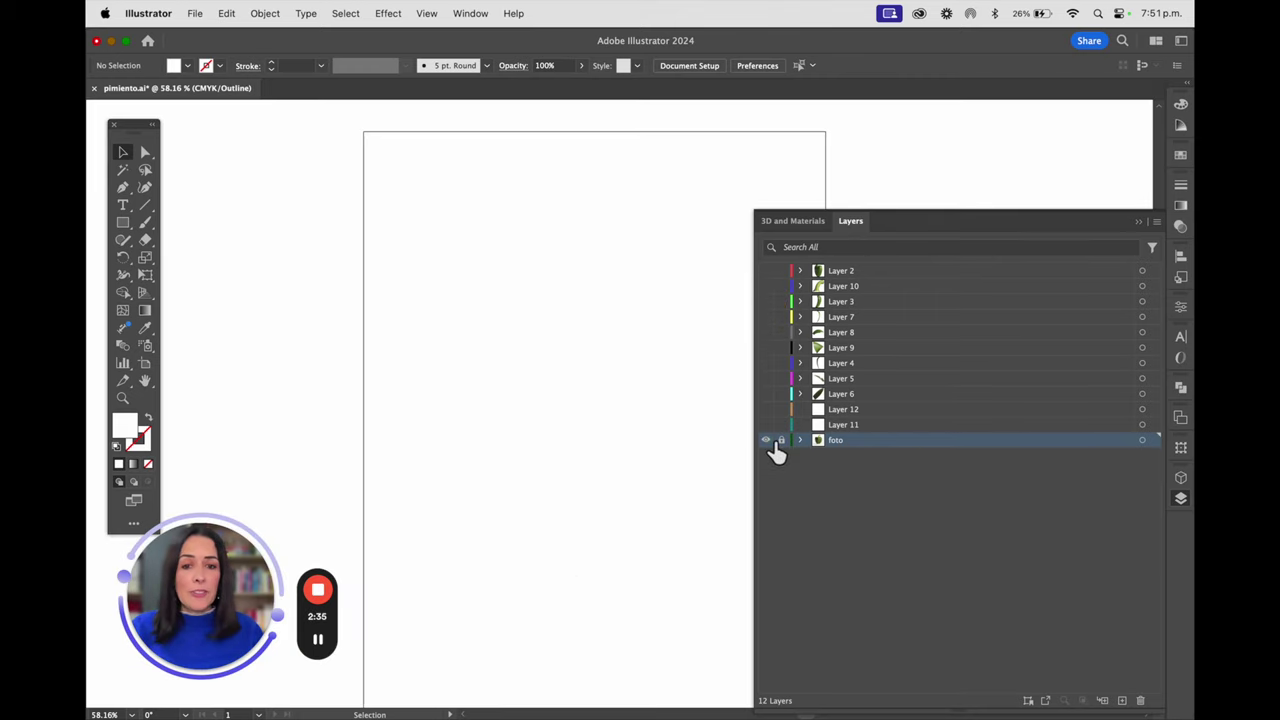
{"action": "key", "text": "super+y"}
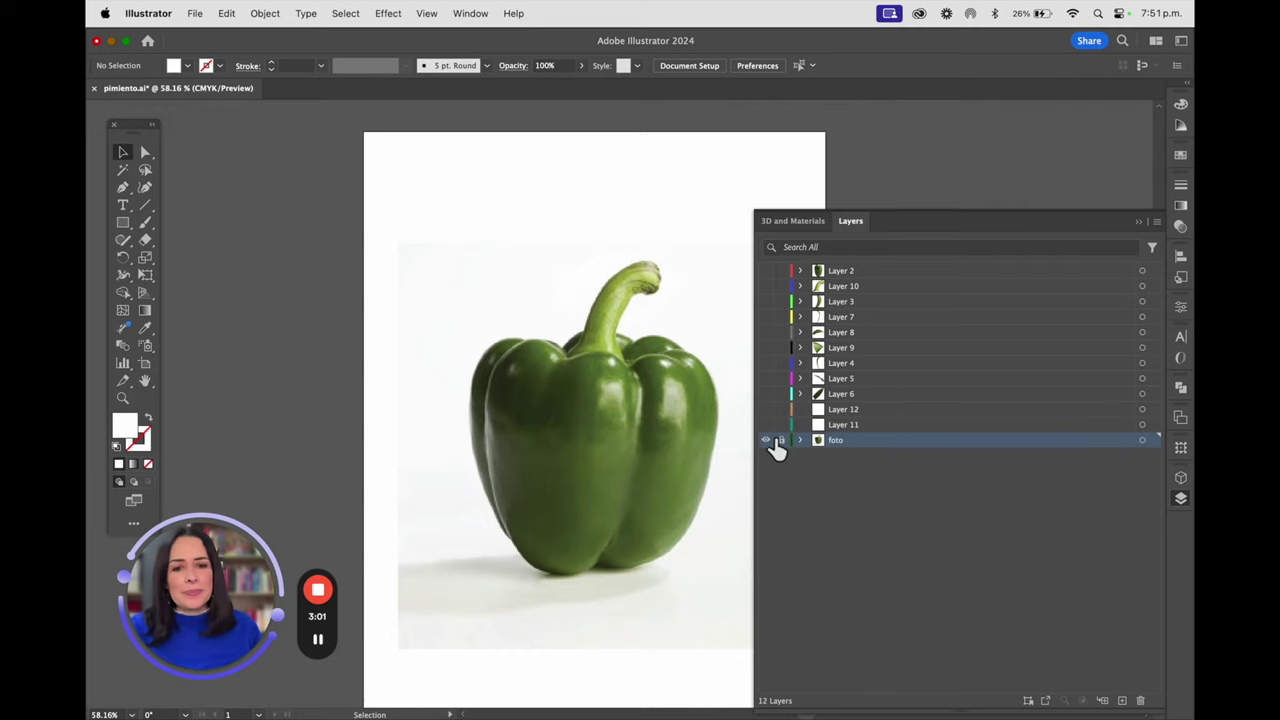
Lock the foto reference layer and return to full-colour Preview.
{"action": "key", "text": "super+y"}
{"action": "left_click", "coordinate": [781, 440]}
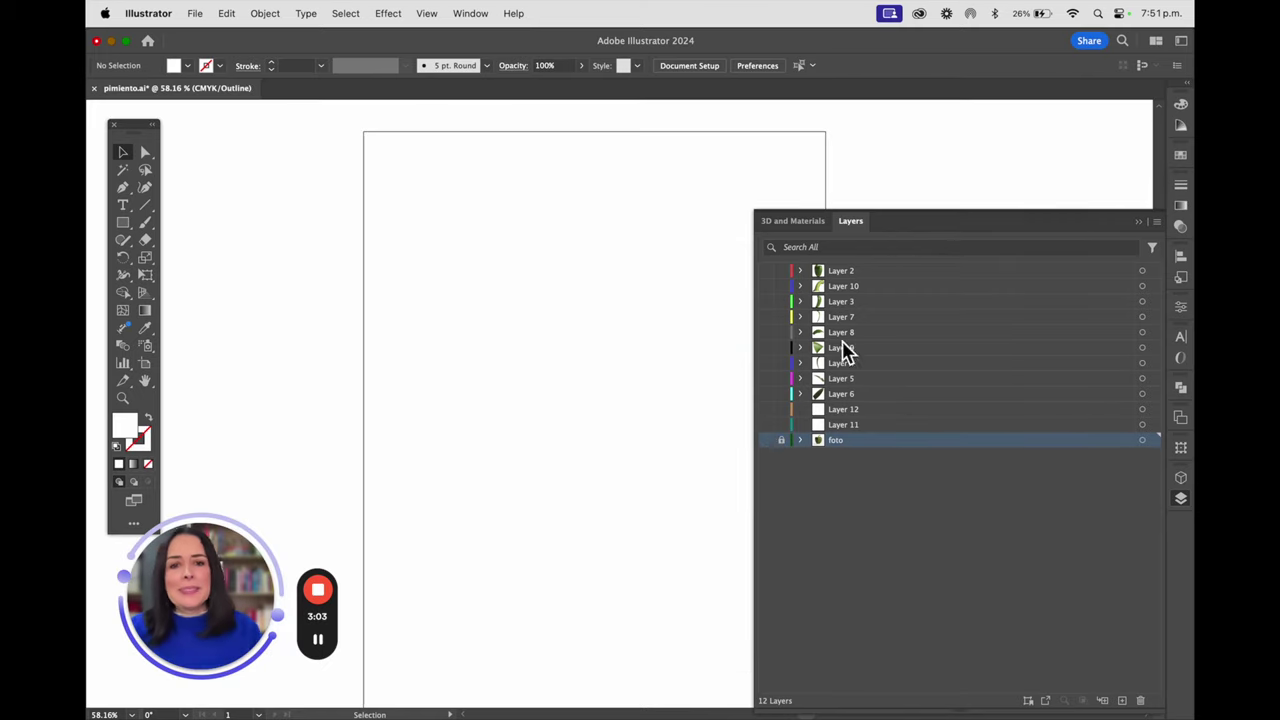
{"action": "key", "text": "super+y"}
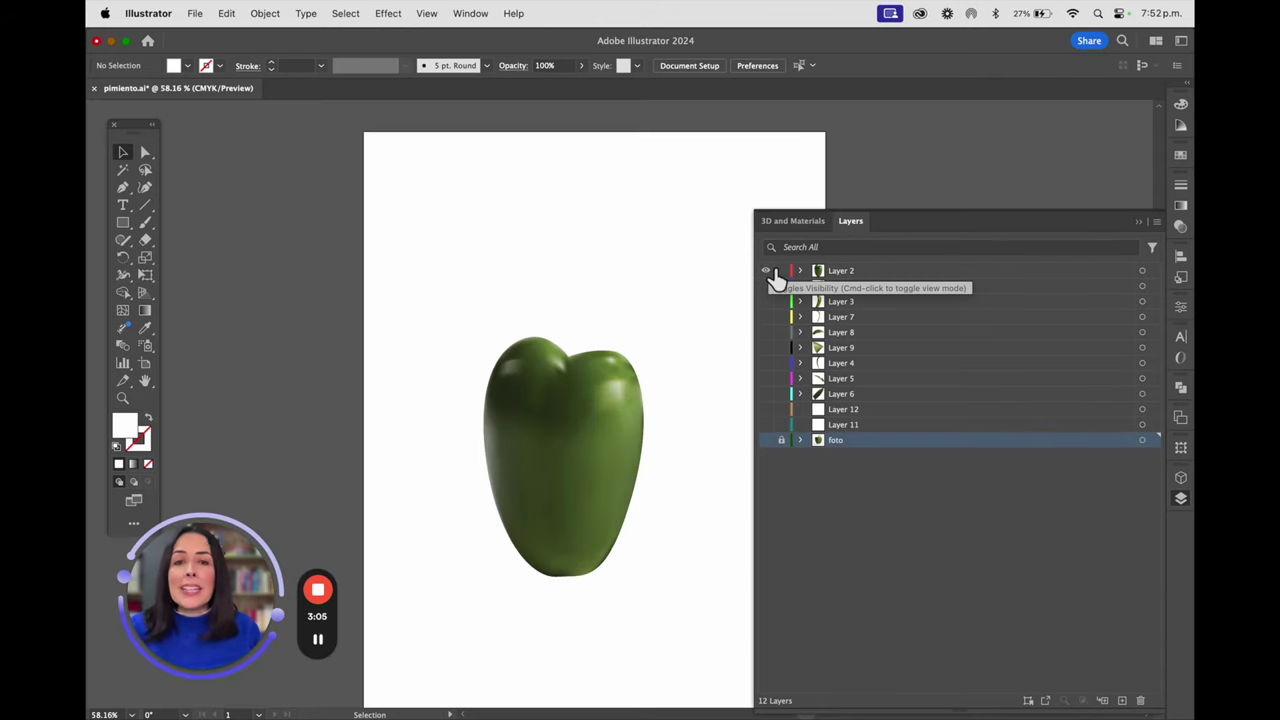
Turn on Layers 10, 3, 7, 8, 9, 4, 5, 6, 12 and 11 to rebuild the pepper.
{"action": "left_click", "coordinate": [767, 286]}
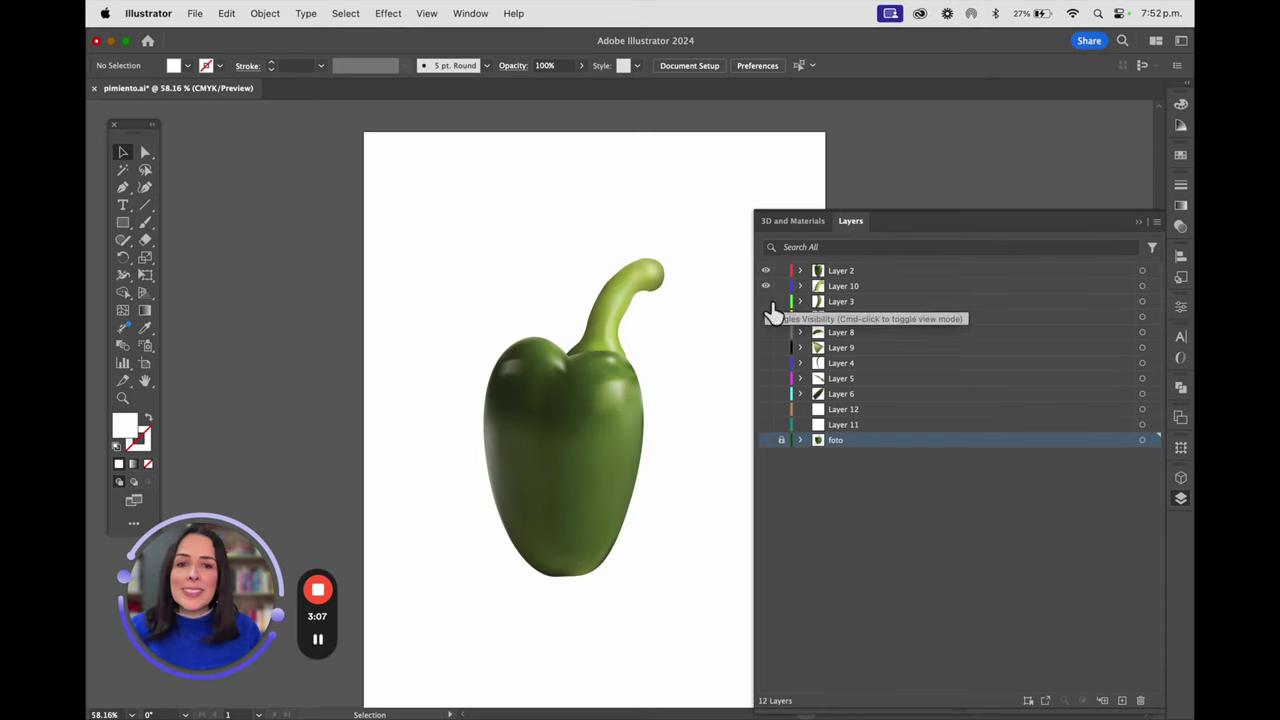
{"action": "left_click", "coordinate": [767, 301]}
{"action": "left_click", "coordinate": [768, 316]}
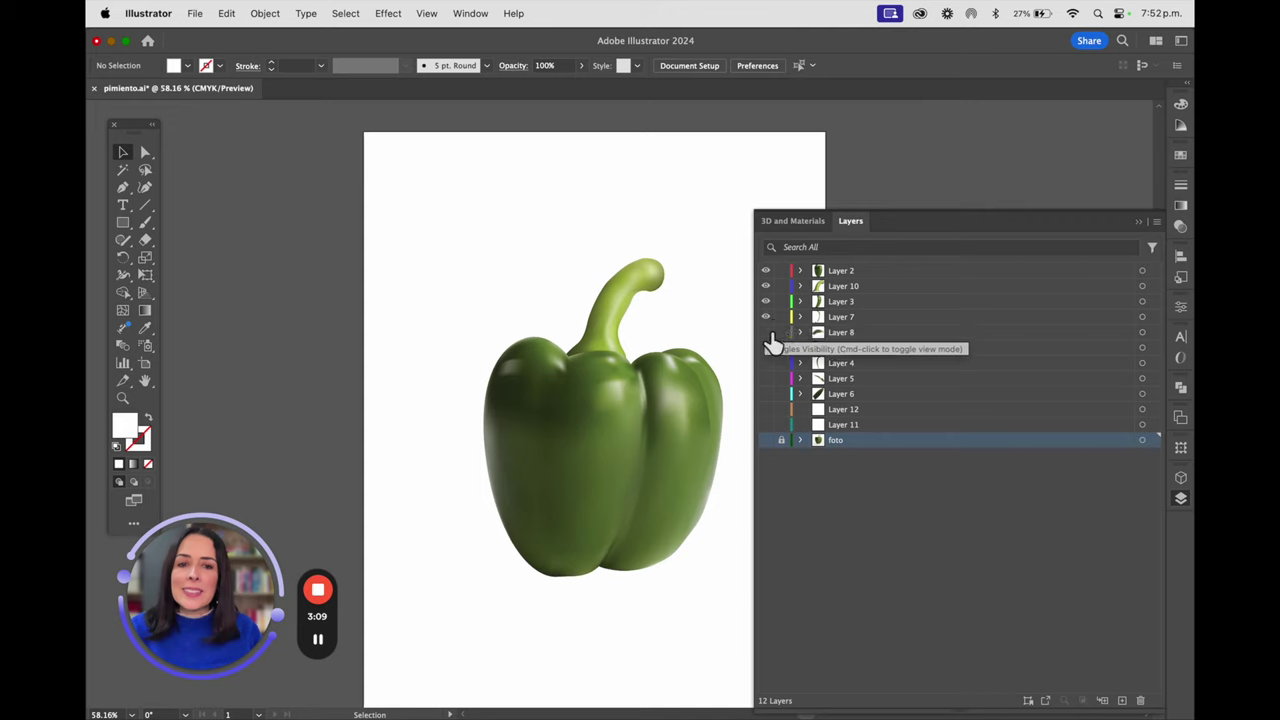
{"action": "left_click", "coordinate": [767, 332]}
{"action": "left_click", "coordinate": [767, 347]}
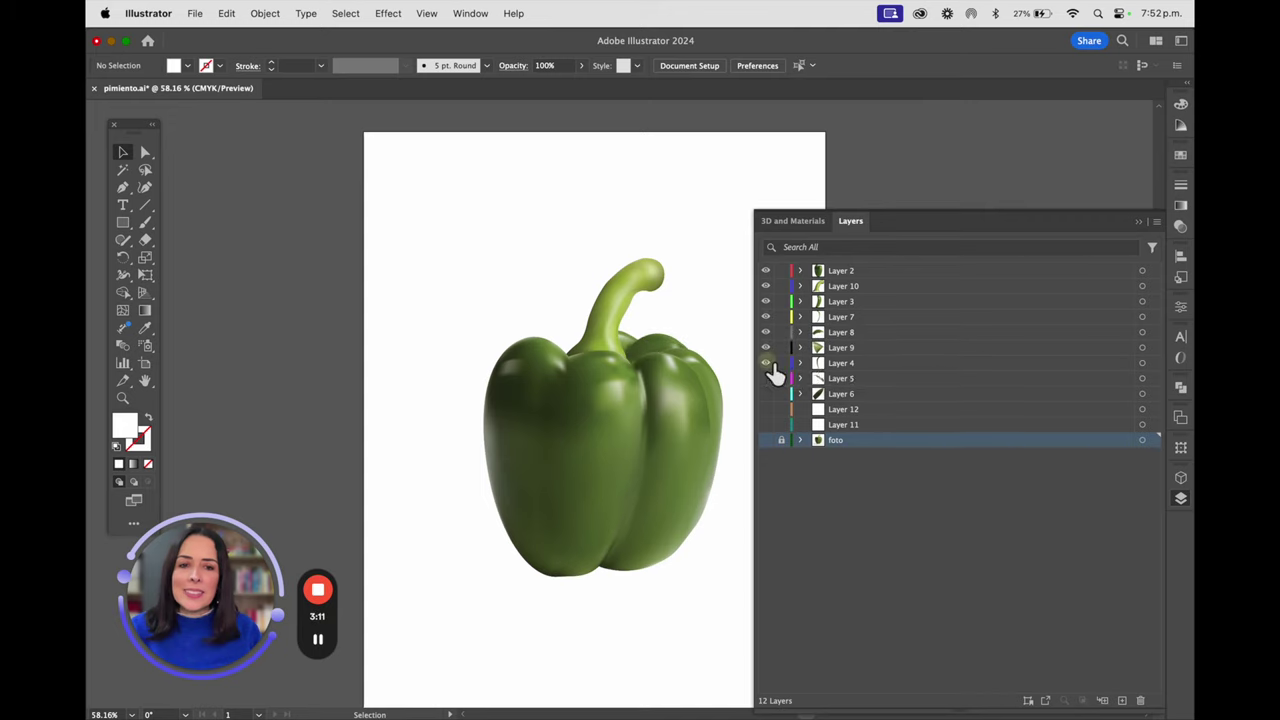
{"action": "left_click", "coordinate": [767, 363]}
{"action": "left_click", "coordinate": [767, 378]}
{"action": "left_click", "coordinate": [766, 393]}
{"action": "left_click", "coordinate": [766, 409]}
{"action": "left_click", "coordinate": [766, 424]}
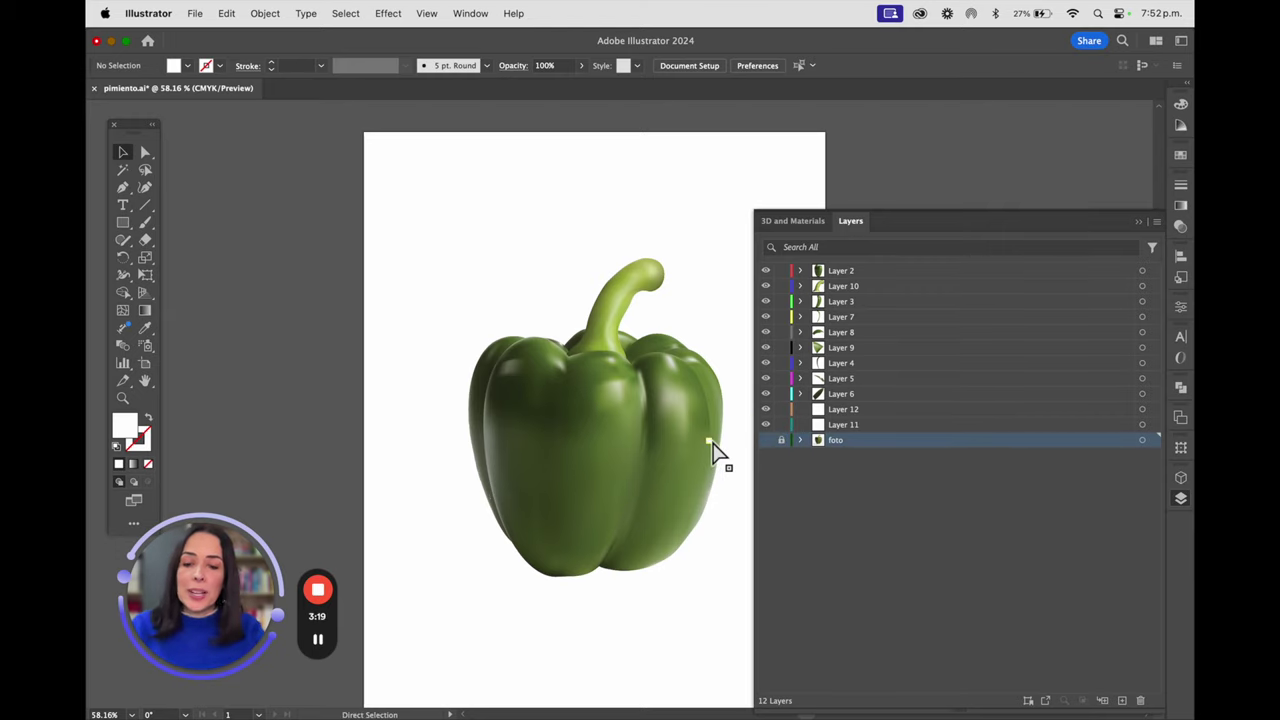
{"action": "key", "text": "super+y"}
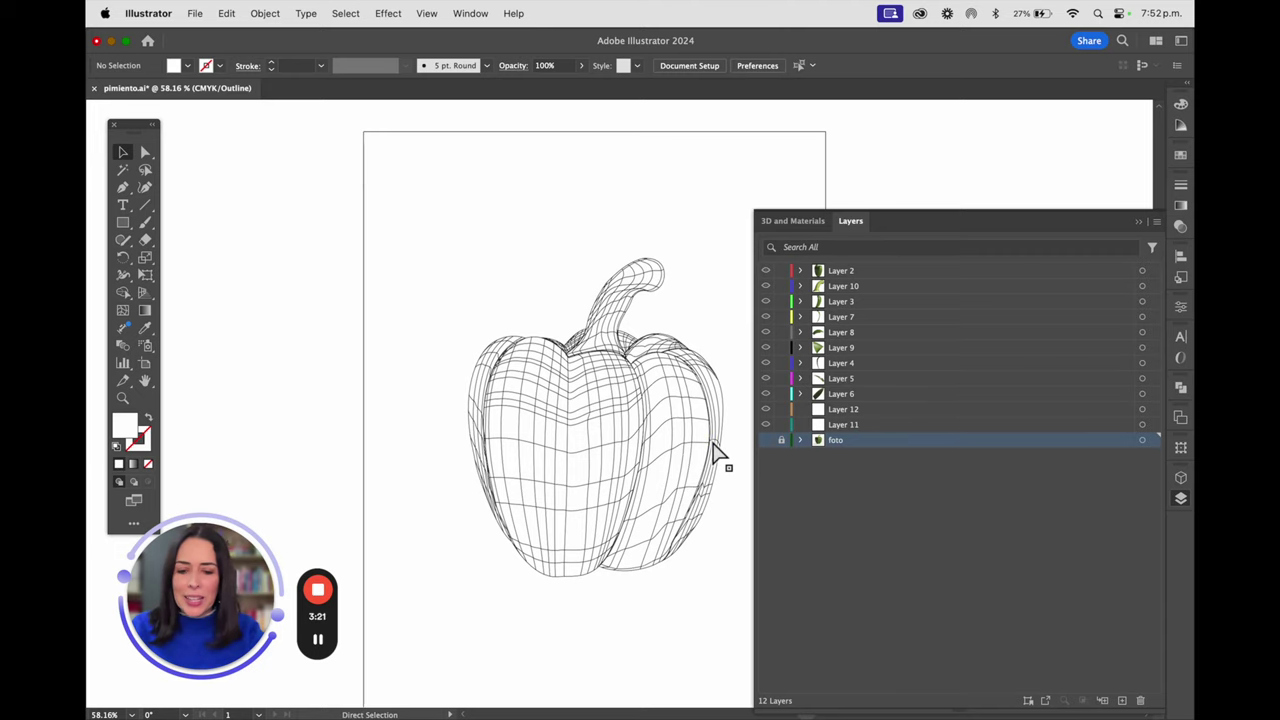
{"action": "key", "text": "super+y"}
{"action": "left_click_drag", "start_coordinate": [571, 349], "coordinate": [351, 357]}
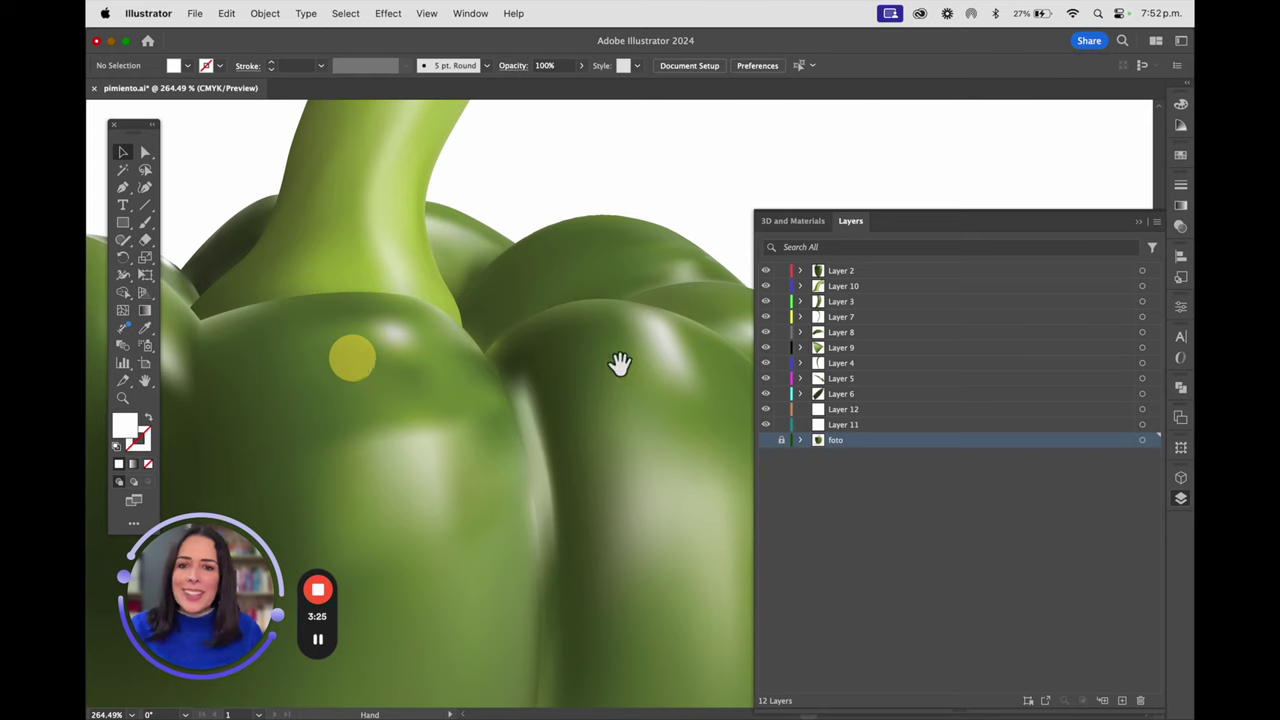
{"action": "left_click_drag", "start_coordinate": [506, 337], "coordinate": [452, 434]}
{"action": "mouse_move", "coordinate": [546, 403]}
{"action": "left_mouse_down"}
{"action": "mouse_move", "coordinate": [411, 423]}
{"action": "mouse_move", "coordinate": [514, 354]}
{"action": "mouse_move", "coordinate": [555, 355]}
{"action": "mouse_move", "coordinate": [530, 385]}
{"action": "mouse_move", "coordinate": [563, 306]}
{"action": "mouse_move", "coordinate": [626, 306]}
{"action": "mouse_move", "coordinate": [388, 250]}
{"action": "mouse_move", "coordinate": [451, 317]}
{"action": "mouse_move", "coordinate": [434, 331]}
{"action": "mouse_move", "coordinate": [409, 289]}
{"action": "mouse_move", "coordinate": [542, 425]}
{"action": "mouse_move", "coordinate": [614, 451]}
{"action": "left_mouse_up"}
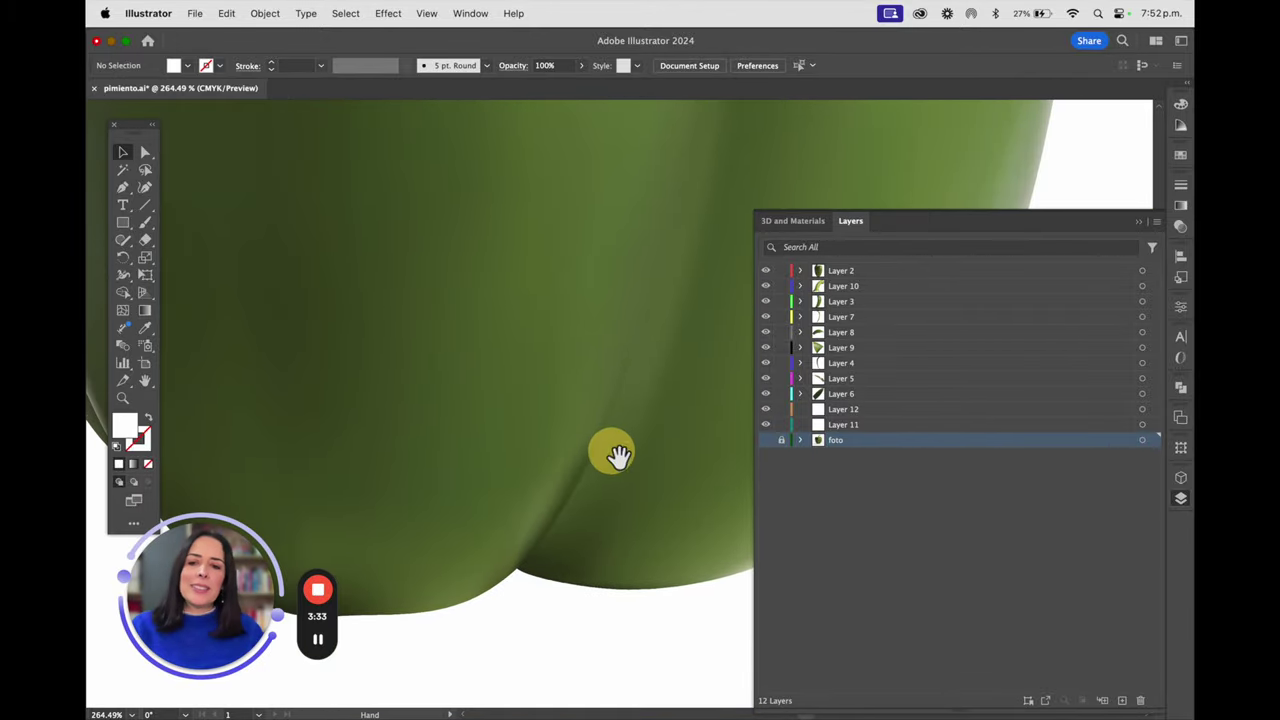
{"action": "key", "text": "super+0"}
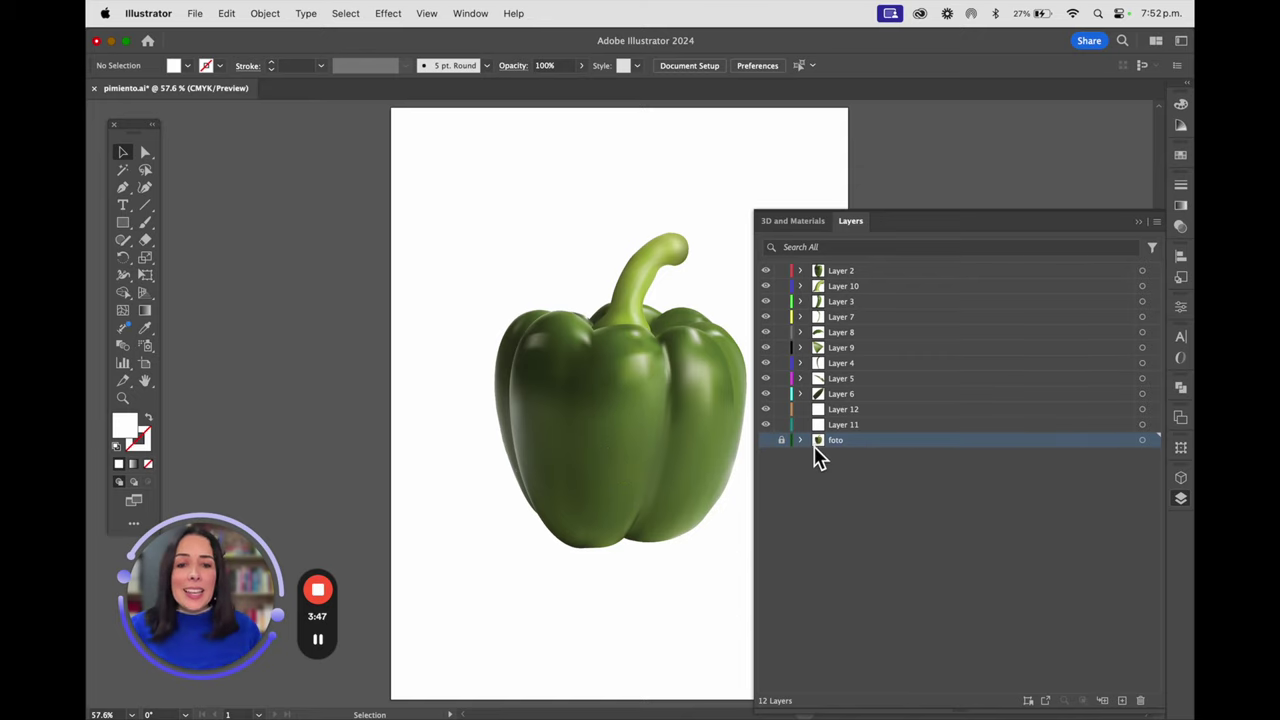
{"action": "left_click", "coordinate": [767, 441]}
Unlock and select the photo, create a portrait Letter document at Medium 150 ppi, and paste it.
{"action": "left_click", "coordinate": [781, 440]}
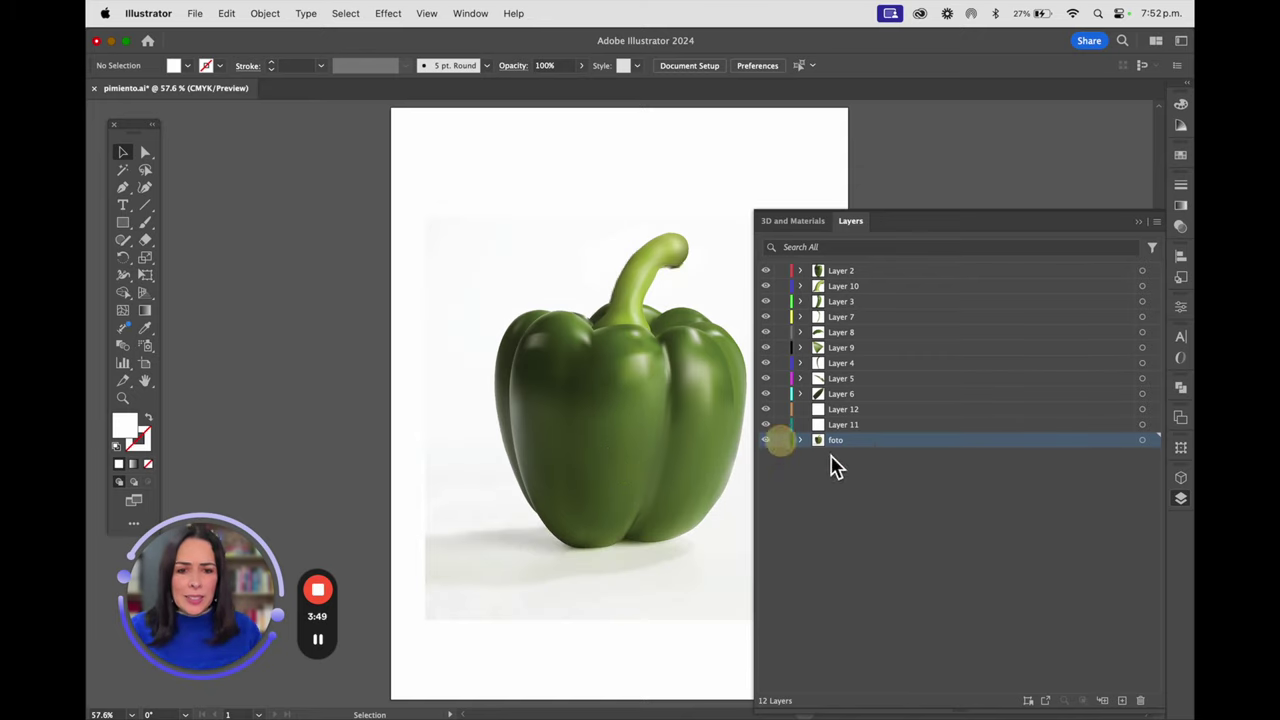
{"action": "left_click", "coordinate": [675, 612]}
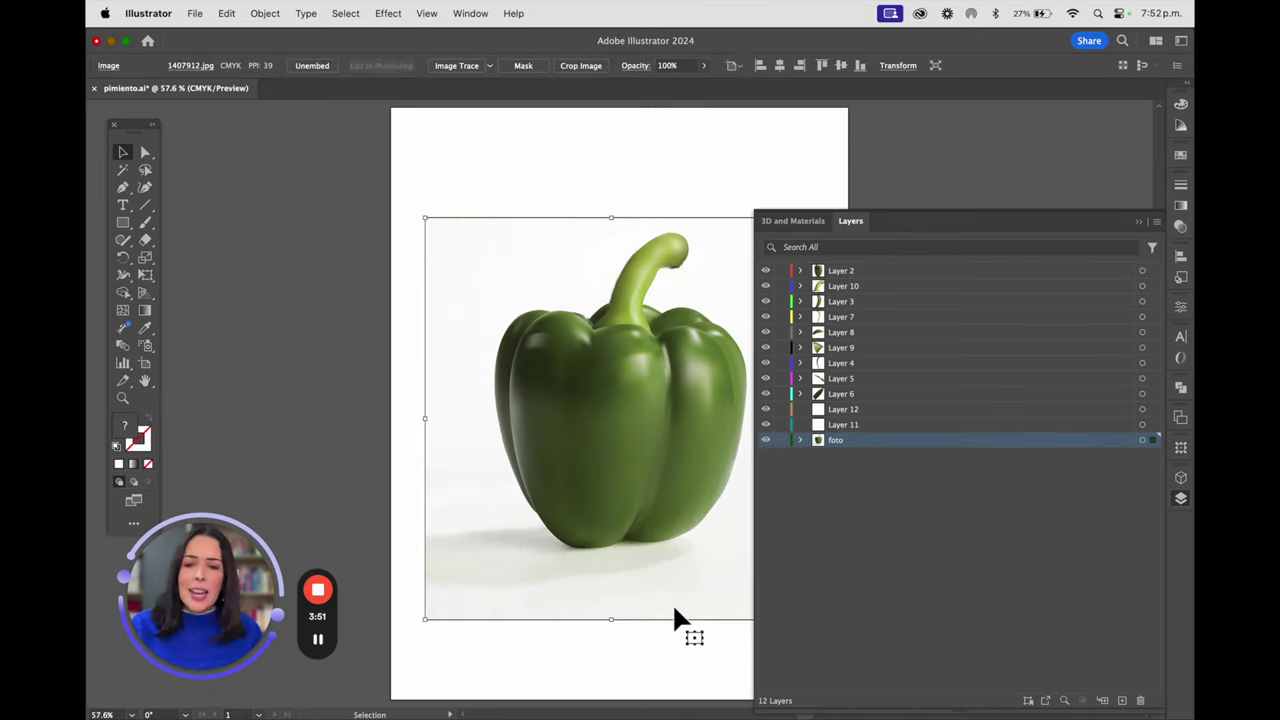
{"action": "key", "text": "super+n"}
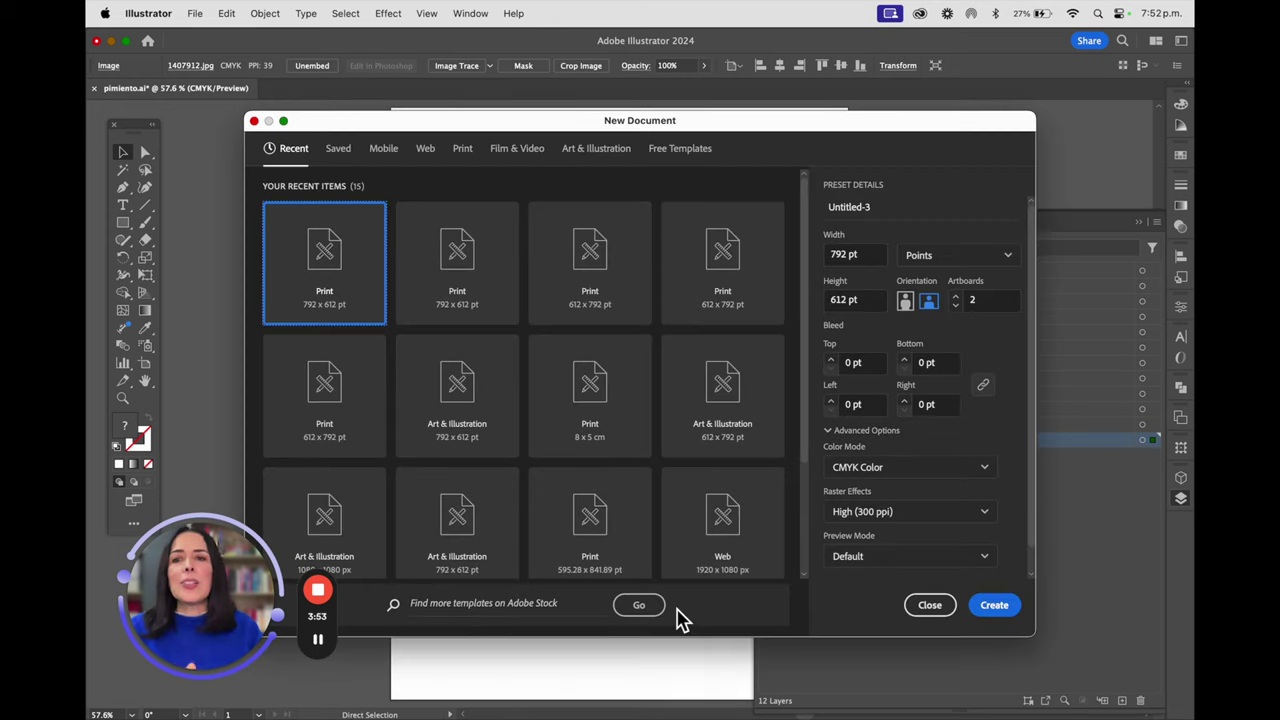
{"action": "left_click", "coordinate": [618, 150]}
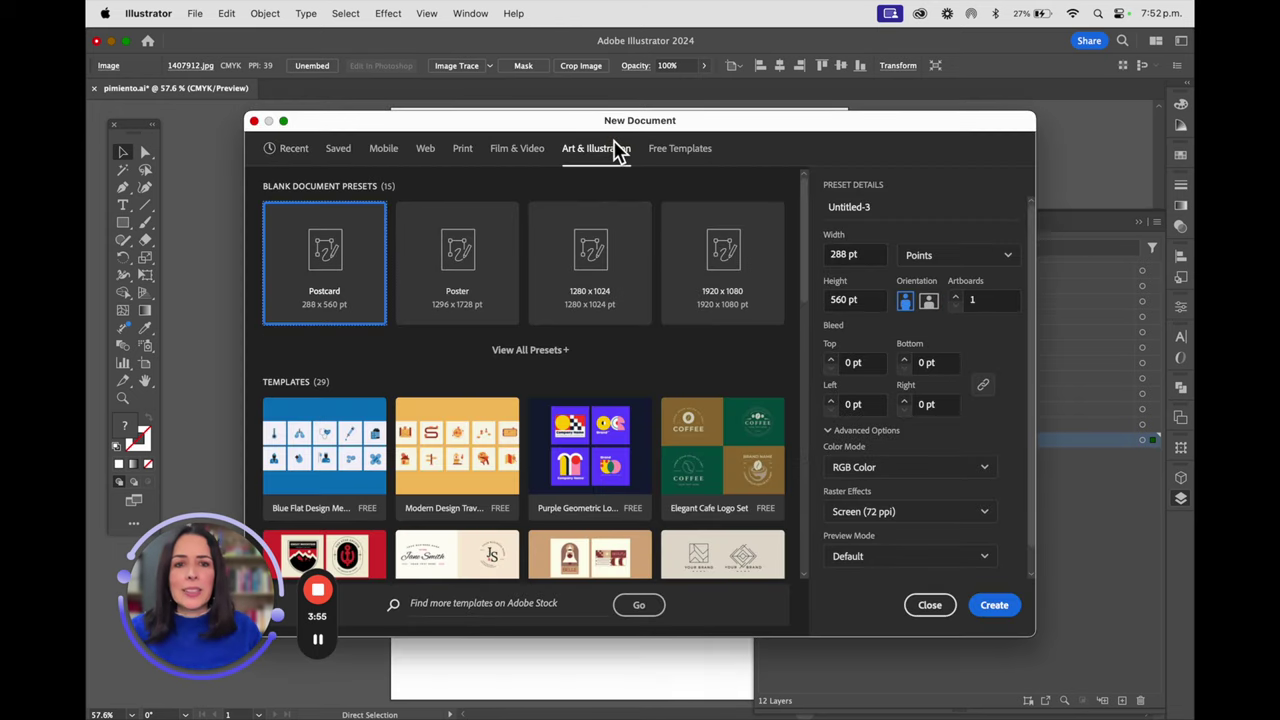
{"action": "left_click", "coordinate": [532, 352]}
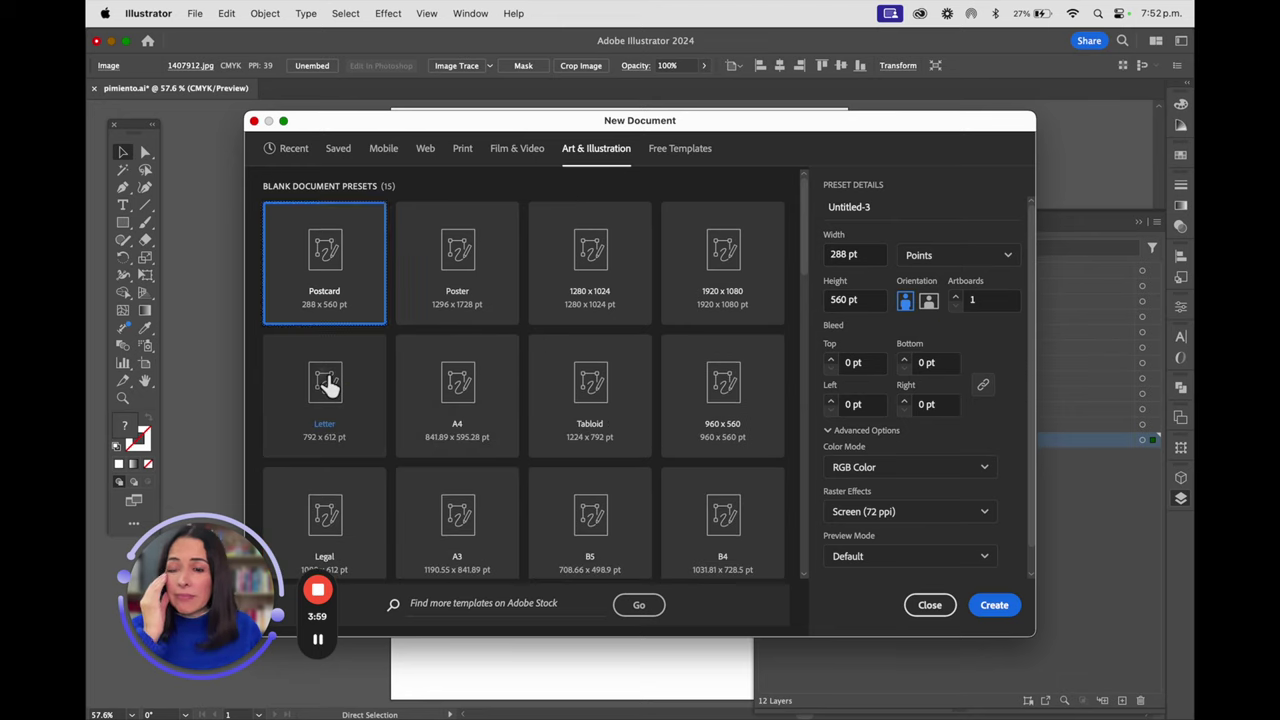
{"action": "left_click", "coordinate": [327, 383]}
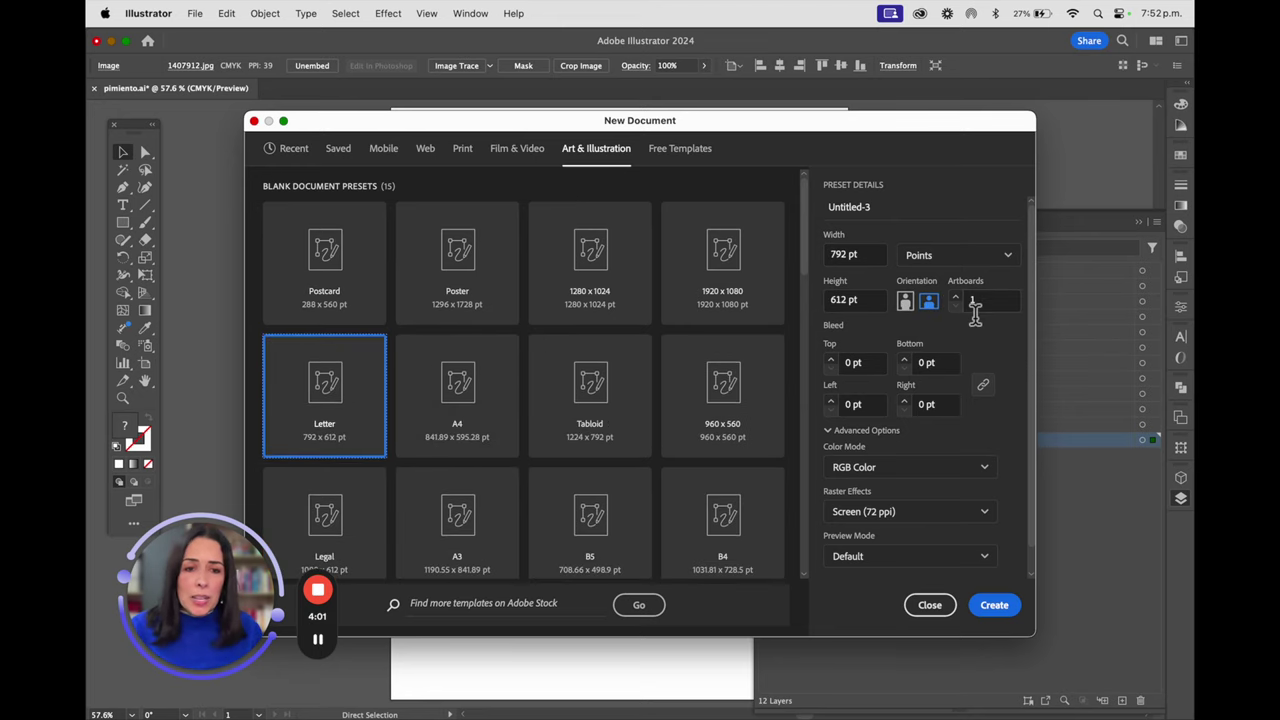
{"action": "left_click", "coordinate": [910, 302]}
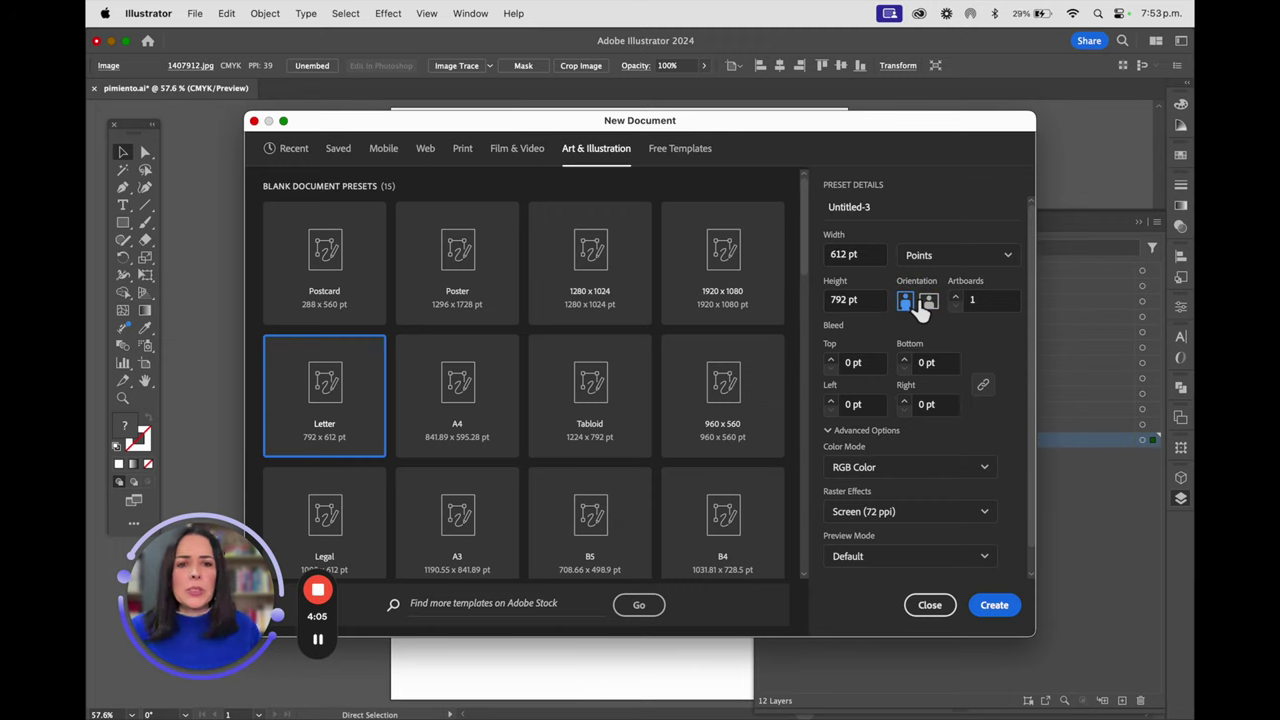
{"action": "left_click", "coordinate": [917, 515]}
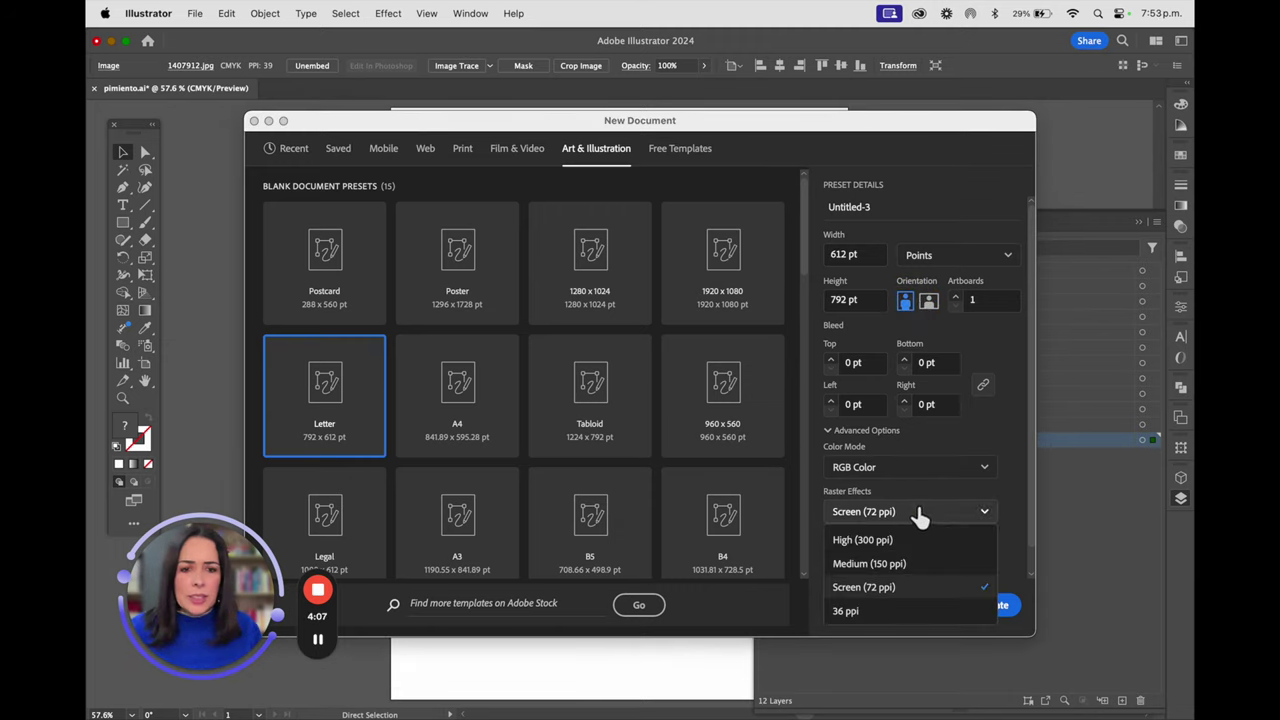
{"action": "left_click", "coordinate": [906, 563]}
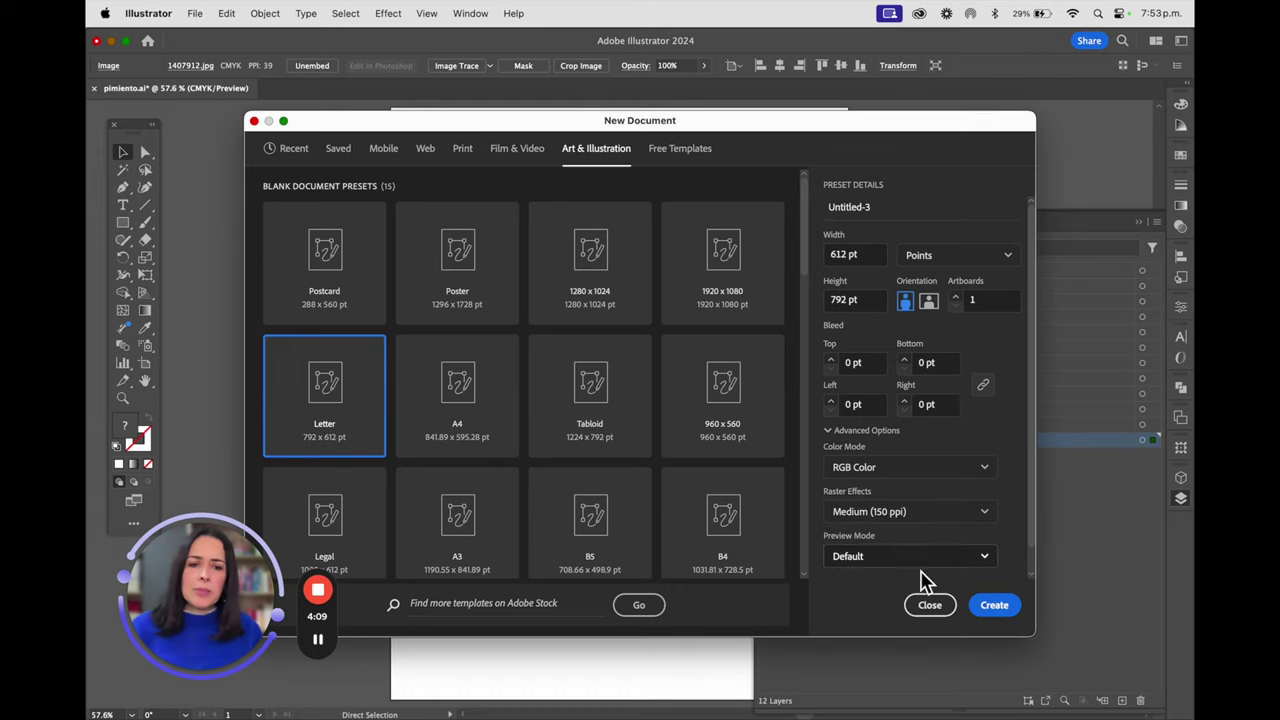
{"action": "left_click", "coordinate": [990, 606]}
{"action": "key", "text": "super+v"}
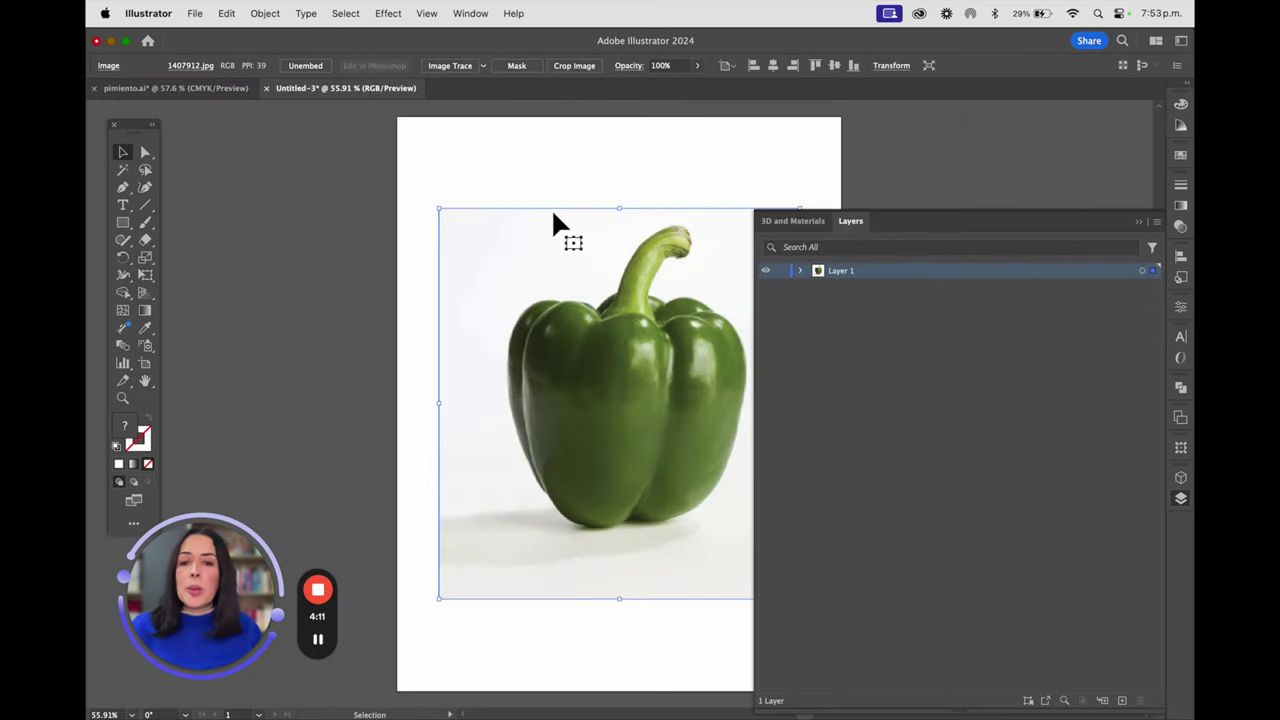
Lock Layer 1 holding the photo and add a new empty Layer 2 above it.
{"action": "left_click", "coordinate": [1138, 221]}
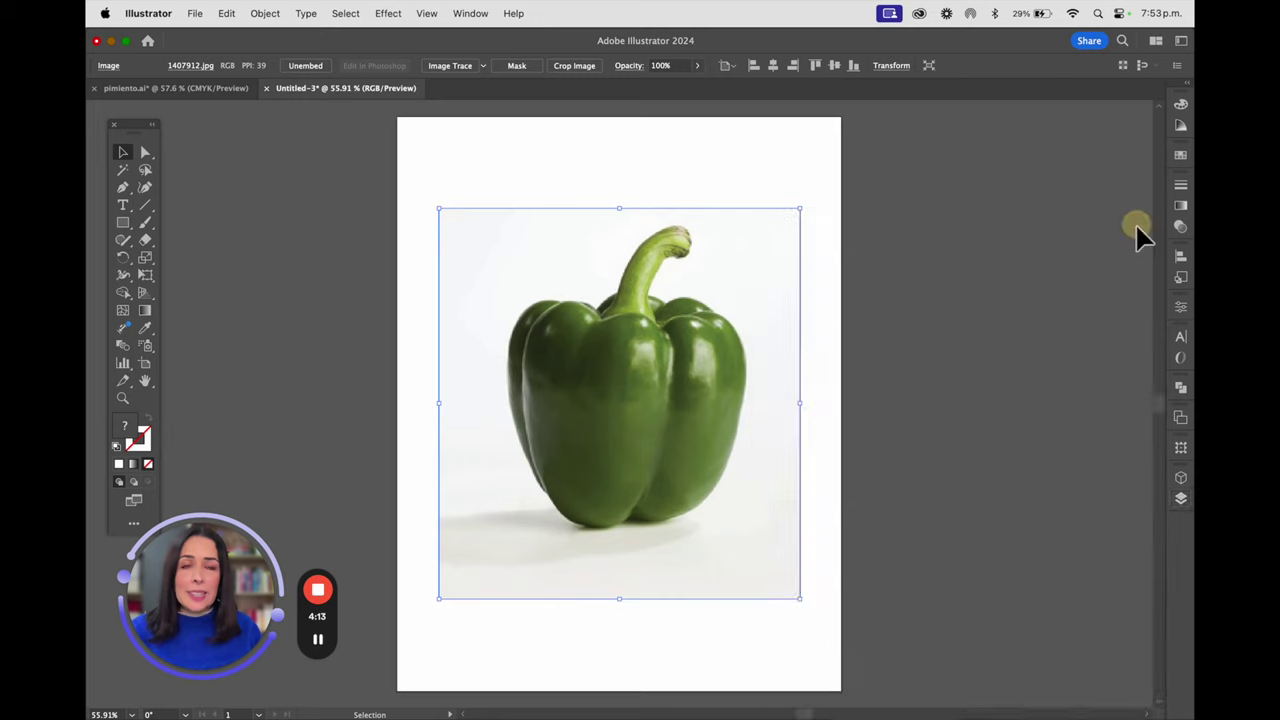
{"action": "left_click", "coordinate": [203, 15]}
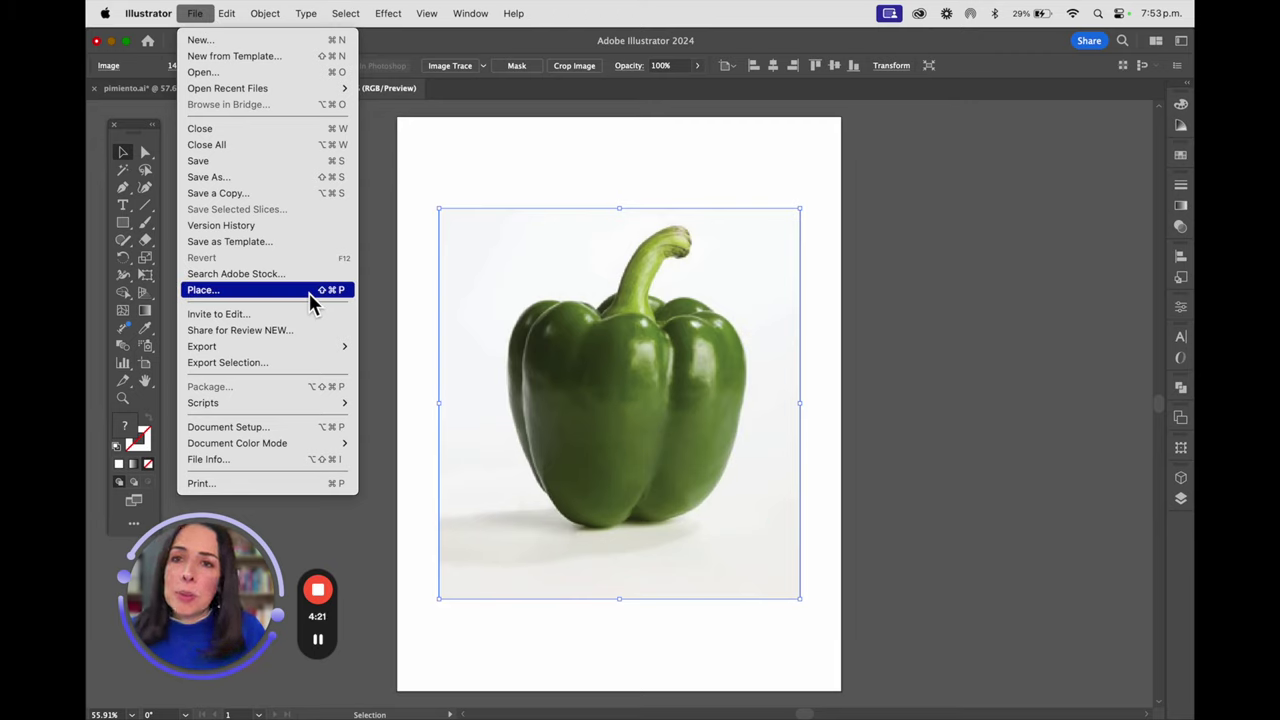
{"action": "left_click", "coordinate": [674, 171]}
{"action": "left_click", "coordinate": [1181, 498]}
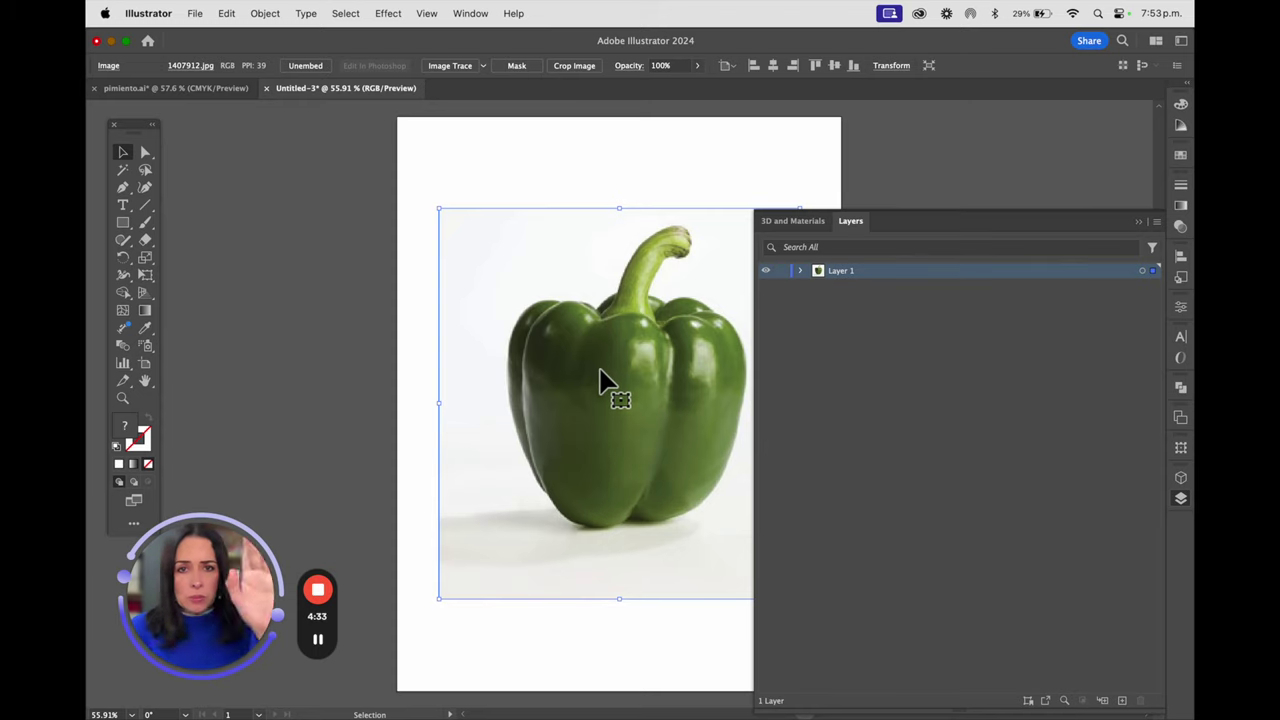
{"action": "left_click", "coordinate": [783, 272]}
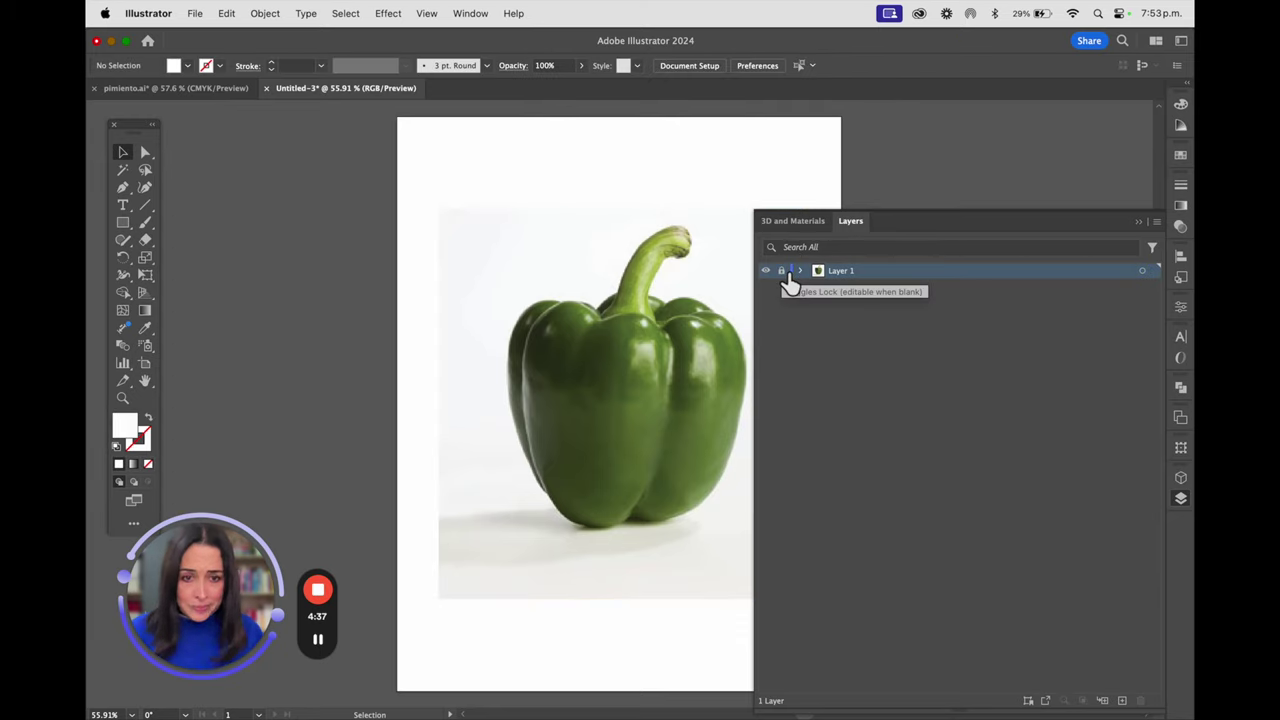
{"action": "left_click", "coordinate": [1123, 702]}
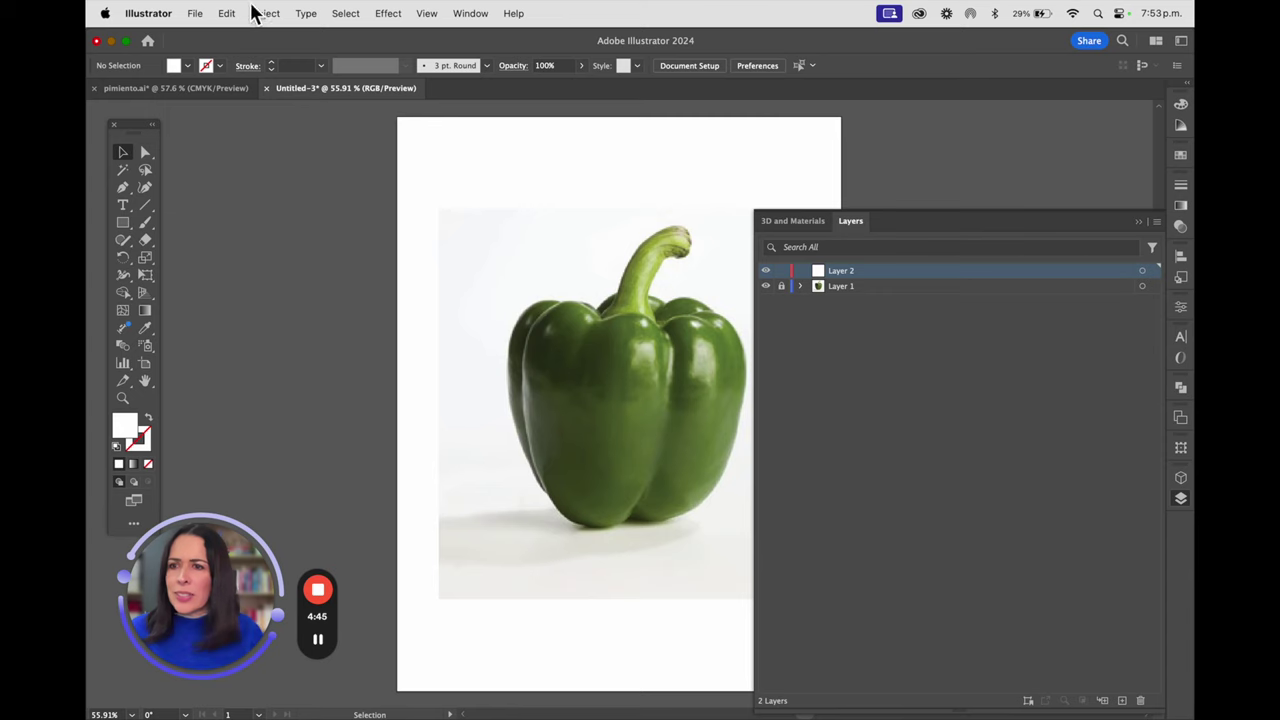
Glance at pimiento.ai, return to Untitled-3, then bring Firefox's image search forward.
{"action": "left_click", "coordinate": [214, 91]}
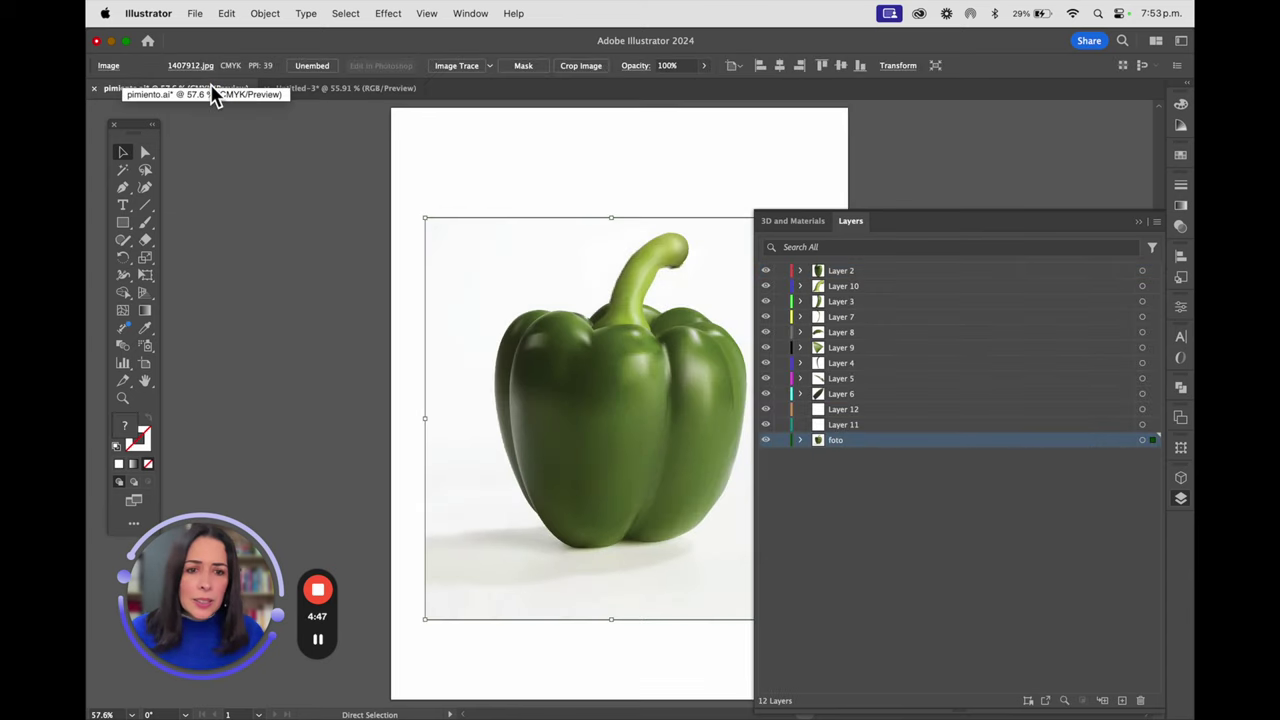
{"action": "left_click", "coordinate": [352, 91]}
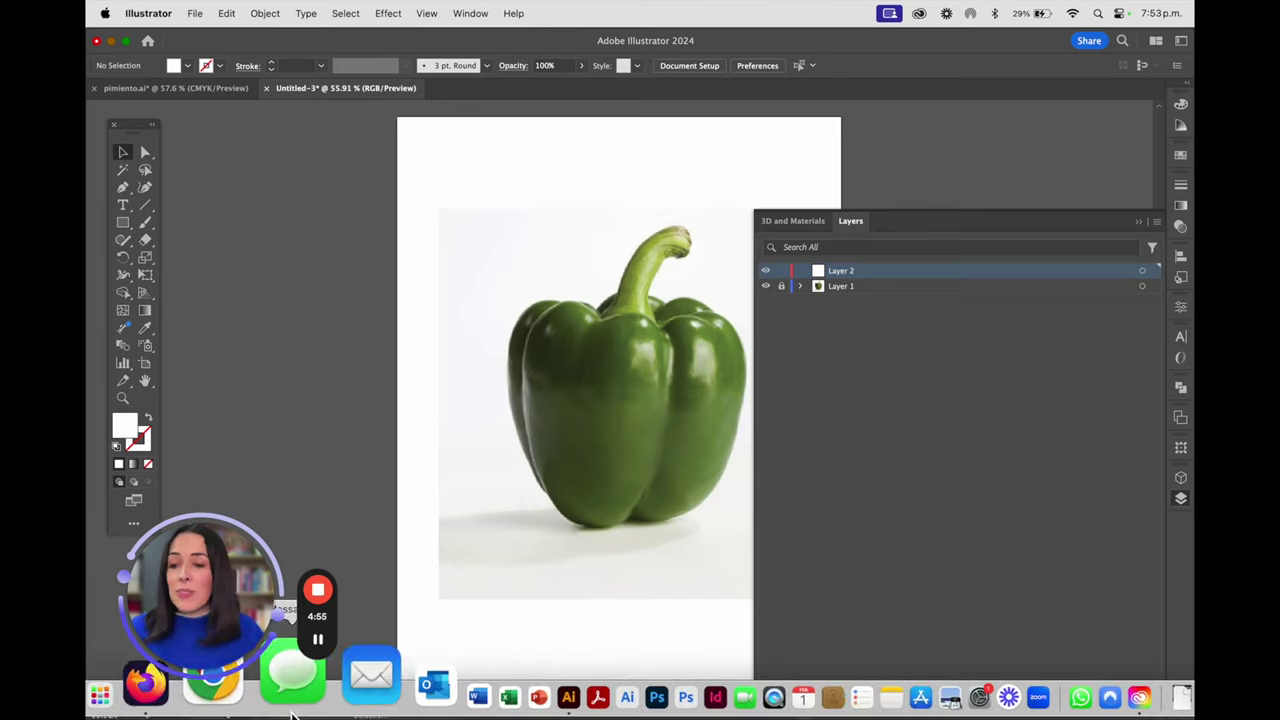
{"action": "left_click", "coordinate": [230, 688]}
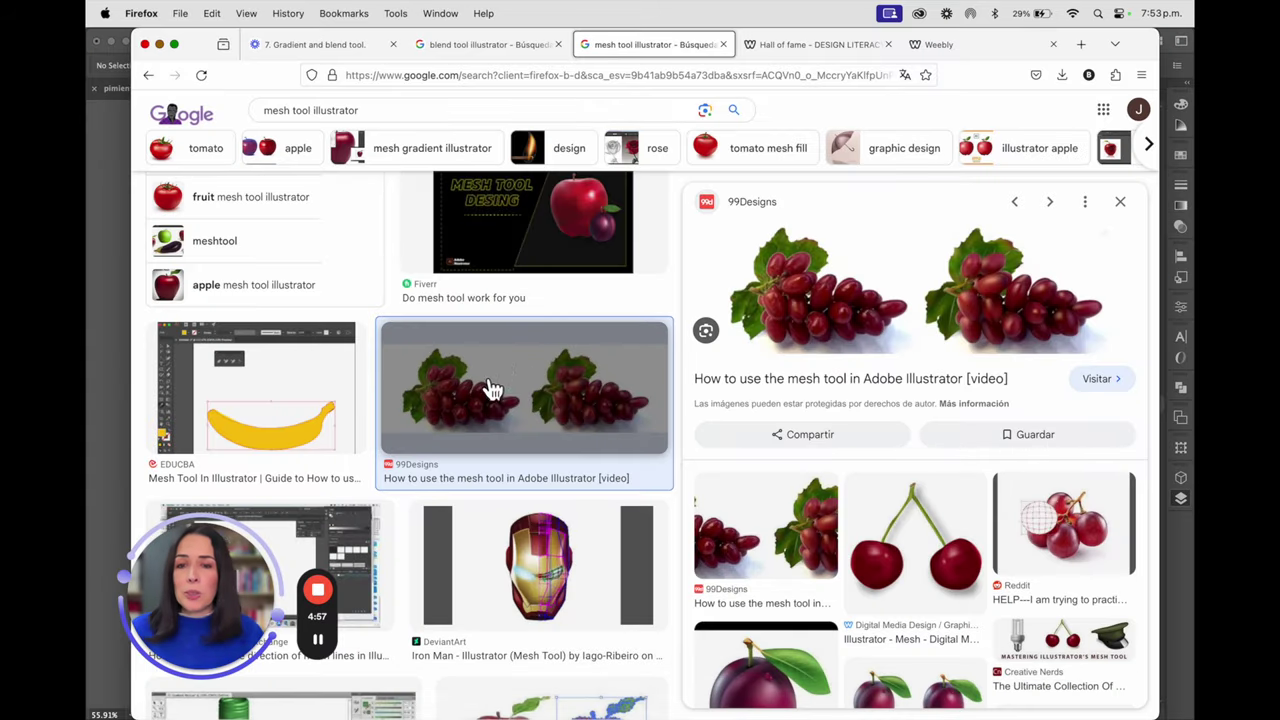
Search Google Images for 'cucumber' and preview Walmart's dark whole 'Fresh Cucumber, Each' photo.
{"action": "scroll", "coordinate": [495, 390], "scroll_direction": "up", "scroll_amount": 10}
{"action": "scroll", "coordinate": [500, 360], "scroll_direction": "up", "scroll_amount": 3}
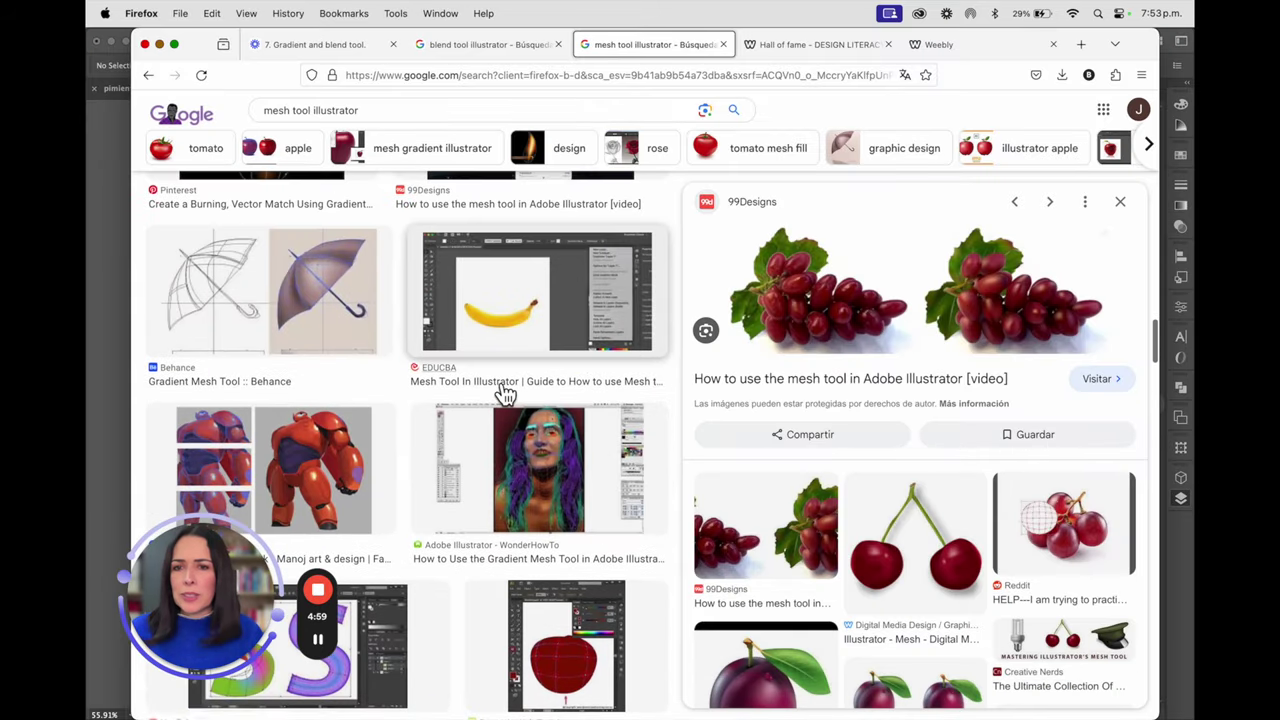
{"action": "scroll", "coordinate": [515, 345], "scroll_direction": "up", "scroll_amount": 3}
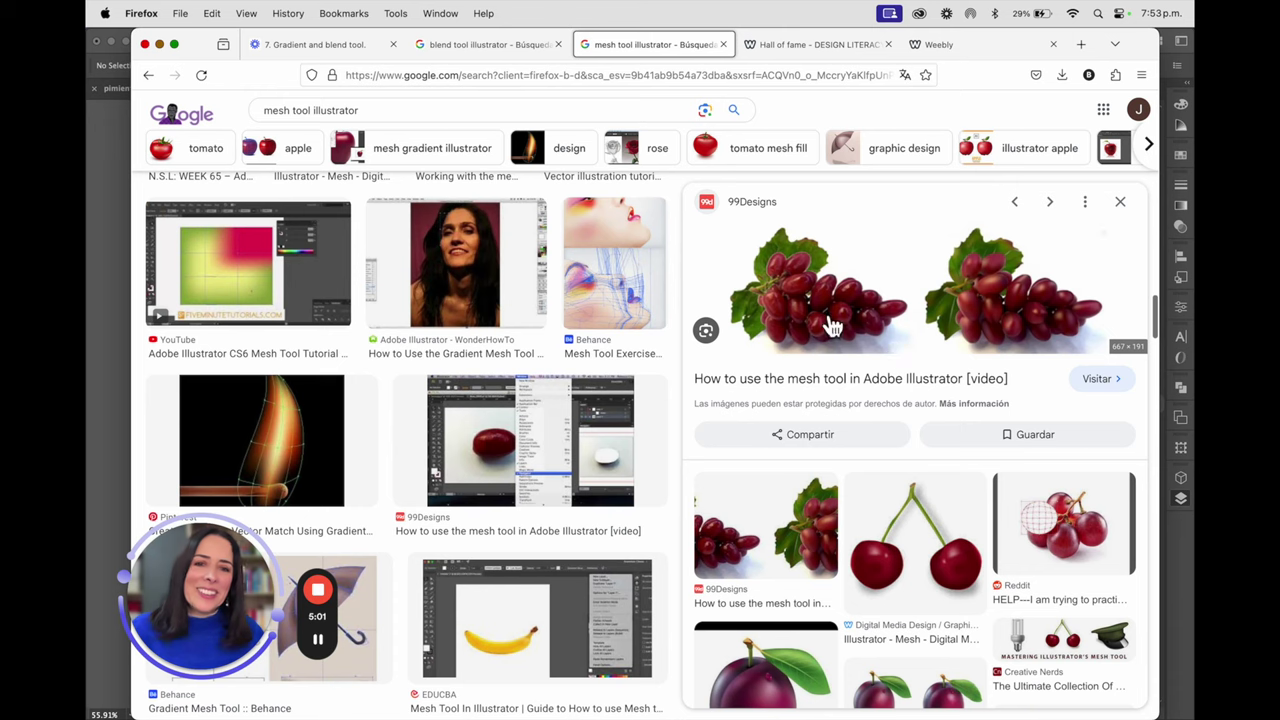
{"action": "left_click", "coordinate": [340, 110]}
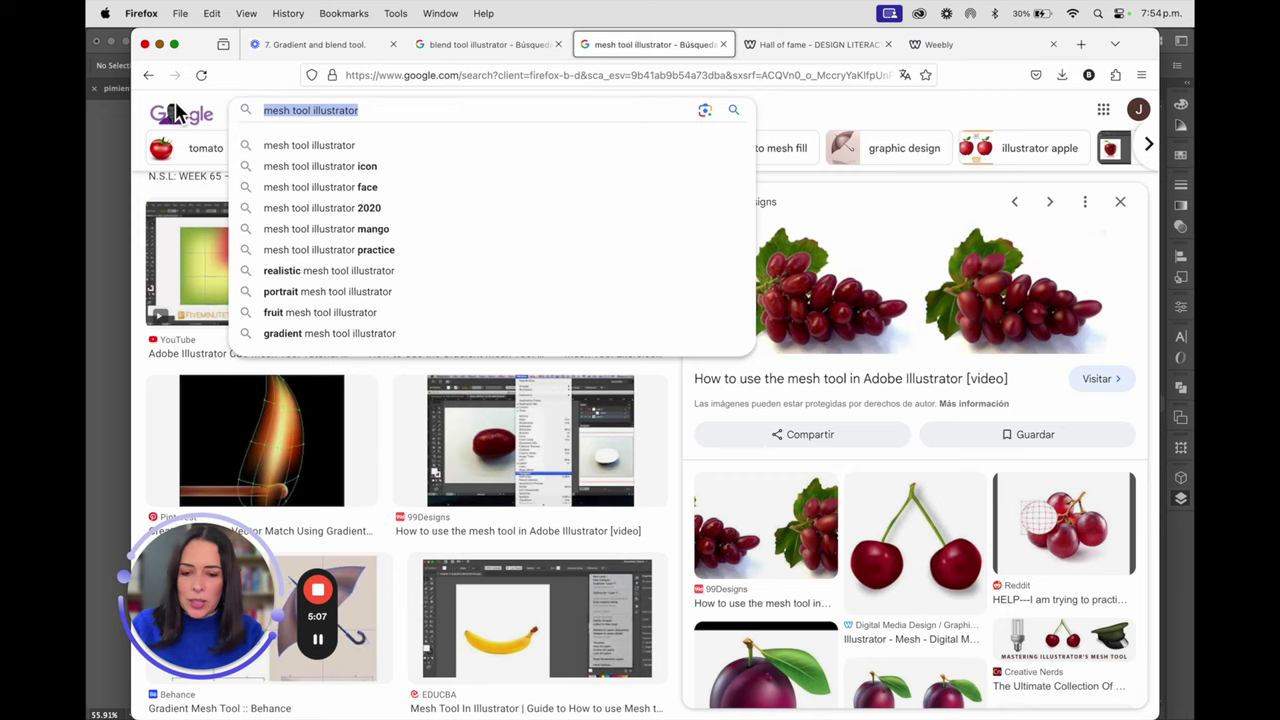
{"action": "type", "text": "cucumber"}
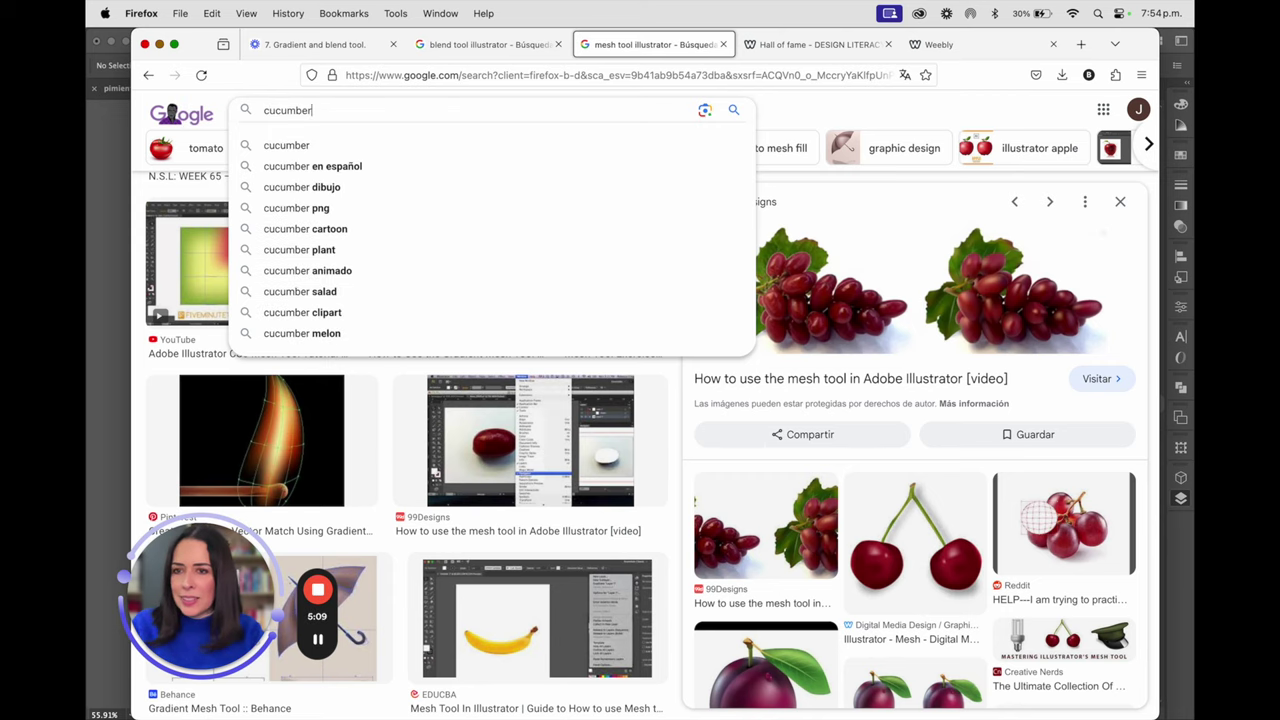
{"action": "key", "text": "Return"}
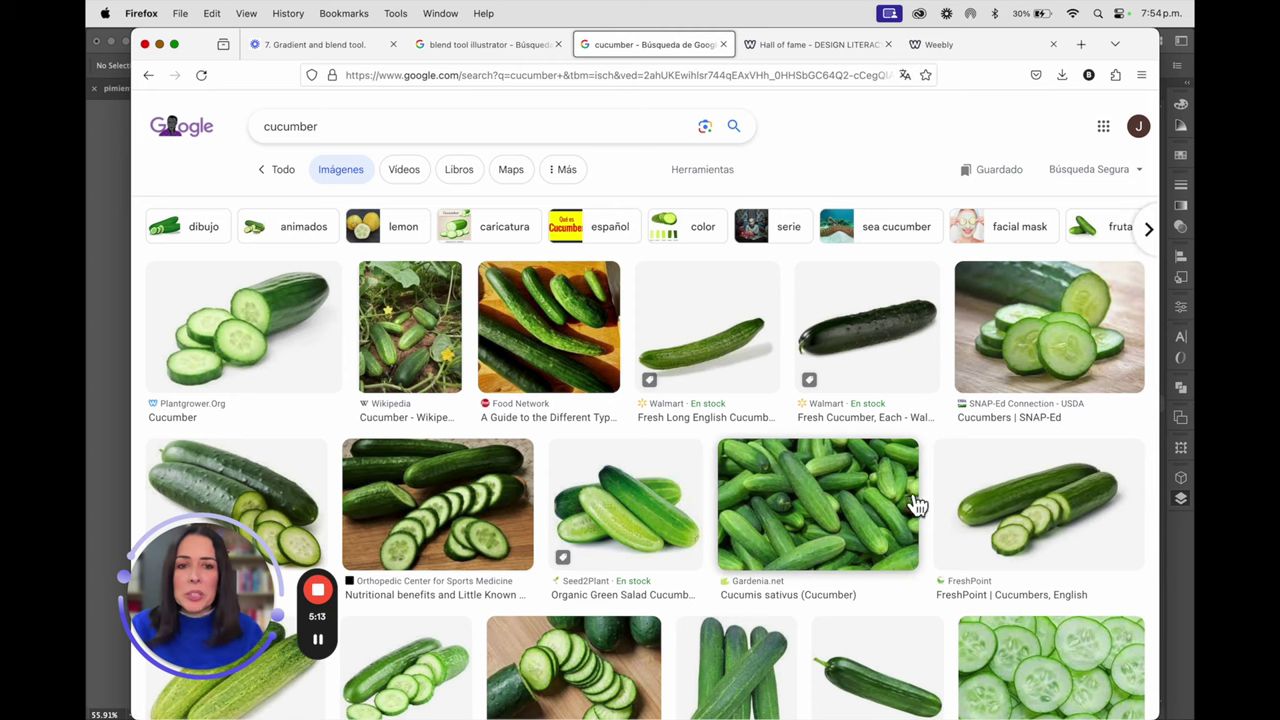
{"action": "left_click", "coordinate": [860, 350]}
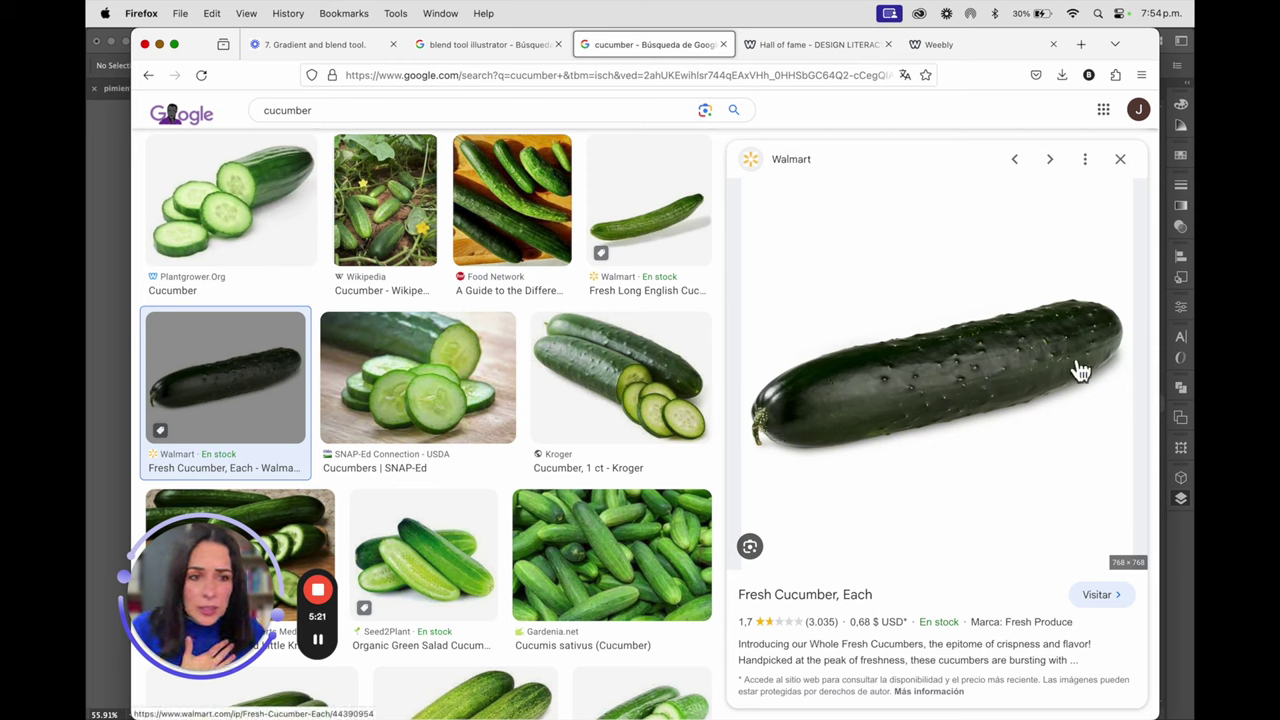
{"action": "left_click_drag", "start_coordinate": [315, 110], "coordinate": [196, 98]}
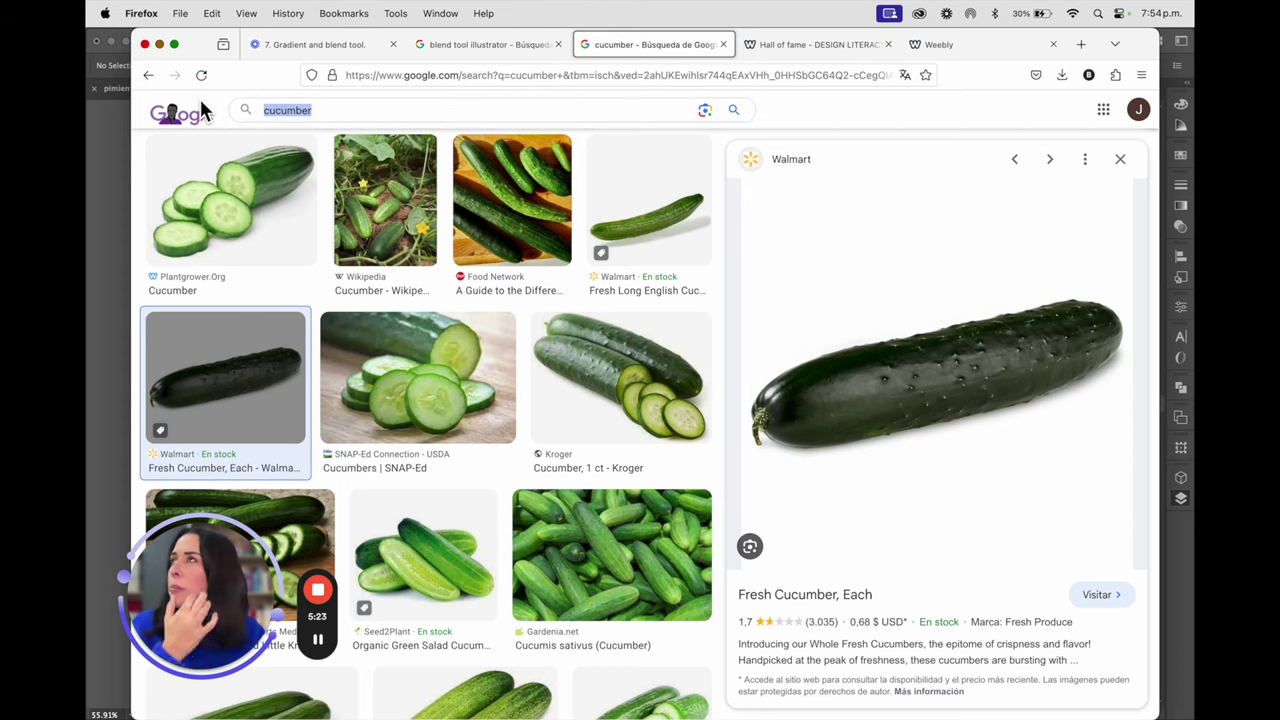
Search Google Images for 'apple' and preview a red and yellow apple, then search 'grapes'.
{"action": "type", "text": "apple"}
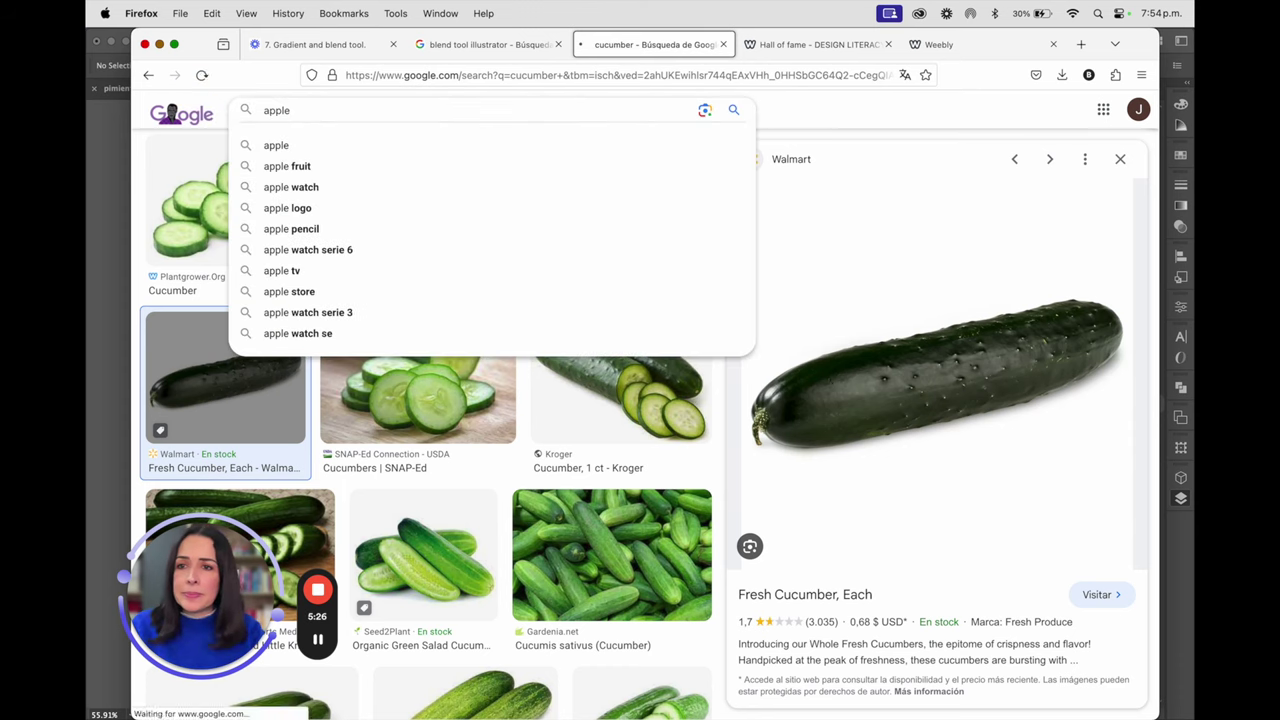
{"action": "key", "text": "Return"}
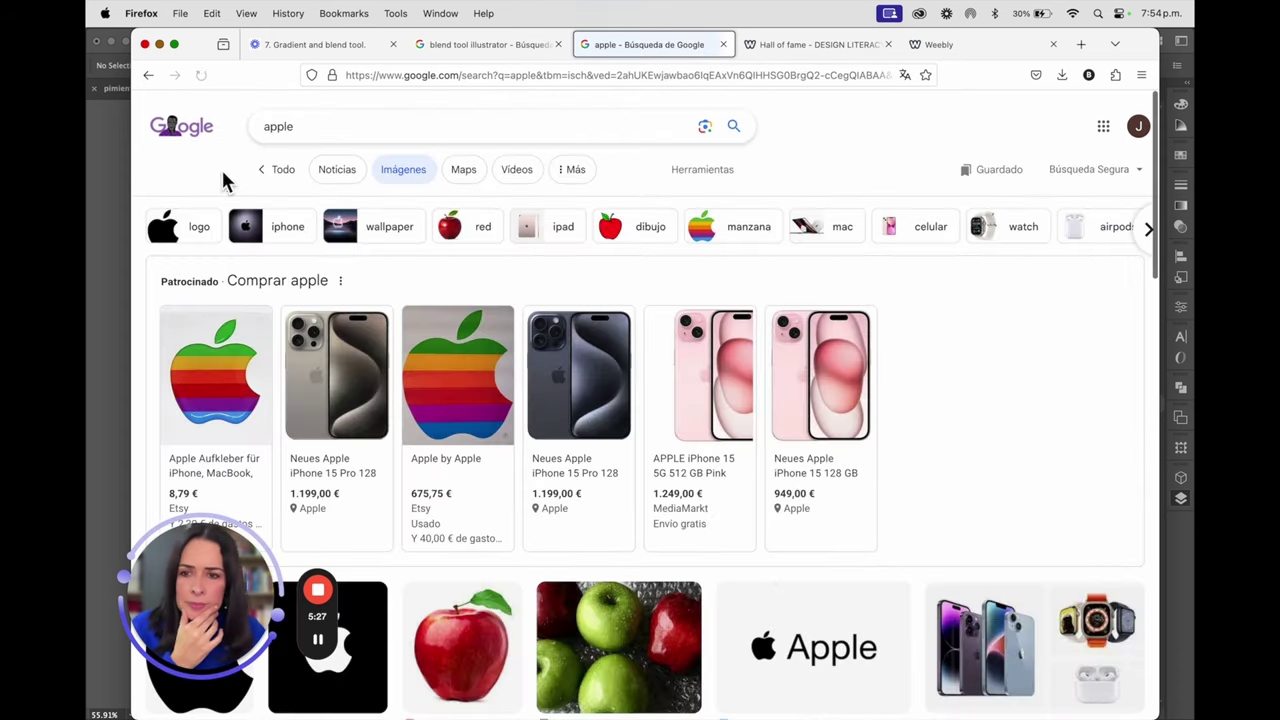
{"action": "scroll", "coordinate": [571, 571], "scroll_direction": "down", "scroll_amount": 5}
{"action": "scroll", "coordinate": [578, 583], "scroll_direction": "down", "scroll_amount": 7}
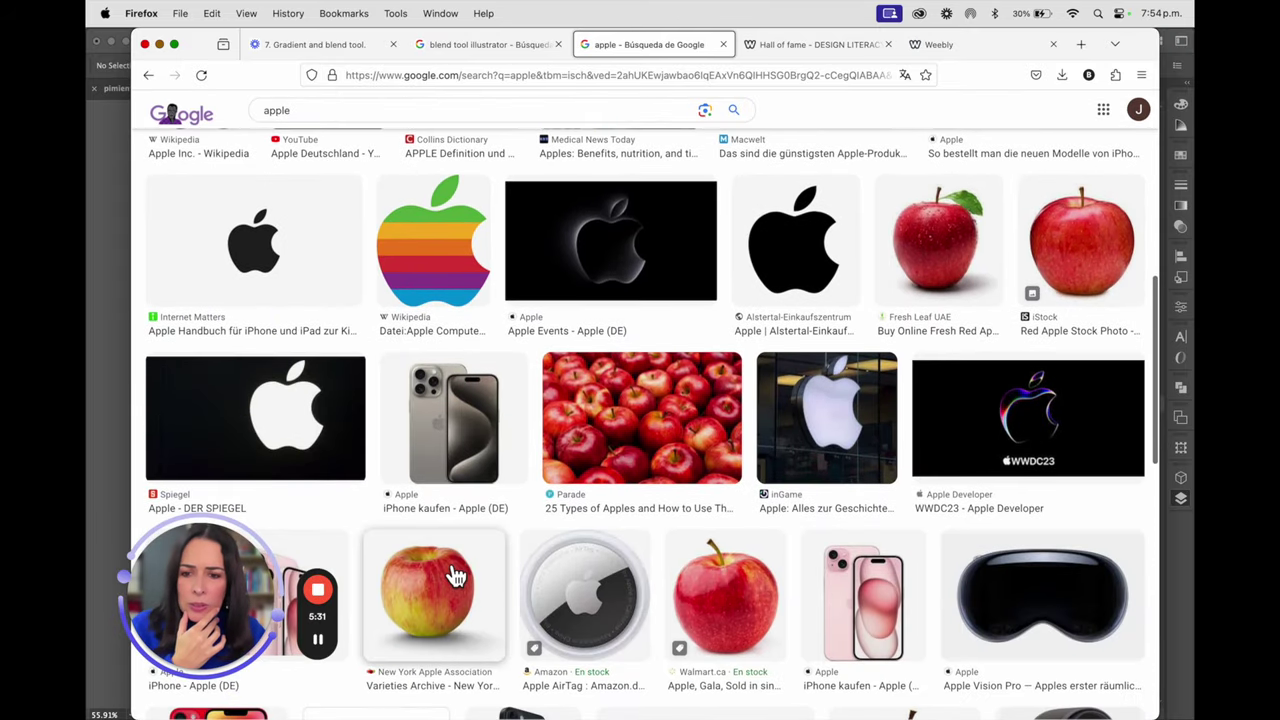
{"action": "left_click", "coordinate": [455, 577]}
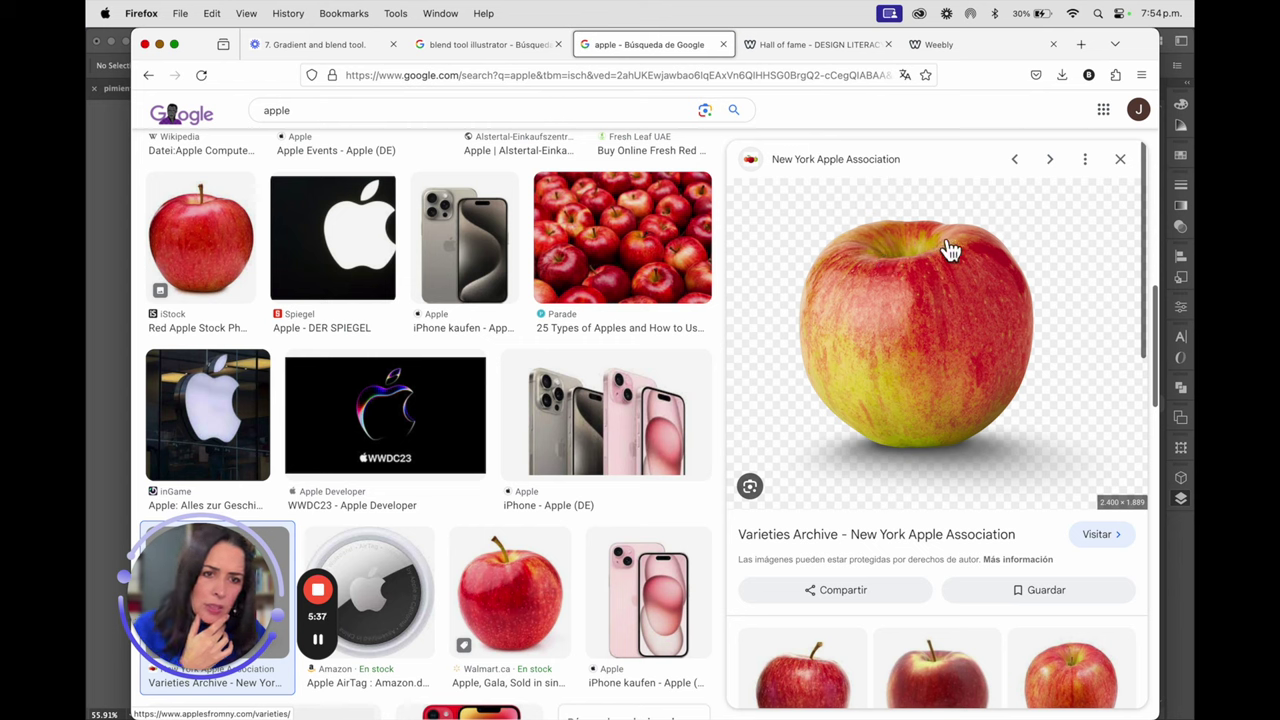
{"action": "scroll", "coordinate": [860, 572], "scroll_direction": "down", "scroll_amount": 2}
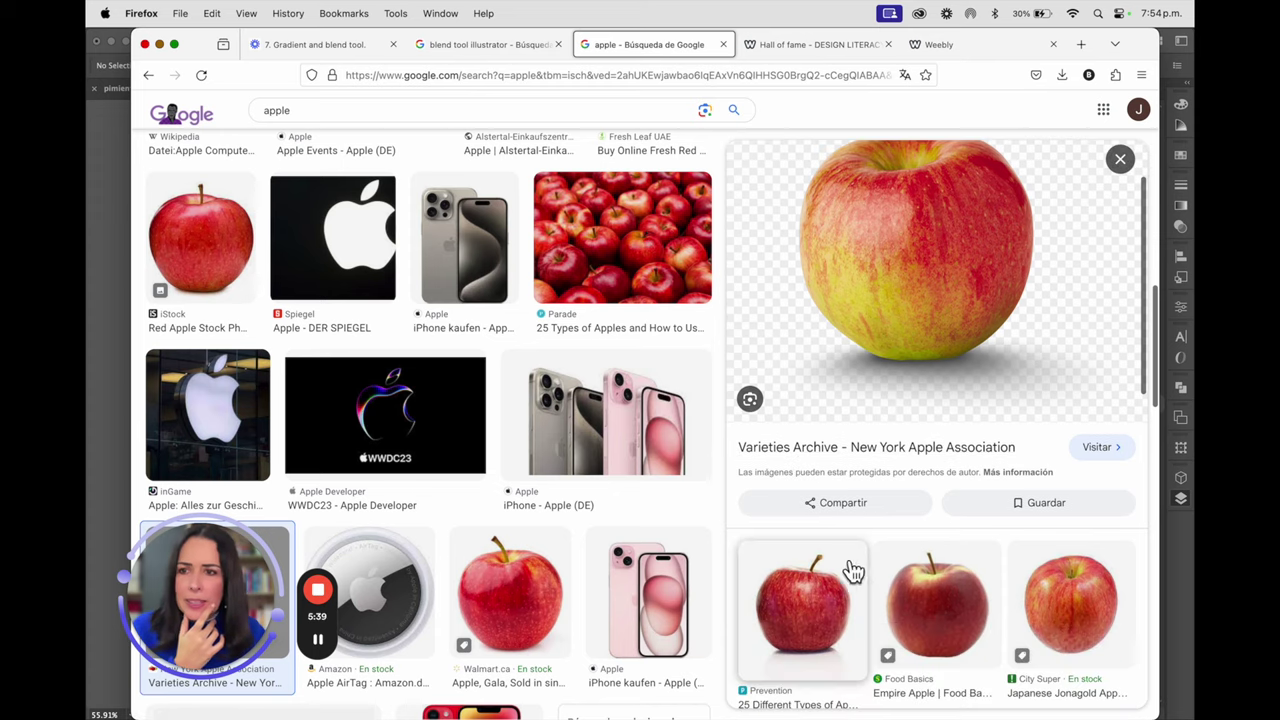
{"action": "double_click", "coordinate": [303, 111]}
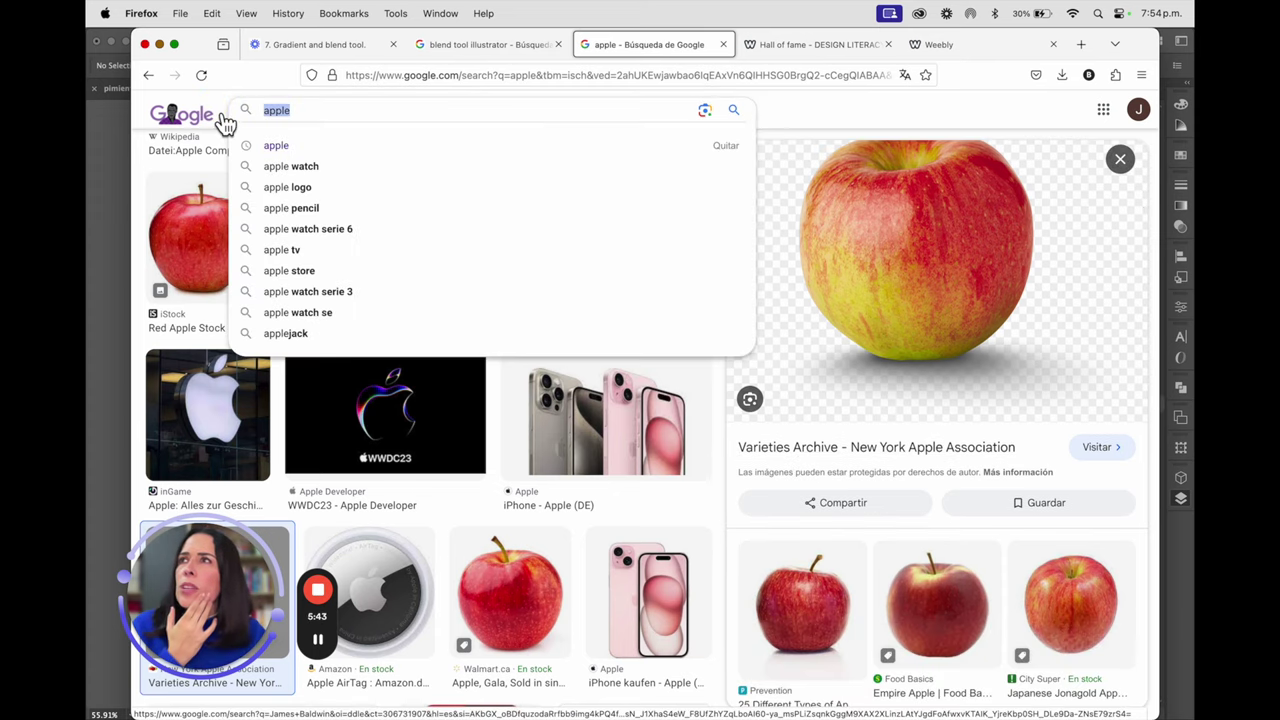
{"action": "type", "text": "grapes"}
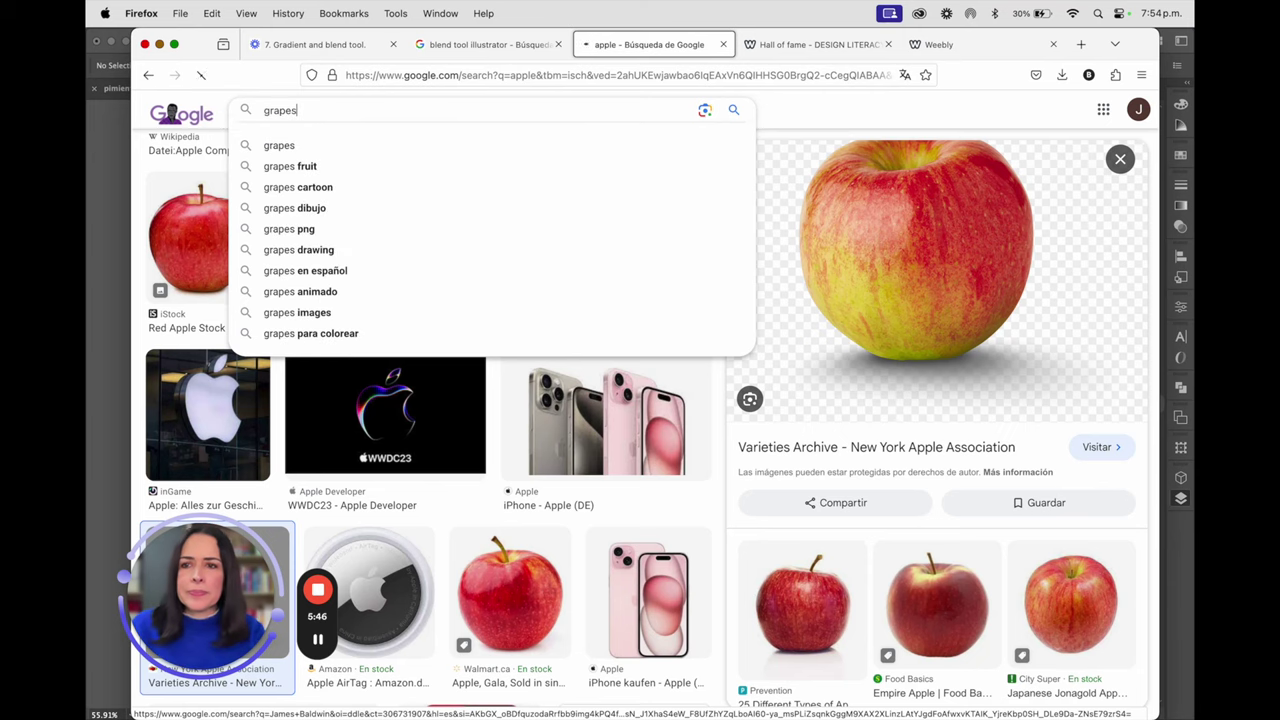
{"action": "key", "text": "Return"}
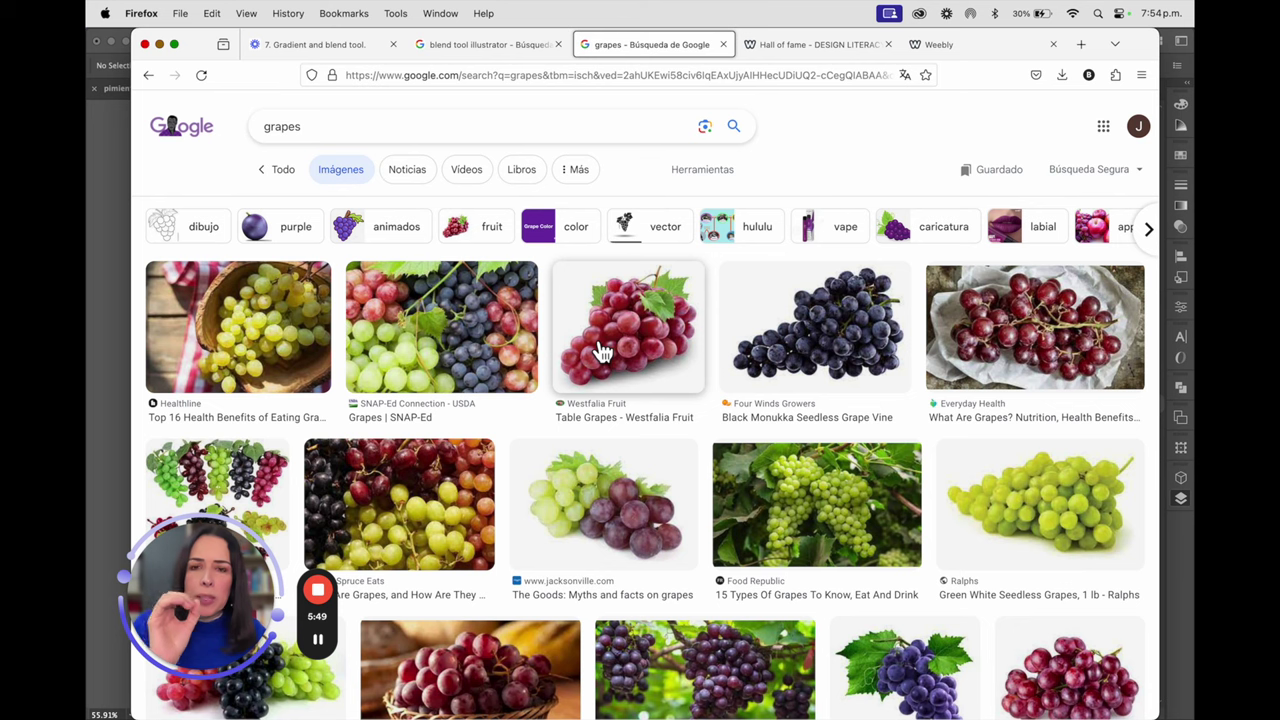
Replace the query with 'rose' and browse the rose image results.
{"action": "mouse_move", "coordinate": [445, 712]}
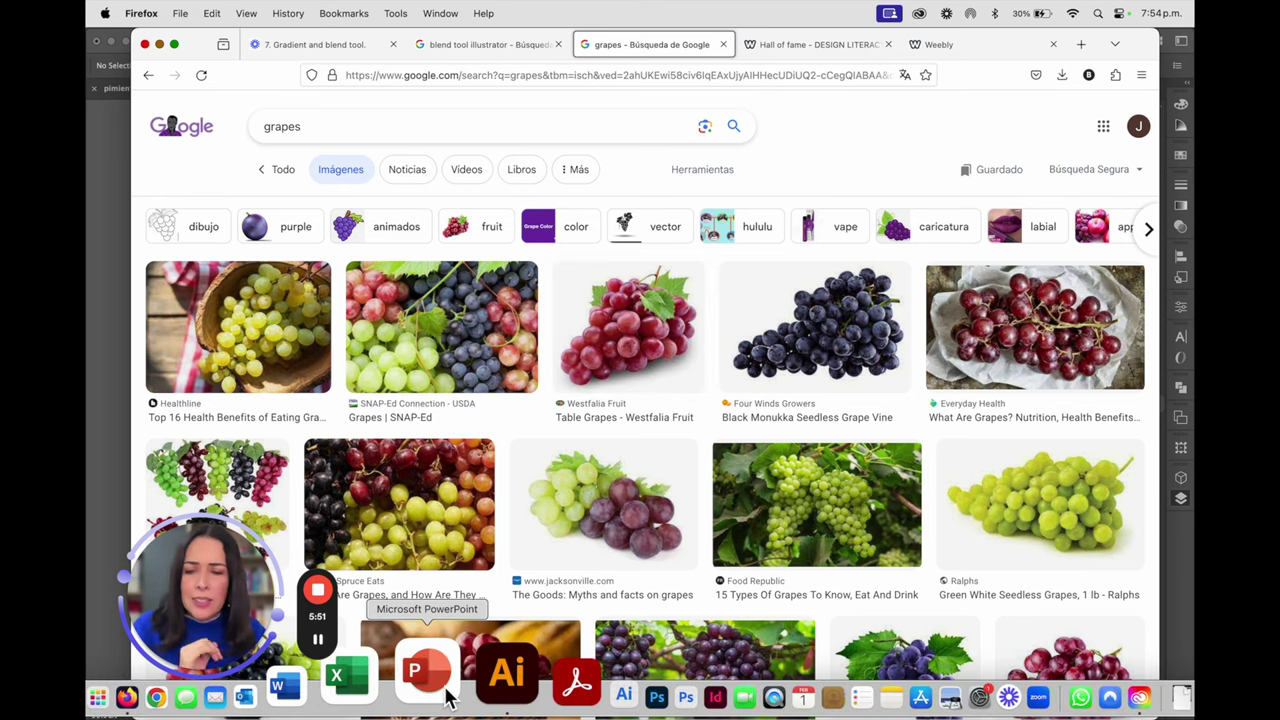
{"action": "left_click", "coordinate": [209, 108]}
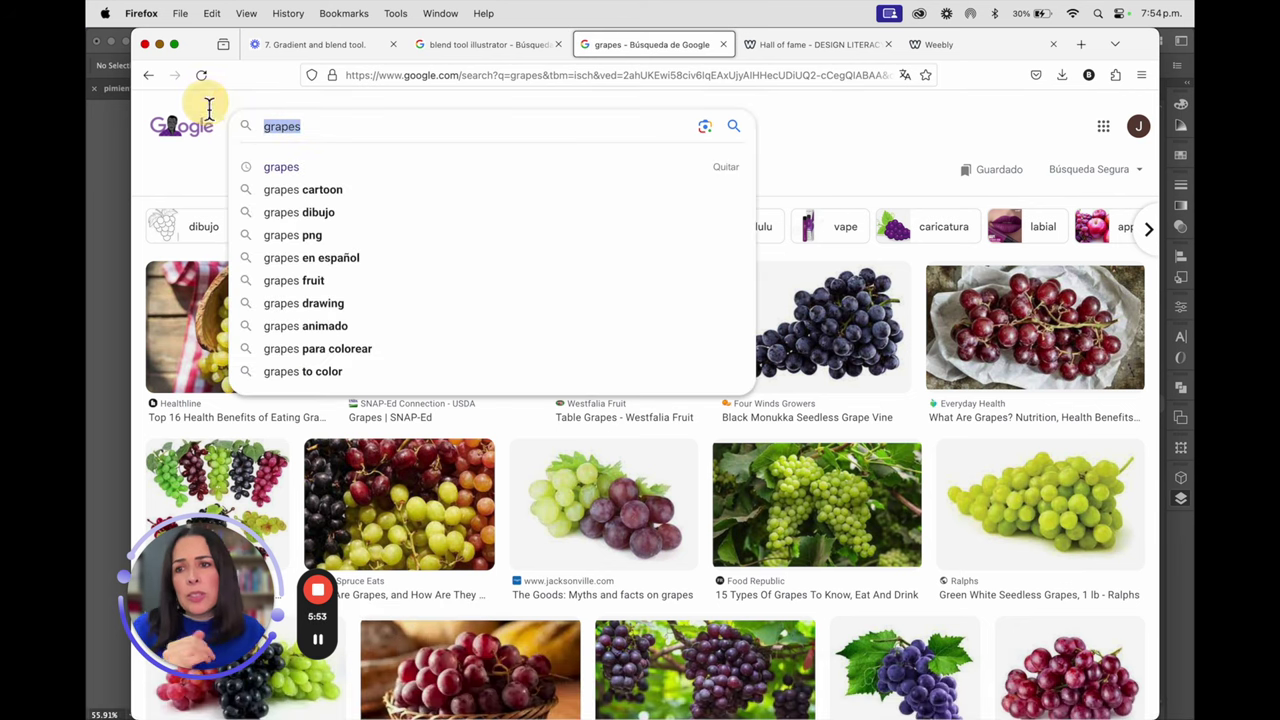
{"action": "type", "text": "rose"}
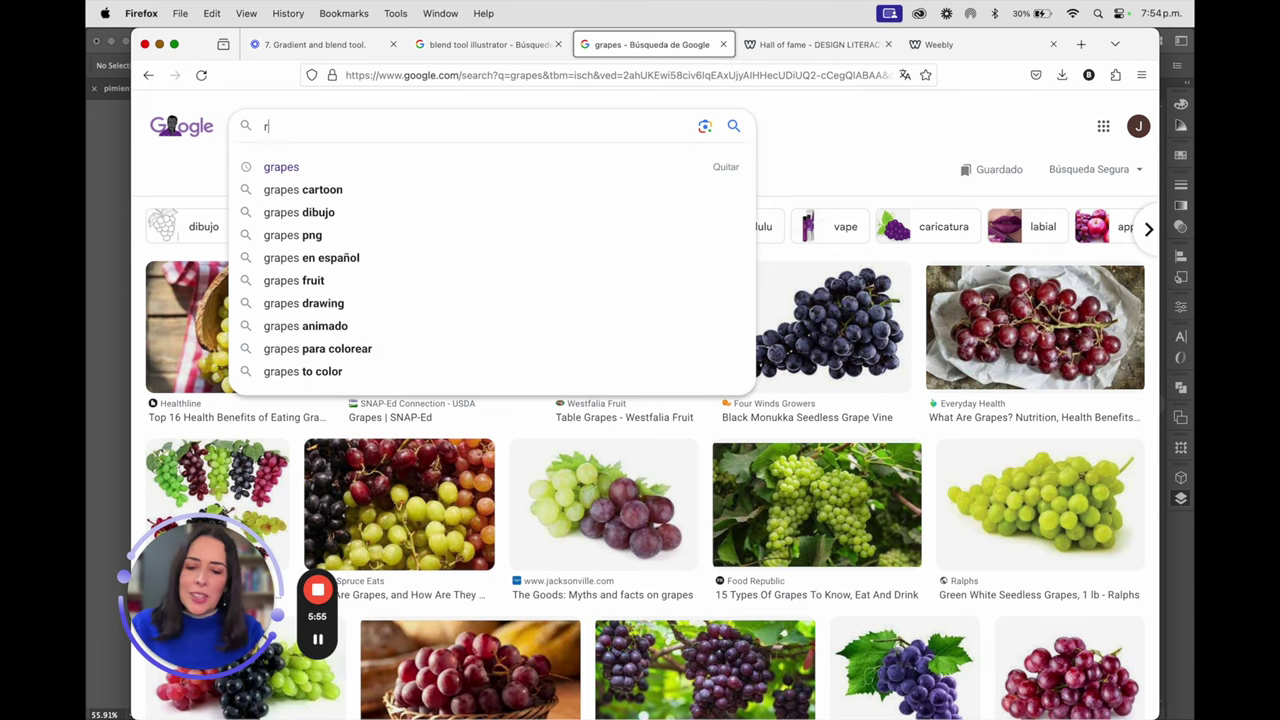
{"action": "key", "text": "Return"}
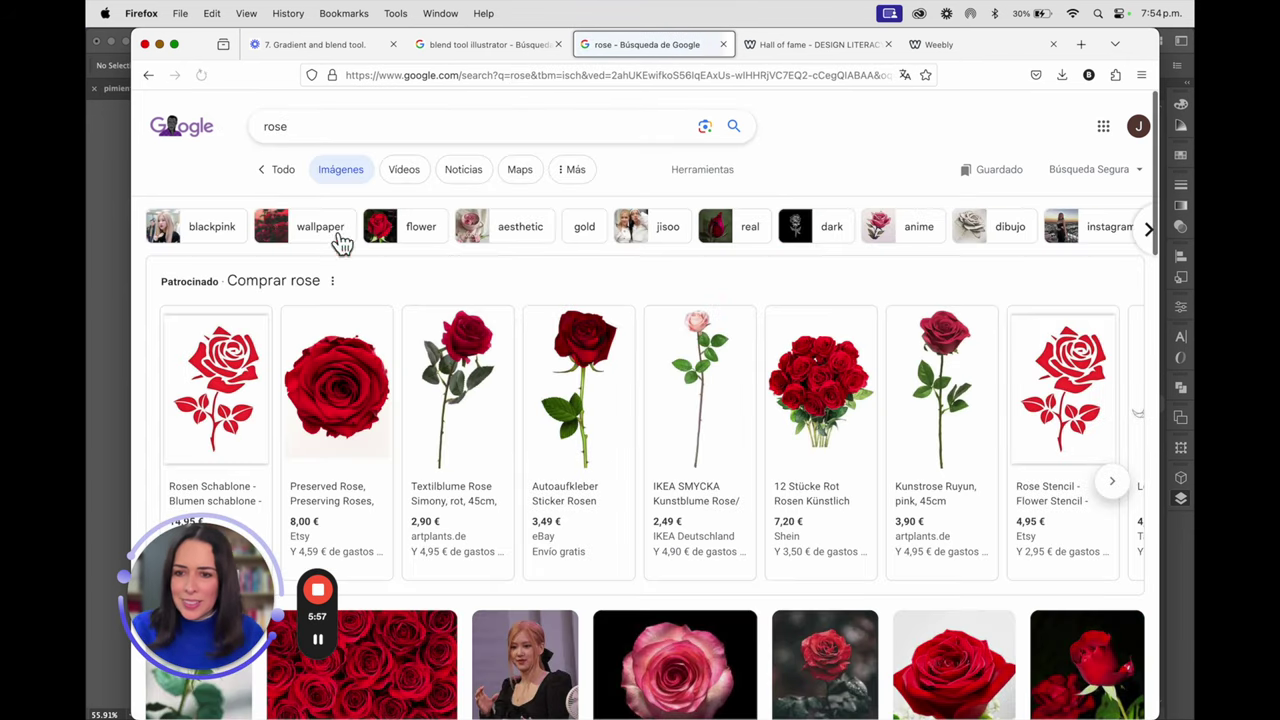
{"action": "mouse_move", "coordinate": [354, 366]}
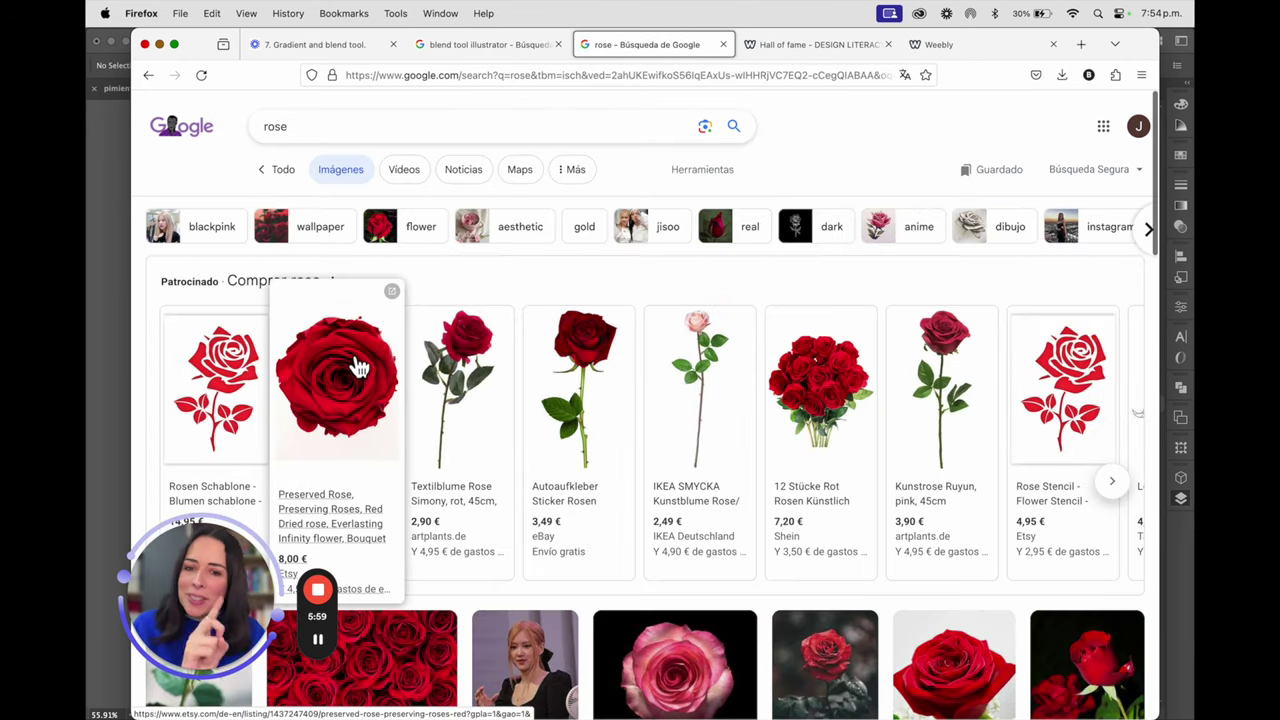
{"action": "scroll", "coordinate": [690, 500], "scroll_direction": "down", "scroll_amount": 5}
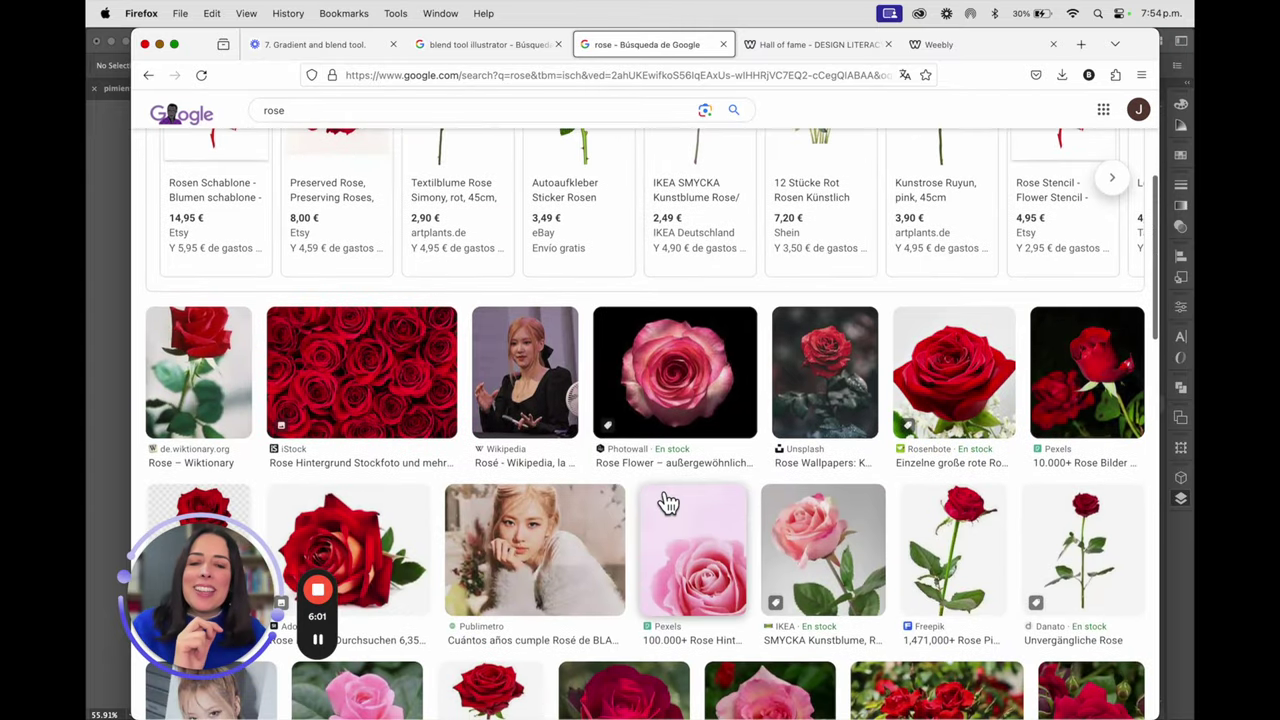
{"action": "scroll", "coordinate": [668, 503], "scroll_direction": "down", "scroll_amount": 3}
{"action": "scroll", "coordinate": [668, 503], "scroll_direction": "up", "scroll_amount": 4}
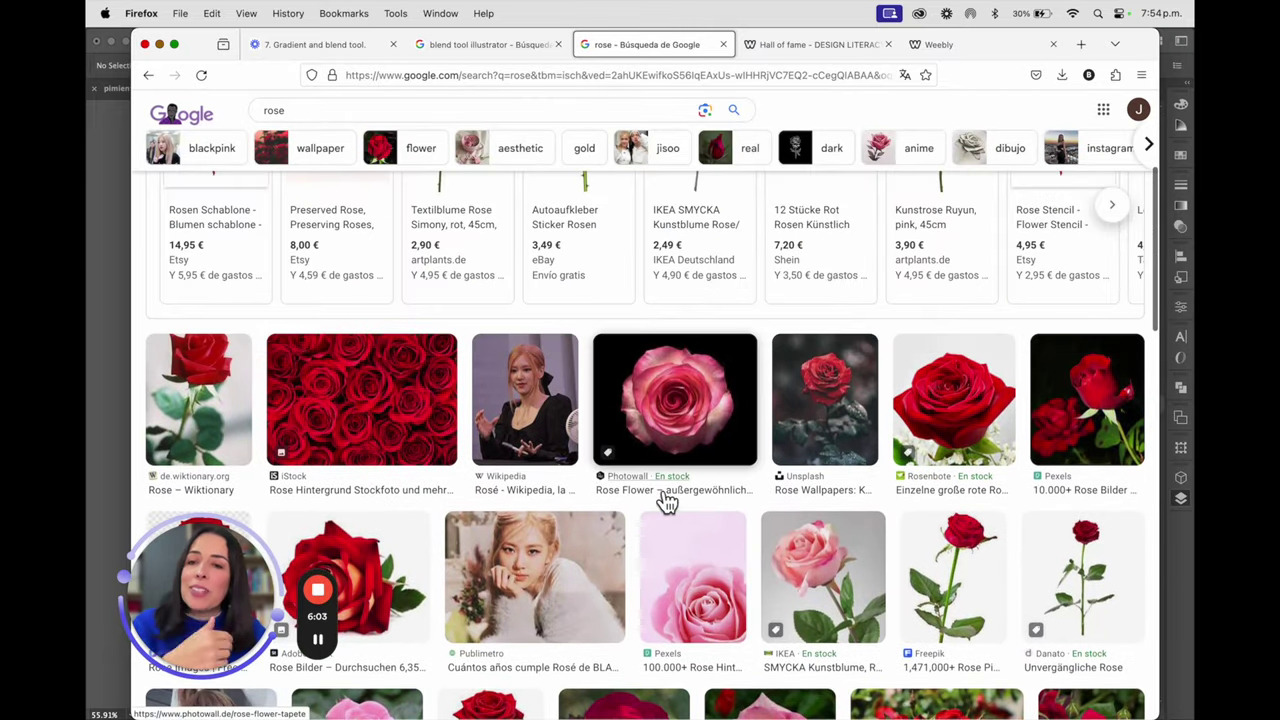
Search 'perfume boss', open the Hugo Man product page, then return to Illustrator.
{"action": "left_click_drag", "start_coordinate": [300, 112], "coordinate": [229, 108]}
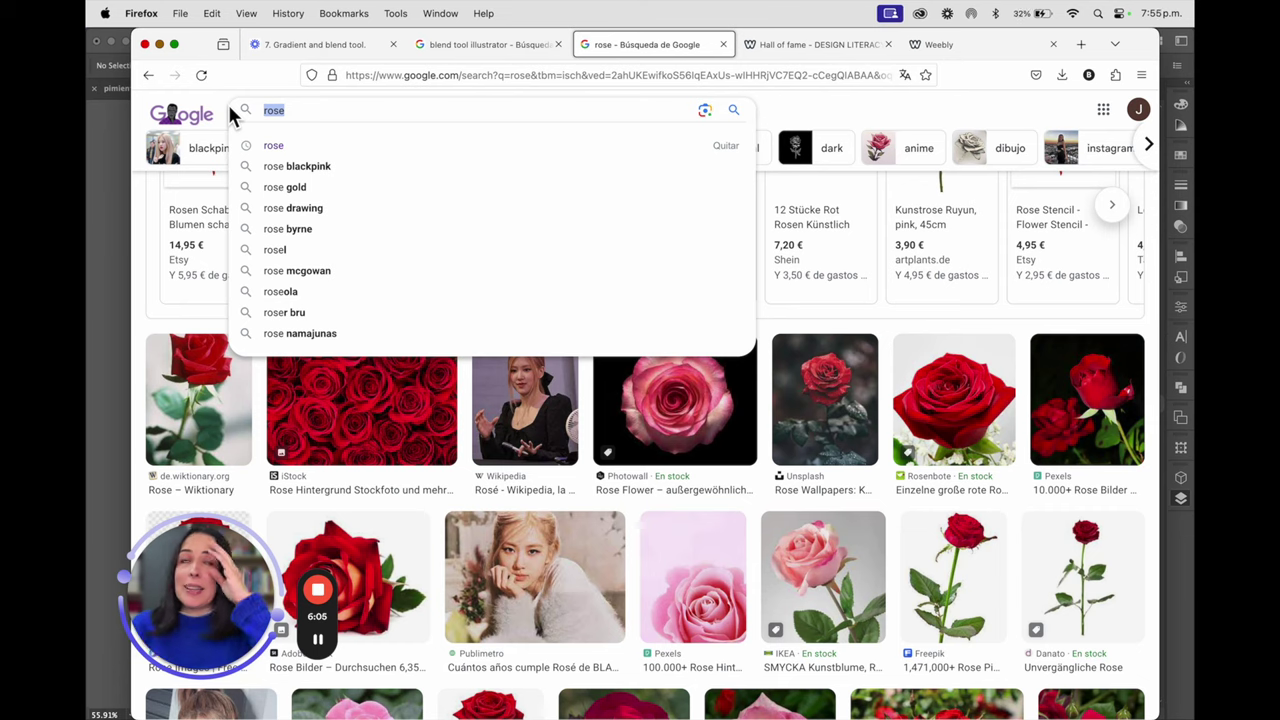
{"action": "type", "text": "perfume boss"}
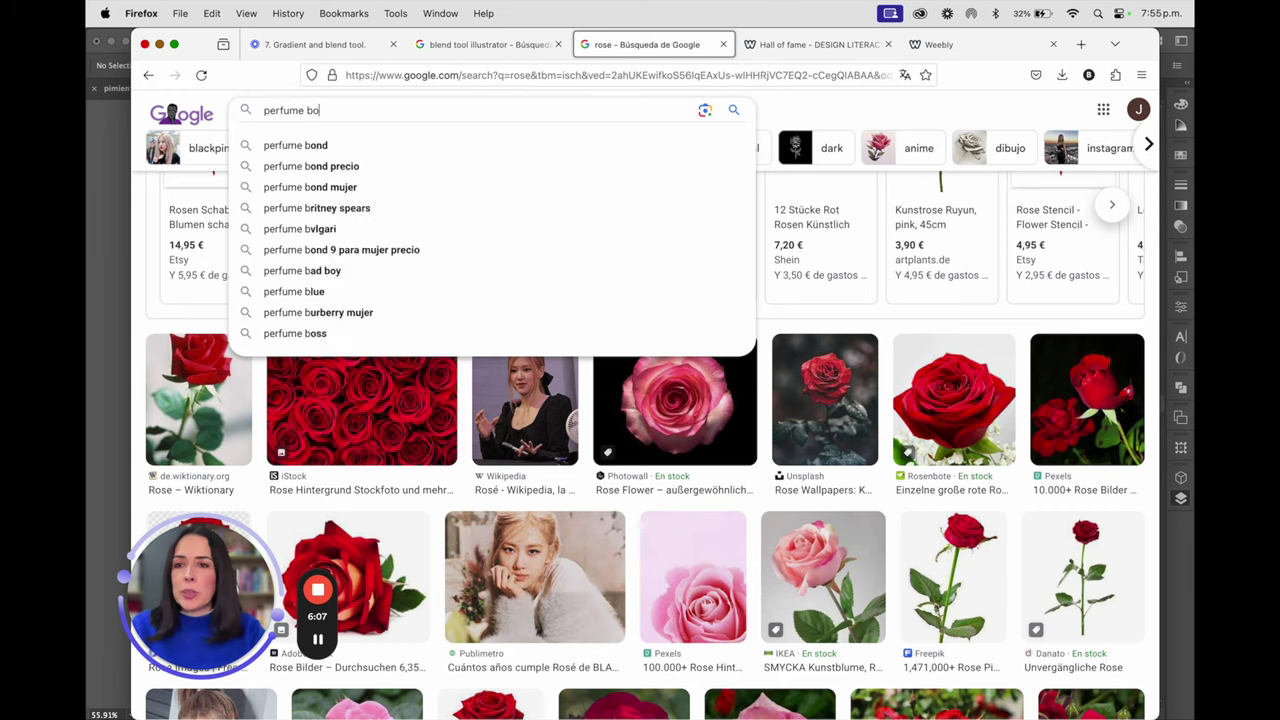
{"action": "key", "text": "Return"}
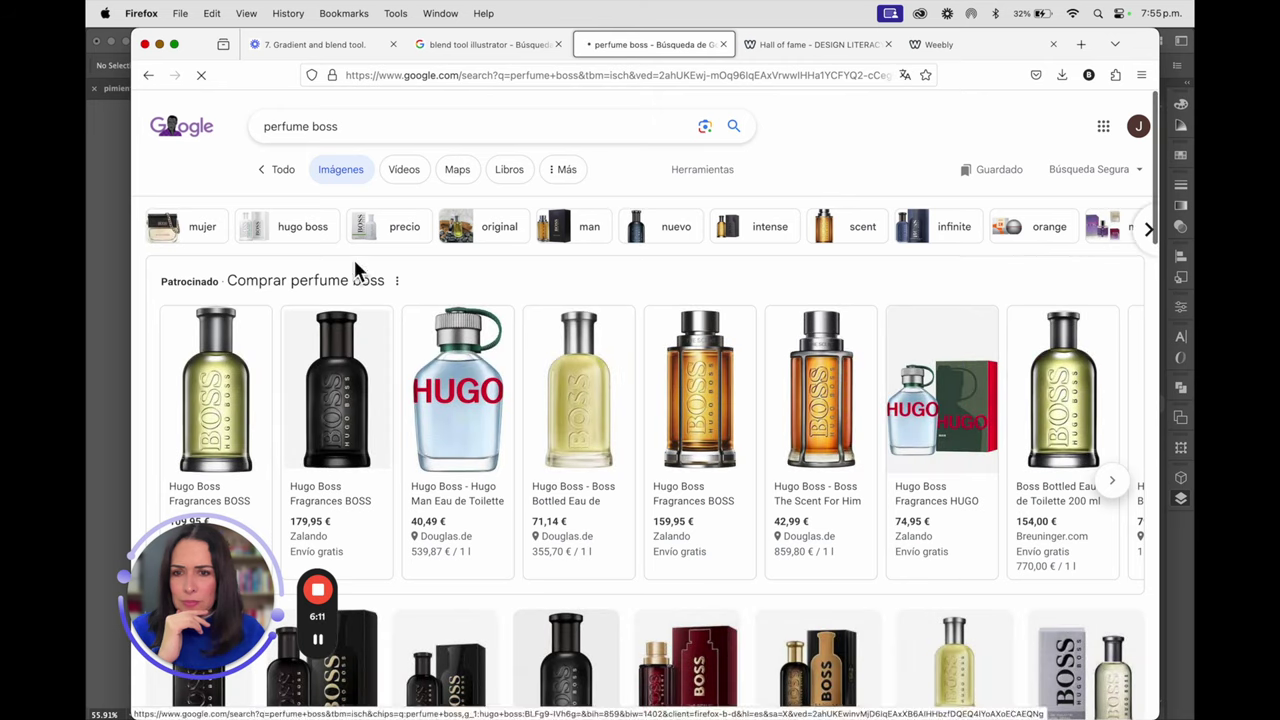
{"action": "left_click", "coordinate": [490, 348]}
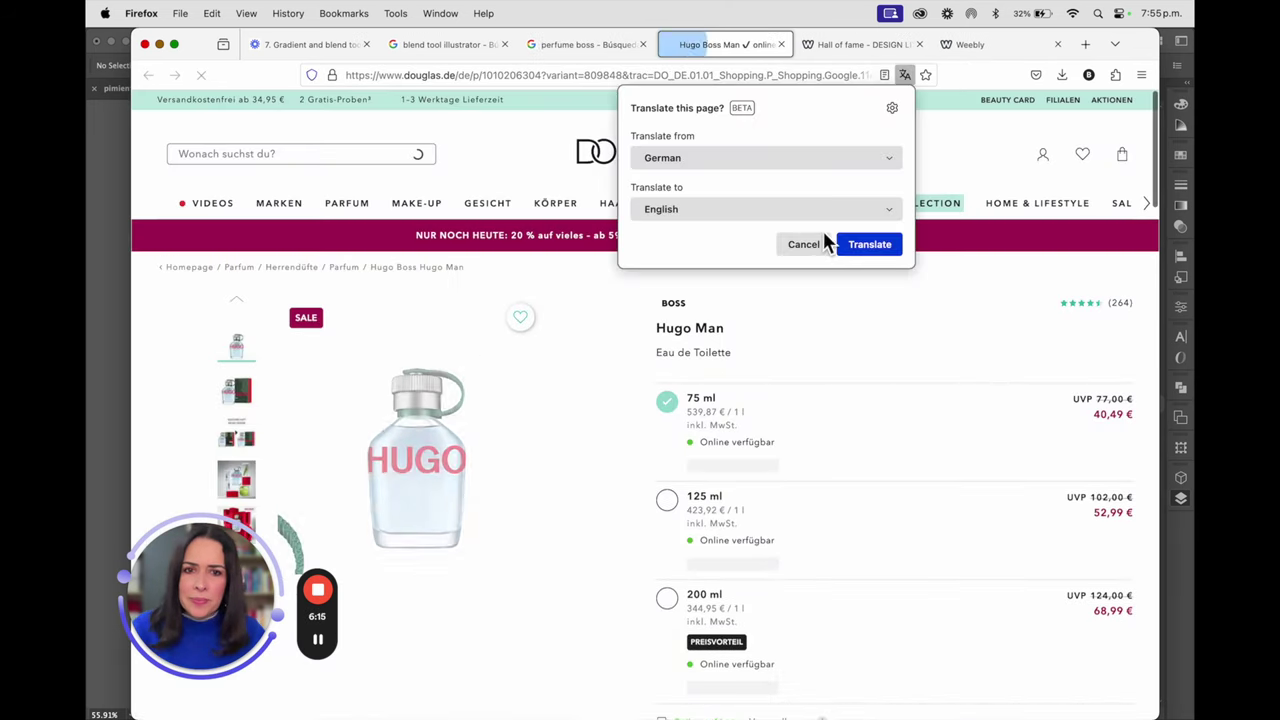
{"action": "left_click", "coordinate": [813, 244]}
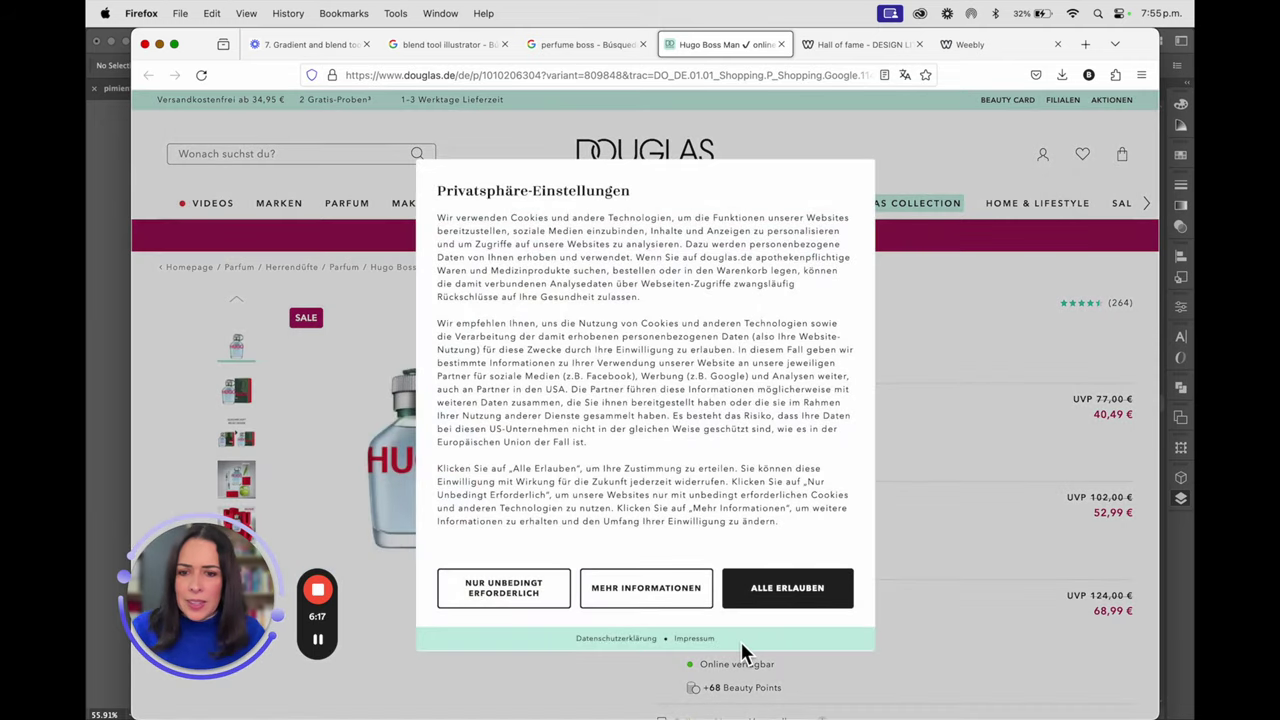
{"action": "left_click", "coordinate": [803, 600]}
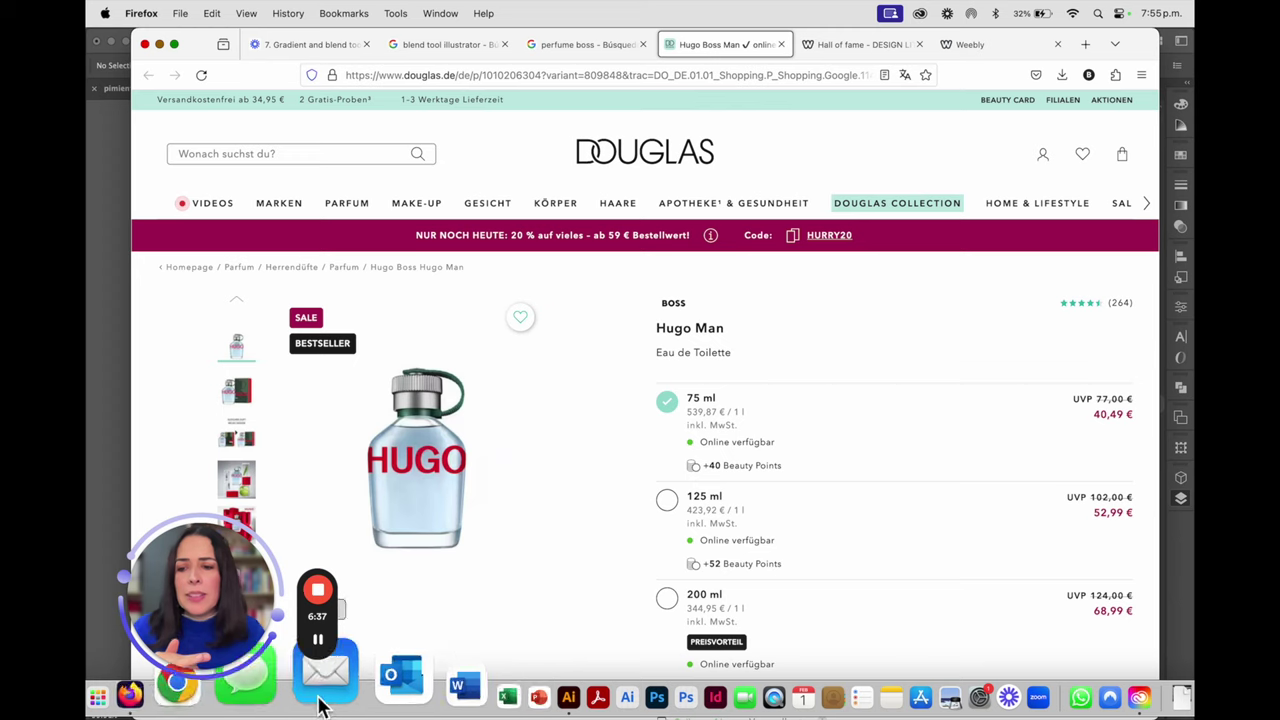
{"action": "left_click", "coordinate": [468, 700]}
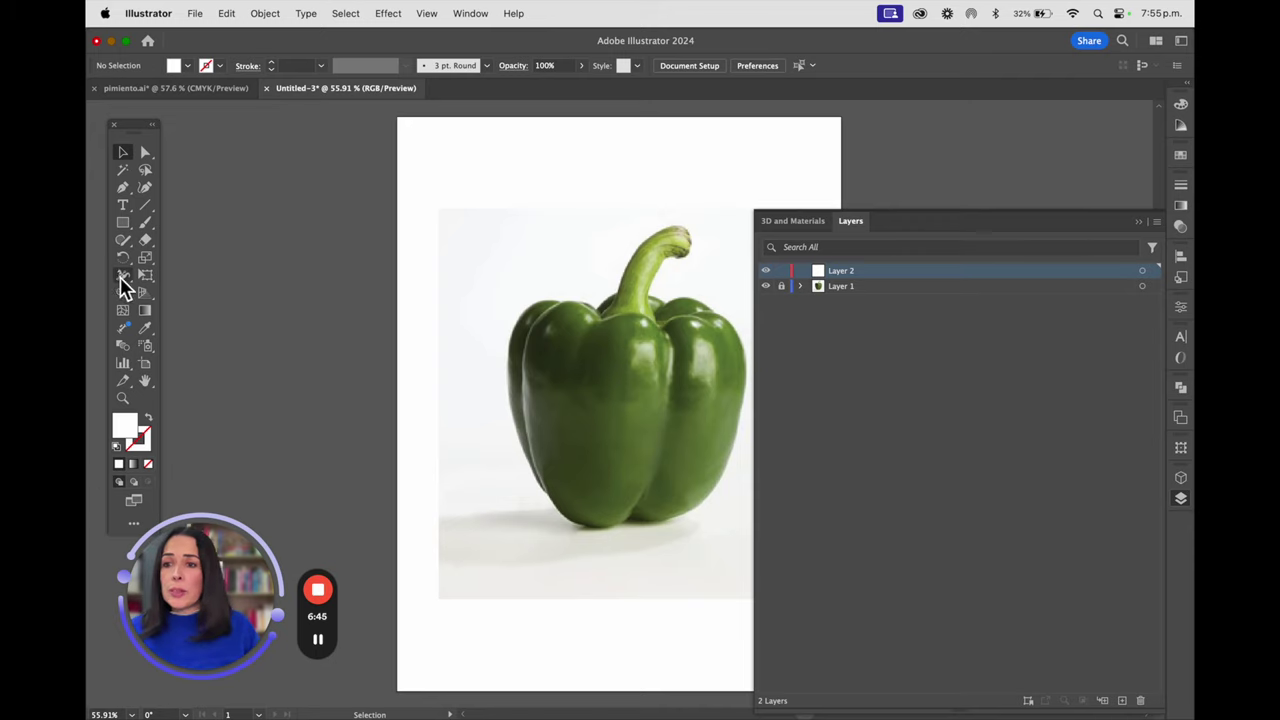
Zoom in on the pepper and draw a tall white rectangle over its body with the Rectangle Tool.
{"action": "left_click", "coordinate": [123, 226]}
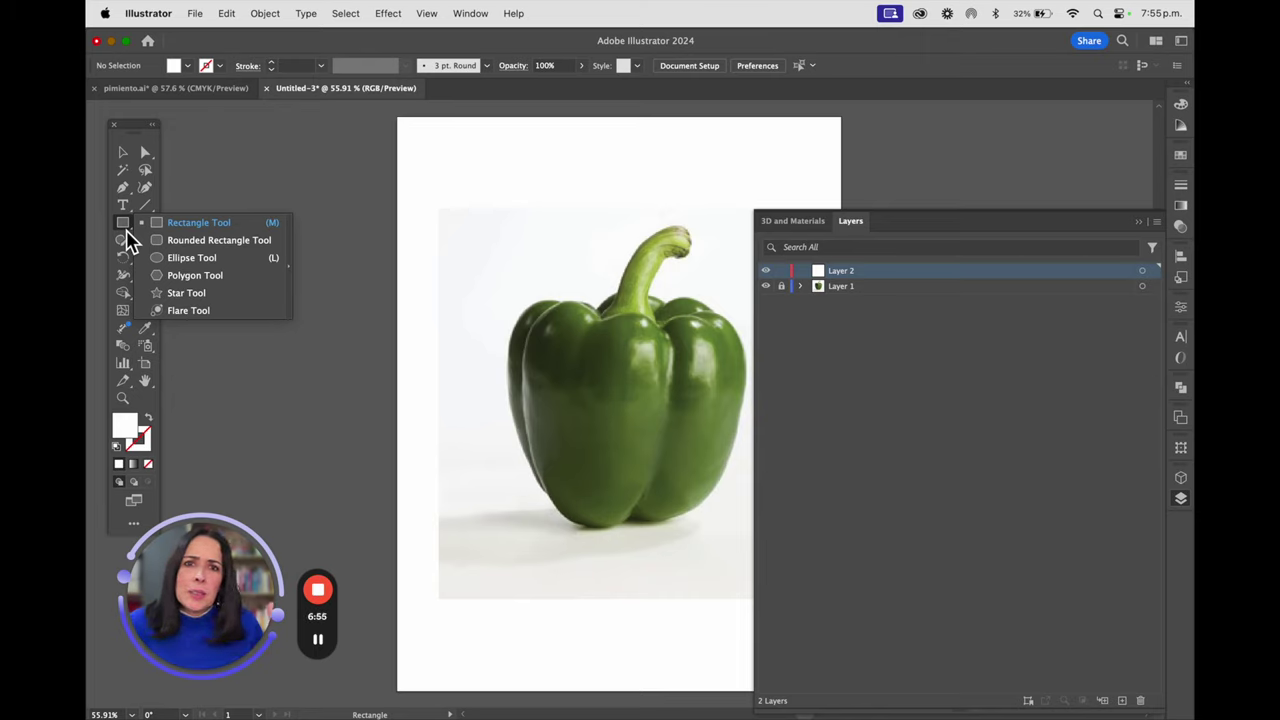
{"action": "left_click", "coordinate": [192, 222]}
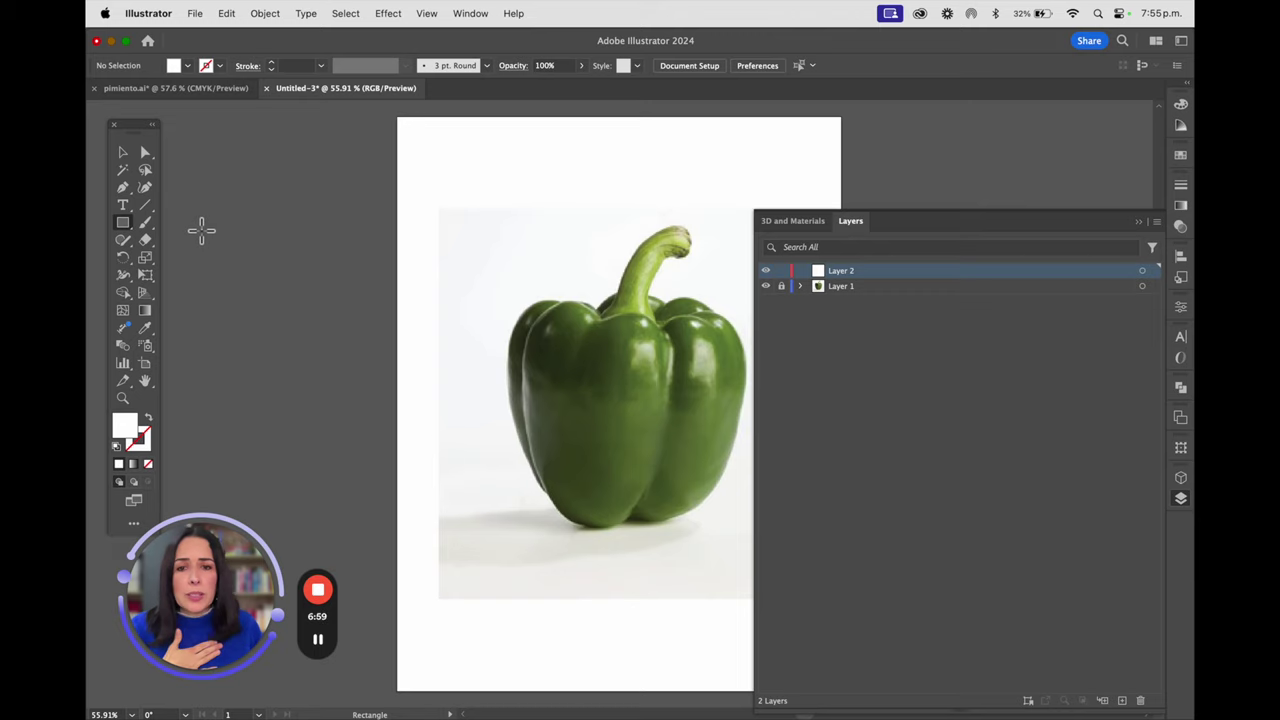
{"action": "key", "text": "z"}
{"action": "left_click_drag", "start_coordinate": [563, 354], "coordinate": [537, 309]}
{"action": "left_click", "coordinate": [414, 271]}
{"action": "left_click", "coordinate": [519, 325]}
{"action": "mouse_move", "coordinate": [316, 156]}
{"action": "left_mouse_down"}
{"action": "mouse_move", "coordinate": [600, 591]}
{"action": "mouse_move", "coordinate": [618, 688]}
{"action": "left_mouse_up"}
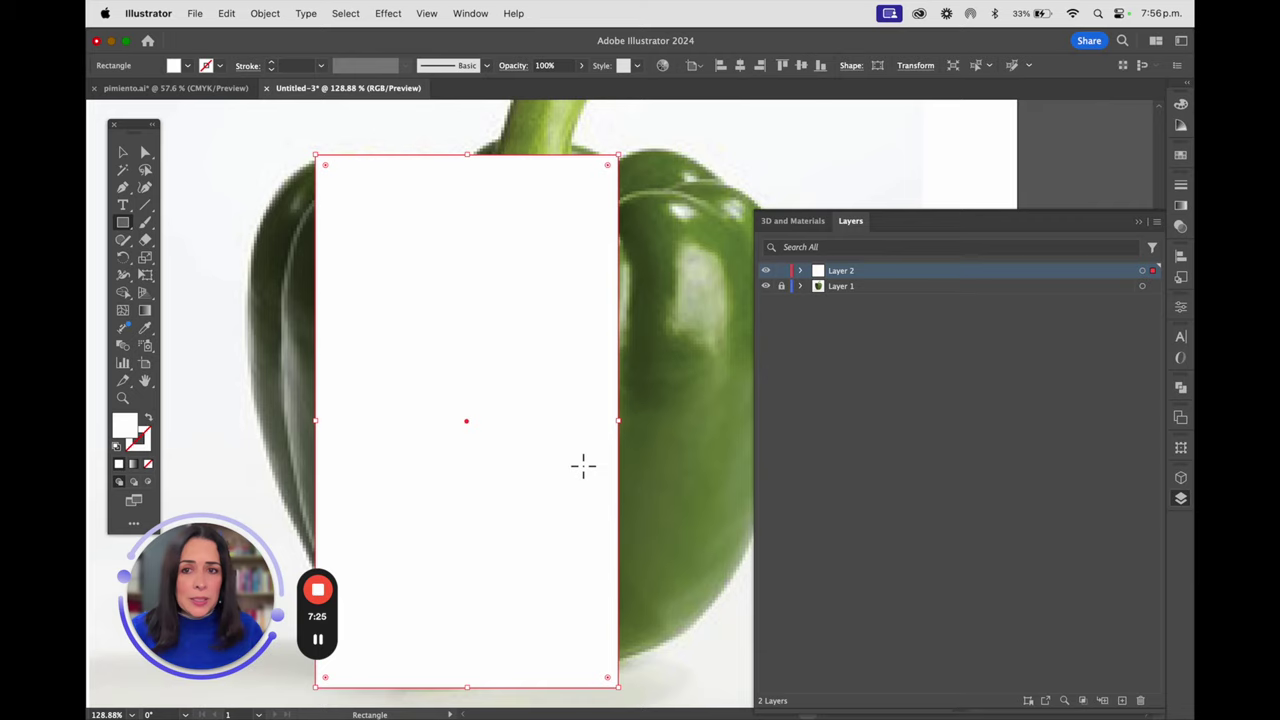
Add a centre mesh point to make four patches, then view Layer 2 as outlines over the photo.
{"action": "left_click", "coordinate": [123, 311]}
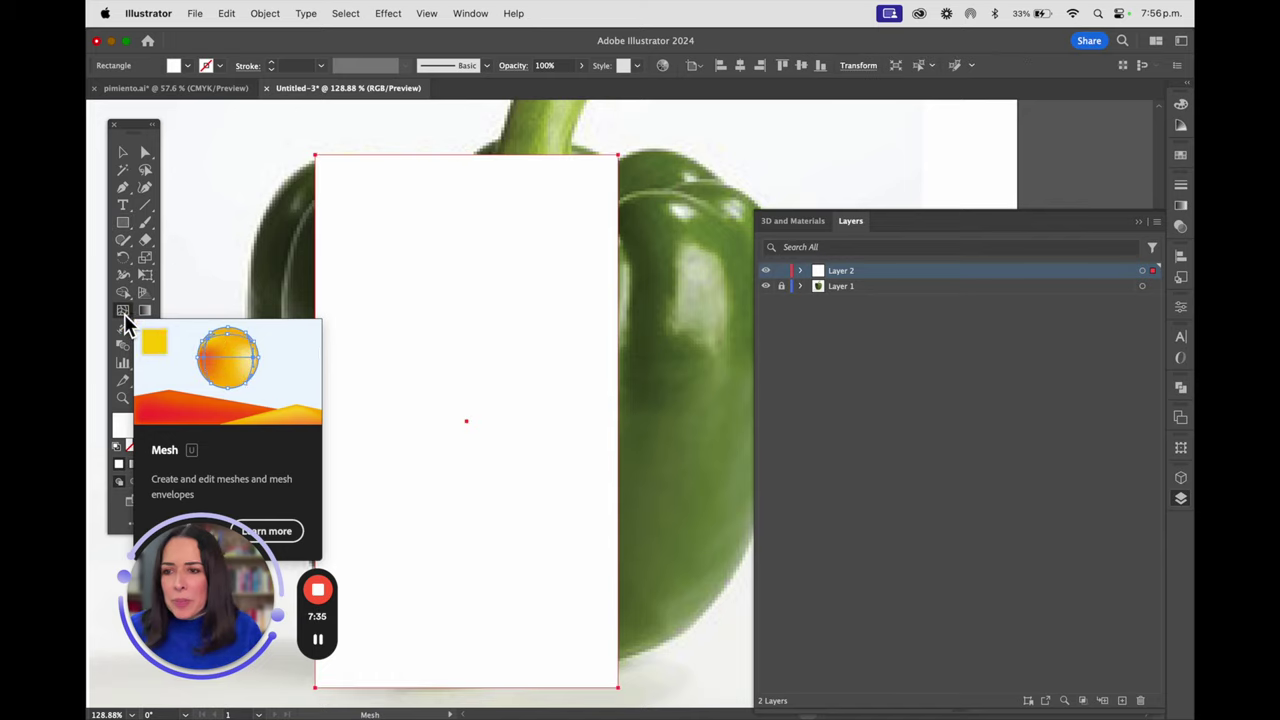
{"action": "left_click", "coordinate": [467, 421]}
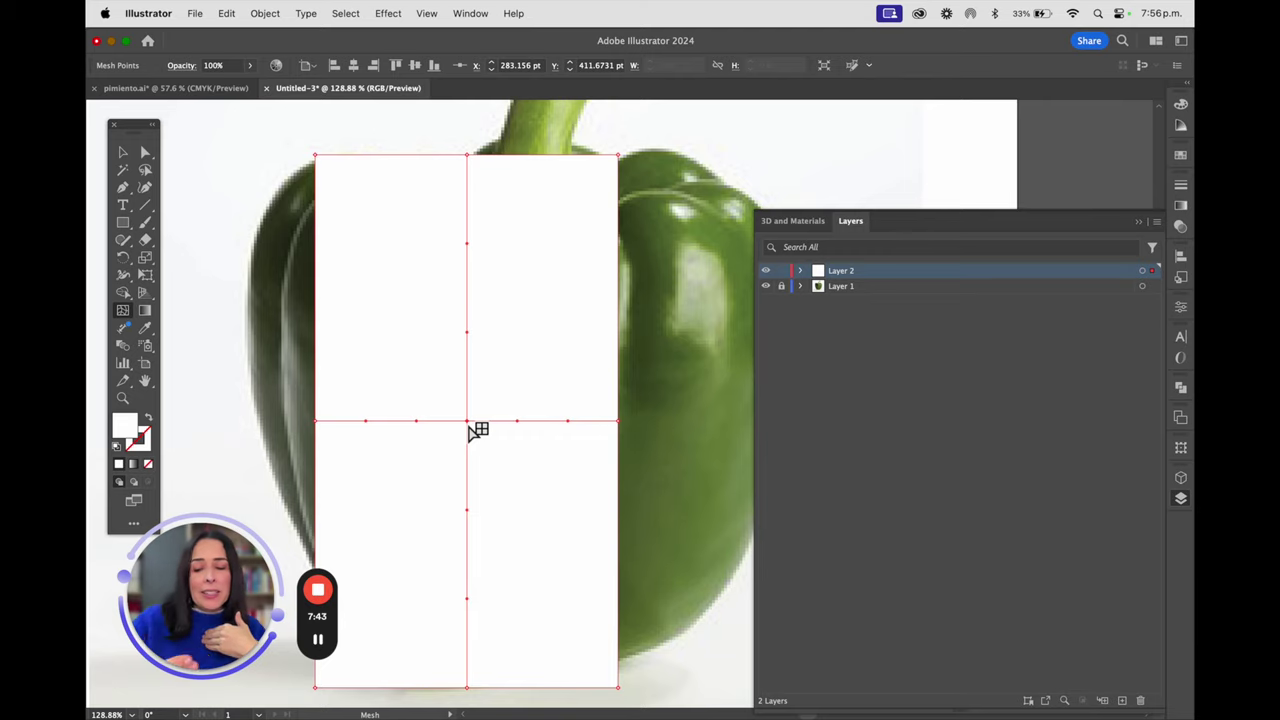
{"action": "left_click", "coordinate": [765, 286]}
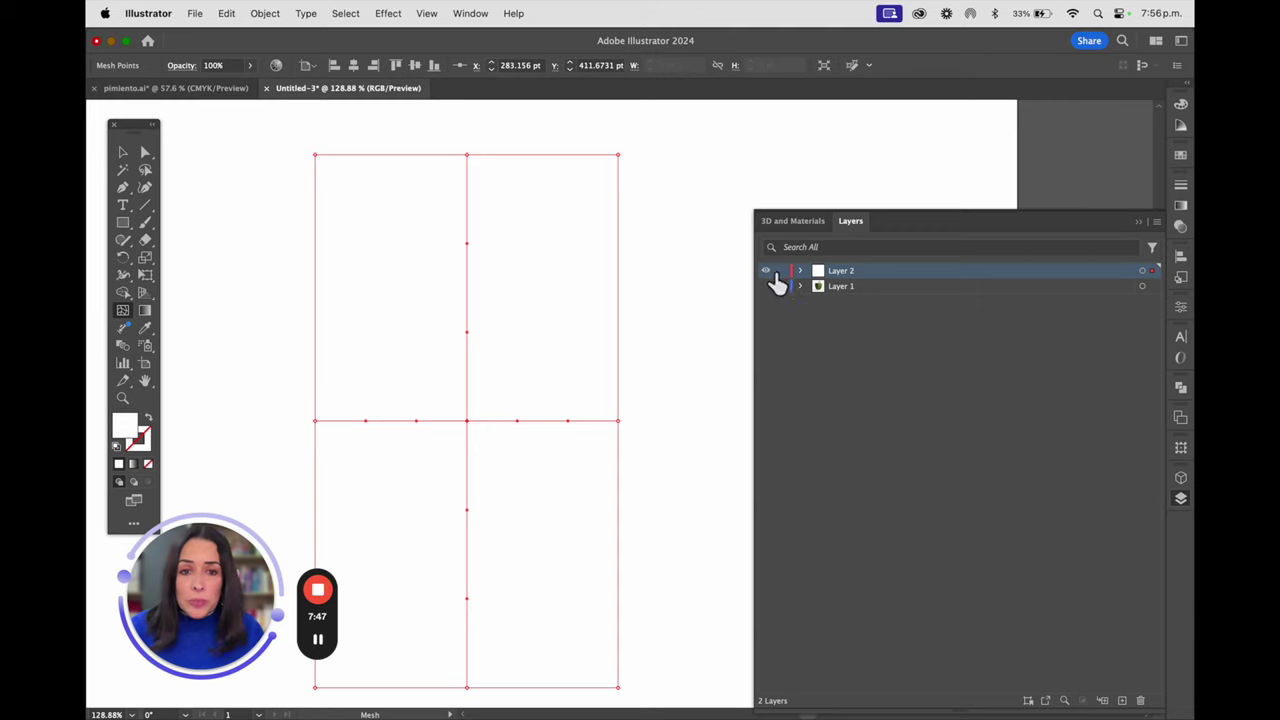
{"action": "left_click", "coordinate": [766, 284]}
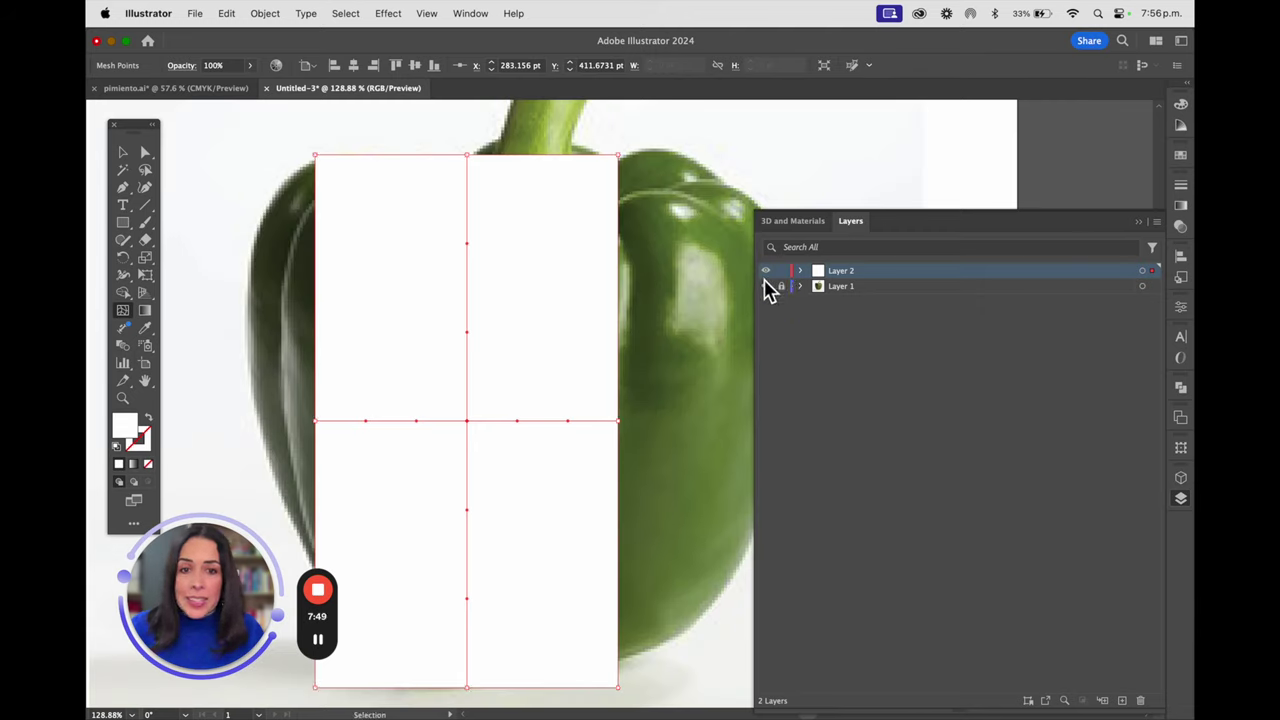
{"action": "left_click", "coordinate": [767, 271]}
{"action": "left_click", "coordinate": [766, 272]}
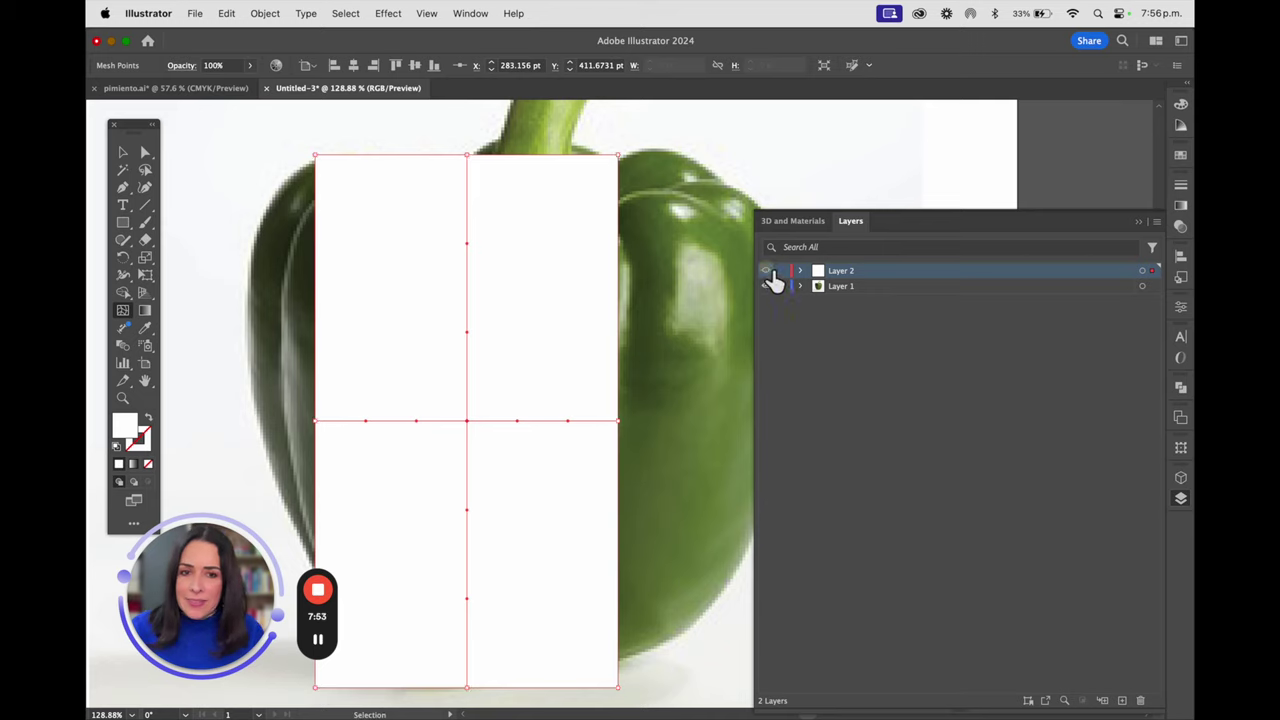
{"action": "left_click", "coordinate": [766, 271], "text": "super"}
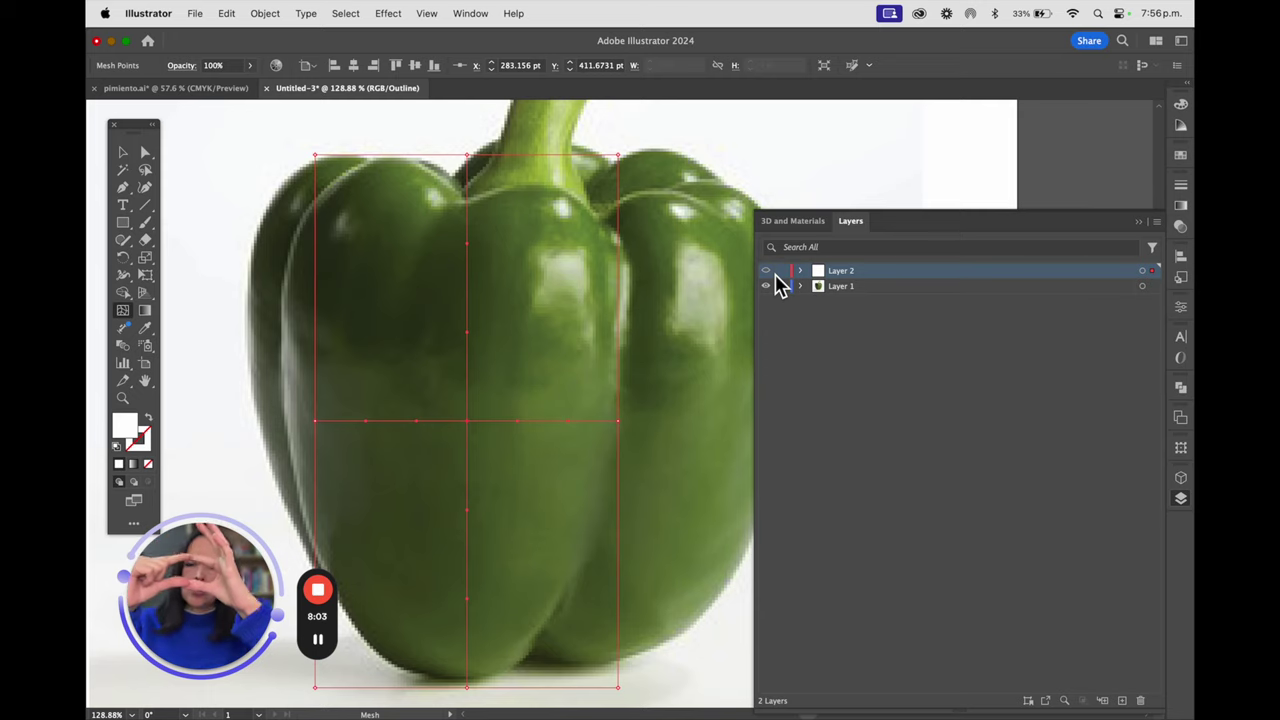
Lock the photo layer and zoom in on the pepper's upper part with the mesh selected.
{"action": "left_click", "coordinate": [781, 286]}
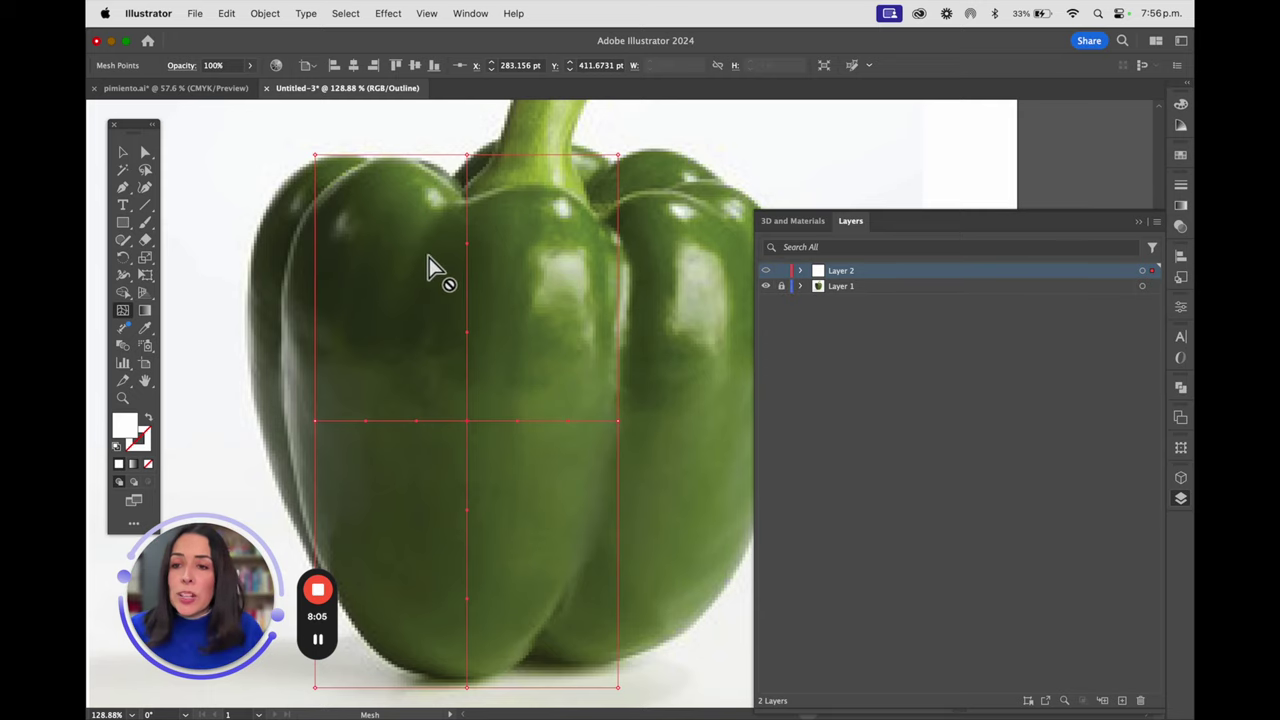
{"action": "left_click", "coordinate": [468, 268], "text": "super"}
{"action": "left_click_drag", "start_coordinate": [468, 268], "coordinate": [509, 329]}
{"action": "left_click", "coordinate": [386, 260], "text": "super"}
{"action": "left_click_drag", "start_coordinate": [386, 260], "coordinate": [387, 299]}
{"action": "left_click", "coordinate": [145, 152]}
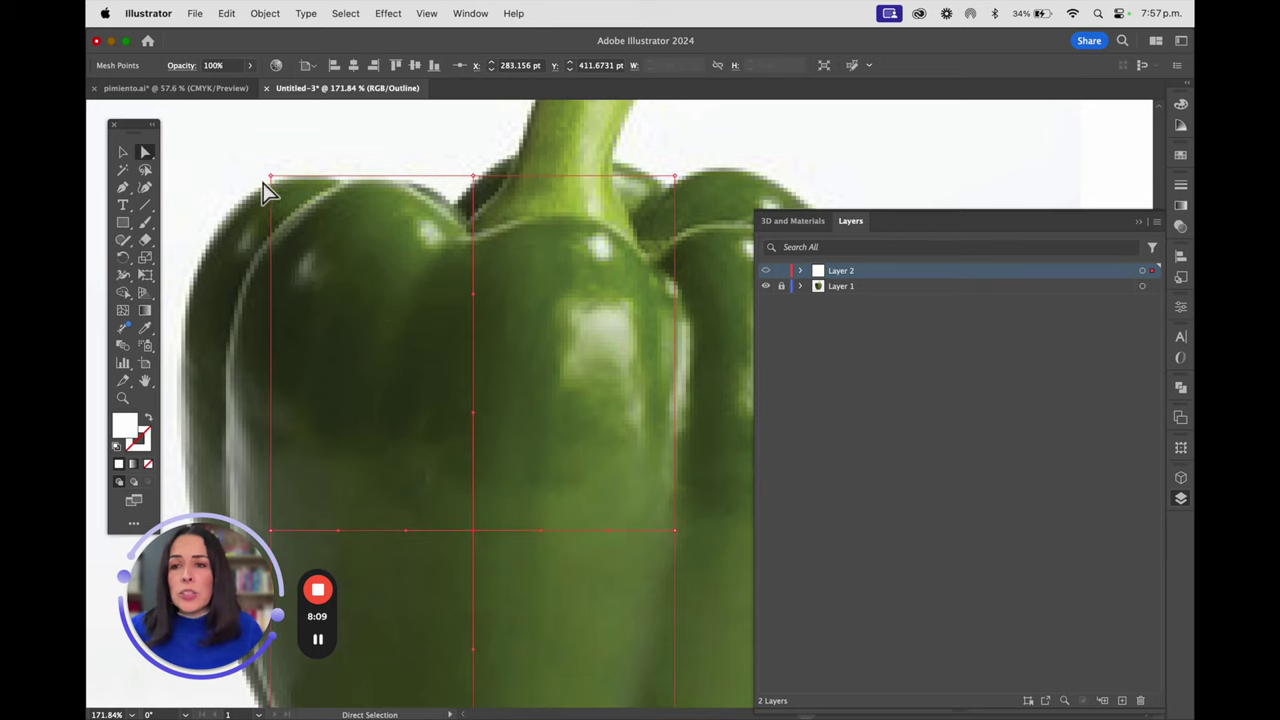
Drag the mesh's top-left and bottom-left points onto the pepper's edge.
{"action": "left_click_drag", "start_coordinate": [271, 180], "coordinate": [290, 222]}
{"action": "key", "text": "space"}
{"action": "left_click_drag", "start_coordinate": [369, 391], "coordinate": [460, 390]}
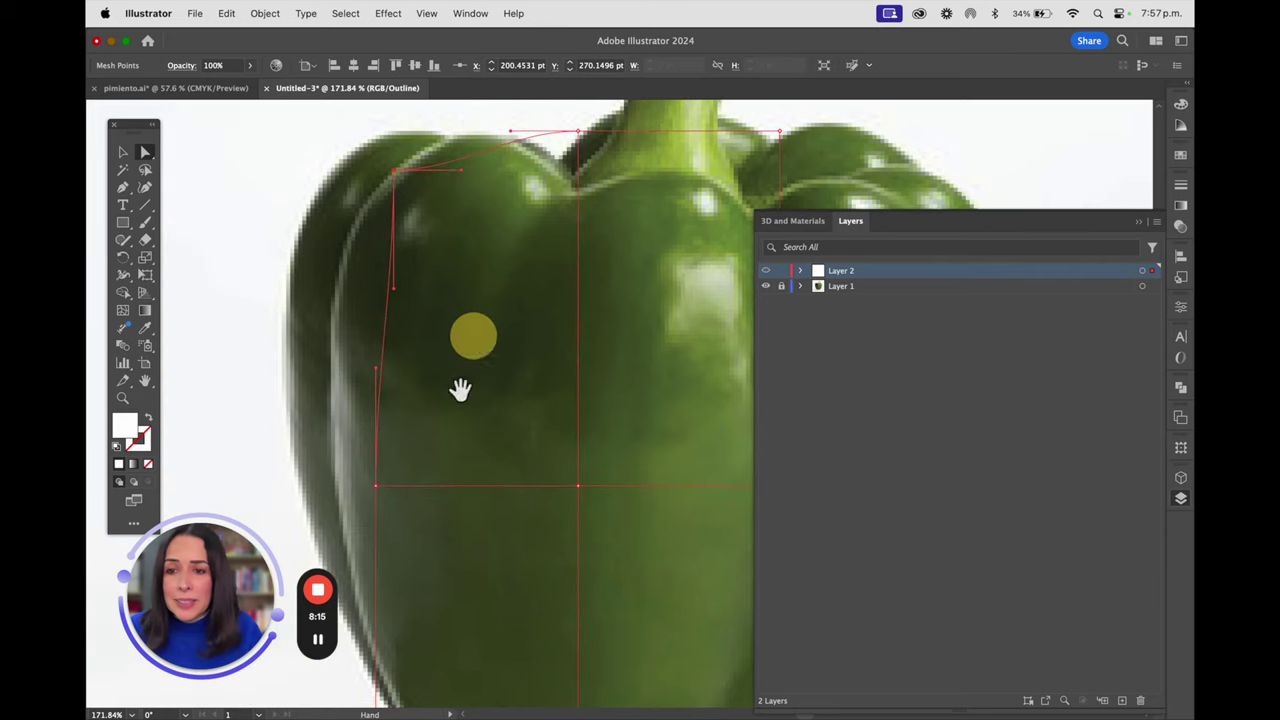
{"action": "left_click_drag", "start_coordinate": [373, 487], "coordinate": [334, 476]}
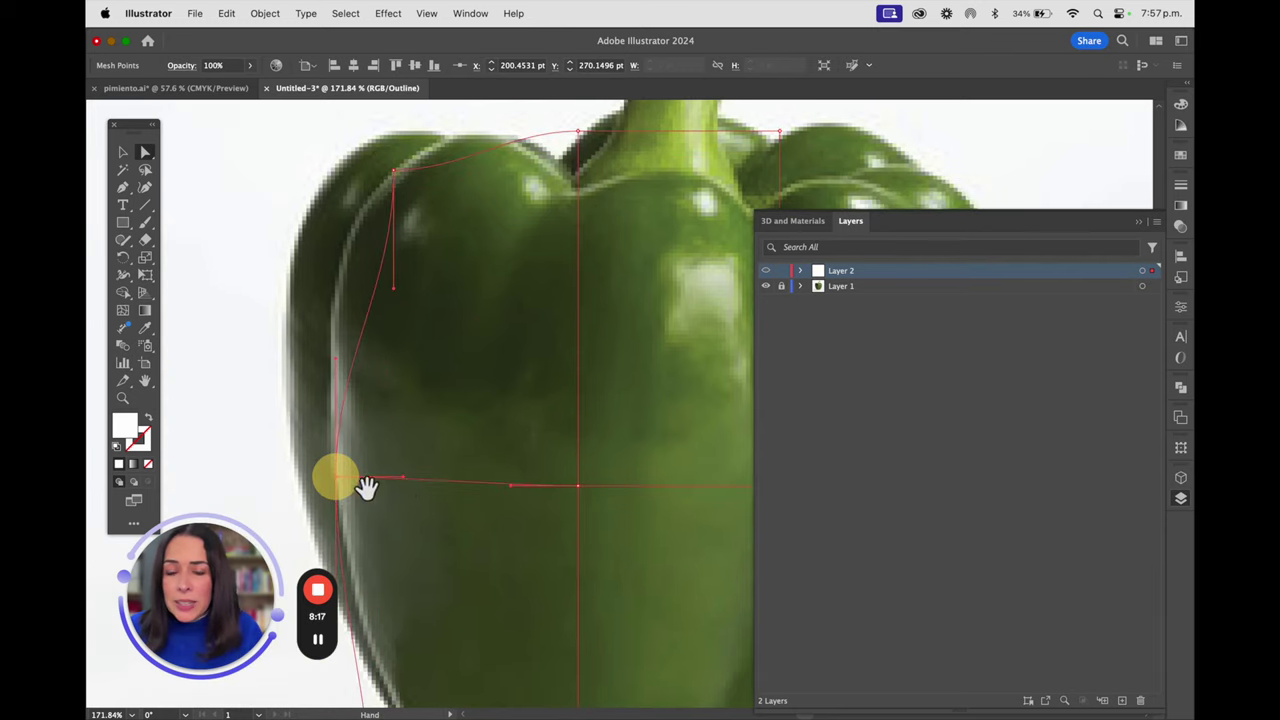
{"action": "left_click_drag", "start_coordinate": [483, 494], "coordinate": [446, 306]}
{"action": "left_click", "coordinate": [540, 640]}
{"action": "left_click_drag", "start_coordinate": [539, 633], "coordinate": [534, 626]}
{"action": "key", "text": "space"}
{"action": "left_click_drag", "start_coordinate": [466, 543], "coordinate": [449, 474]}
{"action": "left_click_drag", "start_coordinate": [412, 520], "coordinate": [451, 463]}
{"action": "left_click_drag", "start_coordinate": [388, 558], "coordinate": [400, 425]}
{"action": "key", "text": "space"}
{"action": "left_click_drag", "start_coordinate": [497, 391], "coordinate": [360, 392]}
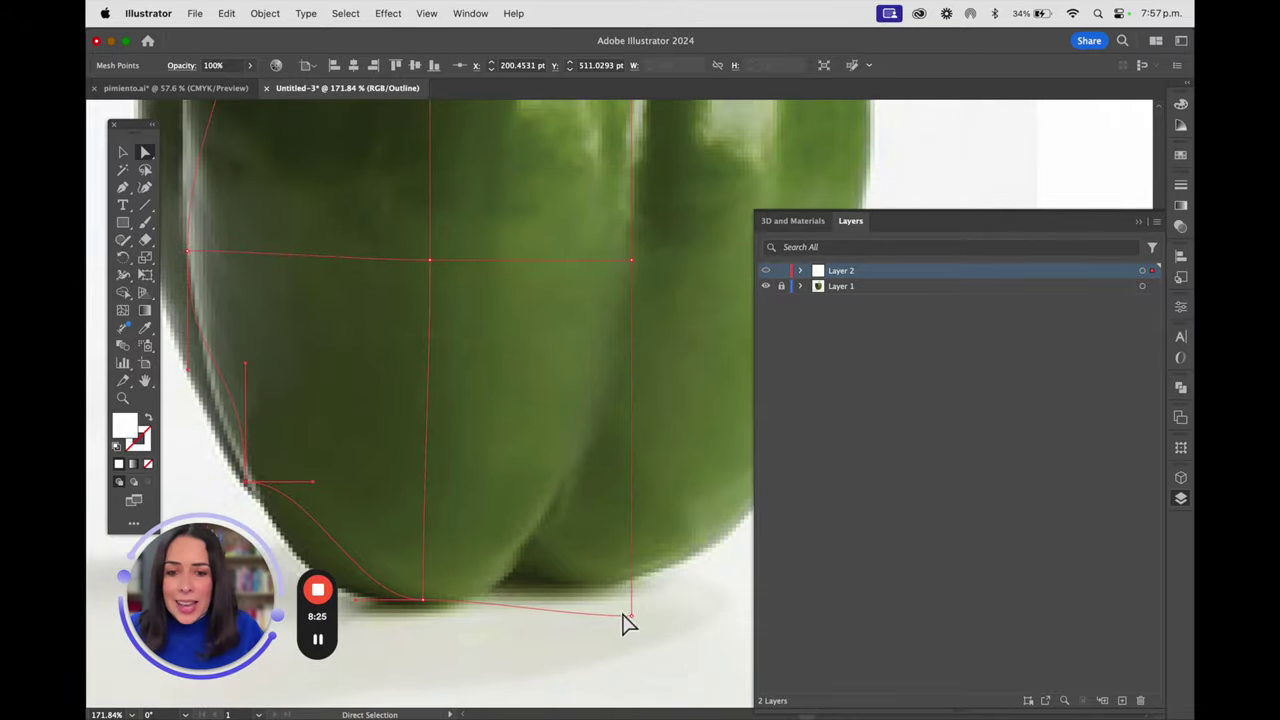
Pull the bottom-right and top points onto the contour, bending the top curve into the stem dip.
{"action": "left_click_drag", "start_coordinate": [630, 615], "coordinate": [592, 447]}
{"action": "key", "text": "space"}
{"action": "left_click_drag", "start_coordinate": [603, 325], "coordinate": [571, 466]}
{"action": "left_click_drag", "start_coordinate": [550, 207], "coordinate": [561, 392]}
{"action": "left_click_drag", "start_coordinate": [607, 246], "coordinate": [600, 340]}
{"action": "left_click_drag", "start_coordinate": [410, 252], "coordinate": [551, 286]}
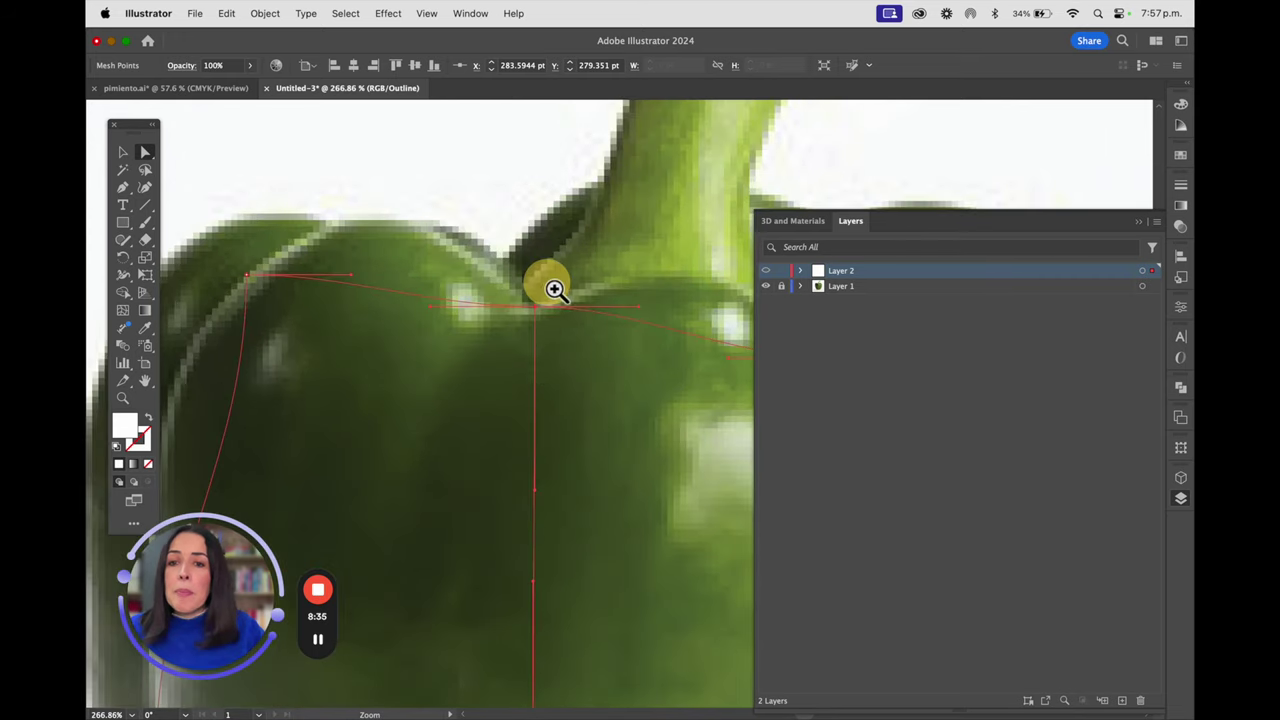
{"action": "left_click", "coordinate": [1139, 221]}
{"action": "left_click_drag", "start_coordinate": [529, 314], "coordinate": [724, 354]}
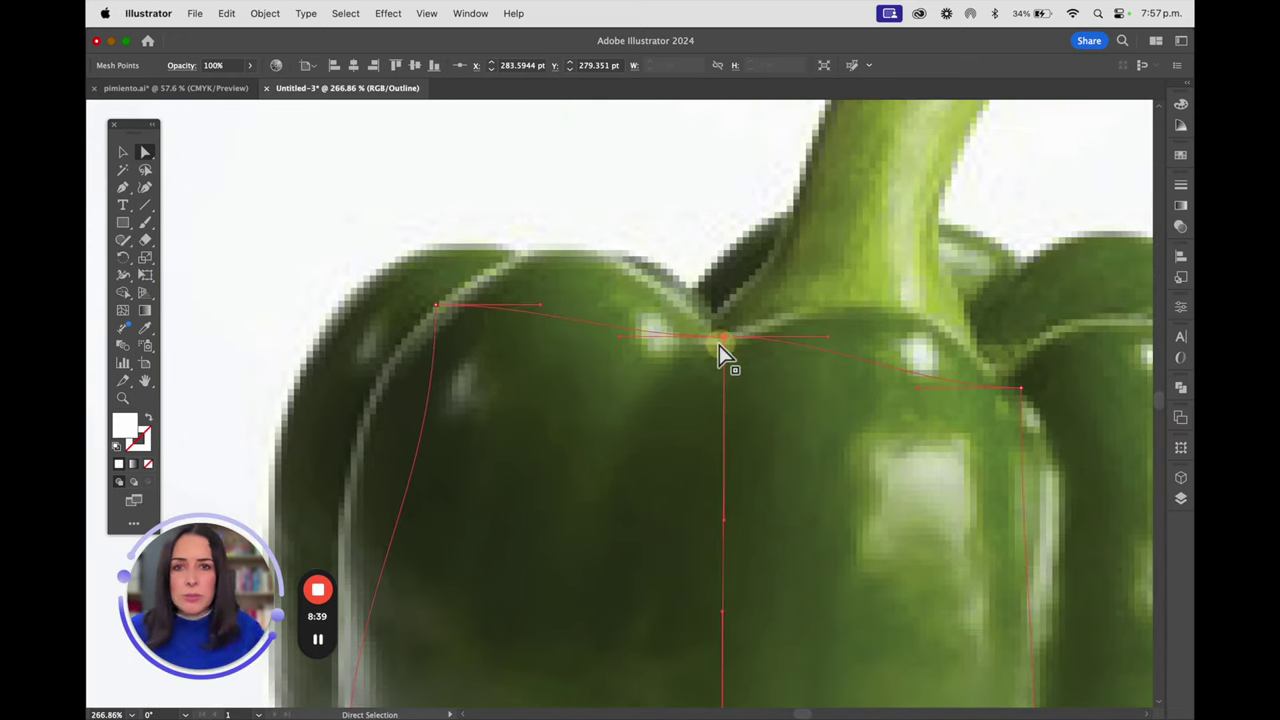
{"action": "left_click_drag", "start_coordinate": [540, 308], "coordinate": [648, 178]}
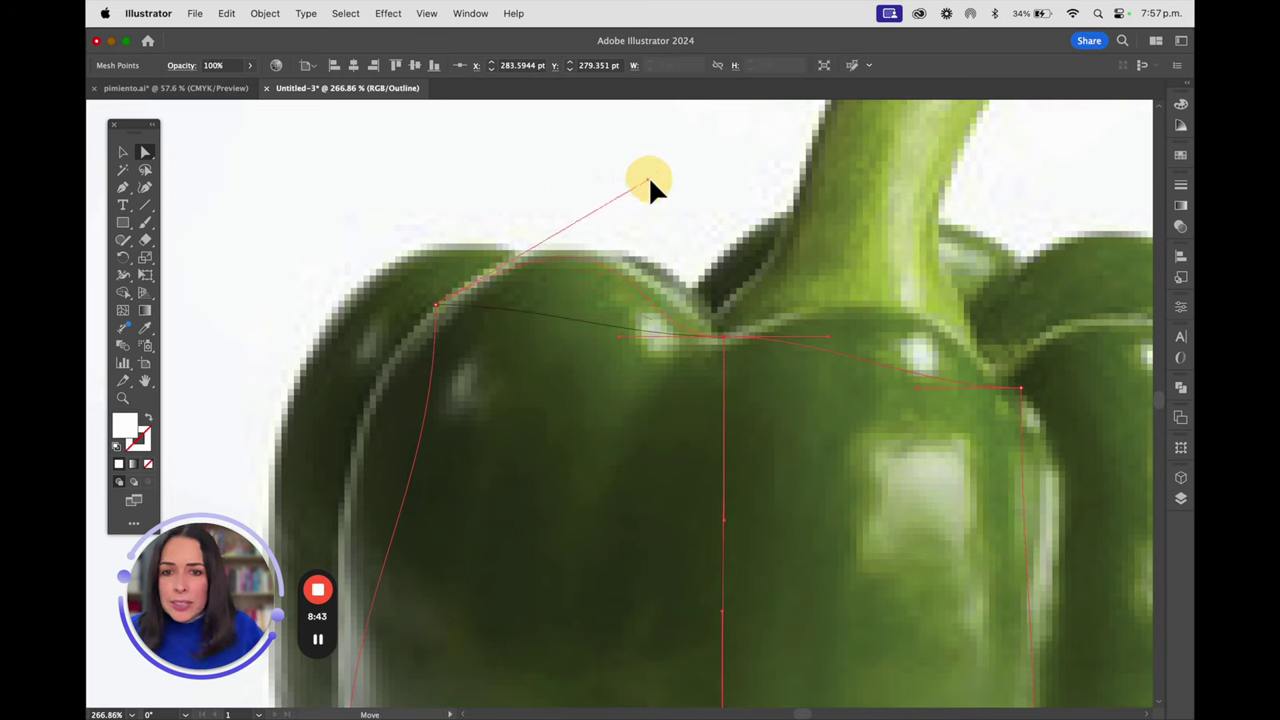
{"action": "left_click_drag", "start_coordinate": [722, 338], "coordinate": [729, 322]}
{"action": "scroll", "coordinate": [621, 346], "scroll_direction": "down", "scroll_amount": 4}
{"action": "scroll", "coordinate": [621, 346], "scroll_direction": "left", "scroll_amount": 5}
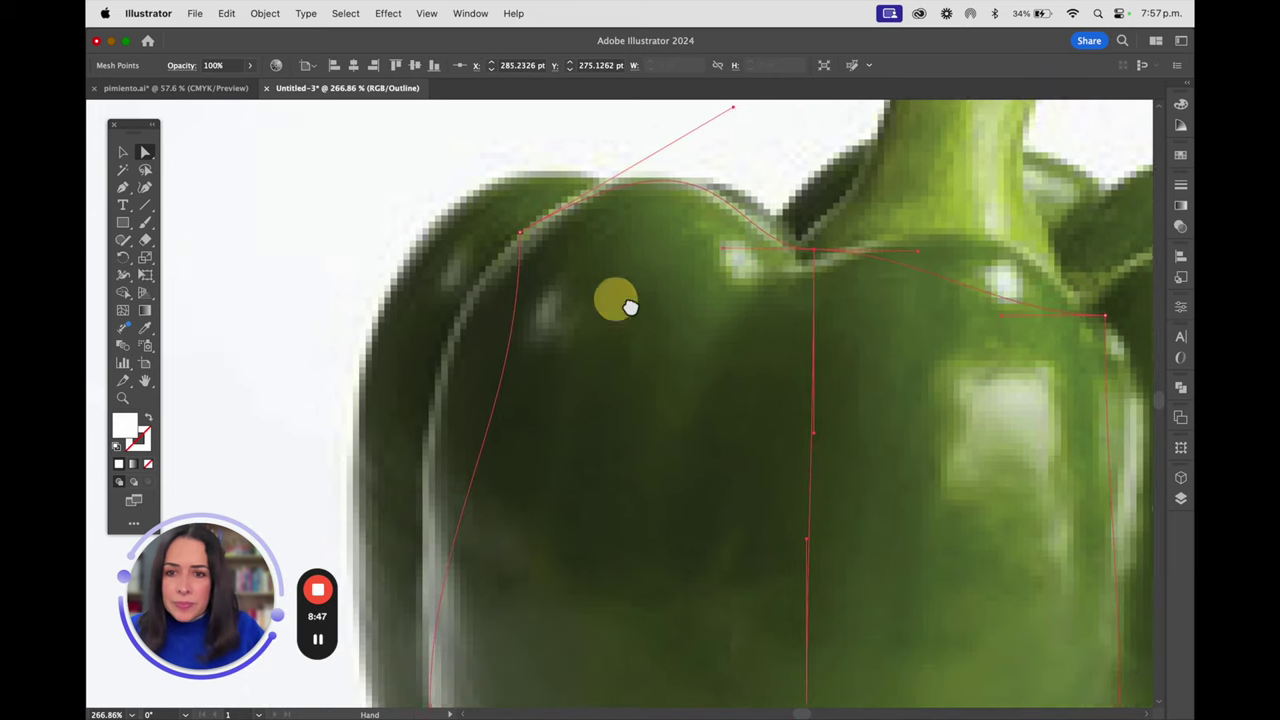
Bend the mesh's left edge and bottom edge to hug the pepper's outline.
{"action": "left_click", "coordinate": [450, 693]}
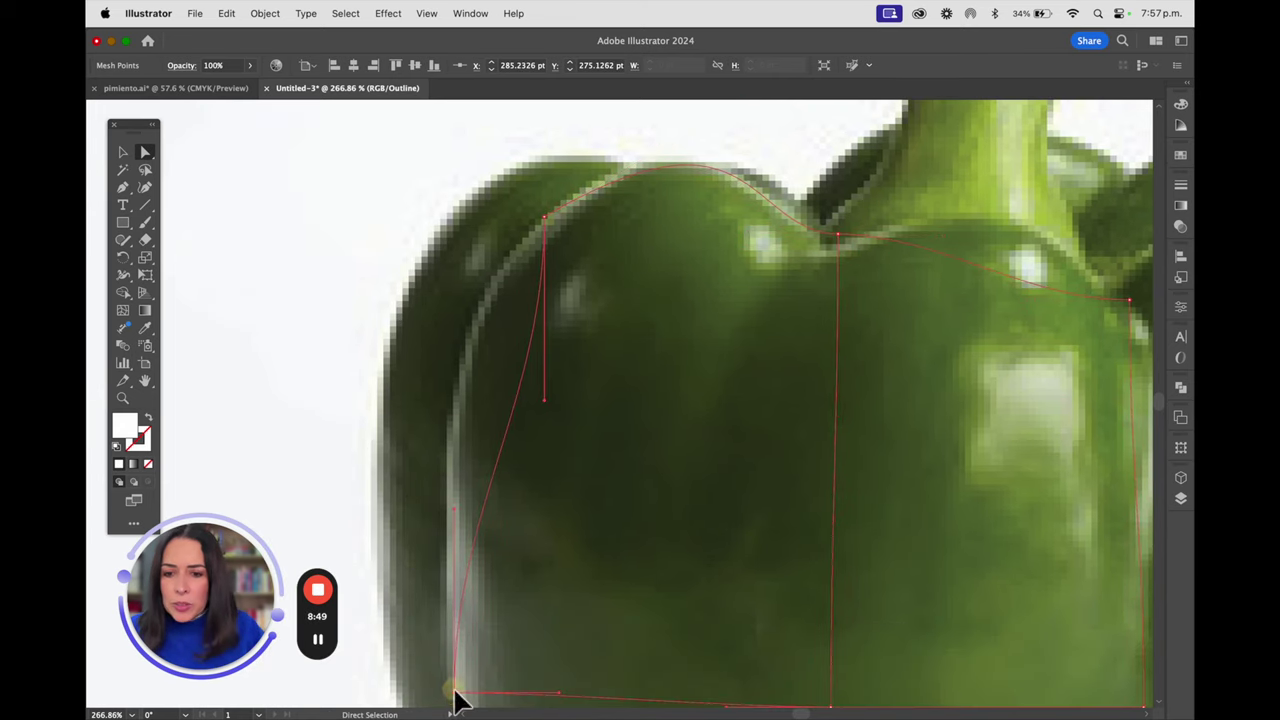
{"action": "mouse_move", "coordinate": [543, 397]}
{"action": "left_mouse_down"}
{"action": "mouse_move", "coordinate": [460, 403]}
{"action": "mouse_move", "coordinate": [429, 374]}
{"action": "mouse_move", "coordinate": [398, 422]}
{"action": "left_mouse_up"}
{"action": "left_click_drag", "start_coordinate": [655, 491], "coordinate": [620, 306]}
{"action": "left_click_drag", "start_coordinate": [624, 508], "coordinate": [624, 288]}
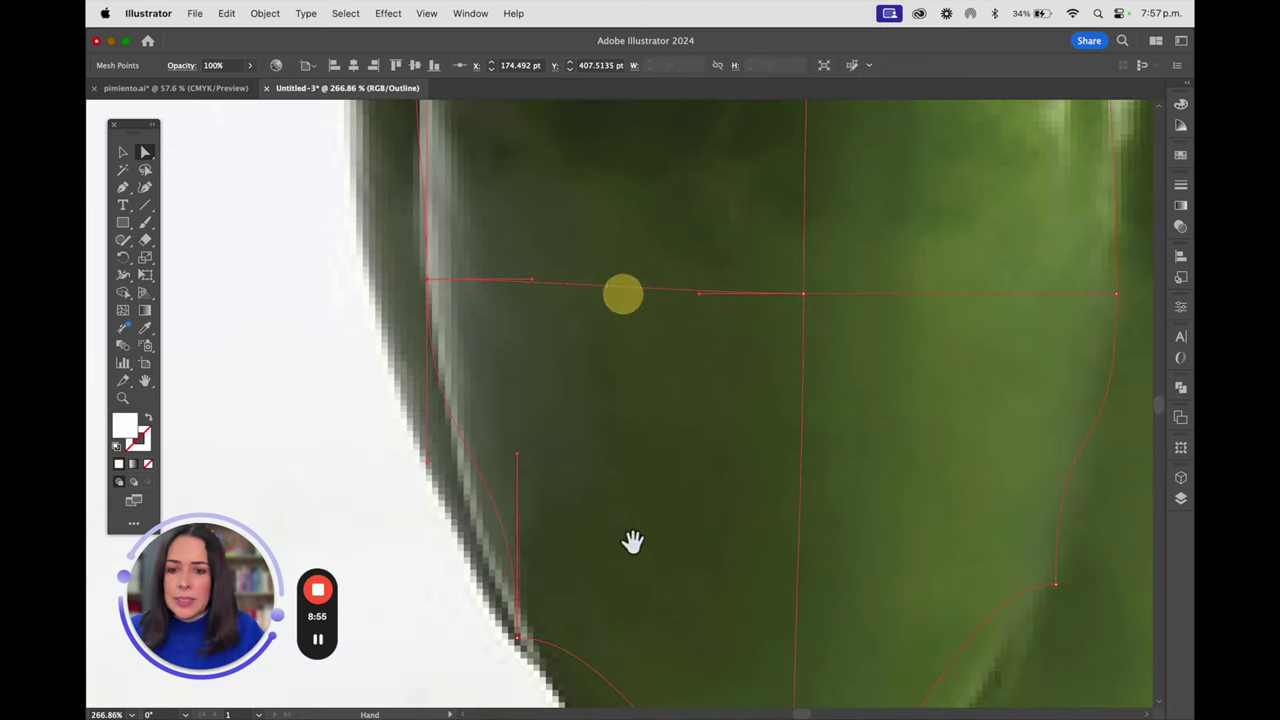
{"action": "left_click_drag", "start_coordinate": [631, 543], "coordinate": [630, 435]}
{"action": "mouse_move", "coordinate": [515, 365]}
{"action": "left_mouse_down"}
{"action": "mouse_move", "coordinate": [474, 408]}
{"action": "mouse_move", "coordinate": [444, 395]}
{"action": "mouse_move", "coordinate": [428, 371]}
{"action": "mouse_move", "coordinate": [436, 358]}
{"action": "mouse_move", "coordinate": [444, 379]}
{"action": "left_mouse_up"}
{"action": "left_click_drag", "start_coordinate": [640, 491], "coordinate": [625, 311]}
{"action": "left_click", "coordinate": [499, 358]}
{"action": "left_click_drag", "start_coordinate": [606, 371], "coordinate": [591, 488]}
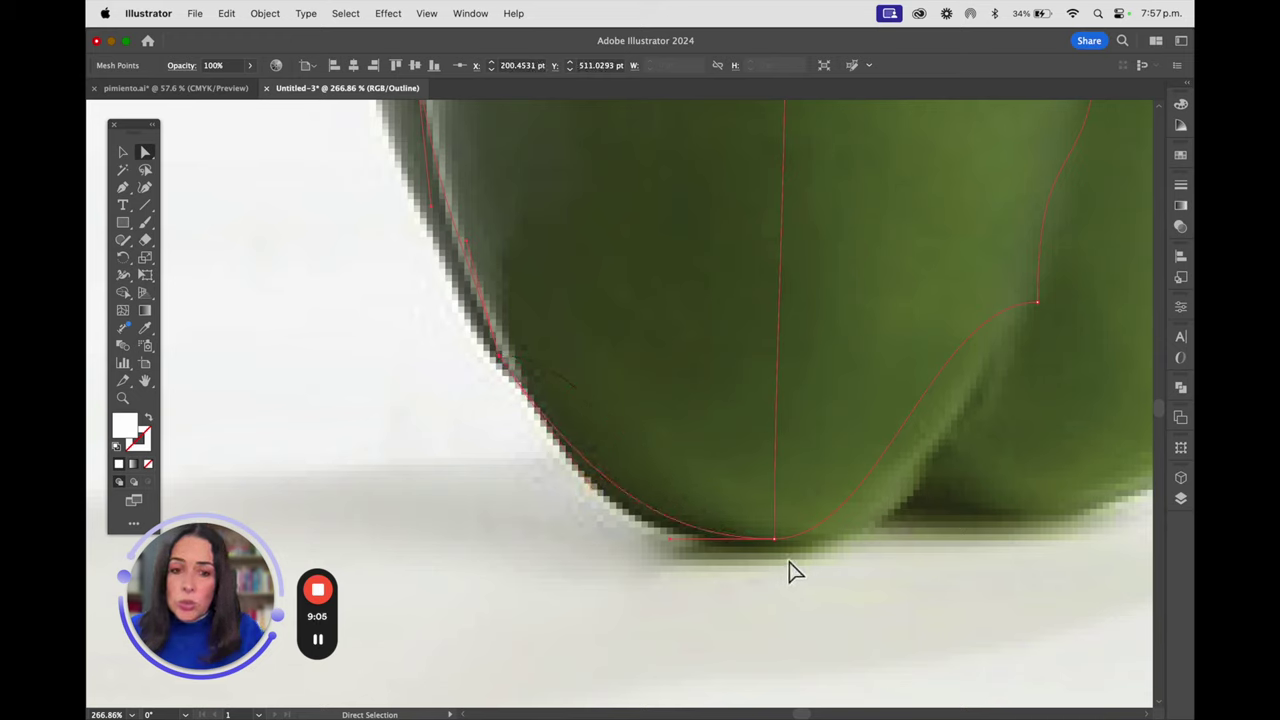
{"action": "left_click_drag", "start_coordinate": [774, 540], "coordinate": [766, 548]}
Curve the bottom-right and right mesh edges along the lobe and into its crease.
{"action": "left_click_drag", "start_coordinate": [843, 451], "coordinate": [603, 478]}
{"action": "left_click", "coordinate": [798, 330]}
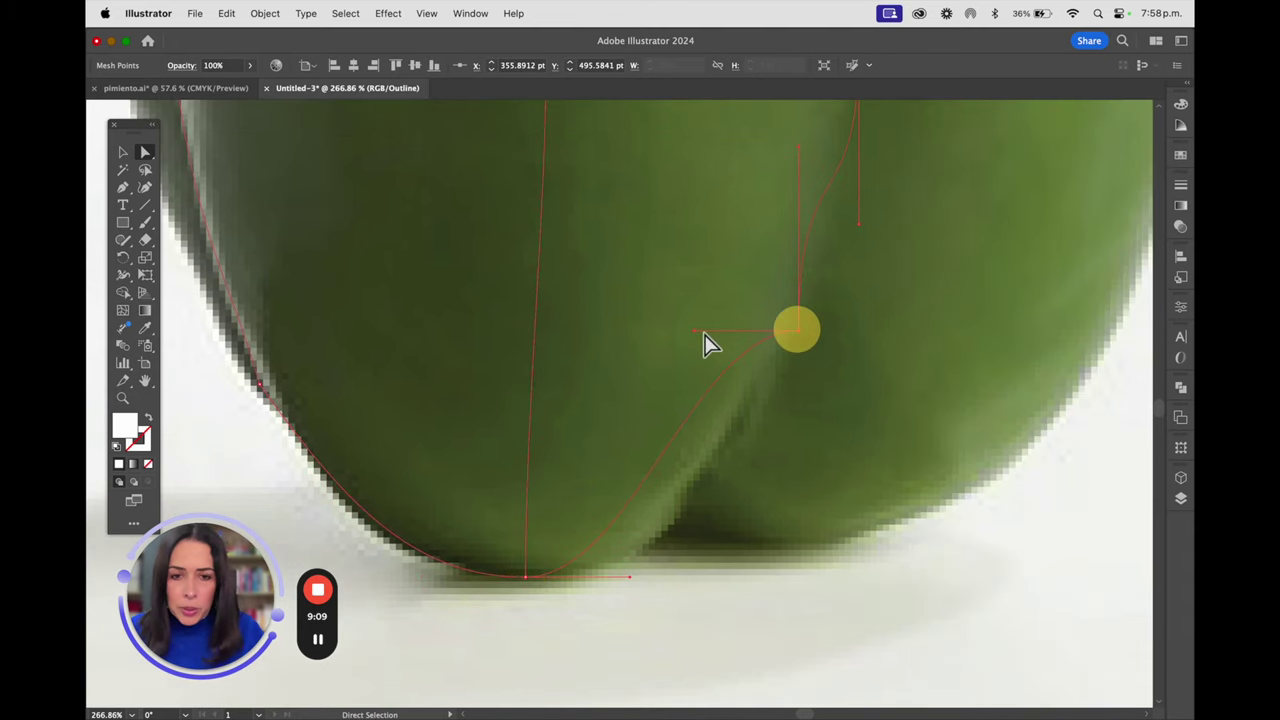
{"action": "left_click_drag", "start_coordinate": [695, 331], "coordinate": [717, 491]}
{"action": "left_click_drag", "start_coordinate": [786, 280], "coordinate": [708, 371]}
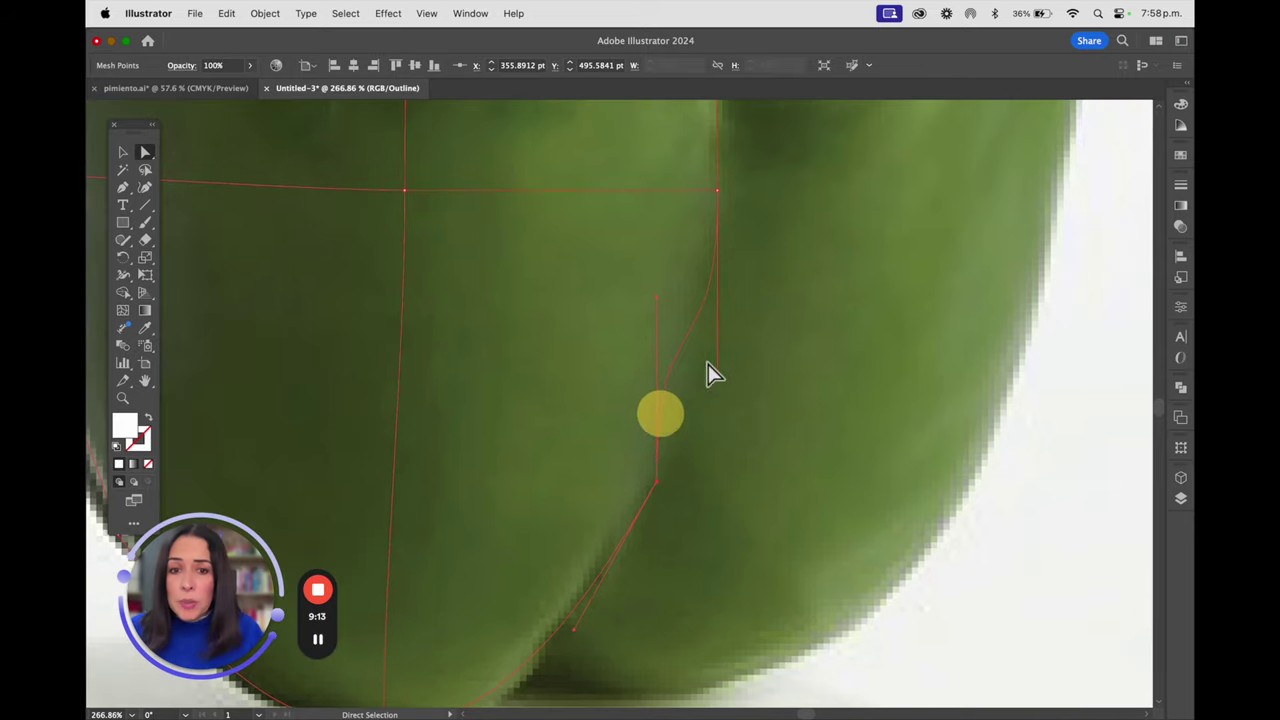
{"action": "left_click_drag", "start_coordinate": [657, 298], "coordinate": [697, 393]}
{"action": "left_click", "coordinate": [711, 340]}
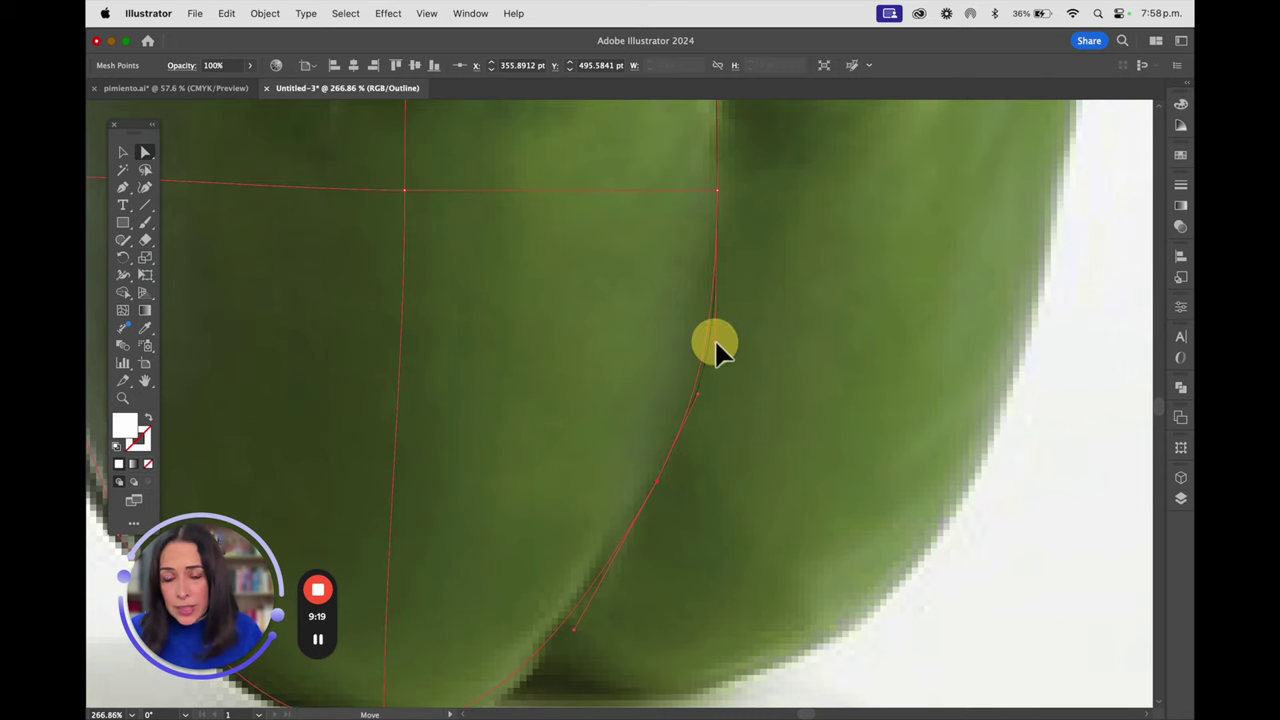
{"action": "left_click_drag", "start_coordinate": [711, 254], "coordinate": [720, 474]}
{"action": "left_click_drag", "start_coordinate": [750, 230], "coordinate": [793, 442]}
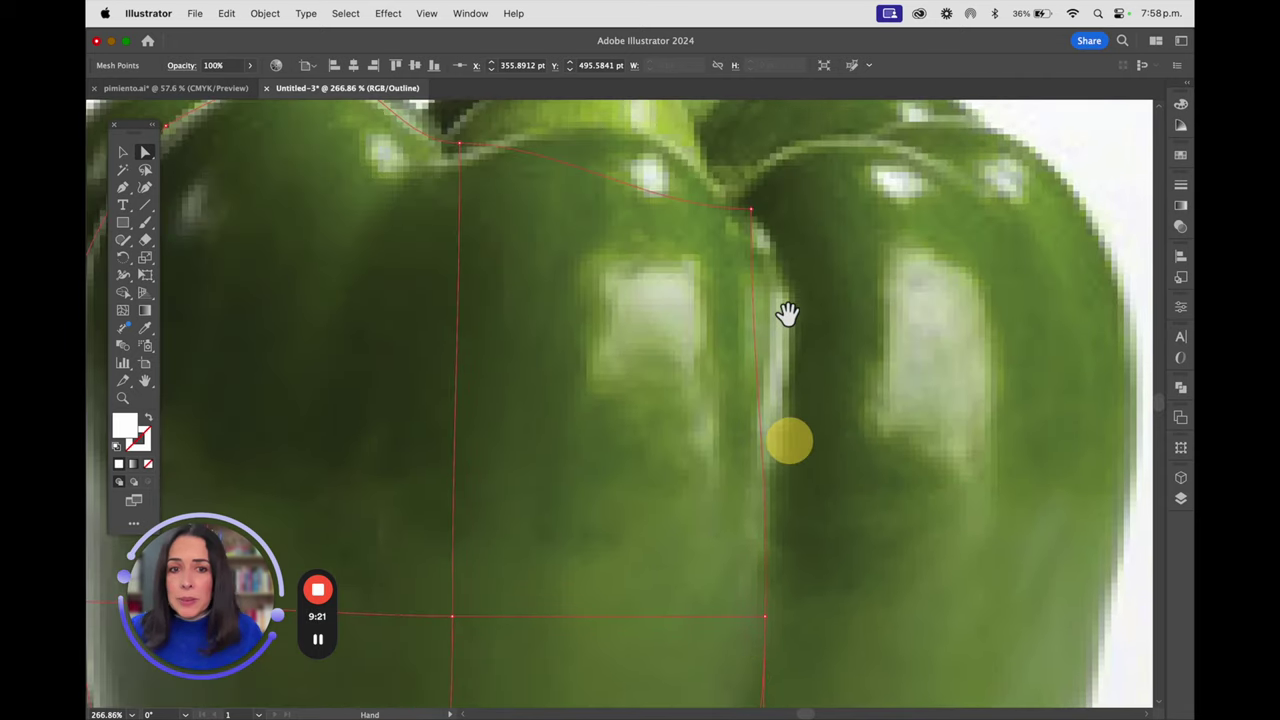
{"action": "left_click", "coordinate": [752, 213]}
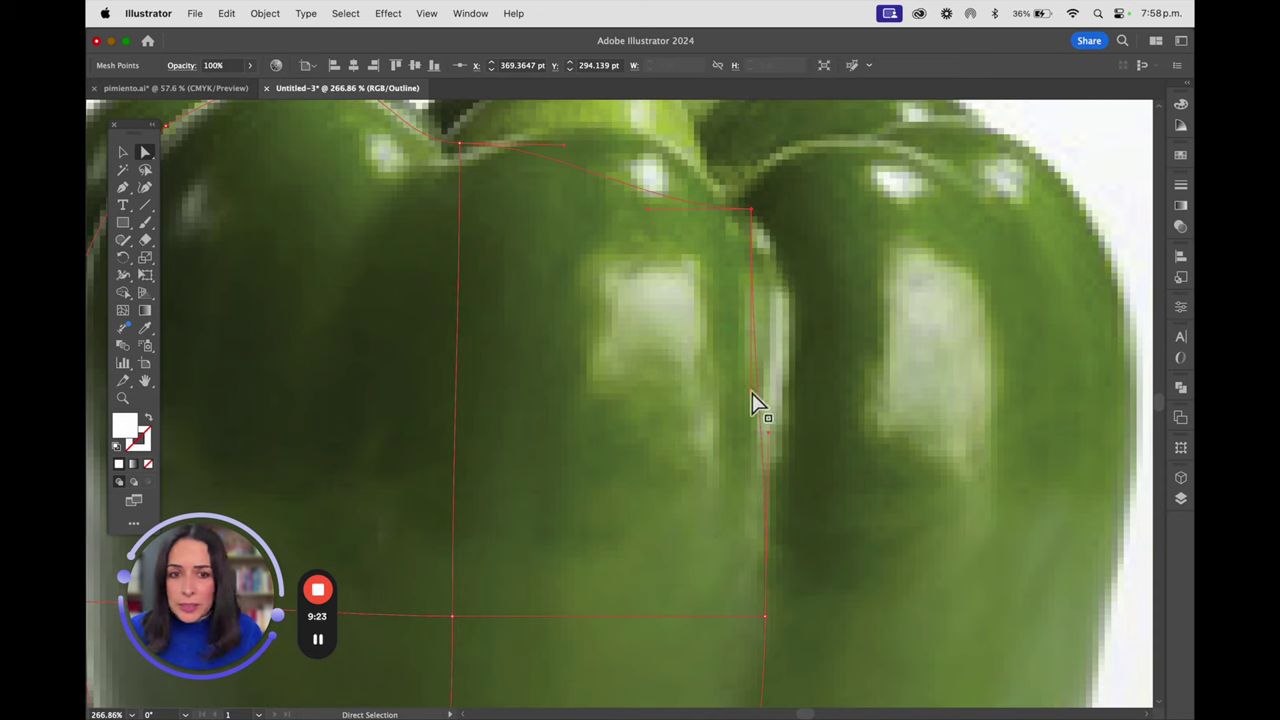
{"action": "left_click_drag", "start_coordinate": [762, 398], "coordinate": [824, 345]}
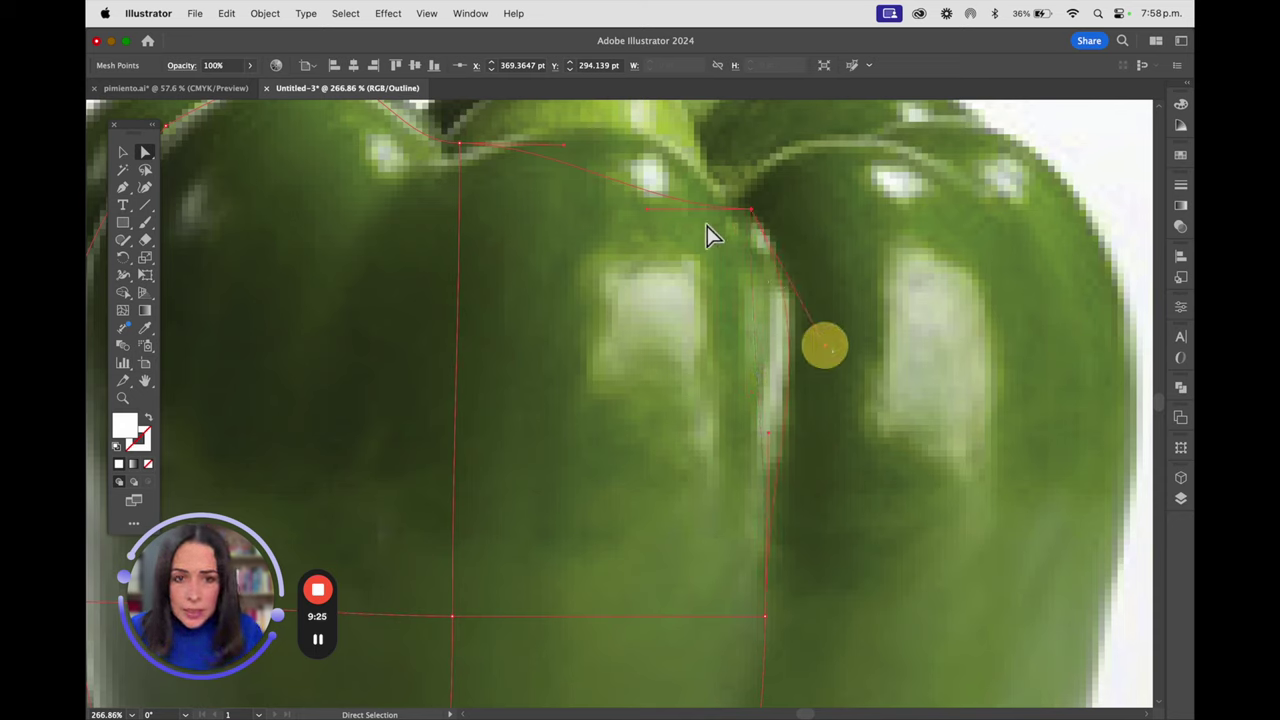
Shape the top edge up to the stem's base and refine the right edge curve.
{"action": "left_click_drag", "start_coordinate": [645, 188], "coordinate": [653, 129]}
{"action": "scroll", "coordinate": [650, 180], "scroll_direction": "up", "scroll_amount": 3}
{"action": "scroll", "coordinate": [650, 180], "scroll_direction": "left", "scroll_amount": 4}
{"action": "left_click_drag", "start_coordinate": [660, 230], "coordinate": [712, 189]}
{"action": "left_click", "coordinate": [549, 233]}
{"action": "left_click", "coordinate": [561, 236]}
{"action": "left_click_drag", "start_coordinate": [477, 253], "coordinate": [509, 242]}
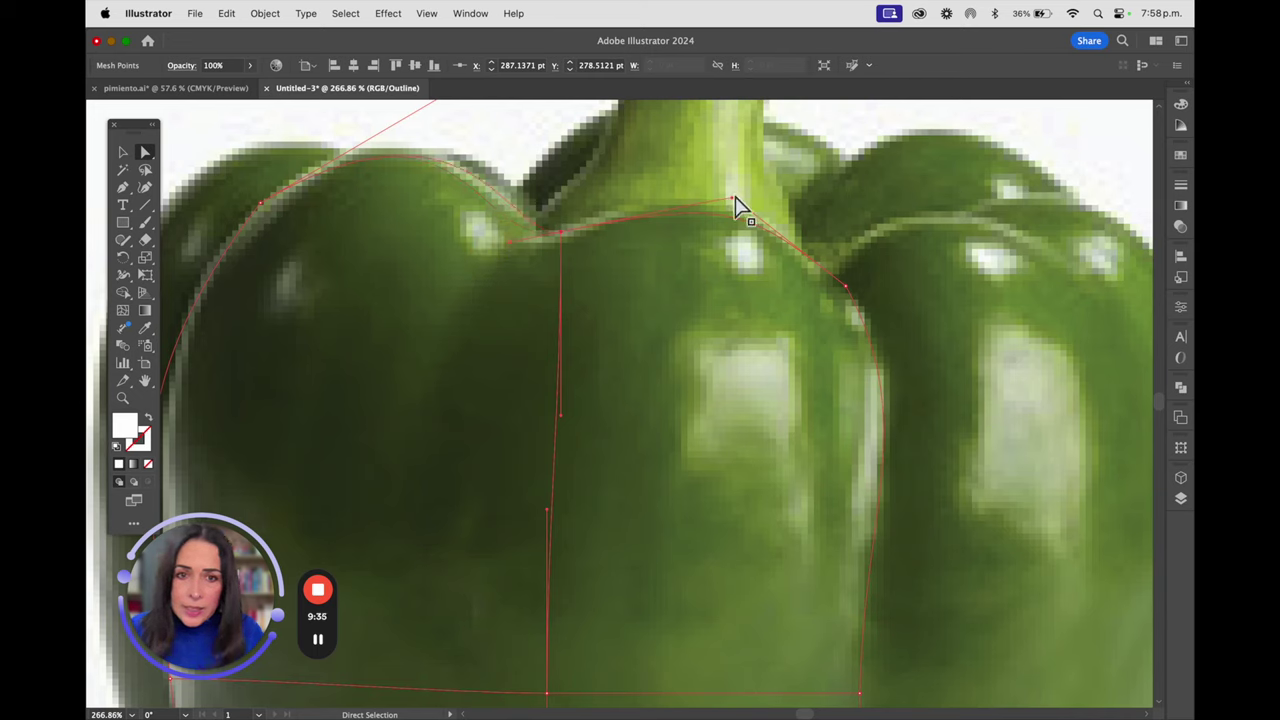
{"action": "left_click", "coordinate": [846, 288]}
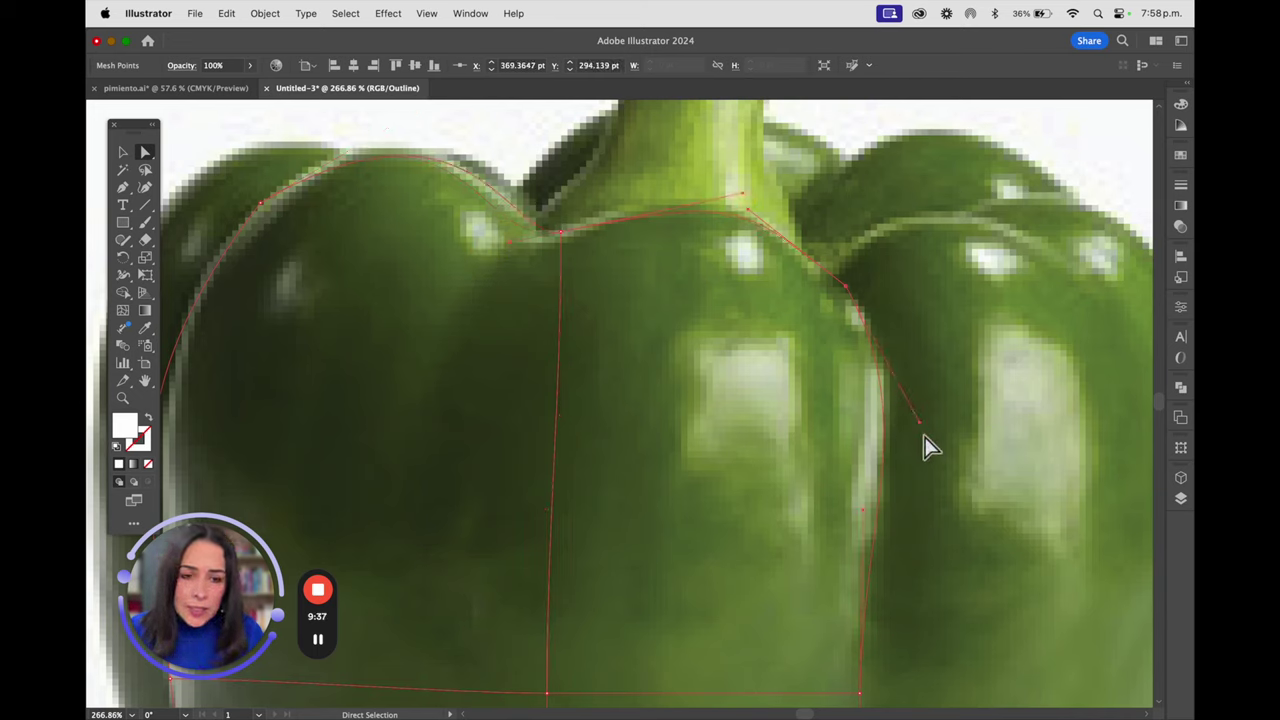
{"action": "left_click_drag", "start_coordinate": [920, 430], "coordinate": [910, 378]}
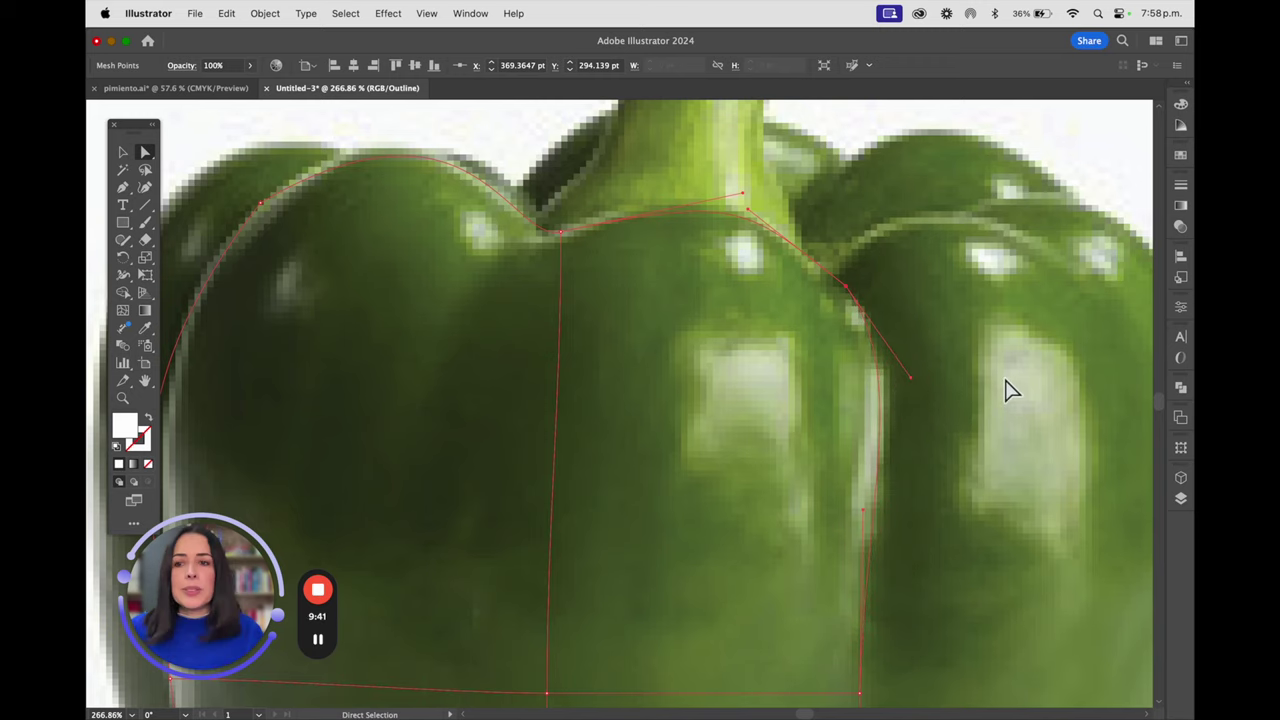
{"action": "scroll", "coordinate": [707, 423], "scroll_direction": "down", "scroll_amount": 6}
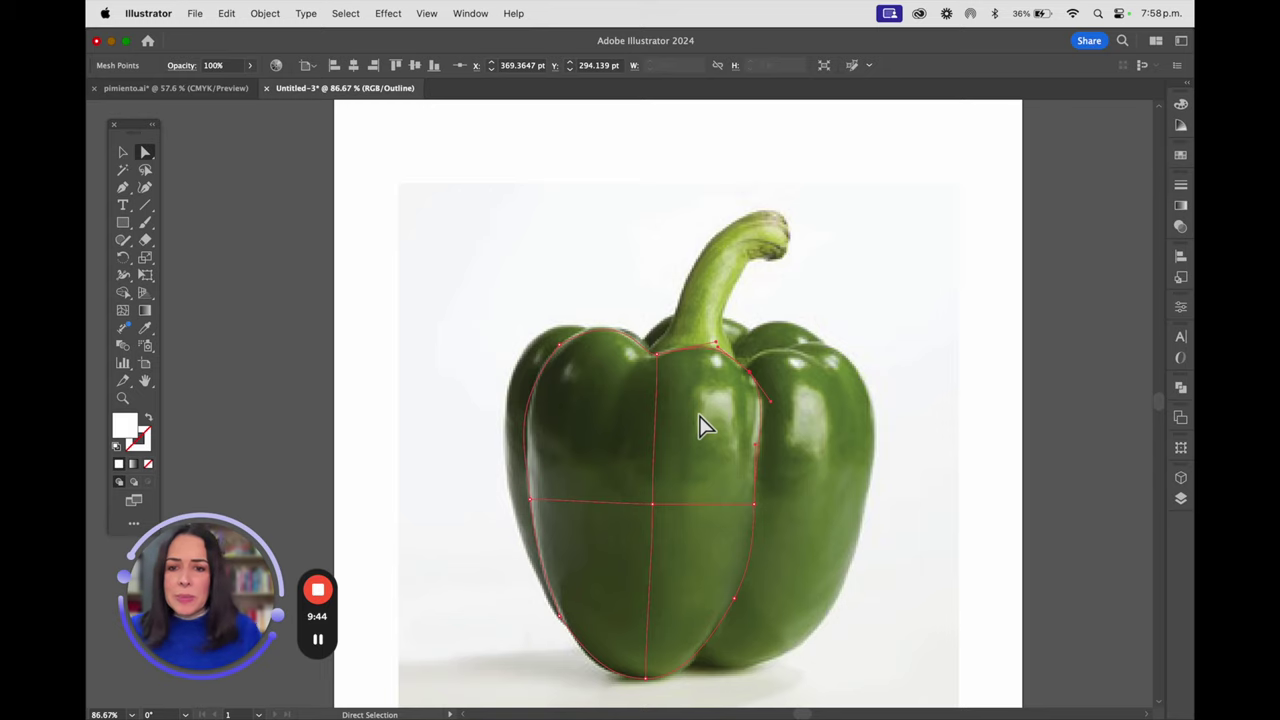
Nudge the mesh's left edge inward for a better fit, then zoom in on the front lobe.
{"action": "left_click_drag", "start_coordinate": [581, 413], "coordinate": [500, 357]}
{"action": "left_click", "coordinate": [501, 363]}
{"action": "left_click", "coordinate": [505, 391]}
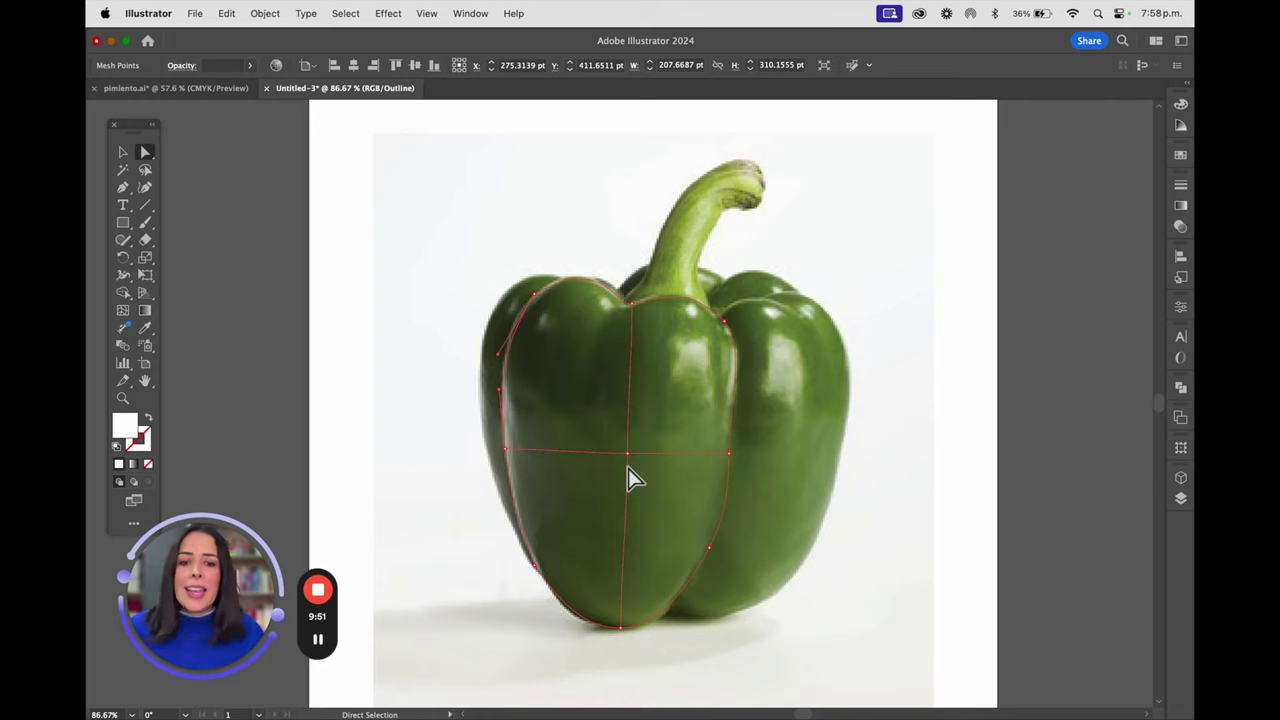
{"action": "left_click", "coordinate": [703, 548]}
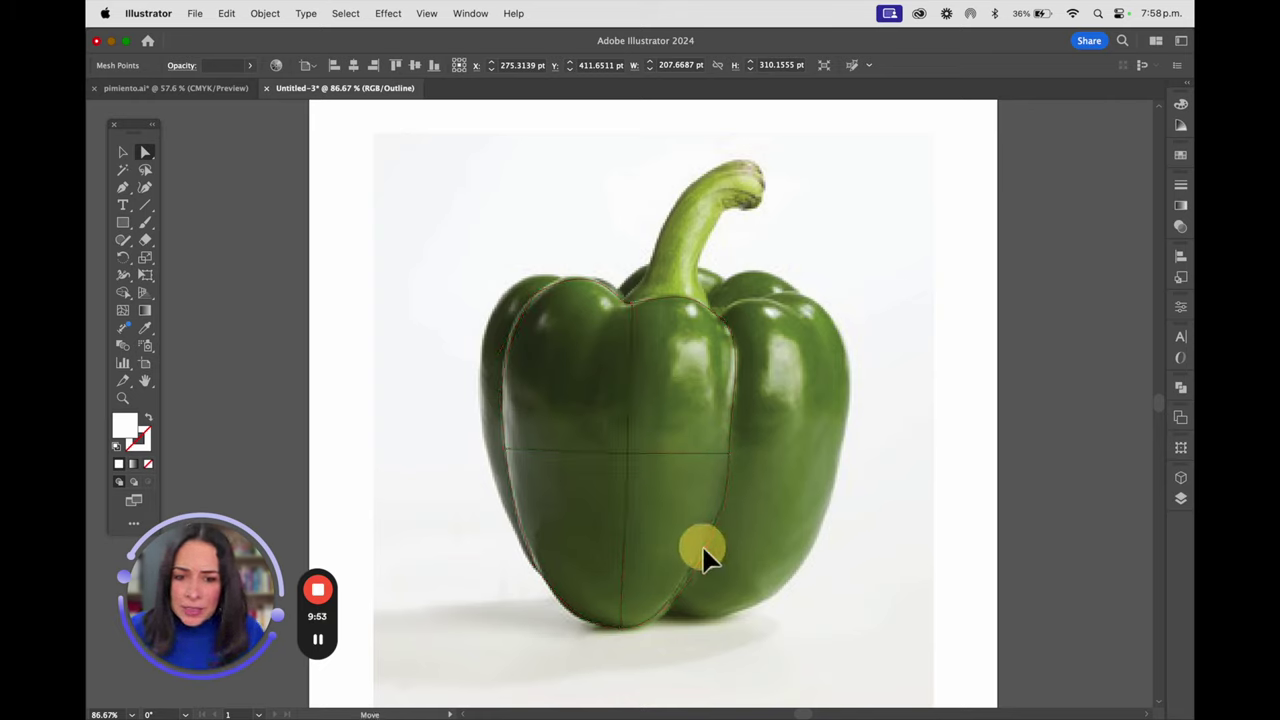
{"action": "left_click", "coordinate": [704, 550]}
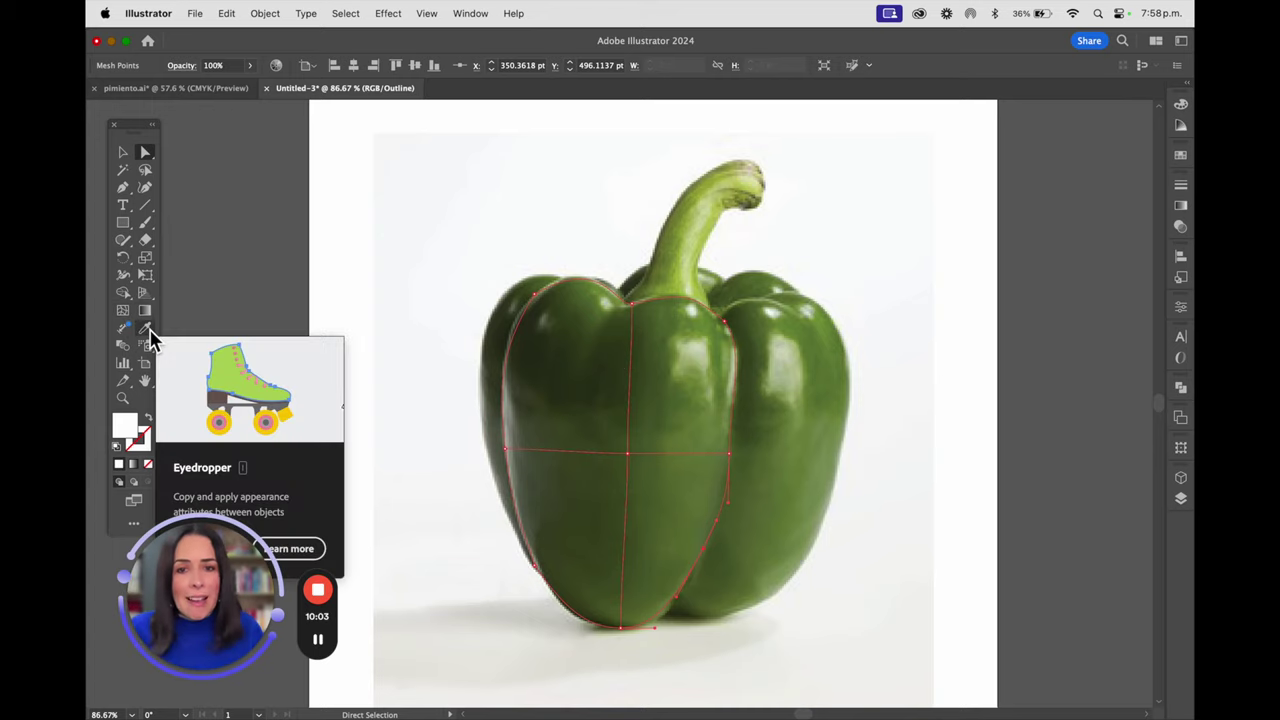
{"action": "left_click", "coordinate": [124, 311]}
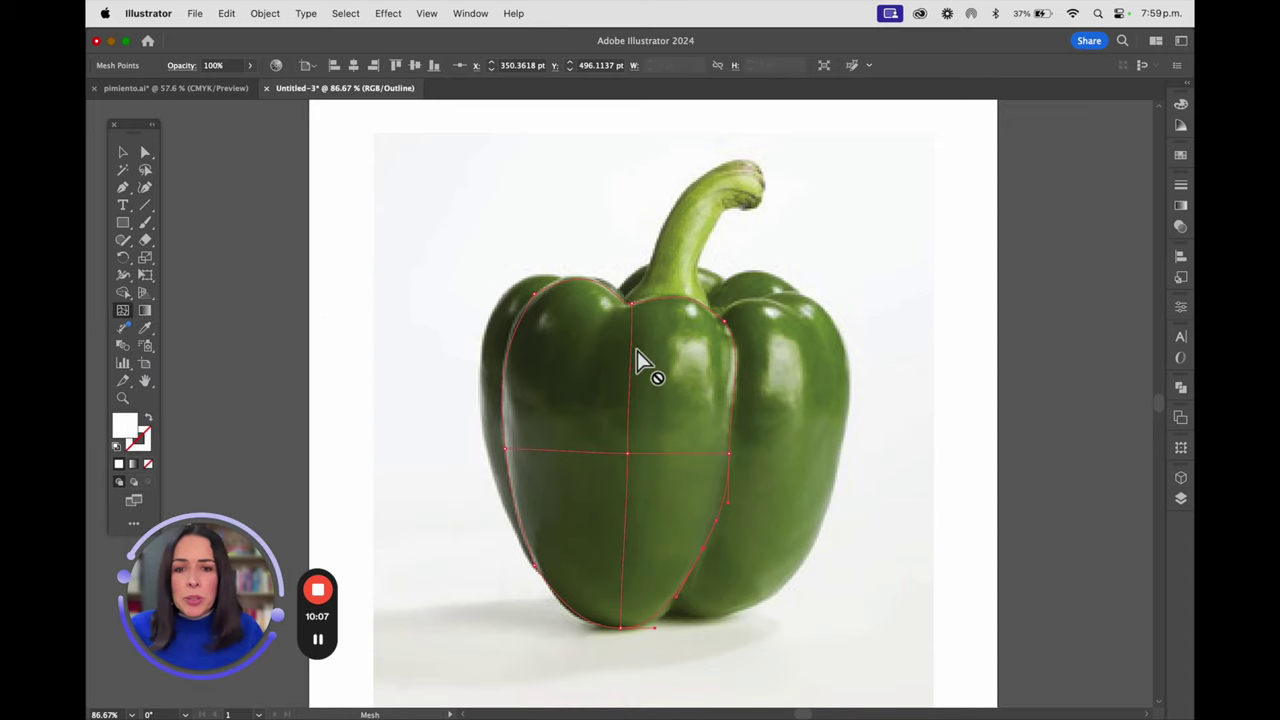
{"action": "left_click_drag", "start_coordinate": [614, 371], "coordinate": [705, 410]}
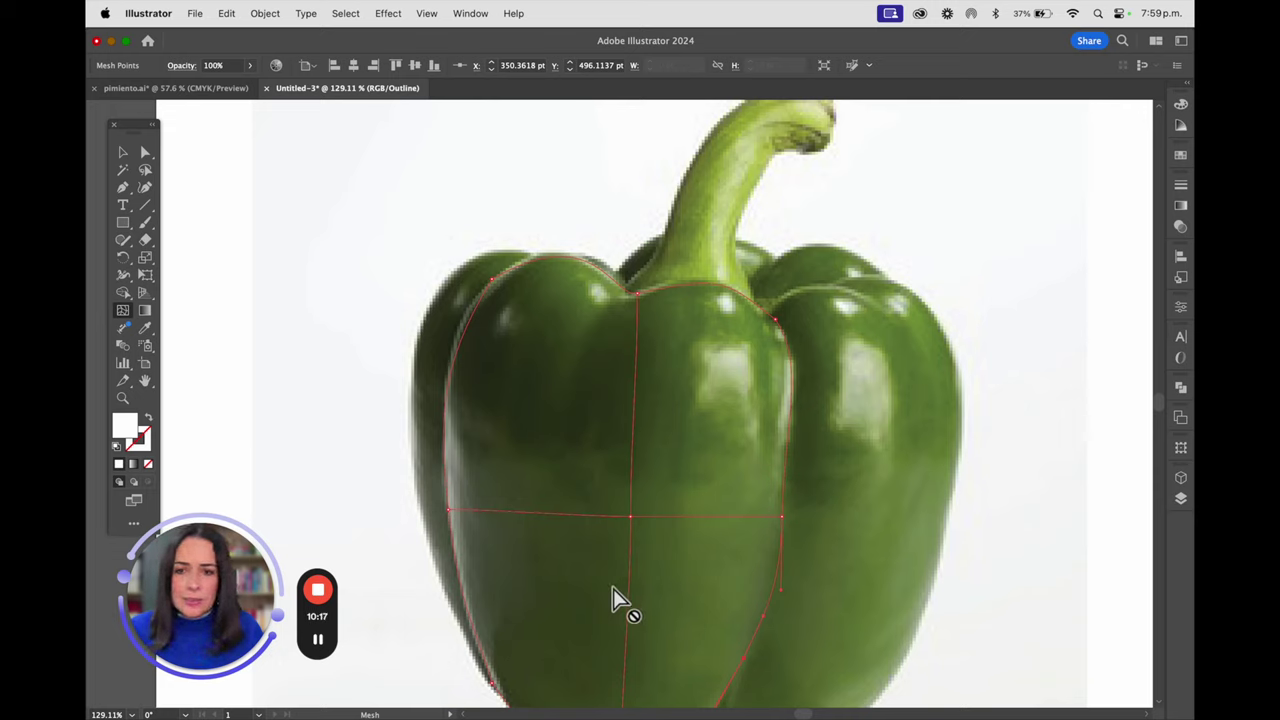
Drag the upper-left anchor's direction handle so that edge hugs the pepper's left shoulder.
{"action": "left_click", "coordinate": [145, 152]}
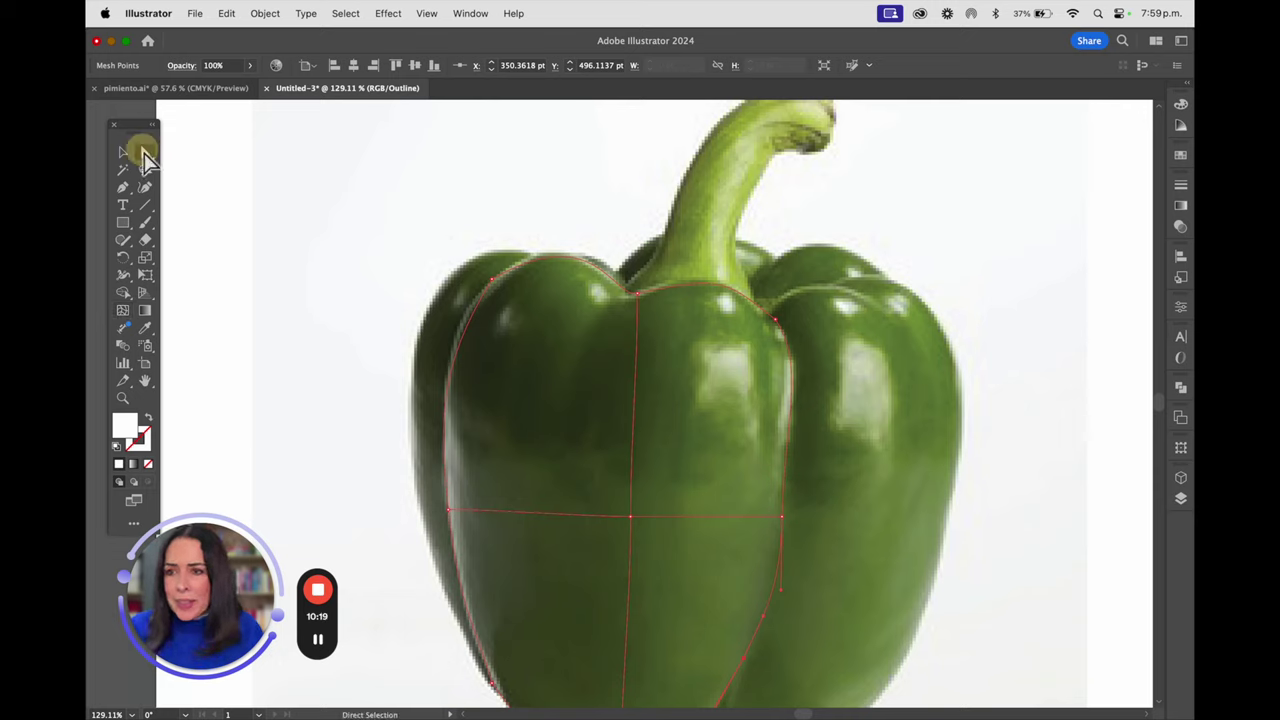
{"action": "left_click", "coordinate": [493, 280]}
{"action": "left_click_drag", "start_coordinate": [440, 372], "coordinate": [428, 380]}
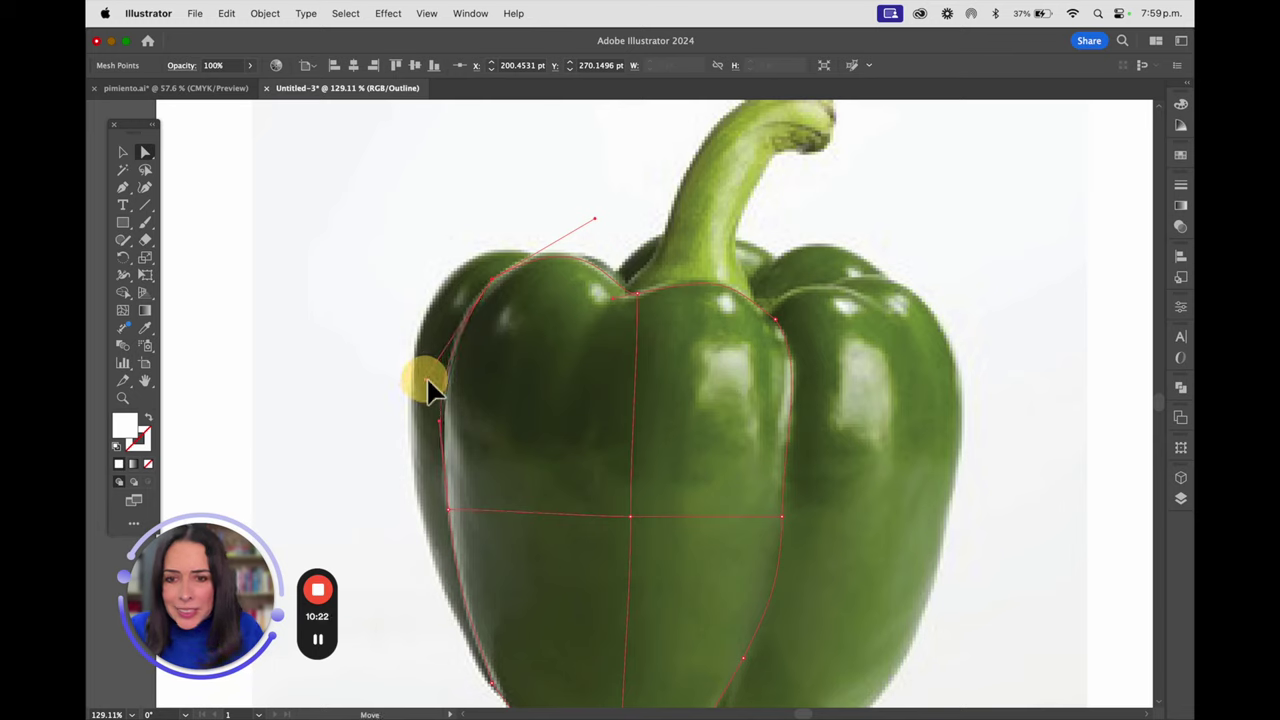
{"action": "left_click", "coordinate": [444, 429]}
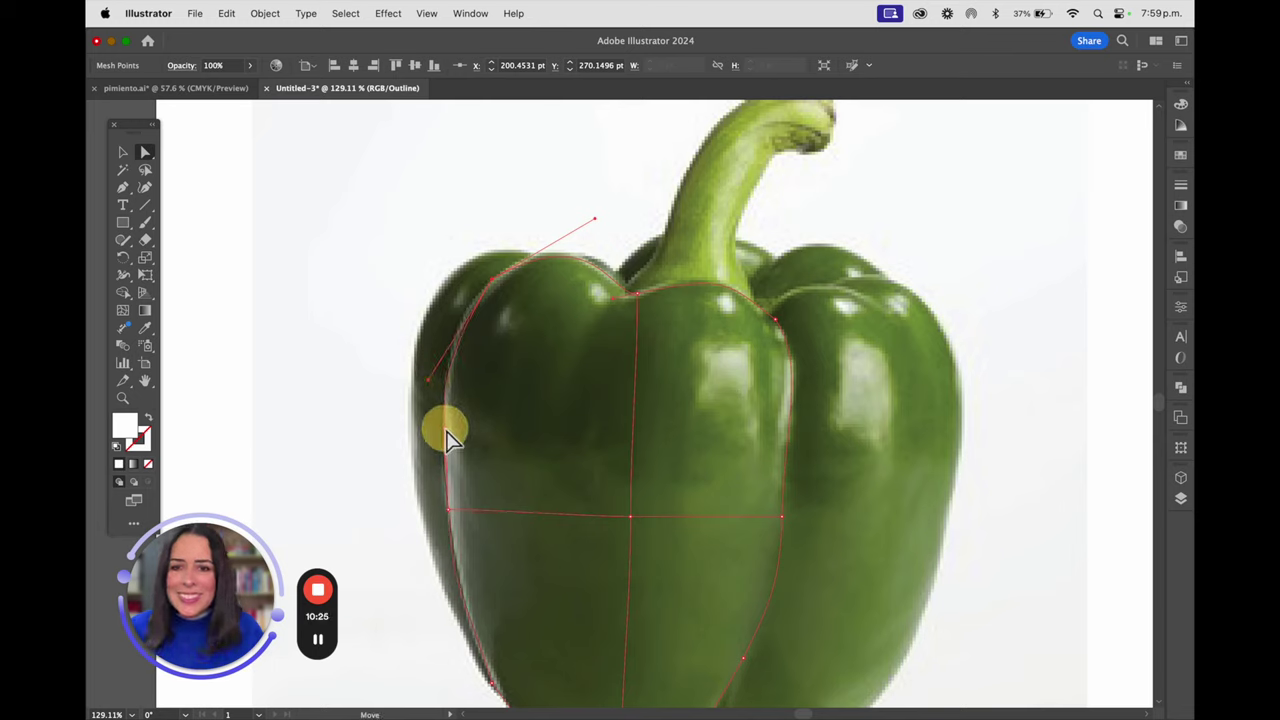
{"action": "mouse_move", "coordinate": [592, 219]}
{"action": "left_mouse_down"}
{"action": "mouse_move", "coordinate": [577, 220]}
{"action": "mouse_move", "coordinate": [588, 214]}
{"action": "left_mouse_up"}
{"action": "left_click", "coordinate": [122, 310]}
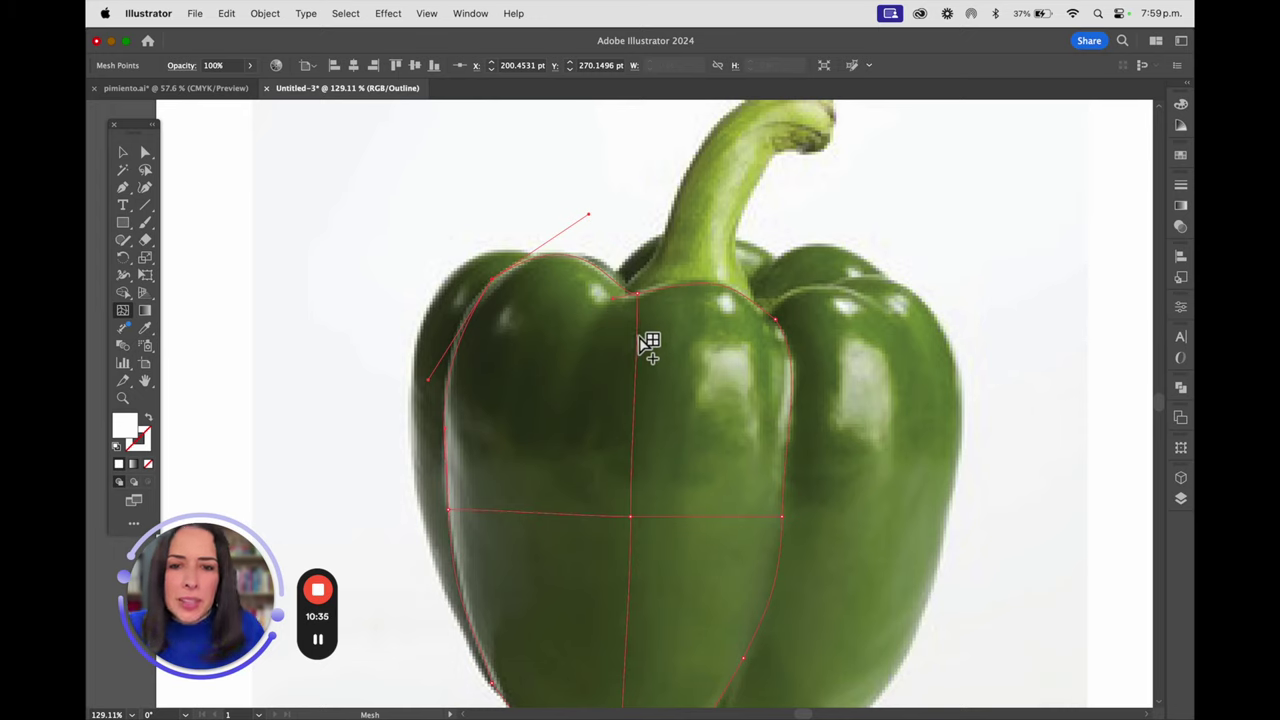
Add three horizontal mesh lines down the lobe and four vertical lines on its right side.
{"action": "left_click", "coordinate": [636, 311]}
{"action": "left_click", "coordinate": [636, 343]}
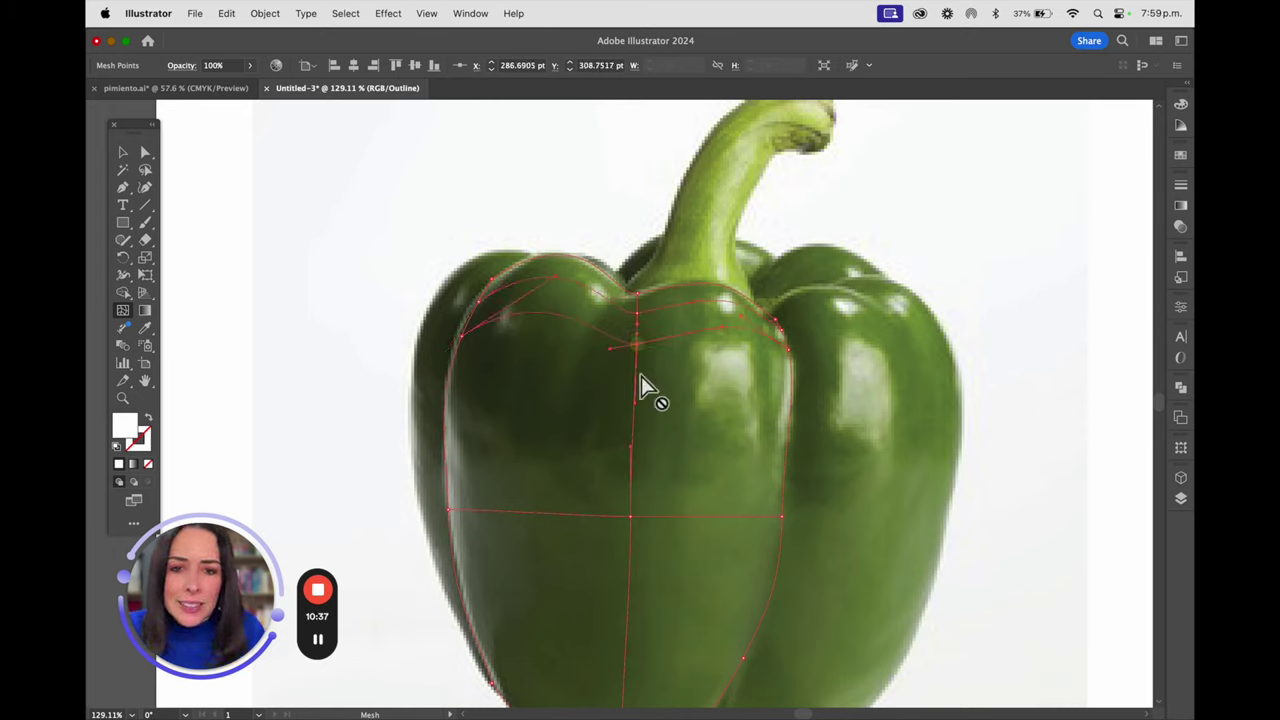
{"action": "left_click", "coordinate": [633, 425]}
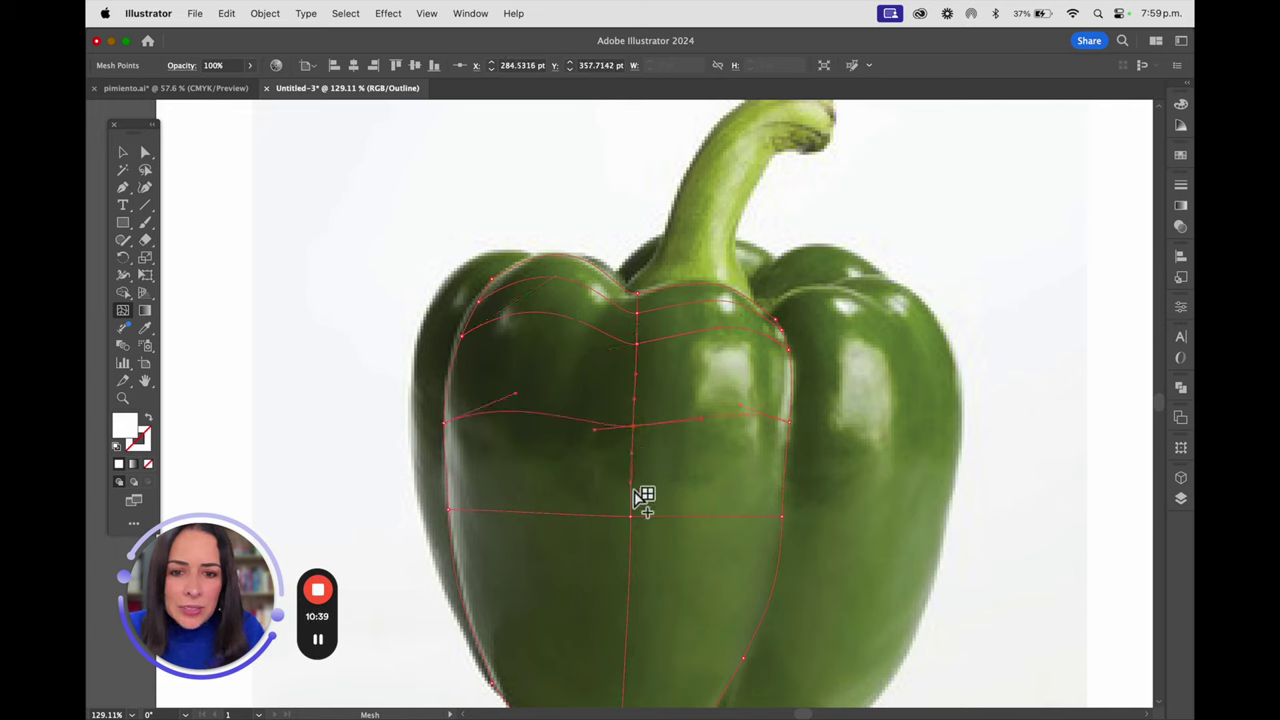
{"action": "left_click", "coordinate": [702, 304]}
{"action": "left_click", "coordinate": [747, 316]}
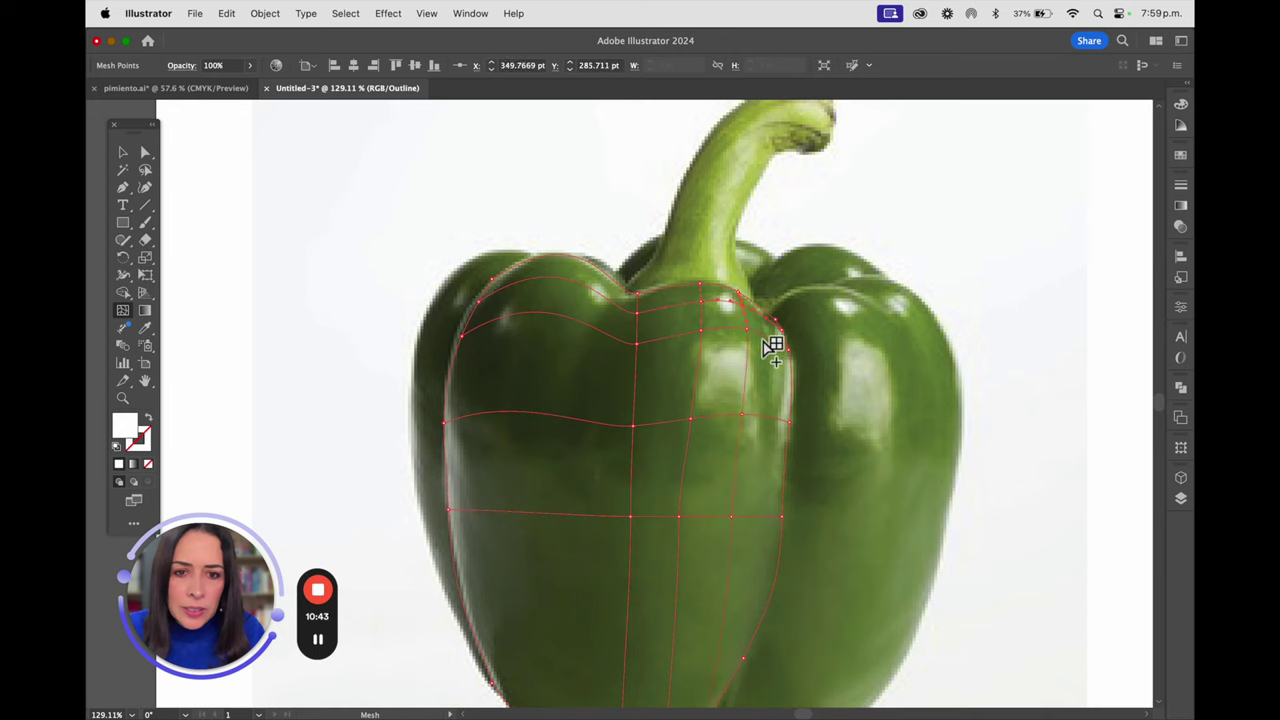
{"action": "left_click", "coordinate": [762, 340]}
{"action": "left_click", "coordinate": [781, 347]}
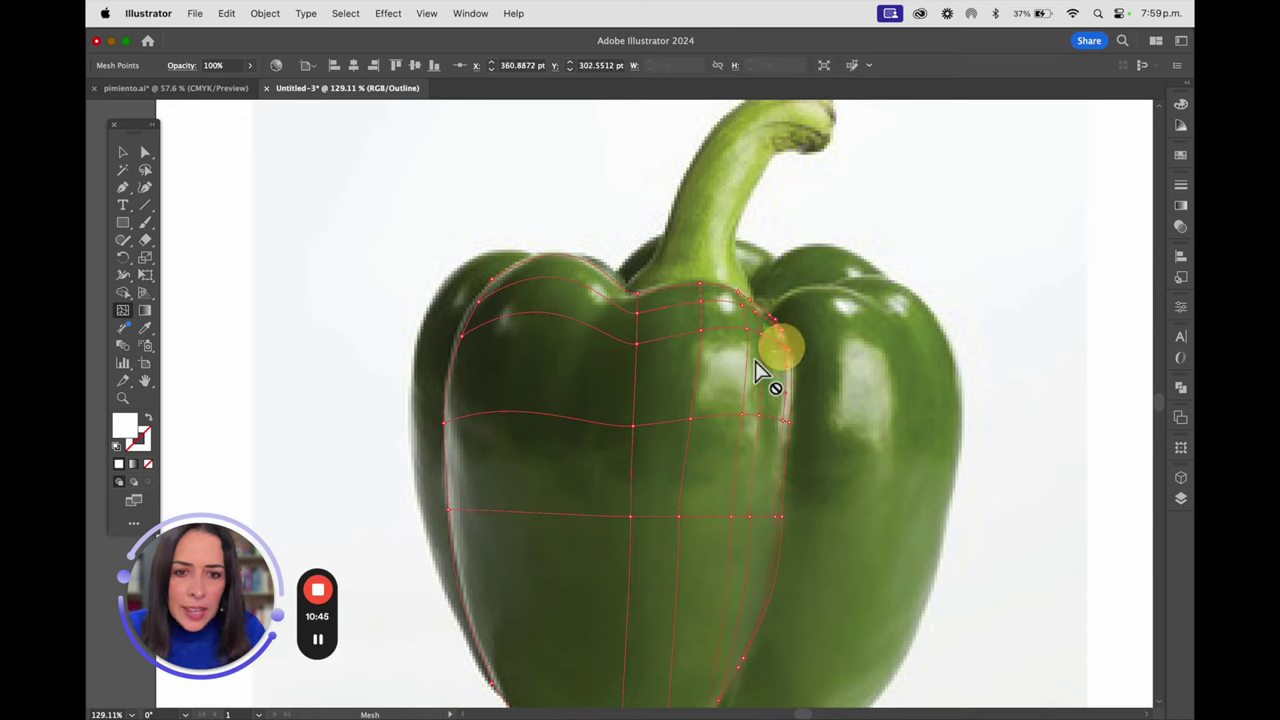
Add four vertical mesh lines across the upper left and middle, plus a horizontal line there.
{"action": "left_click", "coordinate": [527, 314]}
{"action": "left_click", "coordinate": [491, 321]}
{"action": "left_click", "coordinate": [582, 289]}
{"action": "left_click", "coordinate": [618, 304]}
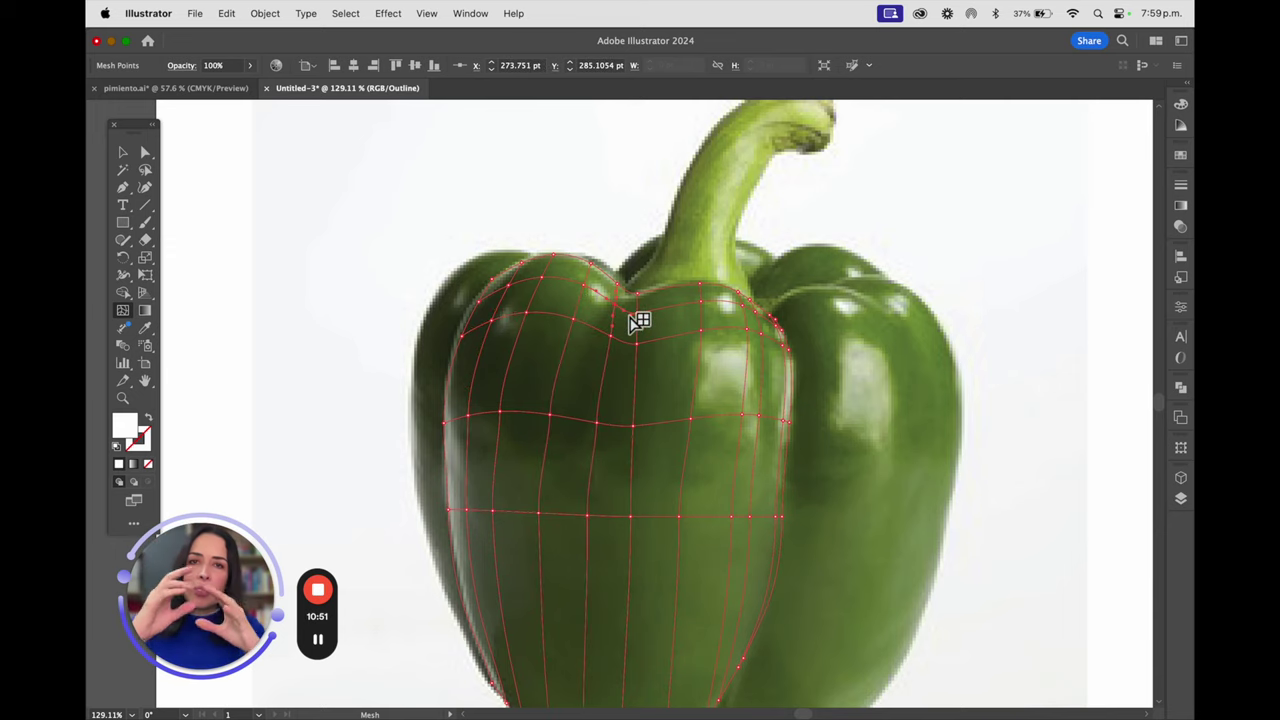
{"action": "left_click", "coordinate": [598, 282]}
{"action": "left_click", "coordinate": [595, 312]}
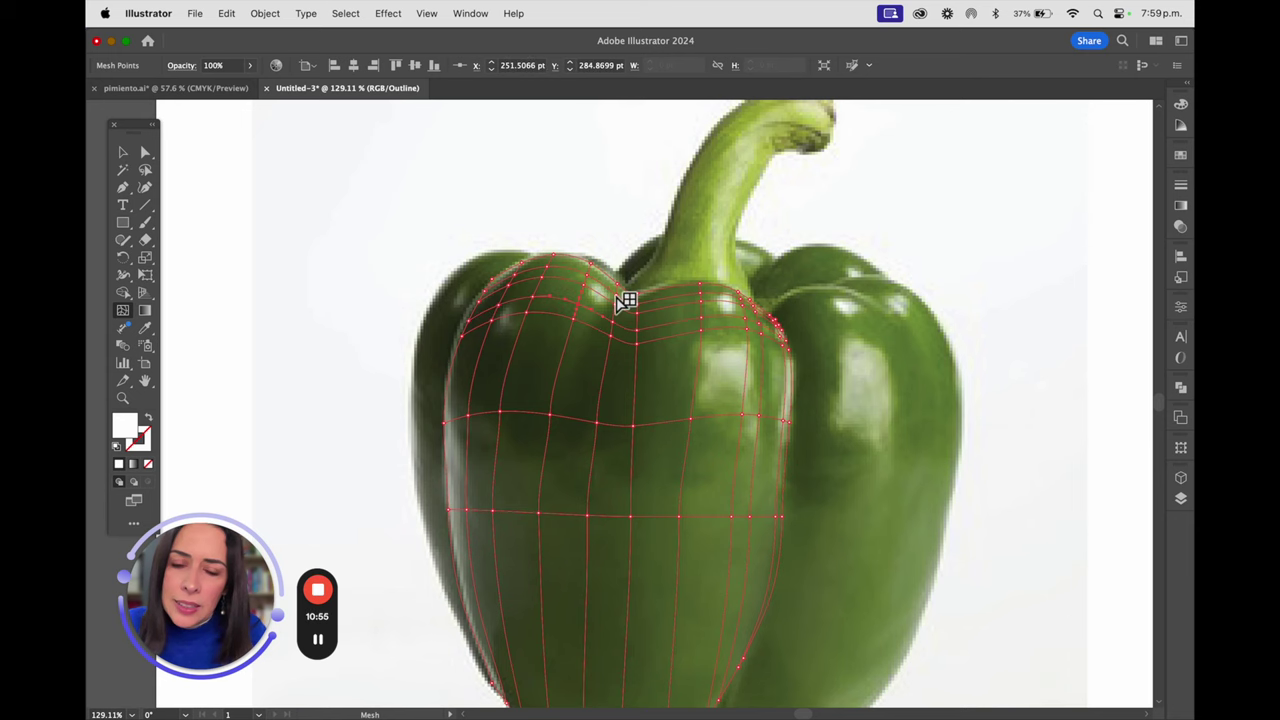
{"action": "scroll", "coordinate": [605, 300], "scroll_direction": "up", "scroll_amount": 5}
Add mesh lines at the top notch, two on the right shoulder, and one across the middle.
{"action": "left_click", "coordinate": [597, 296]}
{"action": "left_click", "coordinate": [622, 307]}
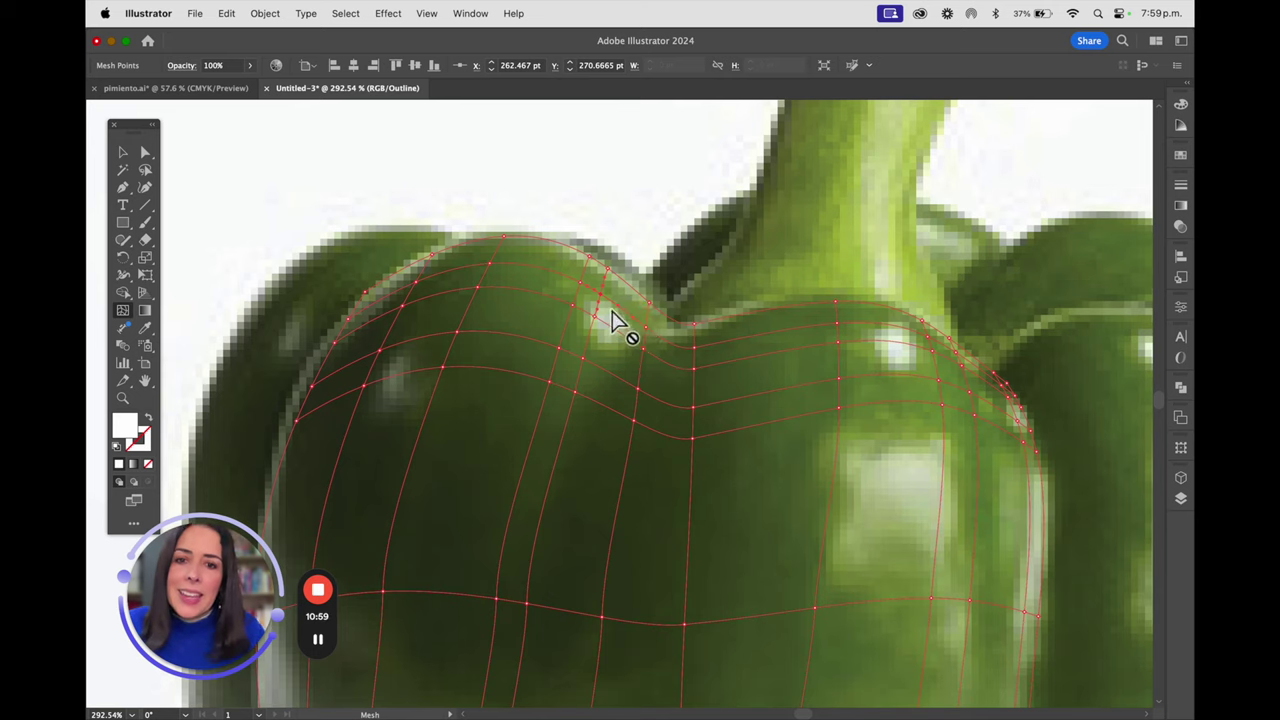
{"action": "left_click", "coordinate": [626, 318]}
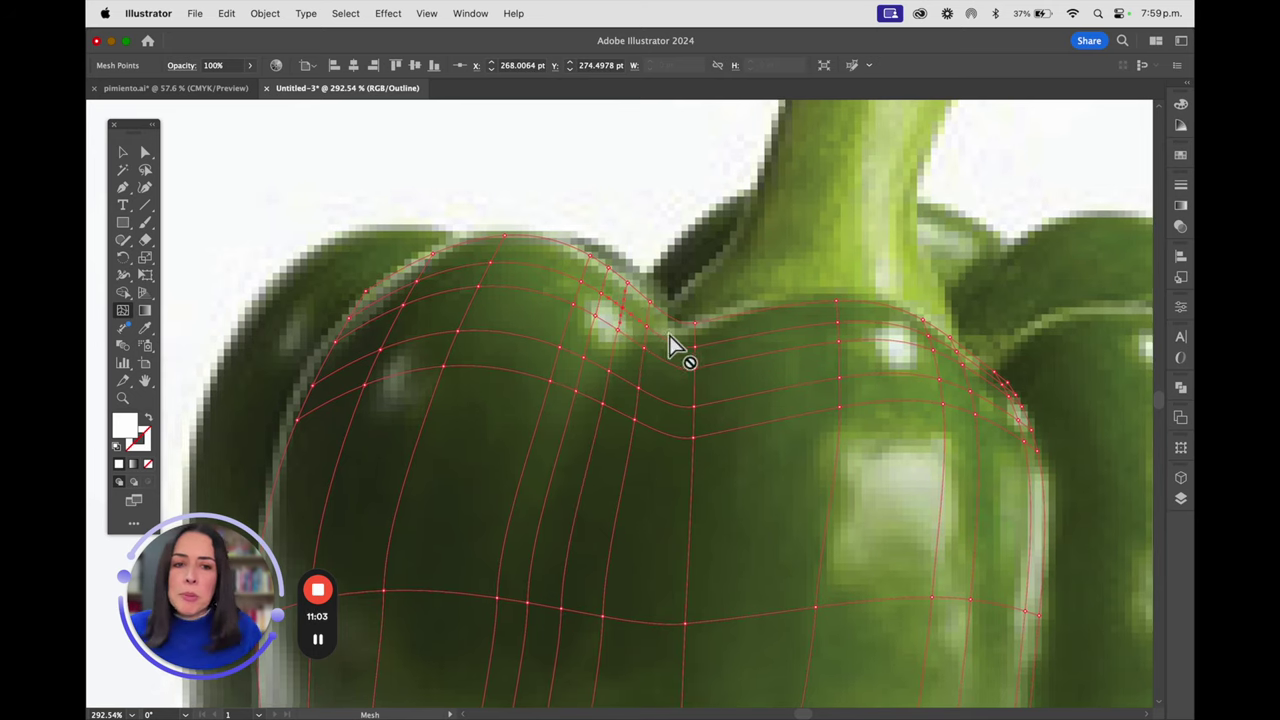
{"action": "left_click", "coordinate": [880, 336]}
{"action": "left_click", "coordinate": [907, 334]}
{"action": "left_click", "coordinate": [689, 492]}
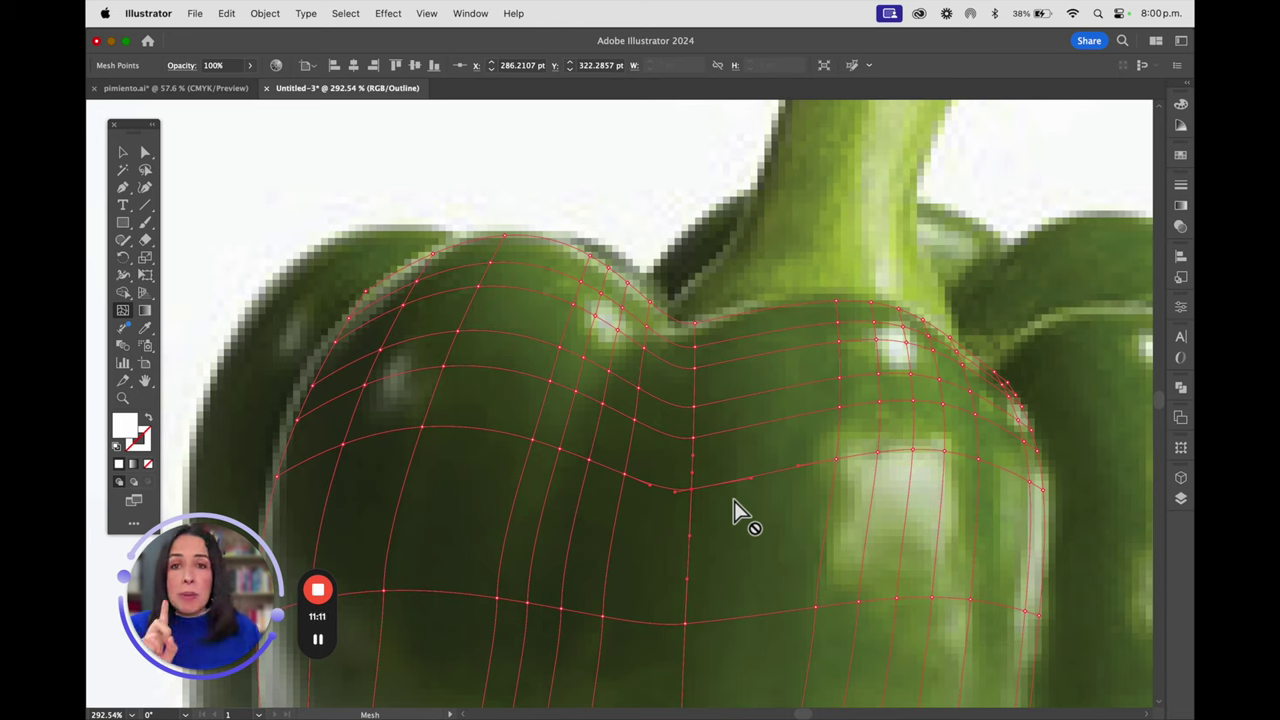
With Direct Selection, deselect the mesh to inspect the grid, then reselect it.
{"action": "left_click", "coordinate": [145, 152]}
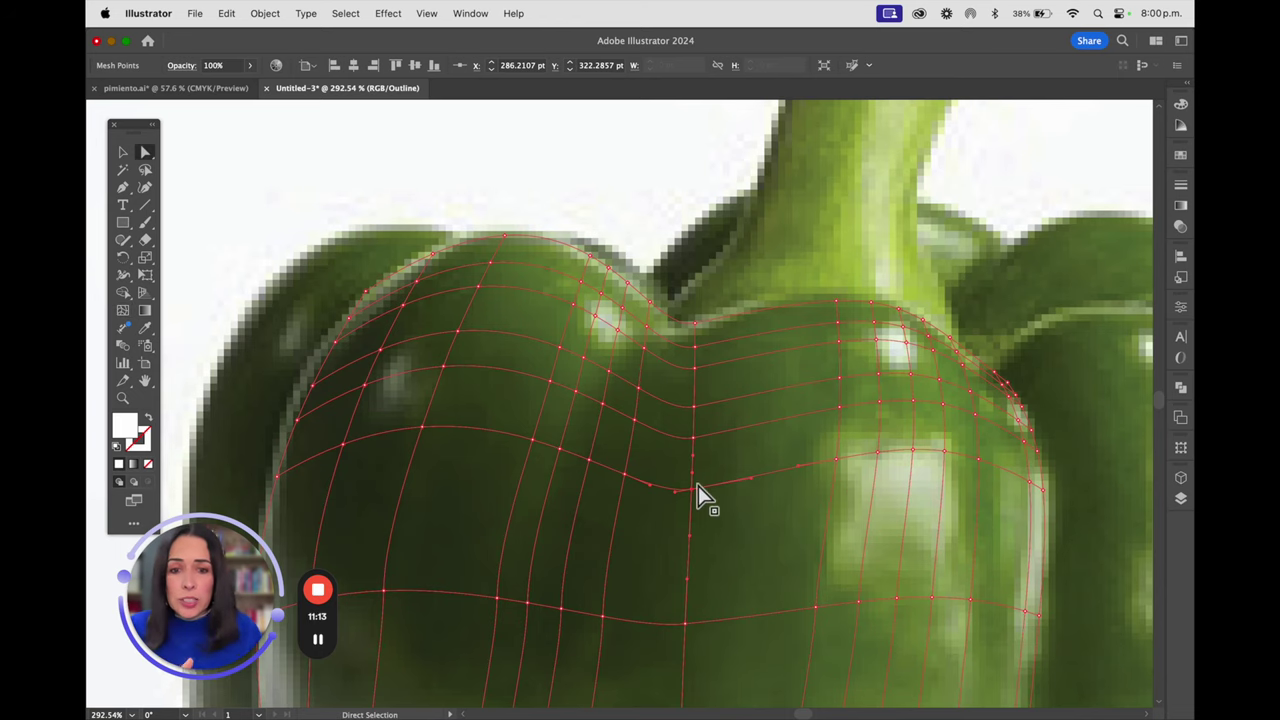
{"action": "left_click", "coordinate": [838, 548]}
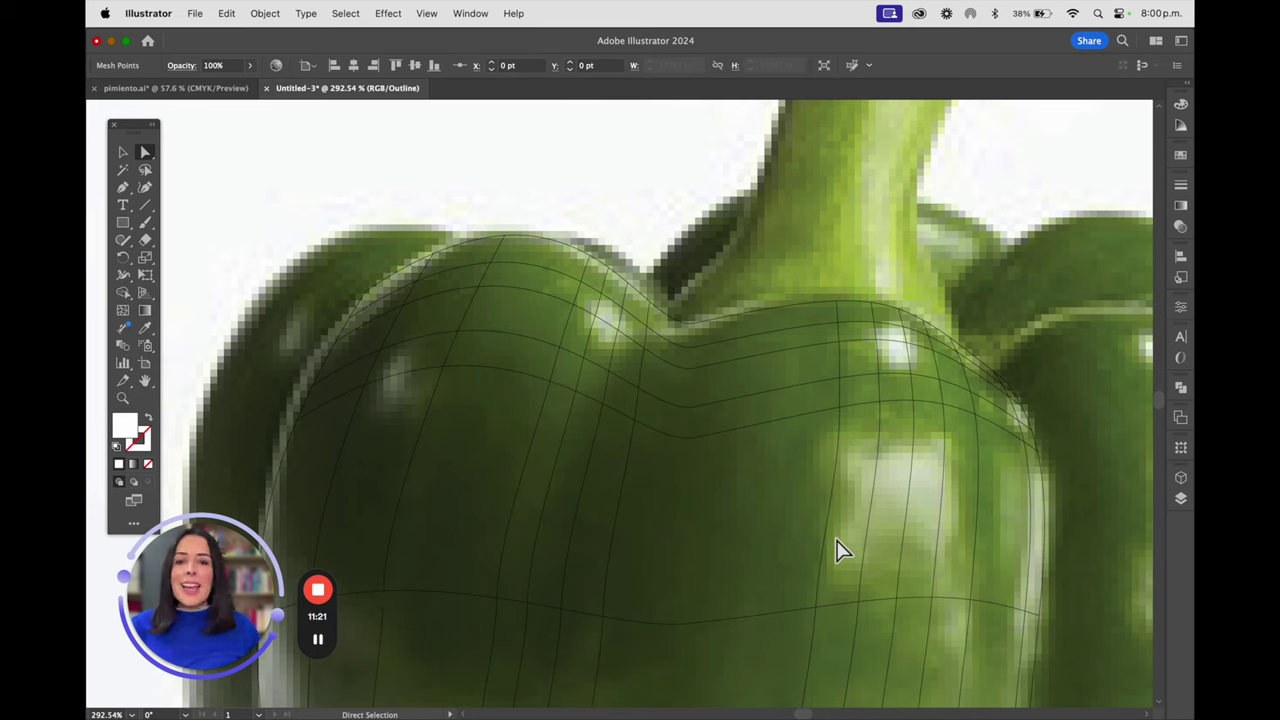
{"action": "left_click", "coordinate": [677, 623]}
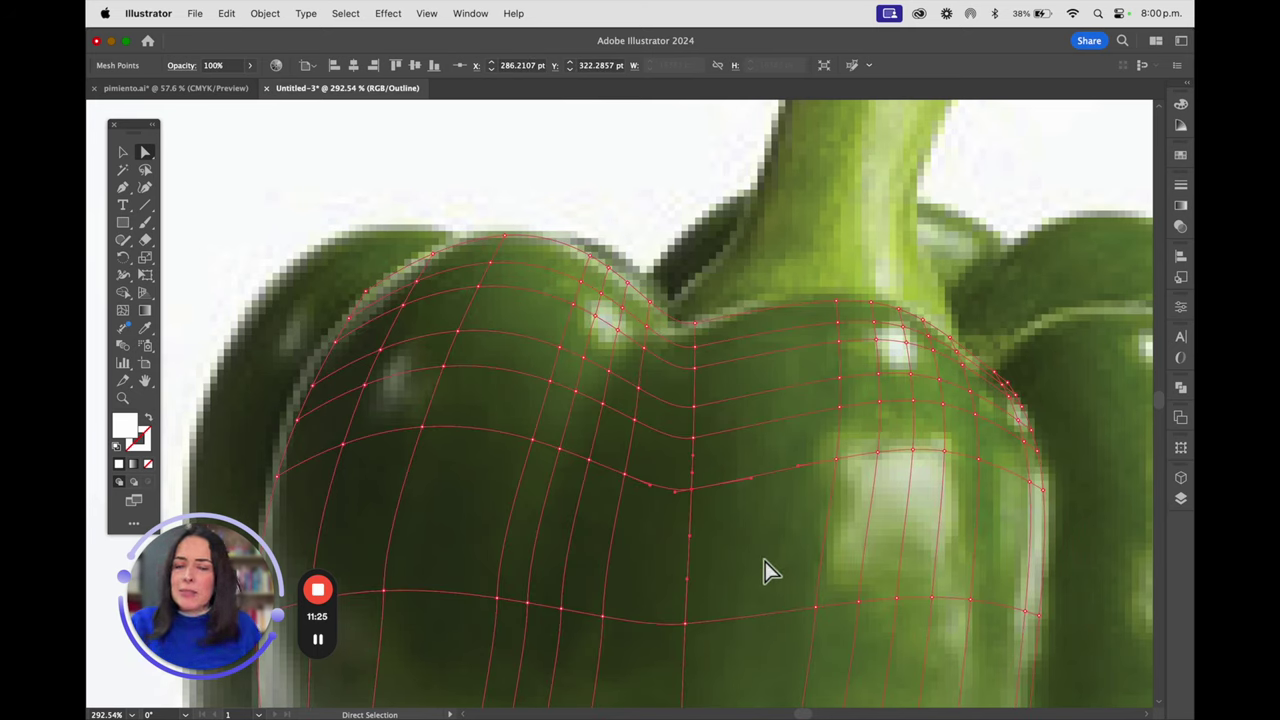
Add a vertical mesh line near the left edge and two horizontal lines across the lower lobe.
{"action": "key", "text": "h"}
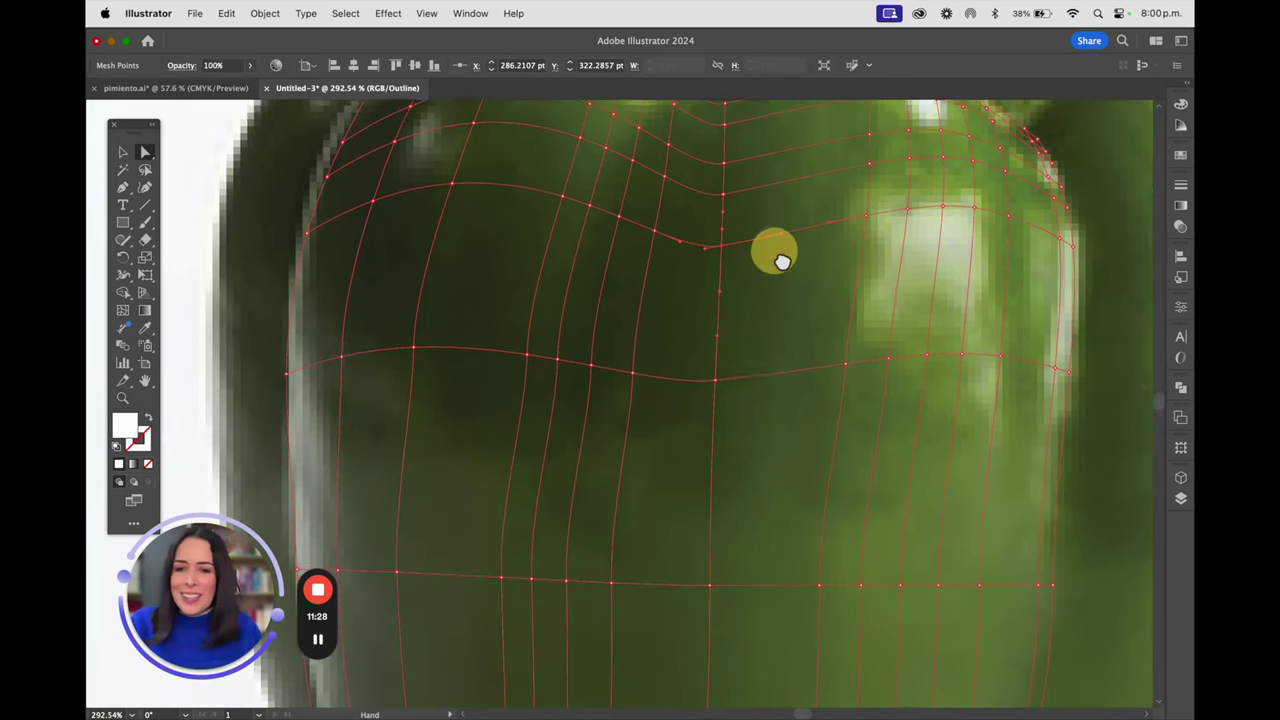
{"action": "left_click_drag", "start_coordinate": [783, 260], "coordinate": [571, 427]}
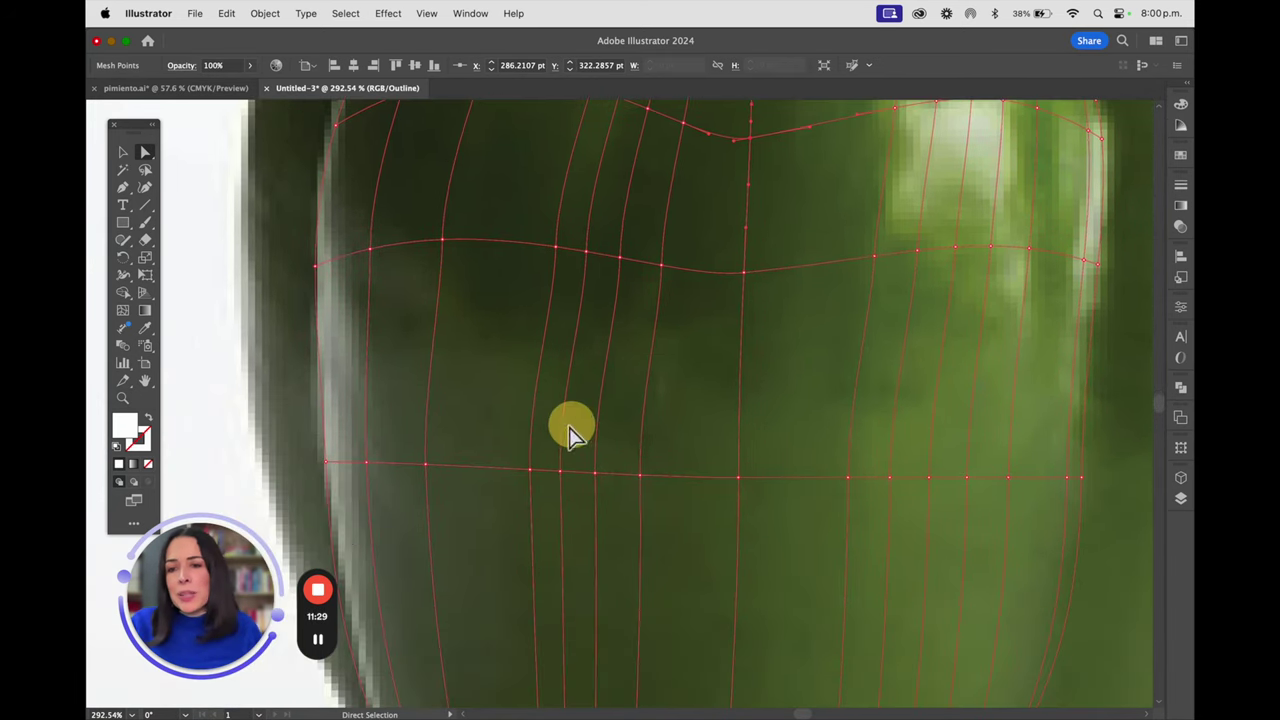
{"action": "left_click", "coordinate": [344, 463]}
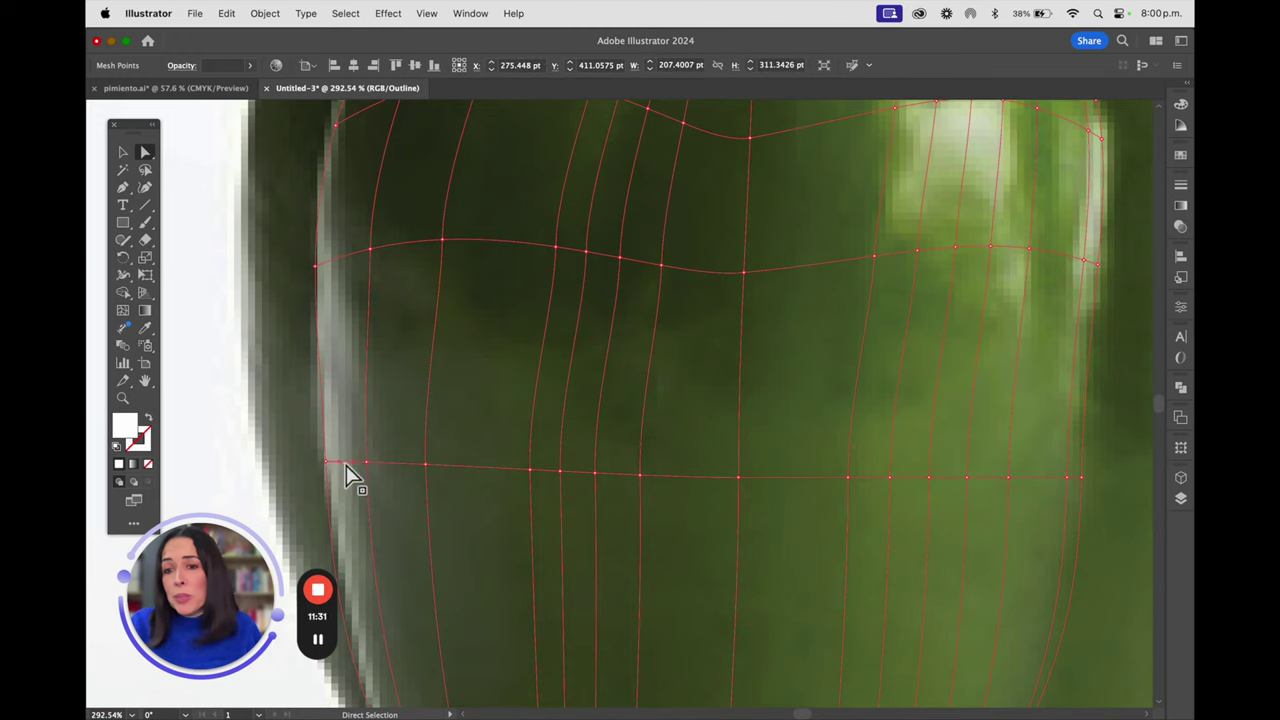
{"action": "left_click", "coordinate": [122, 310]}
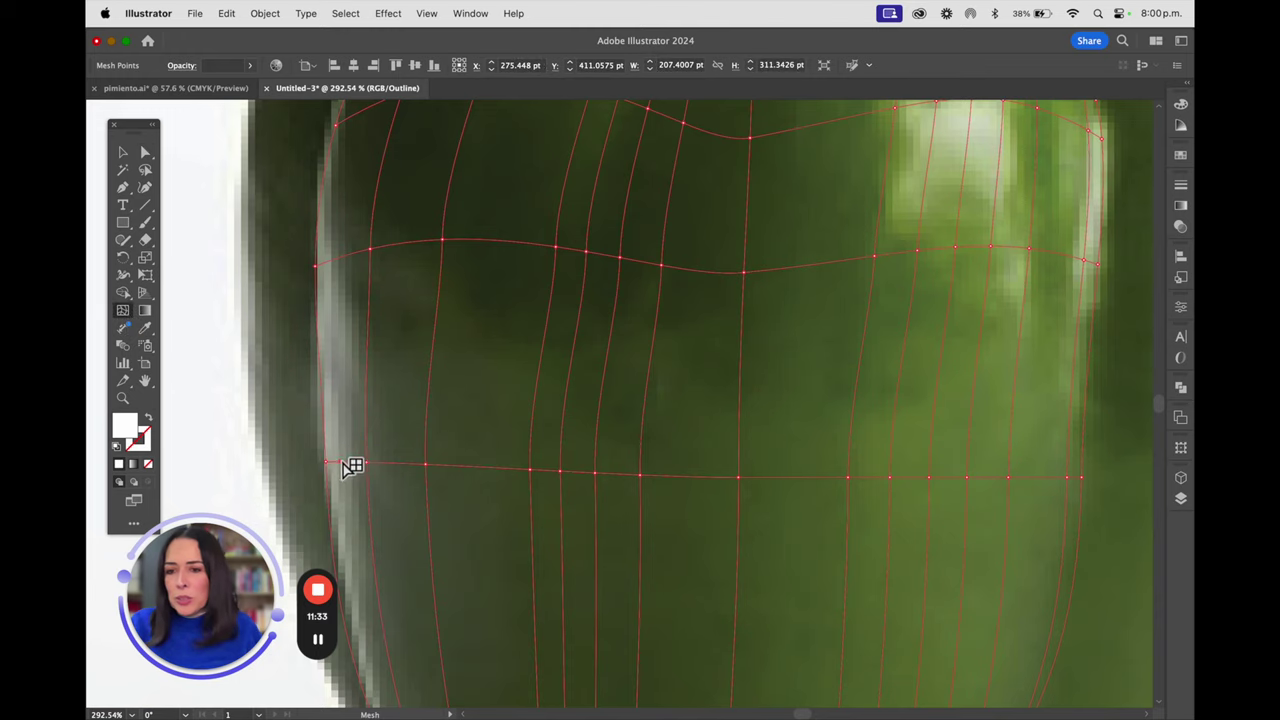
{"action": "left_click", "coordinate": [347, 463]}
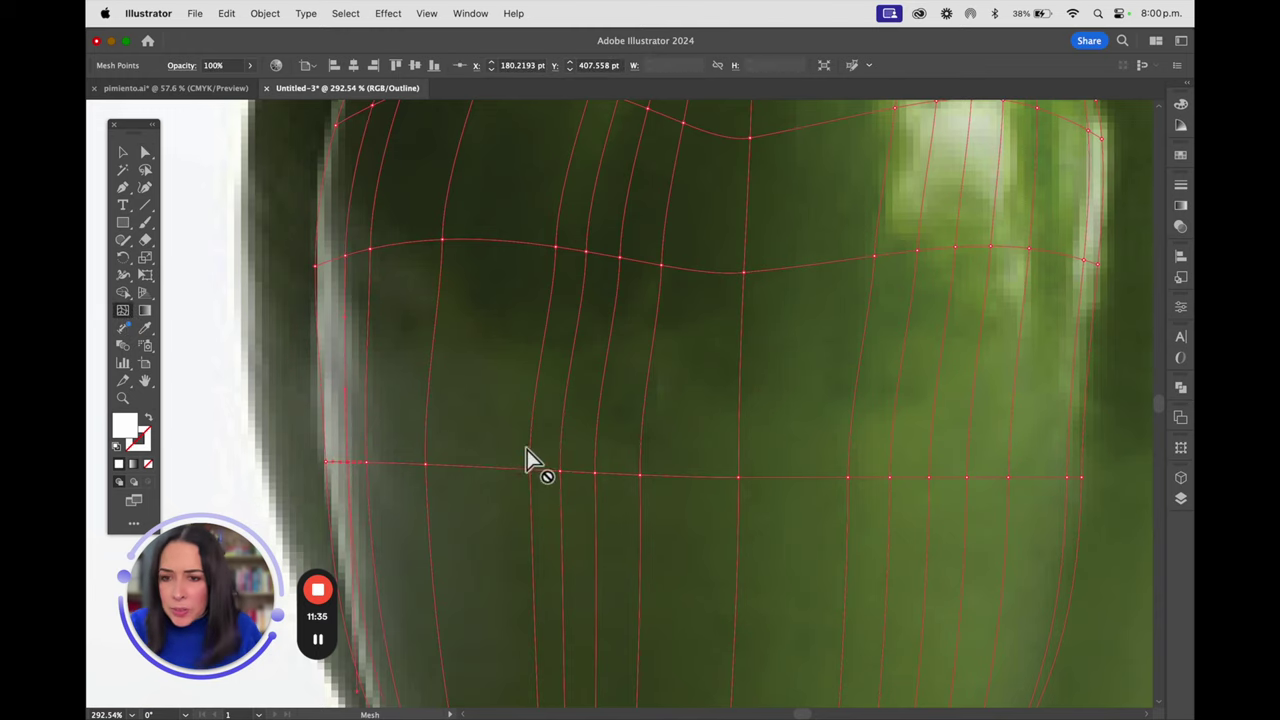
{"action": "scroll", "coordinate": [526, 457], "scroll_direction": "down", "scroll_amount": 10}
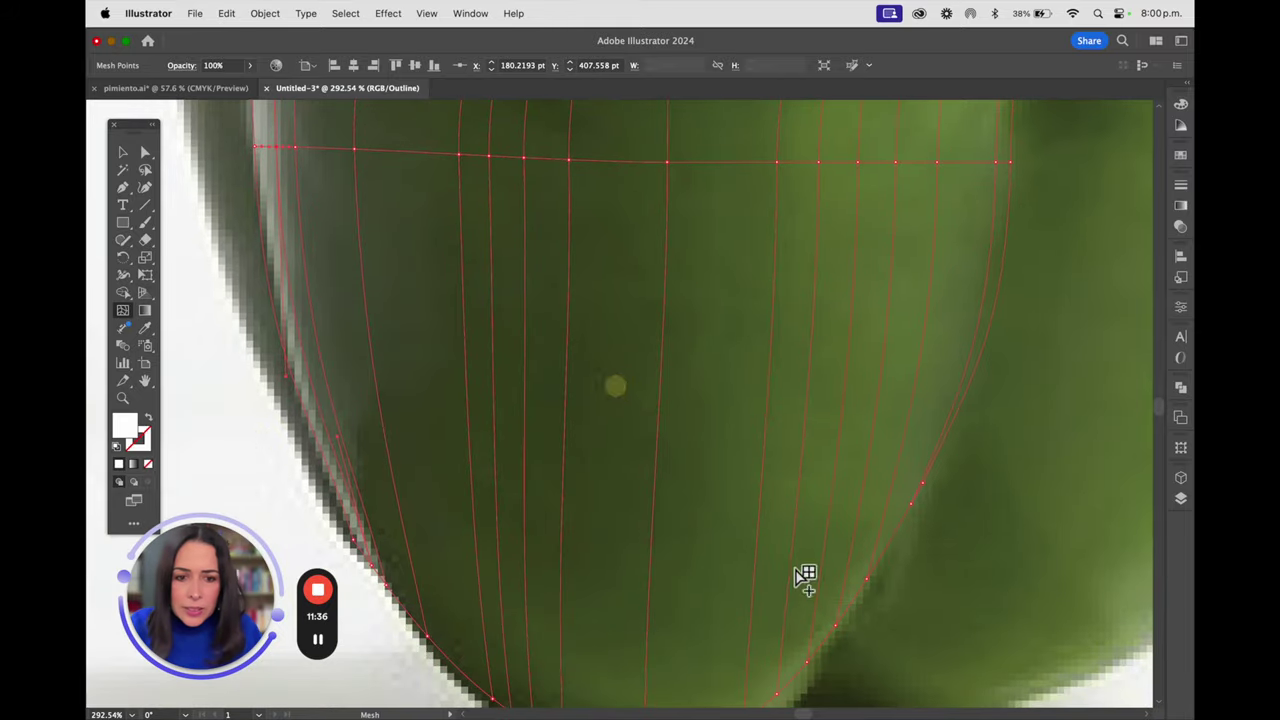
{"action": "left_click", "coordinate": [766, 522]}
{"action": "left_click", "coordinate": [780, 362]}
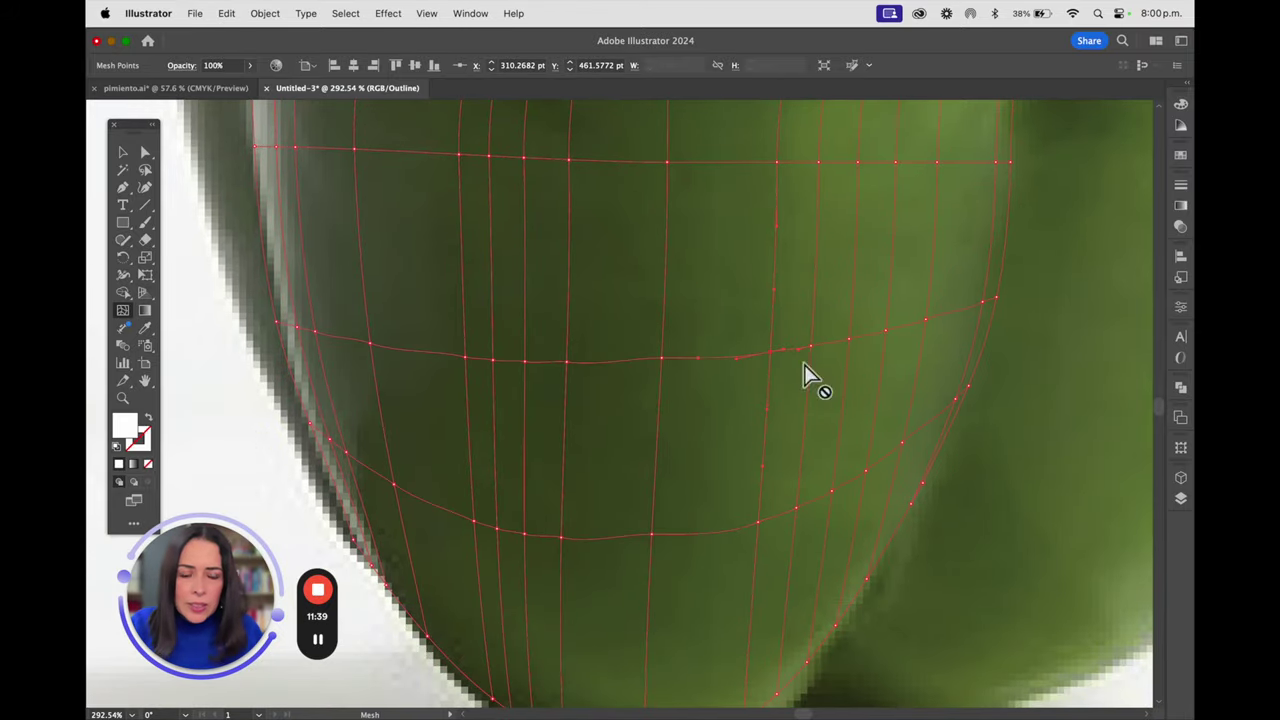
{"action": "scroll", "coordinate": [800, 480], "scroll_direction": "up", "scroll_amount": 9}
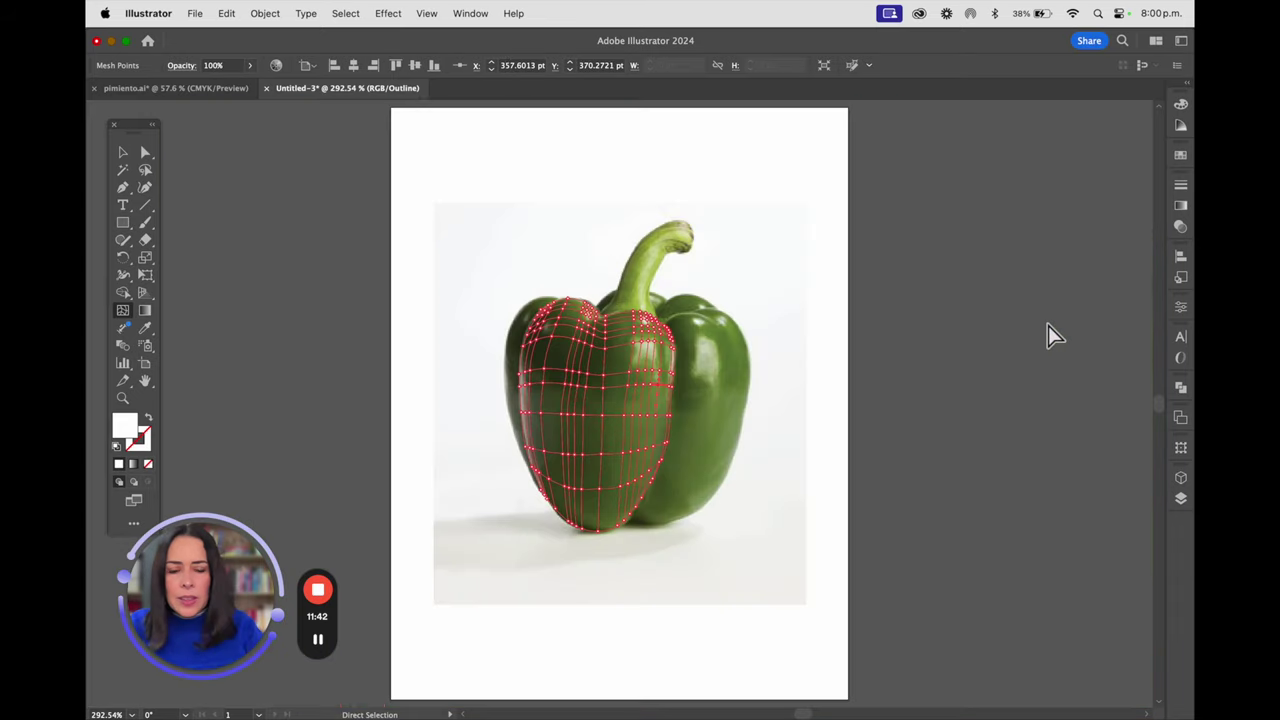
{"action": "key", "text": "super+0"}
{"action": "left_click_drag", "start_coordinate": [666, 380], "coordinate": [755, 489]}
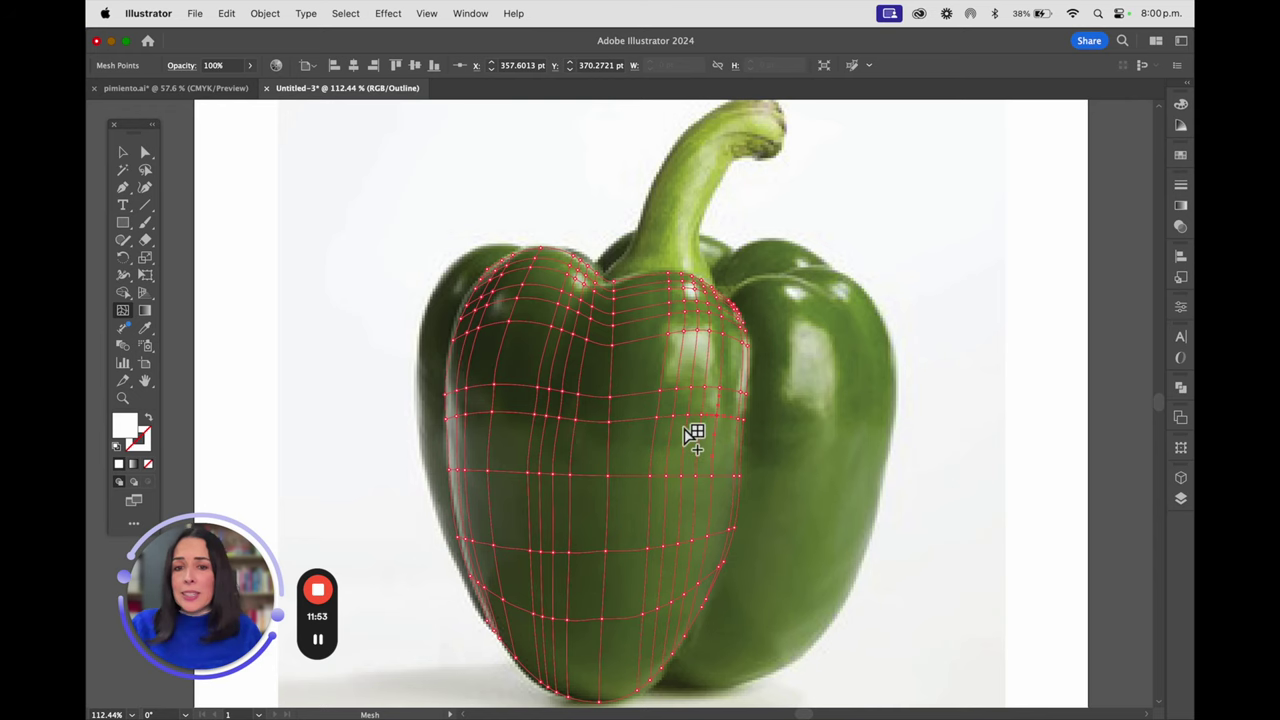
Add mesh lines along the right-side highlight and near the lobe's right edge.
{"action": "scroll", "coordinate": [690, 360], "scroll_direction": "up", "scroll_amount": 5}
{"action": "left_click", "coordinate": [660, 362]}
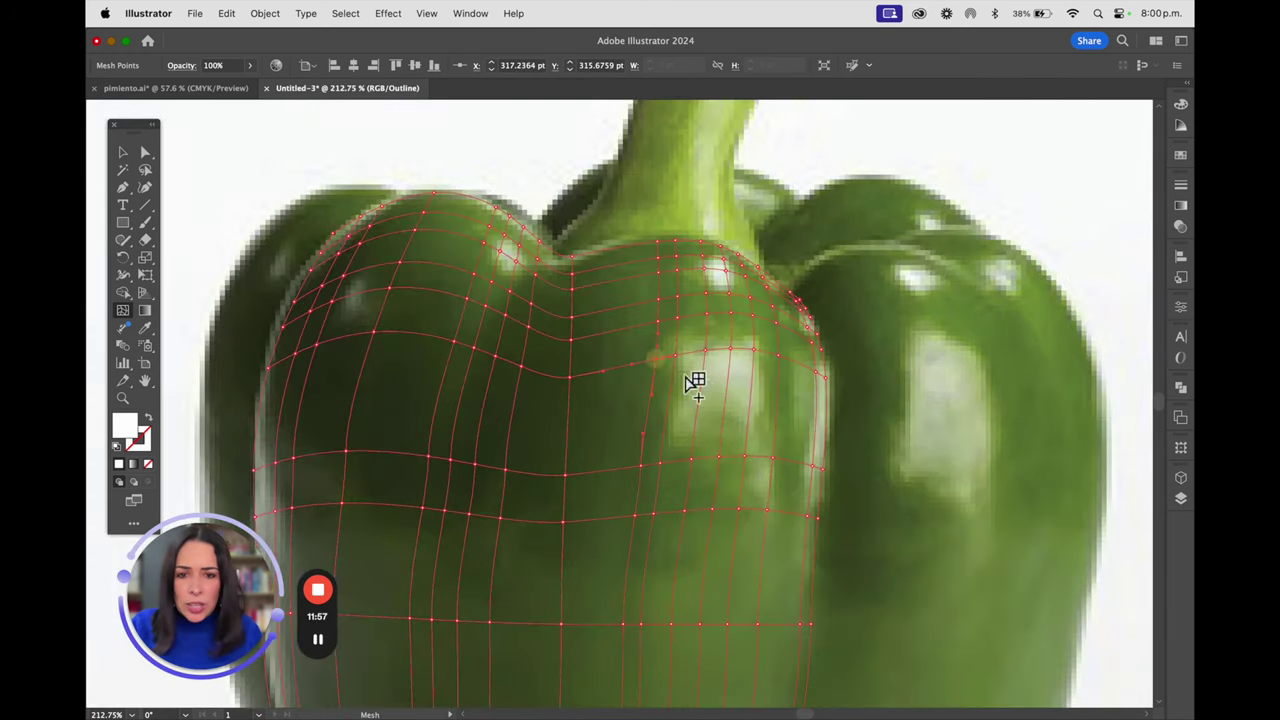
{"action": "left_click", "coordinate": [805, 340]}
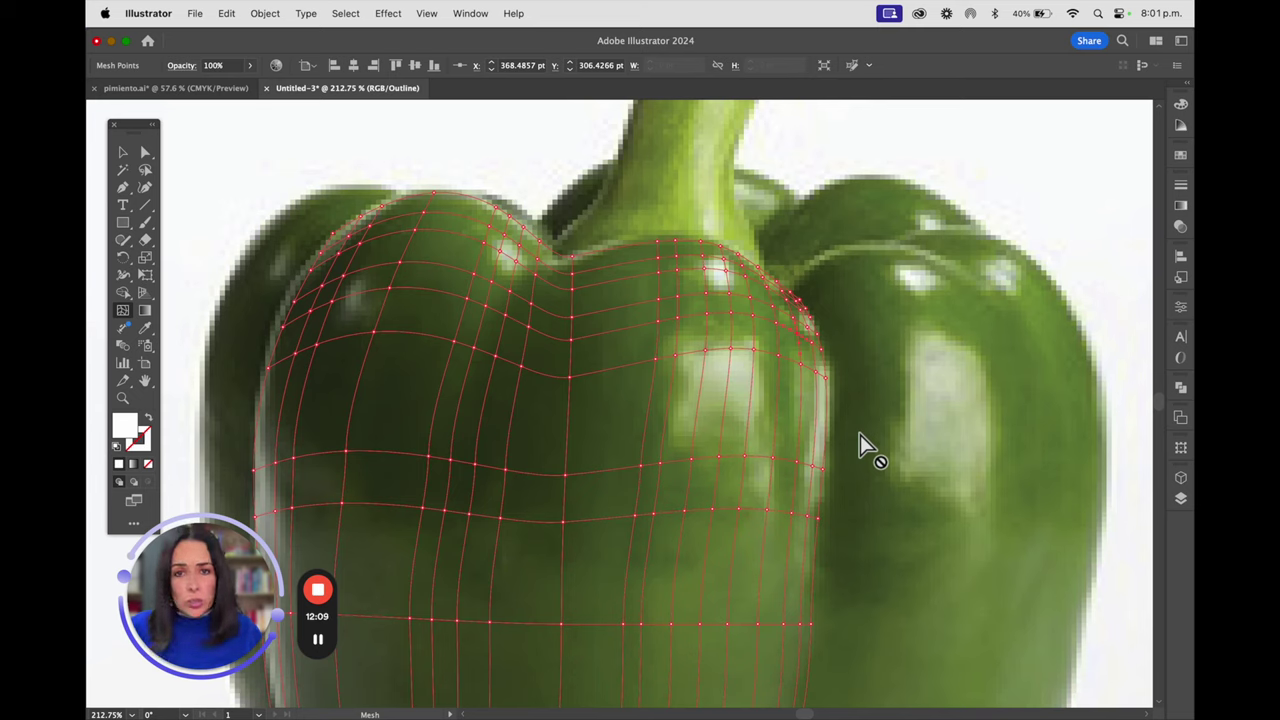
{"action": "left_click", "coordinate": [146, 328]}
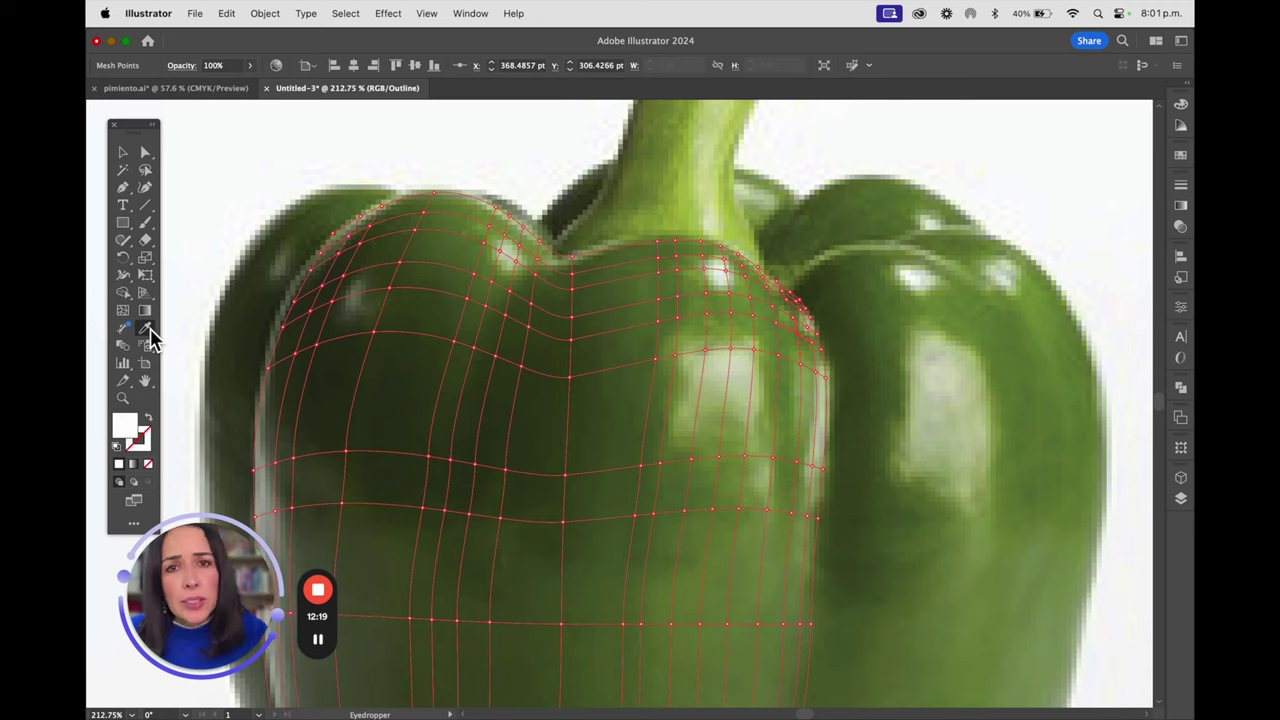
{"action": "left_click", "coordinate": [145, 153]}
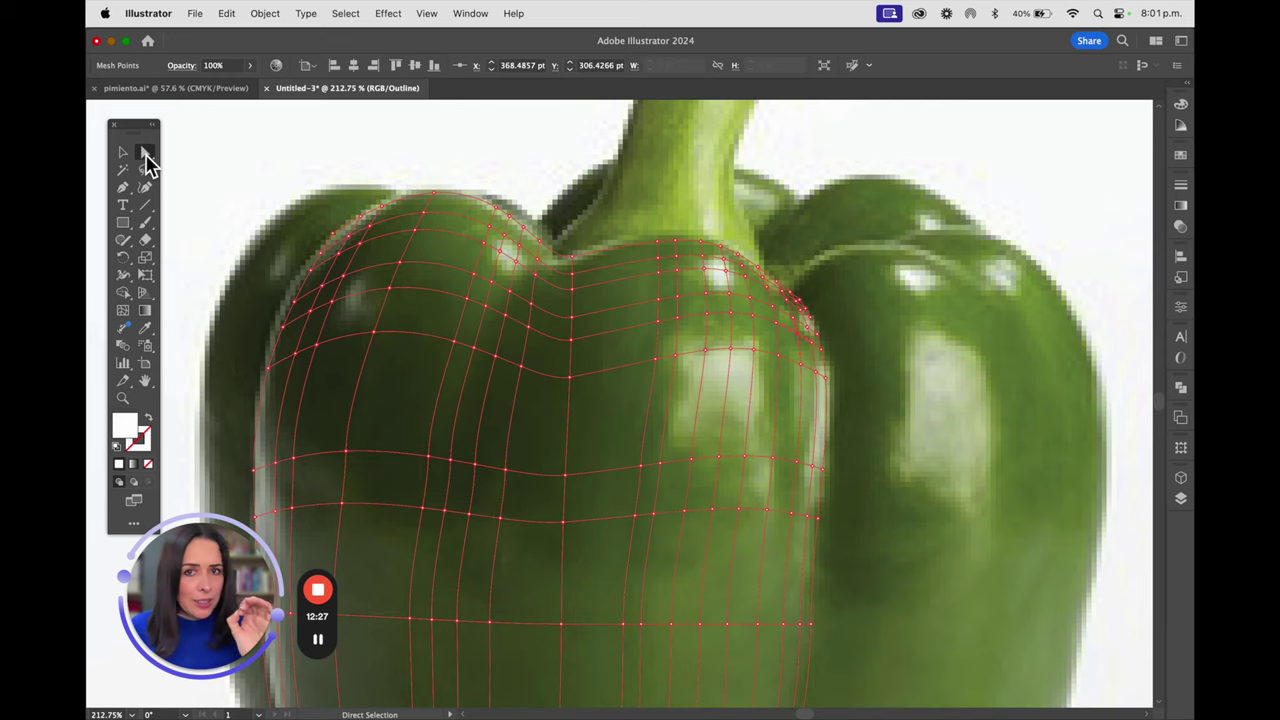
Give the upper-left and first top-edge mesh points the pepper edge's dark green.
{"action": "mouse_move", "coordinate": [400, 277]}
{"action": "left_mouse_down"}
{"action": "mouse_move", "coordinate": [406, 240]}
{"action": "mouse_move", "coordinate": [530, 366]}
{"action": "left_mouse_up"}
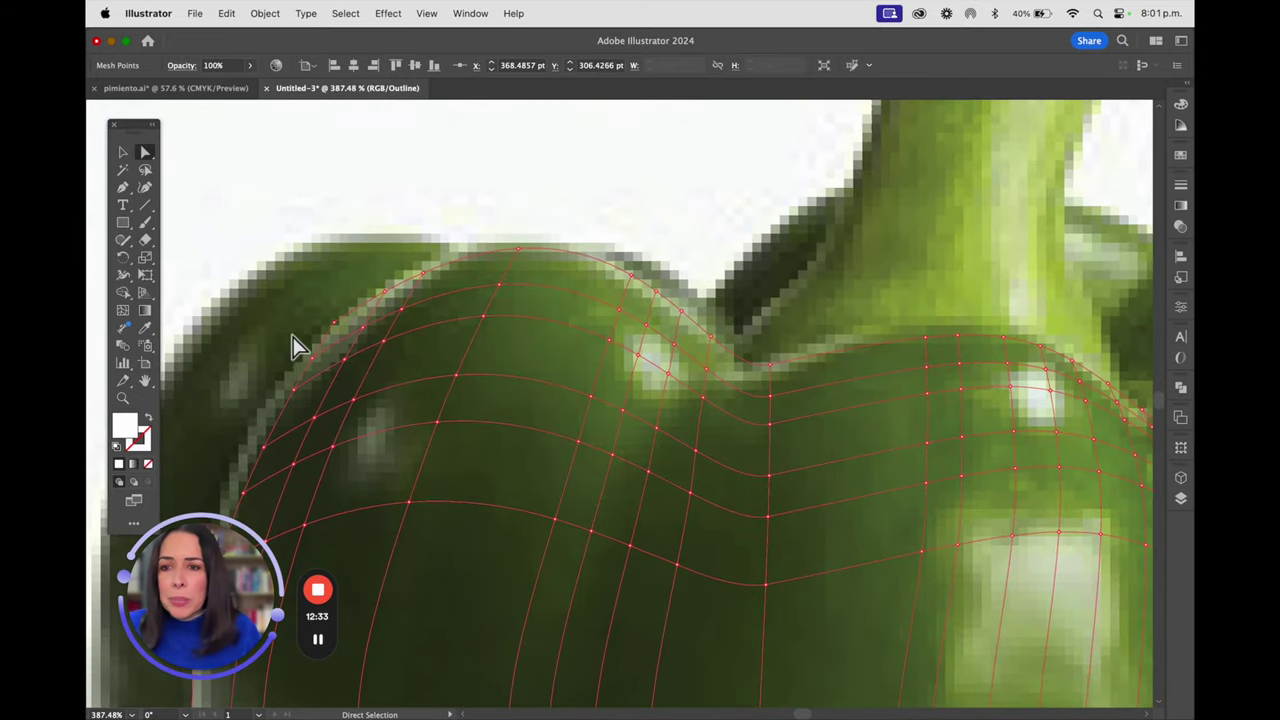
{"action": "left_click", "coordinate": [335, 325]}
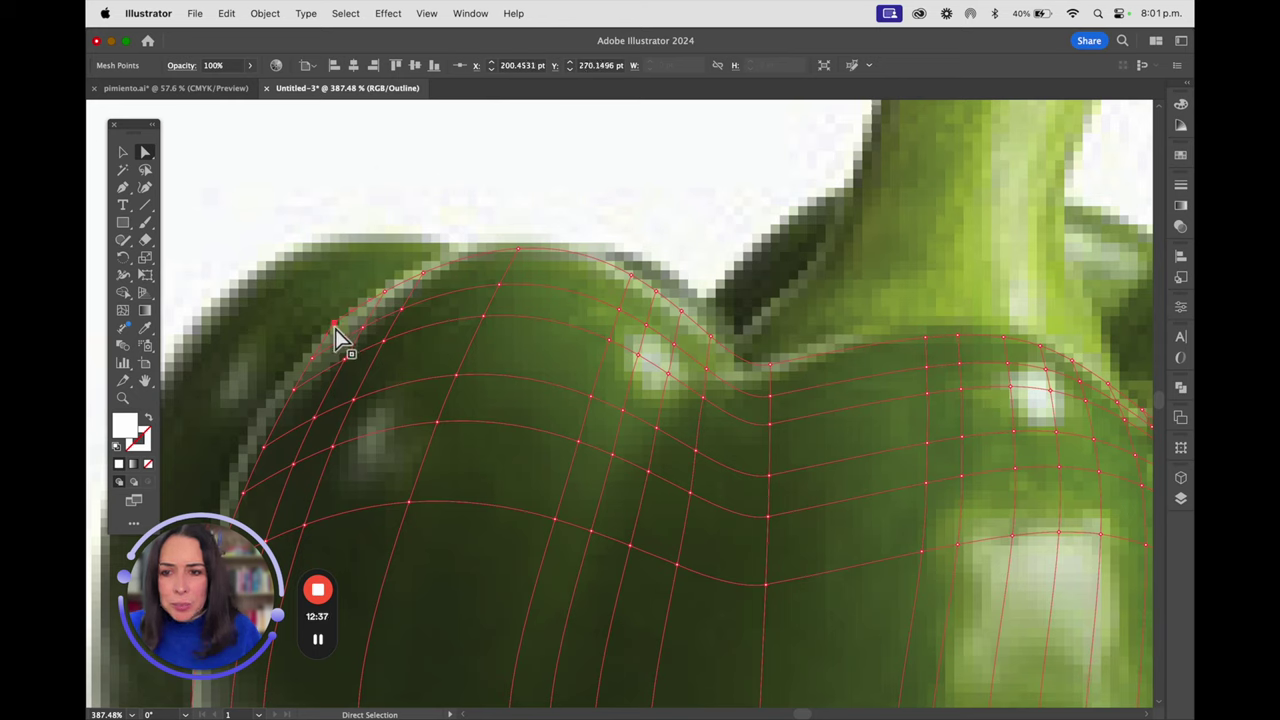
{"action": "left_click", "coordinate": [146, 328]}
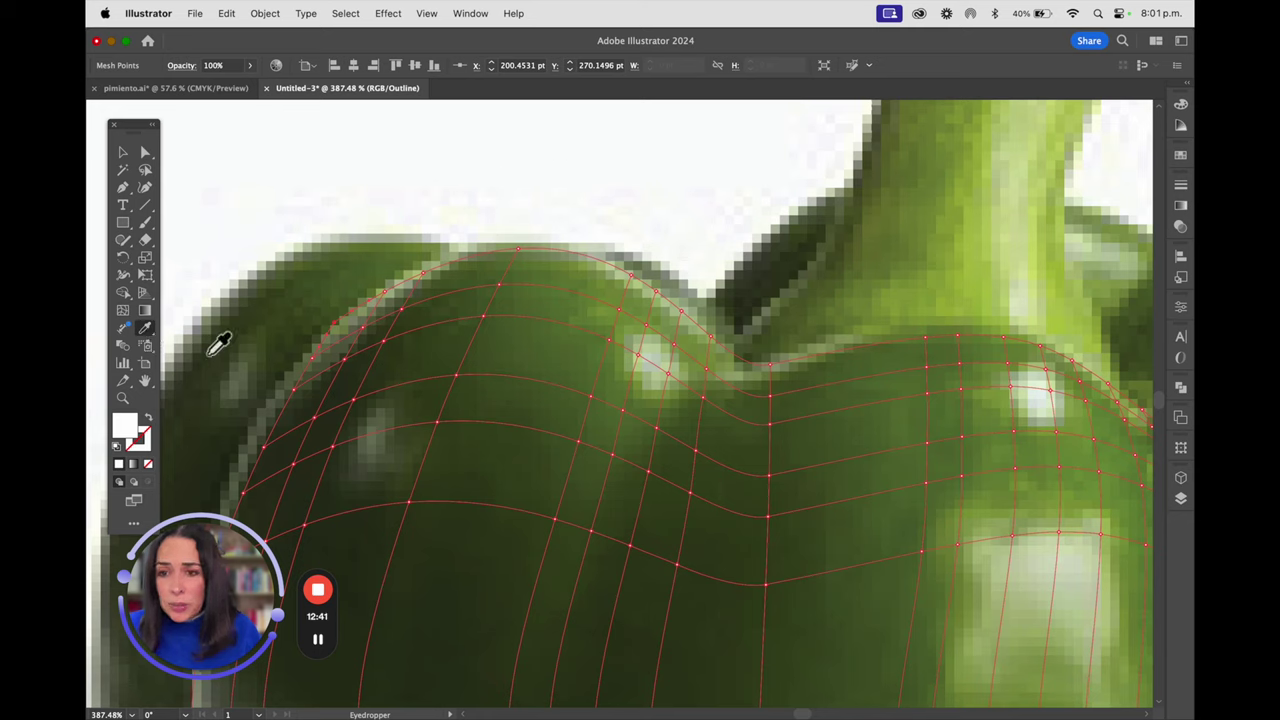
{"action": "left_click", "coordinate": [338, 332]}
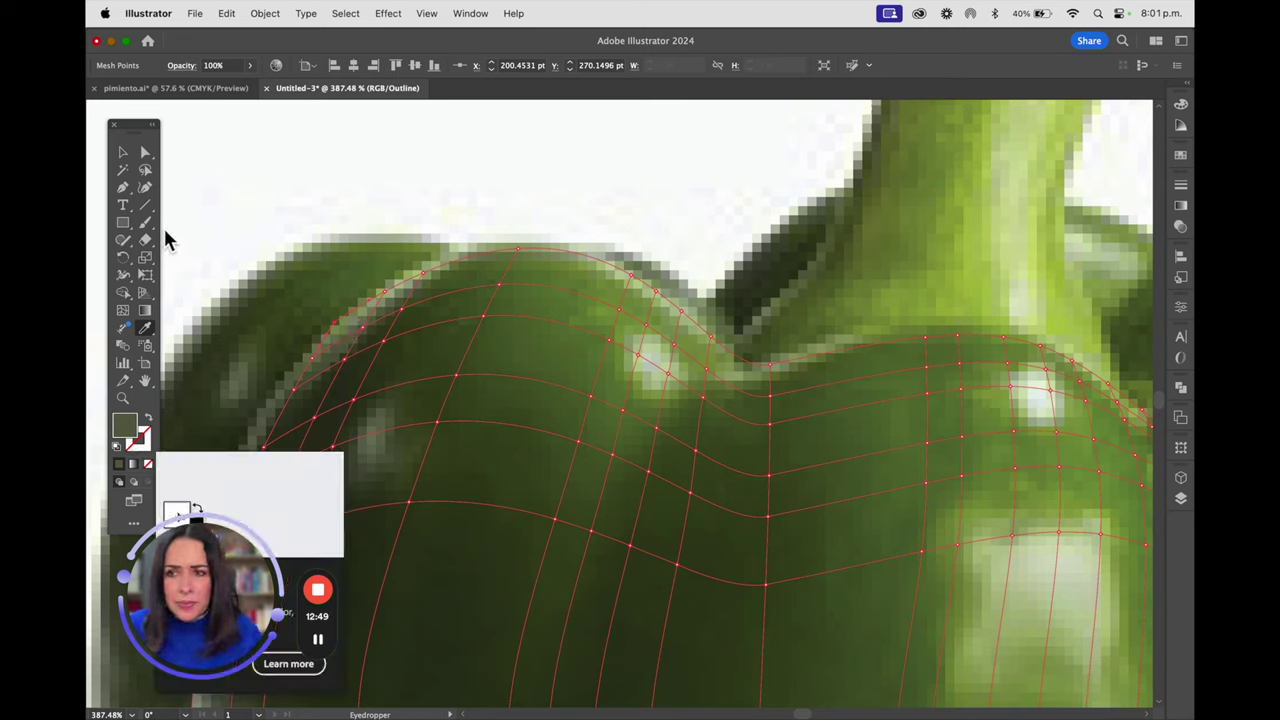
{"action": "left_click", "coordinate": [146, 153]}
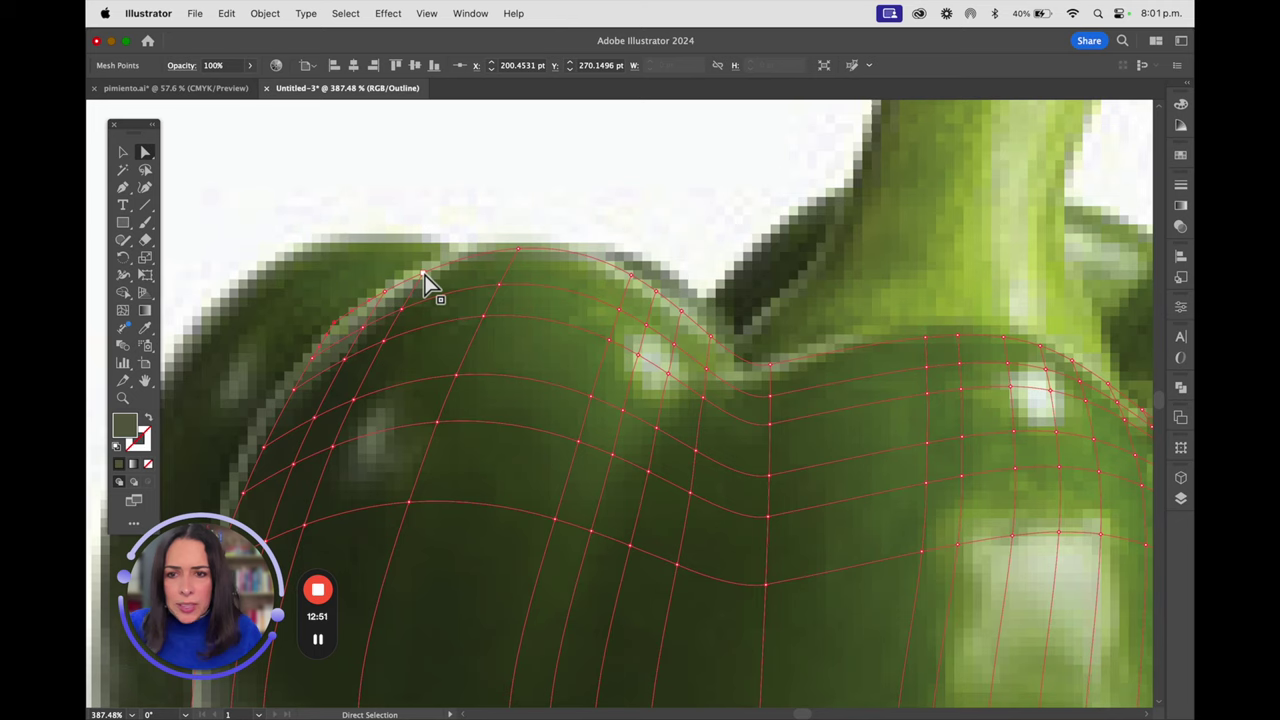
{"action": "left_click", "coordinate": [387, 291]}
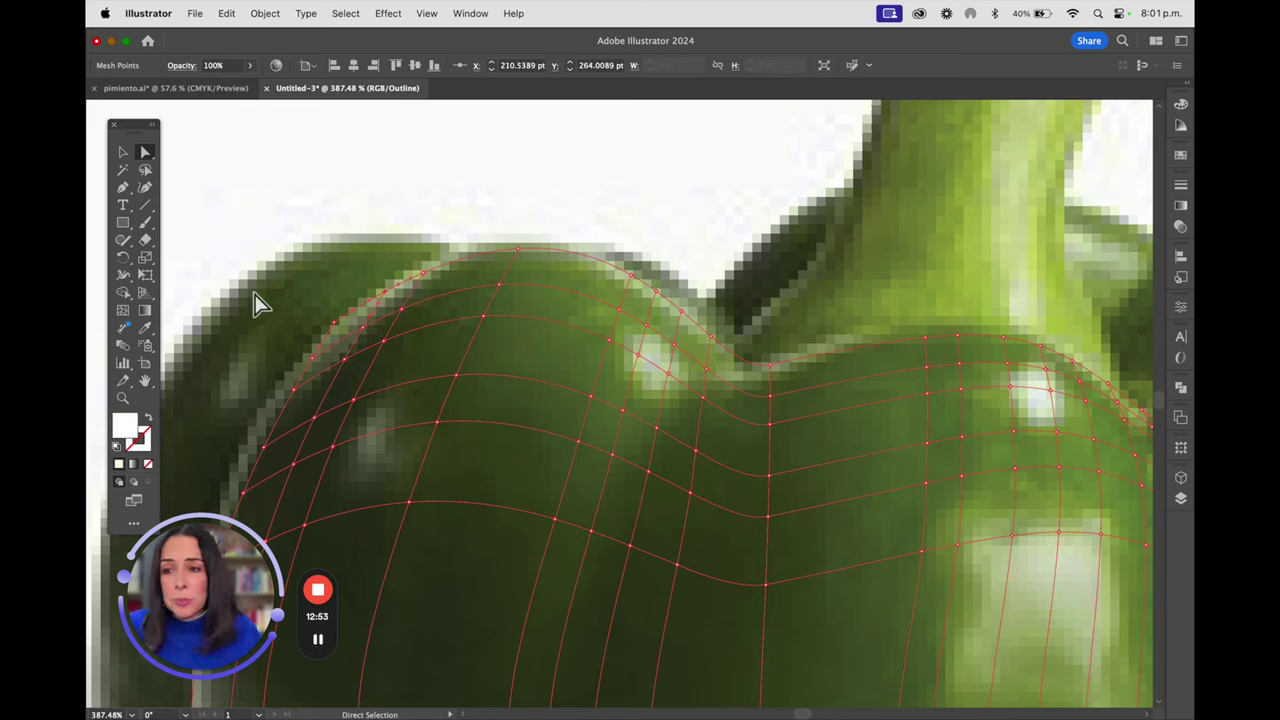
{"action": "left_click", "coordinate": [146, 327]}
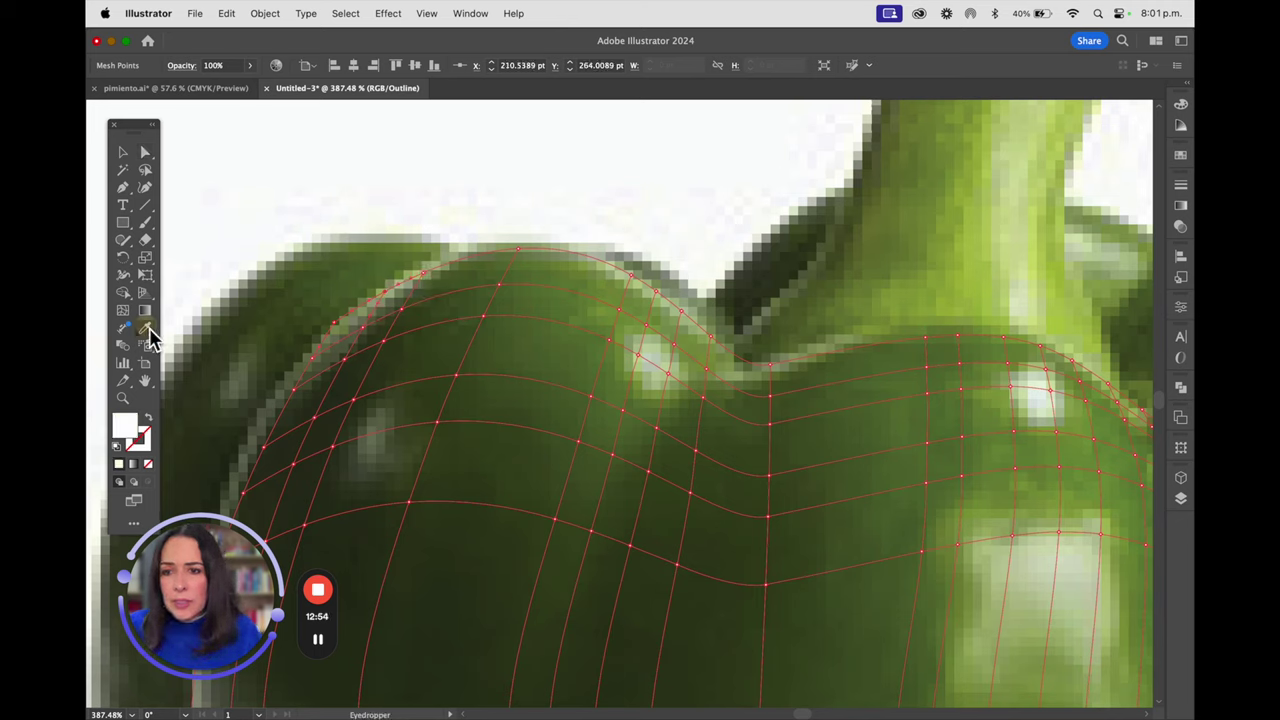
{"action": "left_click", "coordinate": [386, 305]}
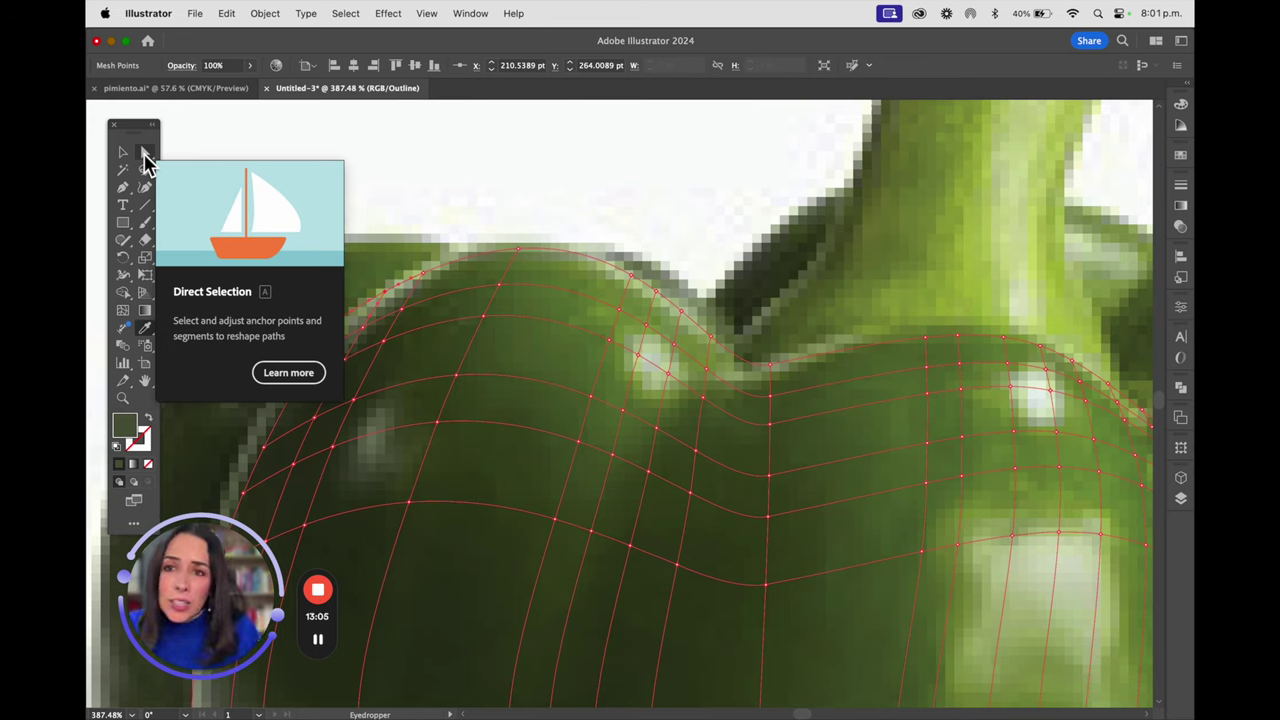
Colour the next two top-edge mesh points with lighter greens sampled from the photo.
{"action": "left_click", "coordinate": [142, 333]}
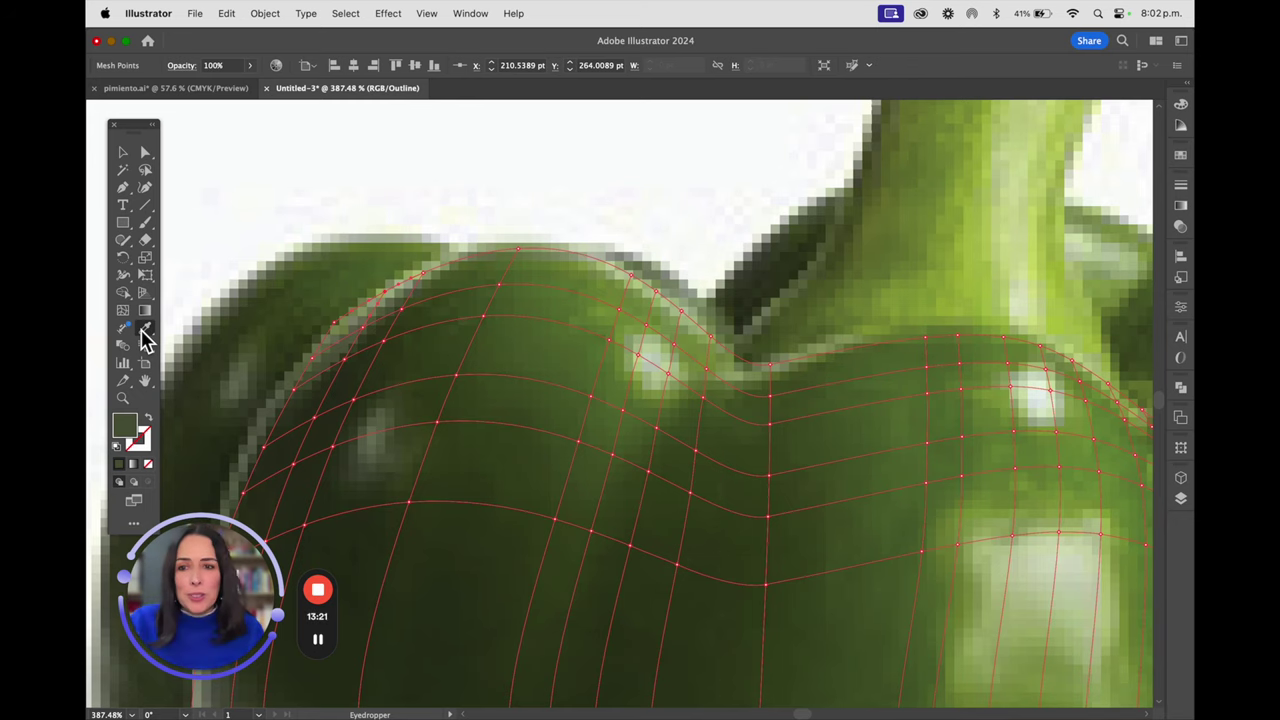
{"action": "key", "text": "a"}
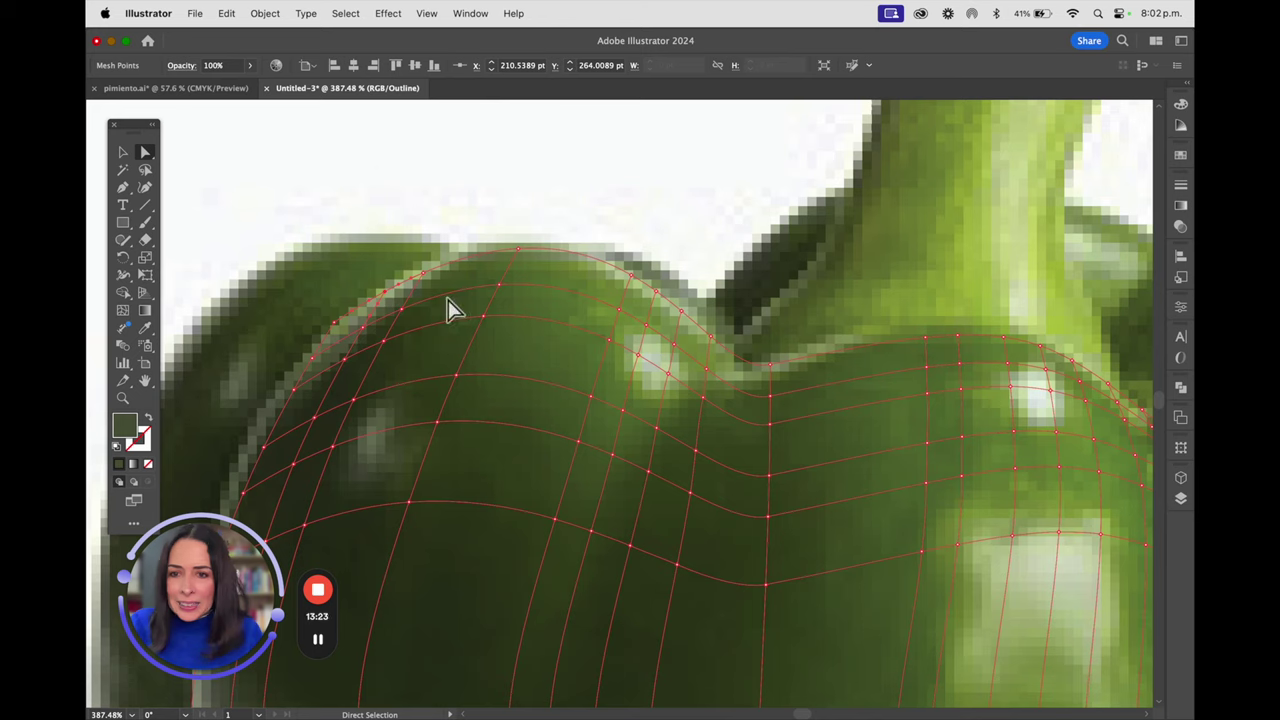
{"action": "left_click", "coordinate": [521, 255]}
{"action": "key", "text": "i"}
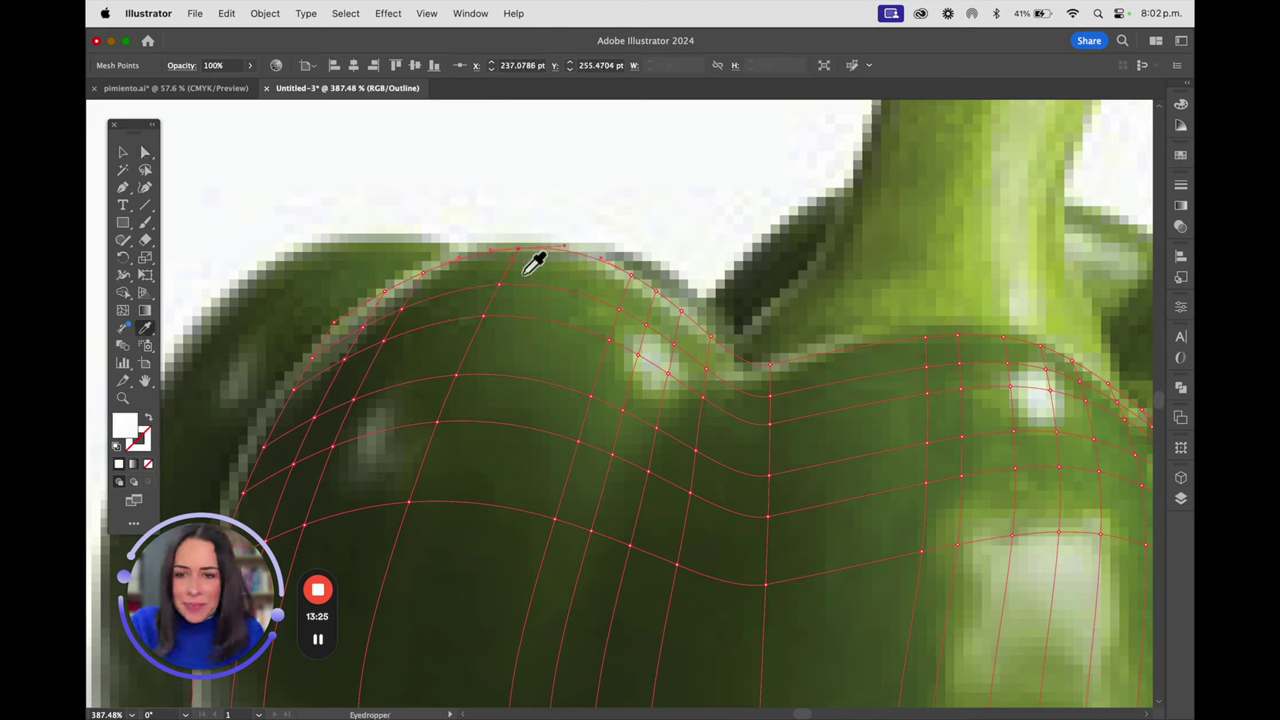
{"action": "left_click", "coordinate": [522, 260]}
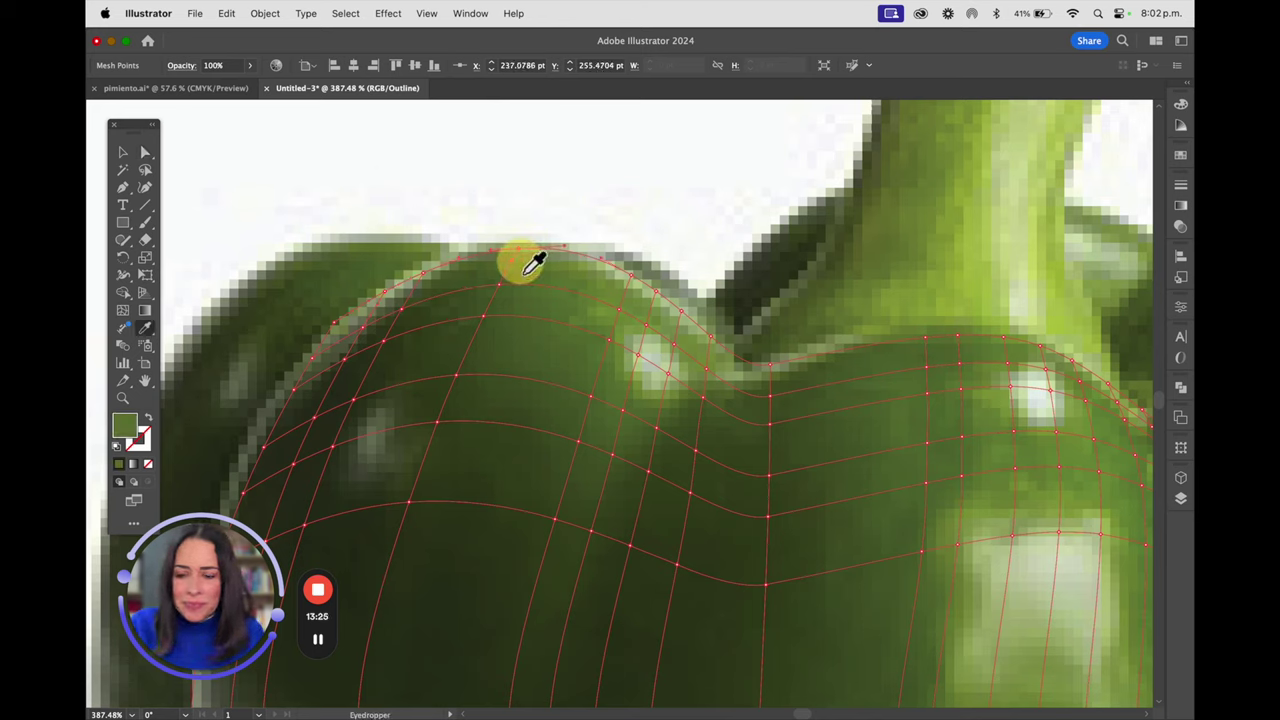
{"action": "left_click", "coordinate": [636, 284], "text": "super"}
{"action": "left_click", "coordinate": [637, 286]}
{"action": "left_click", "coordinate": [646, 286]}
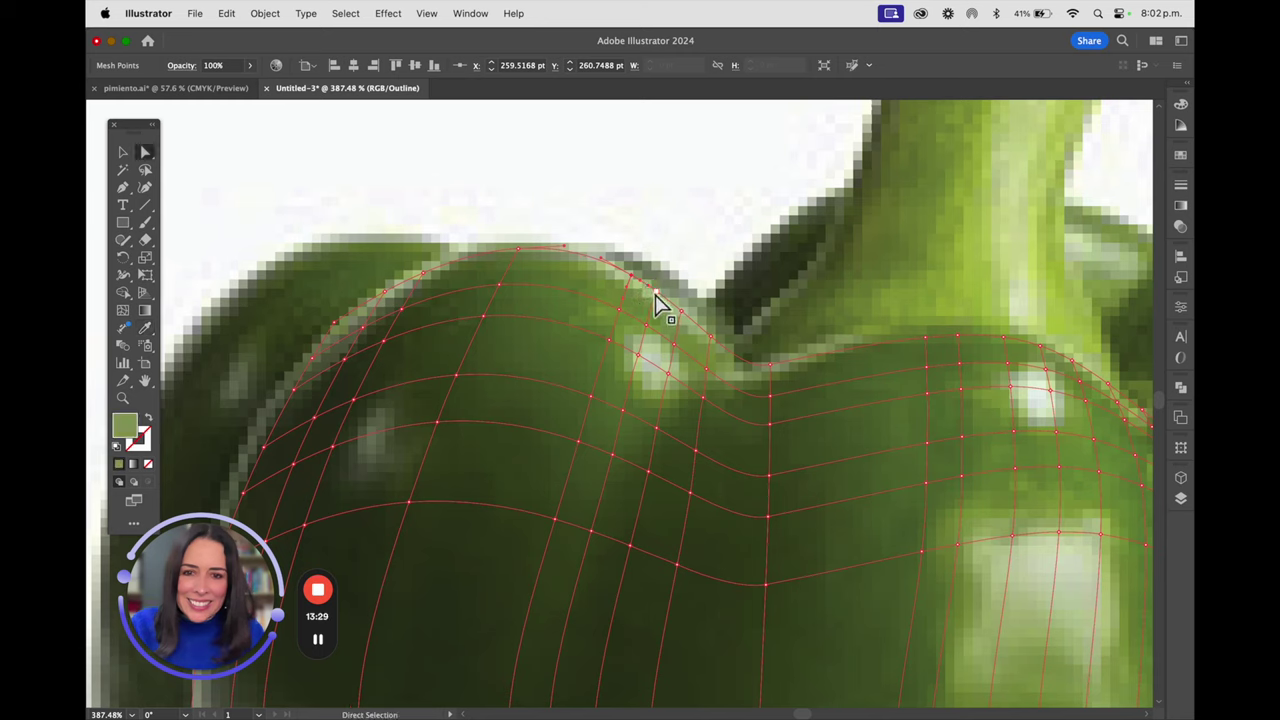
Sample photo colours into the edge points leading down into the dip near the stem.
{"action": "left_click", "coordinate": [660, 297], "text": "super"}
{"action": "left_click", "coordinate": [659, 302]}
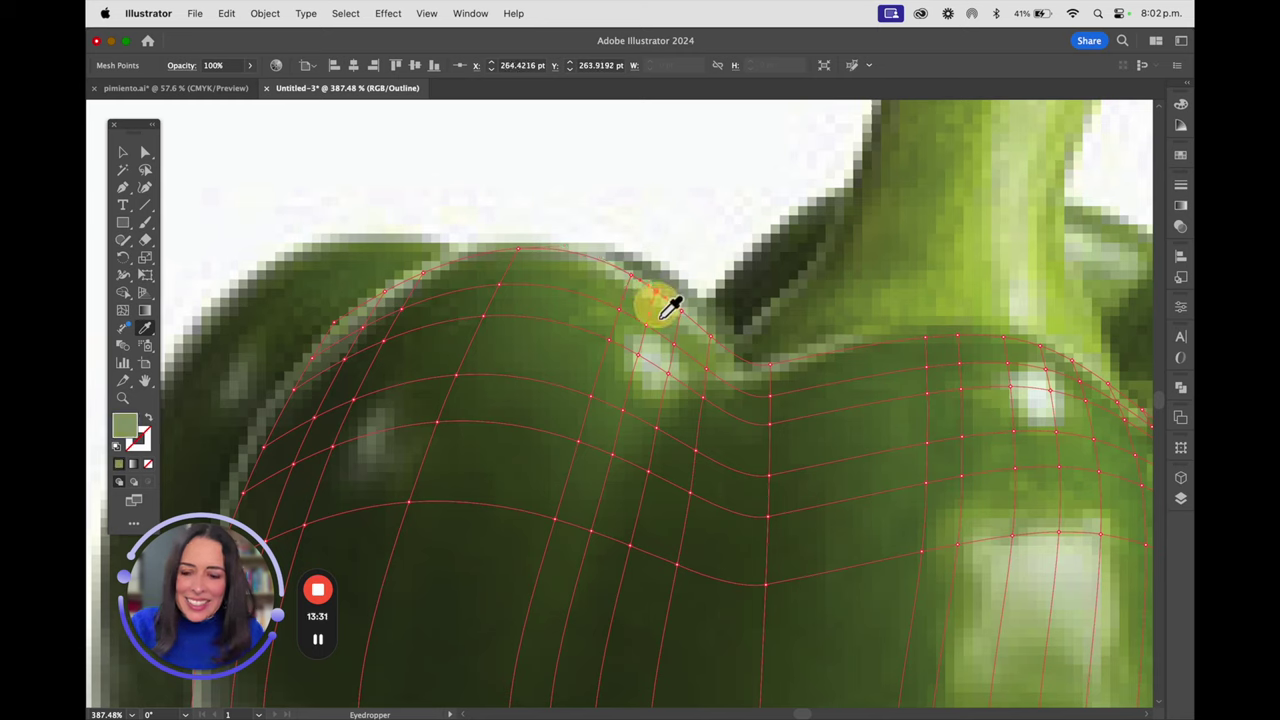
{"action": "left_click", "coordinate": [684, 322], "text": "super"}
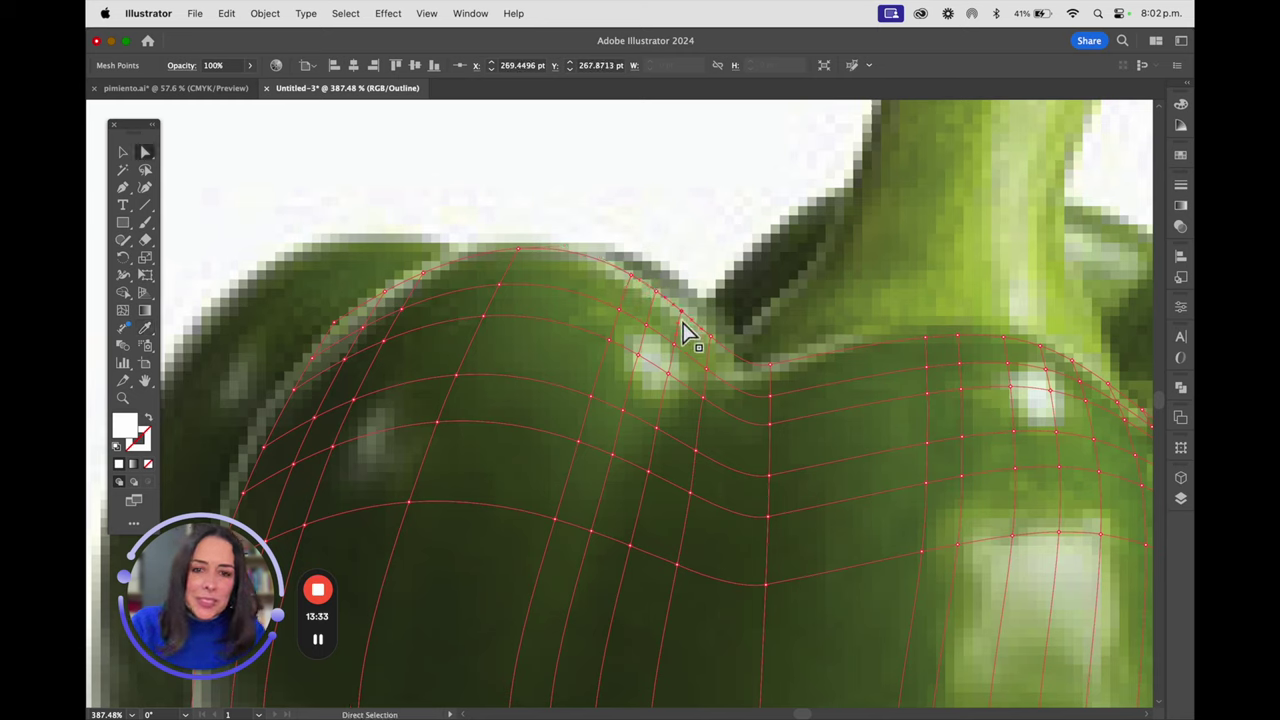
{"action": "left_click", "coordinate": [688, 339]}
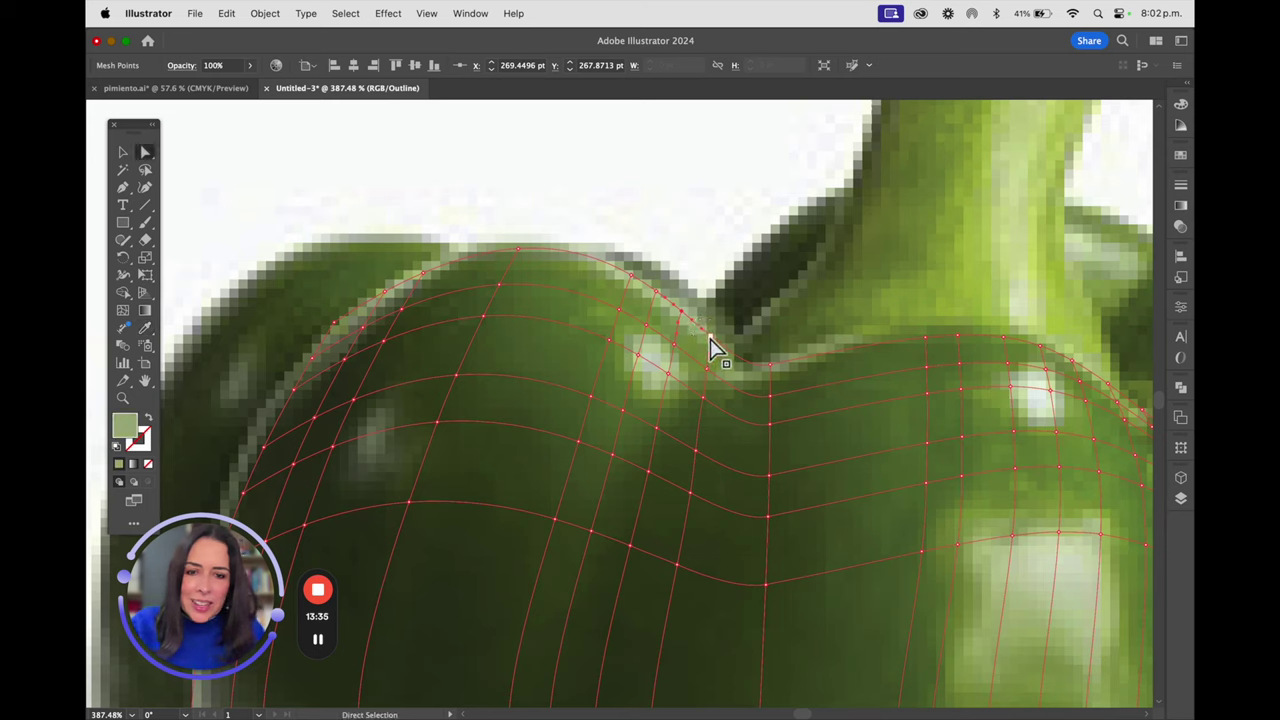
{"action": "left_click", "coordinate": [711, 345], "text": "super"}
{"action": "left_click", "coordinate": [717, 362]}
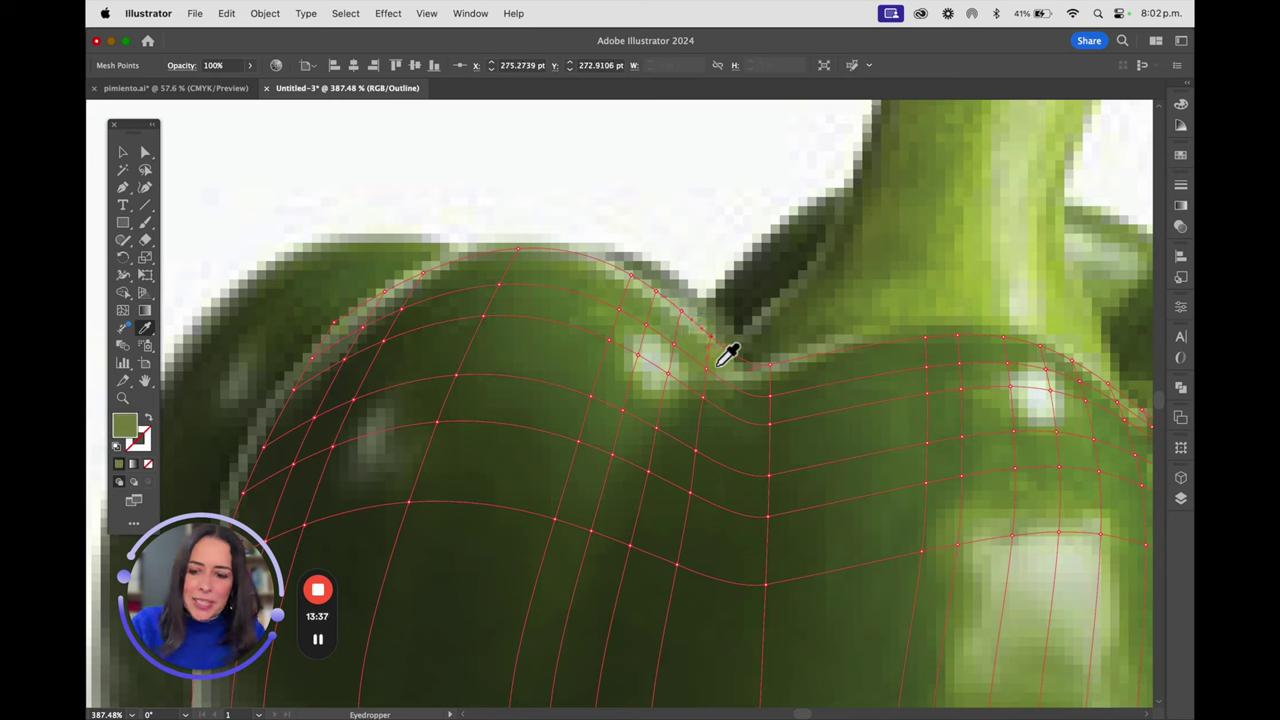
{"action": "left_click", "coordinate": [766, 364], "text": "super"}
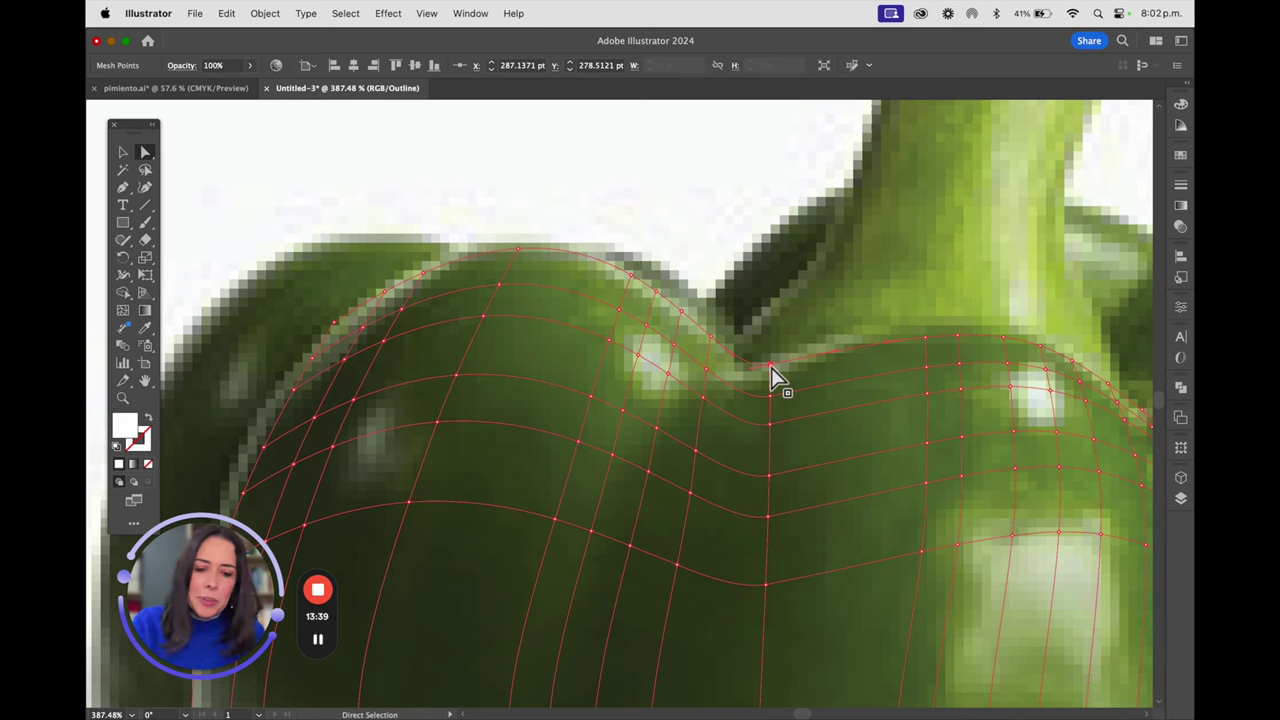
{"action": "left_click", "coordinate": [777, 377]}
Colour the right-side edge points, stem base and right curve with greens from the photo.
{"action": "left_click_drag", "start_coordinate": [880, 371], "coordinate": [740, 395]}
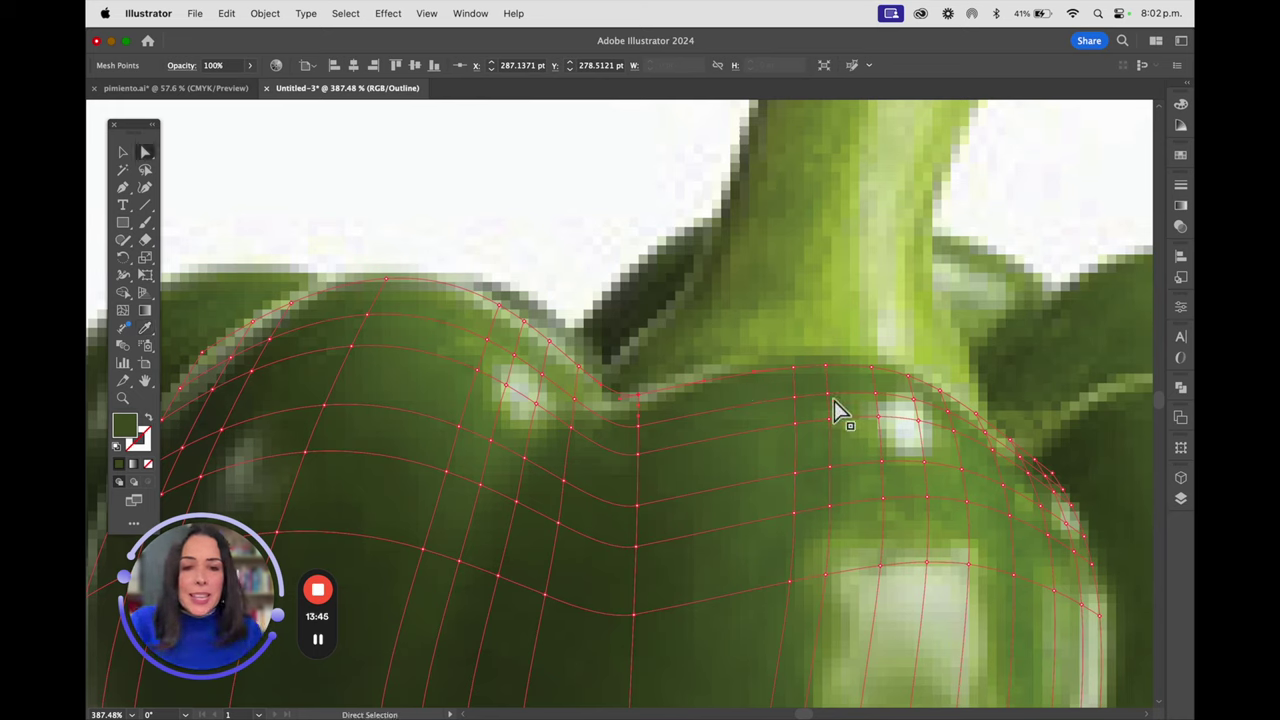
{"action": "left_click", "coordinate": [794, 368], "text": "super"}
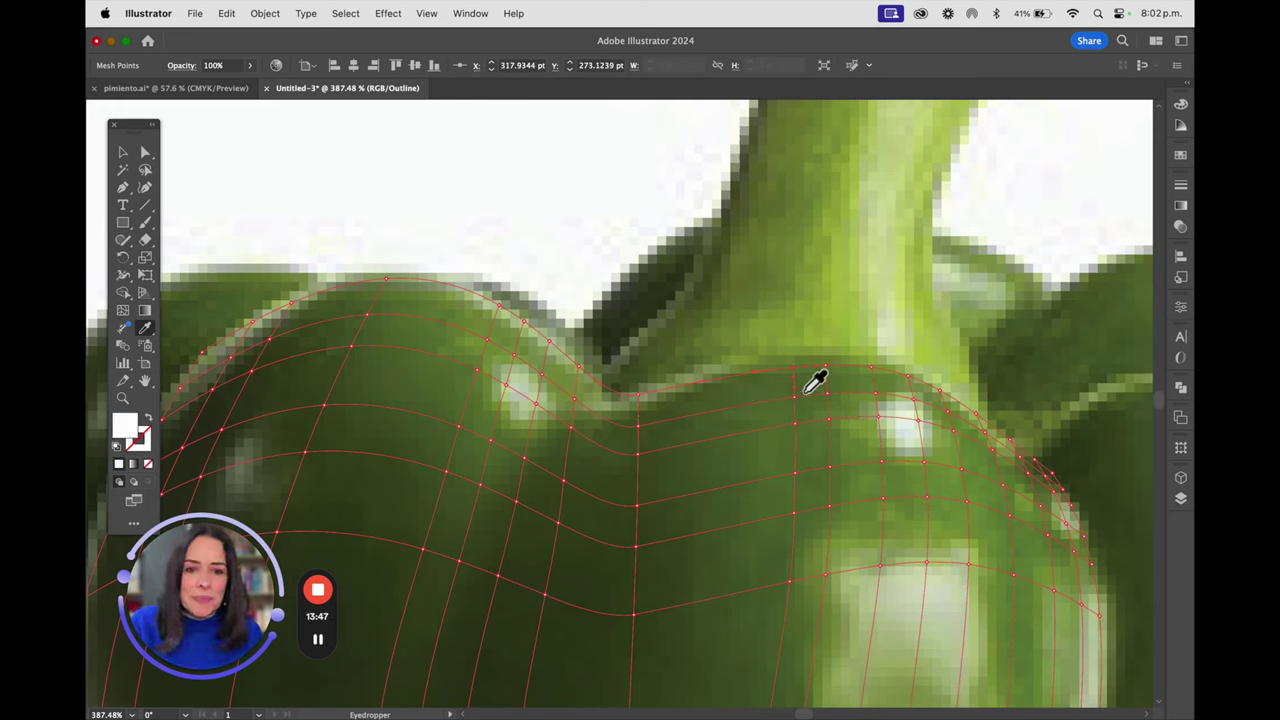
{"action": "left_click", "coordinate": [812, 378]}
{"action": "left_click", "coordinate": [828, 367], "text": "super"}
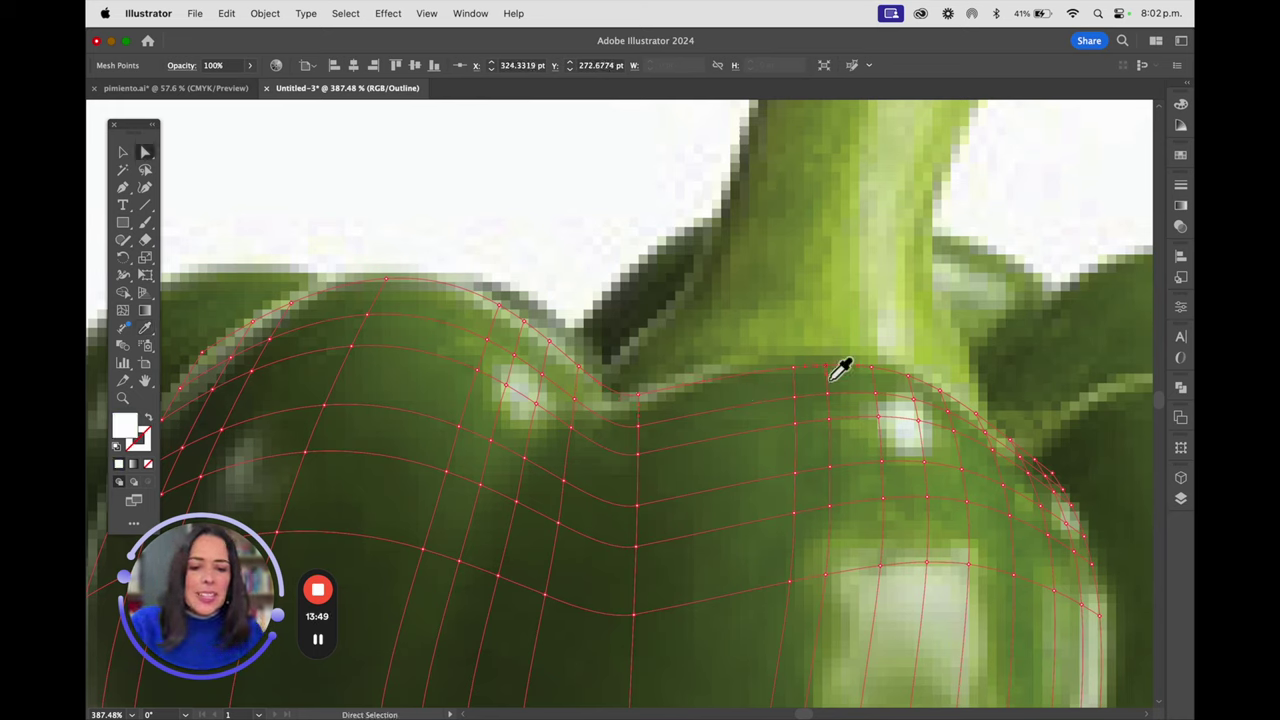
{"action": "left_click", "coordinate": [850, 374]}
{"action": "left_click", "coordinate": [870, 368], "text": "super"}
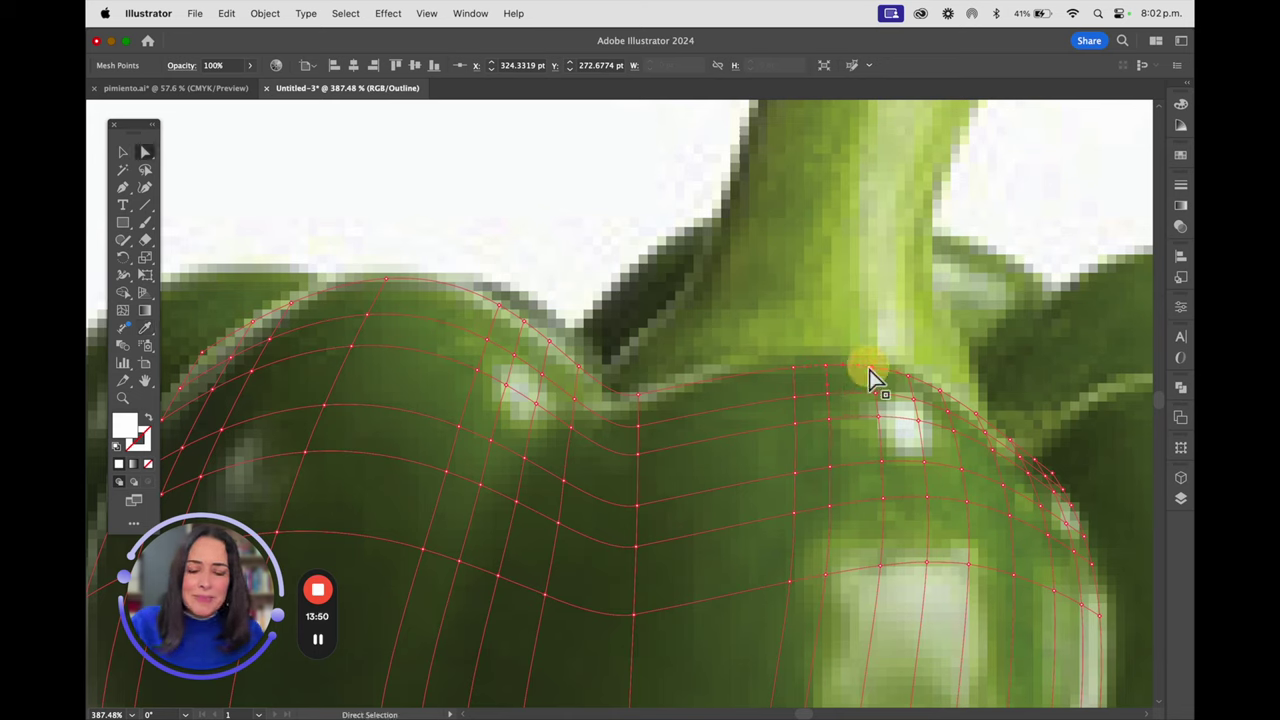
{"action": "left_click", "coordinate": [882, 389]}
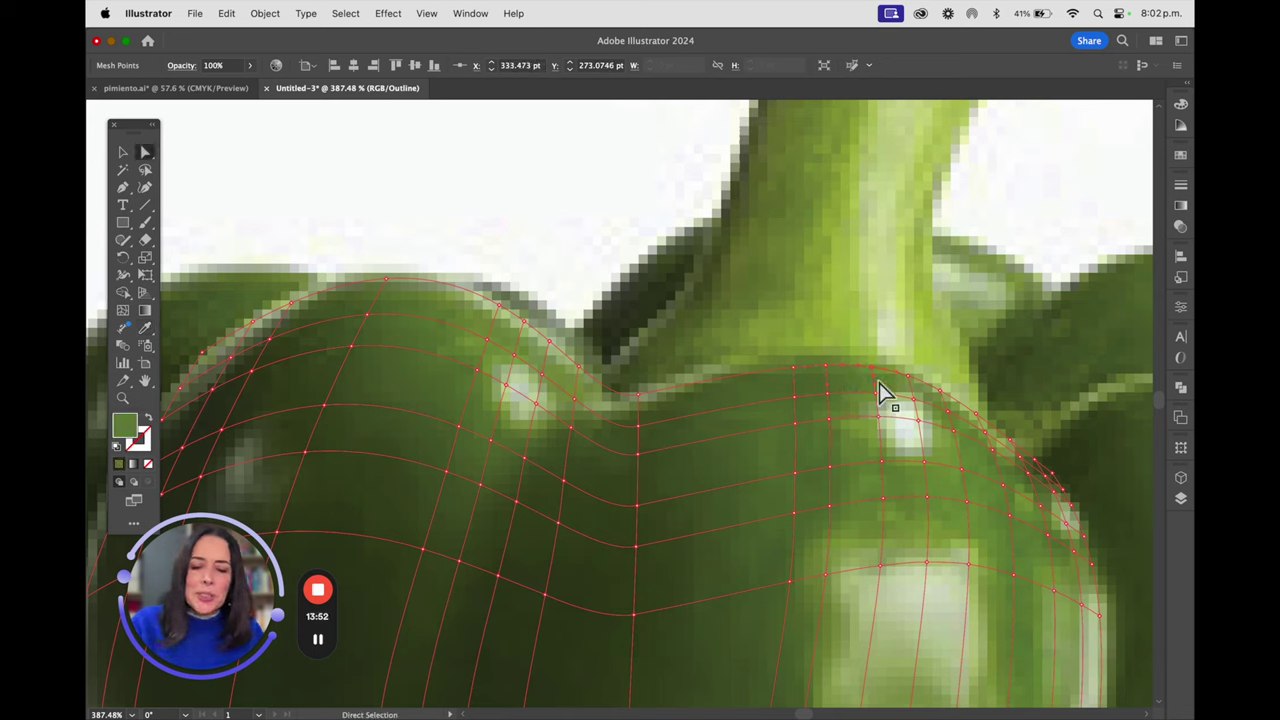
{"action": "left_click", "coordinate": [908, 380], "text": "super"}
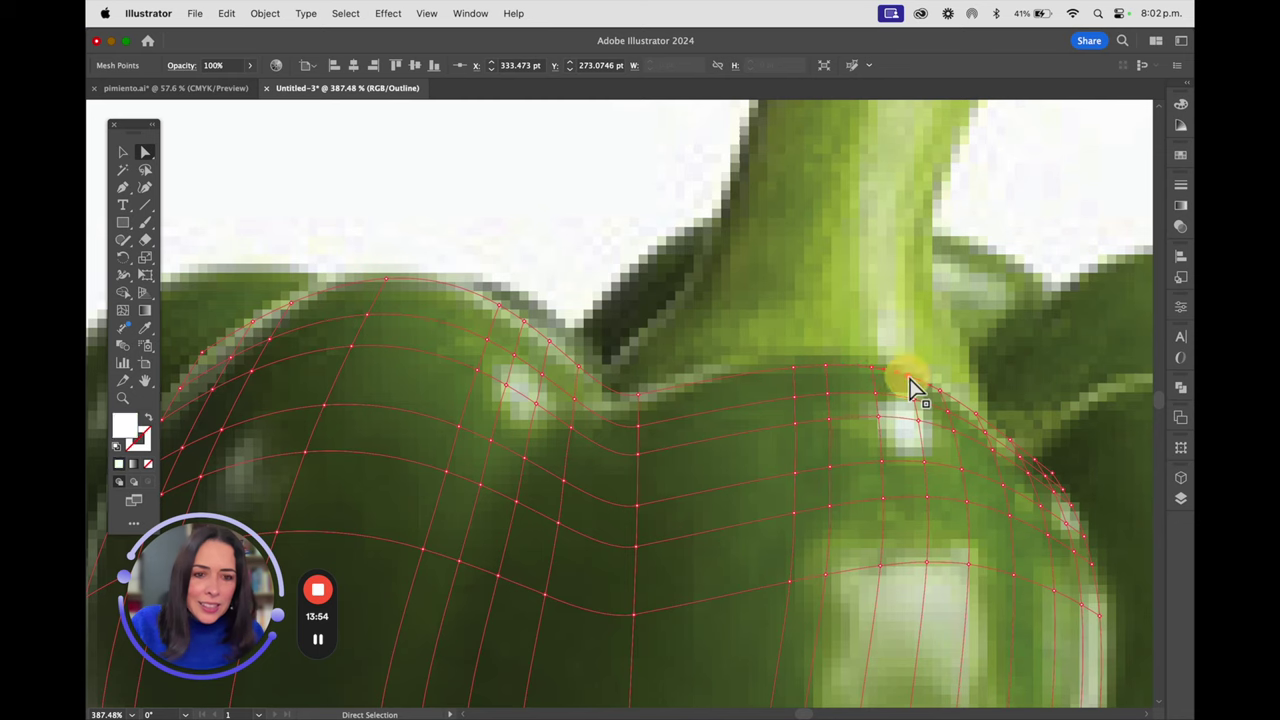
{"action": "left_click", "coordinate": [930, 390]}
{"action": "scroll", "coordinate": [920, 371], "scroll_direction": "down", "scroll_amount": 3}
{"action": "scroll", "coordinate": [1108, 509], "scroll_direction": "up", "scroll_amount": 8}
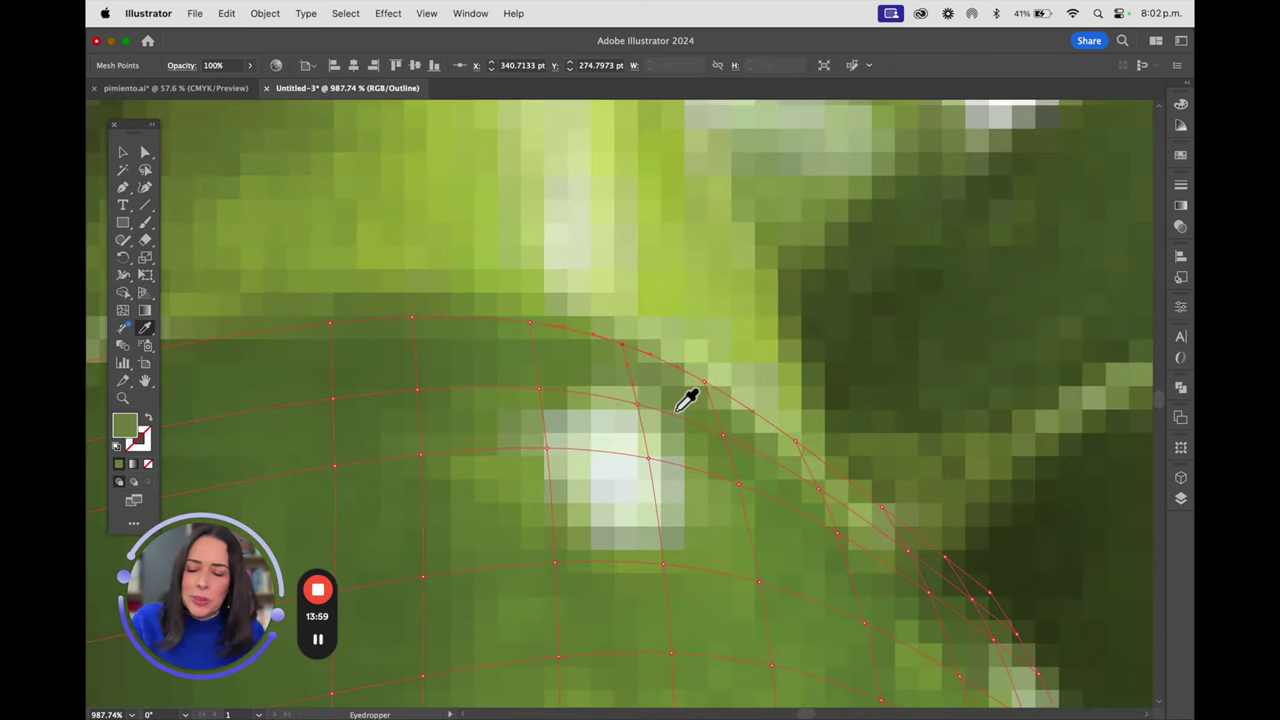
Sample photo greens into the first three mesh points down the right-hand curve.
{"action": "left_click", "coordinate": [705, 383], "text": "super"}
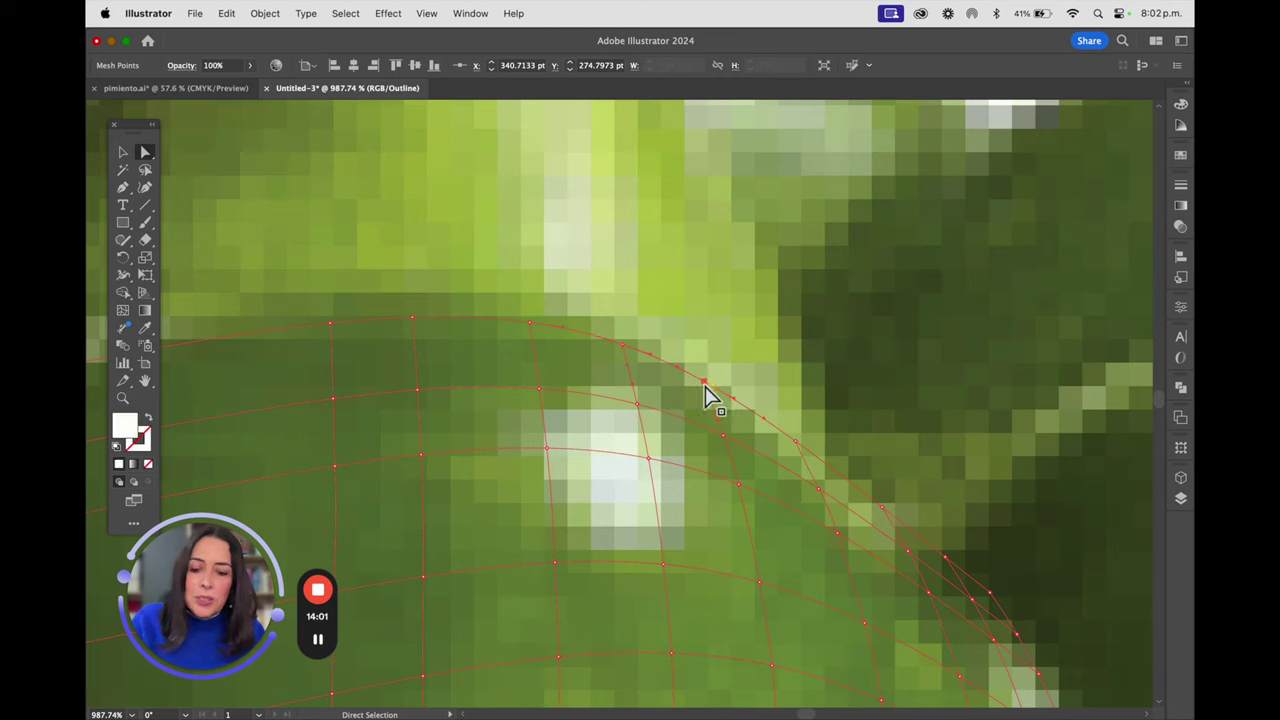
{"action": "left_click", "coordinate": [729, 407]}
{"action": "key", "text": "a"}
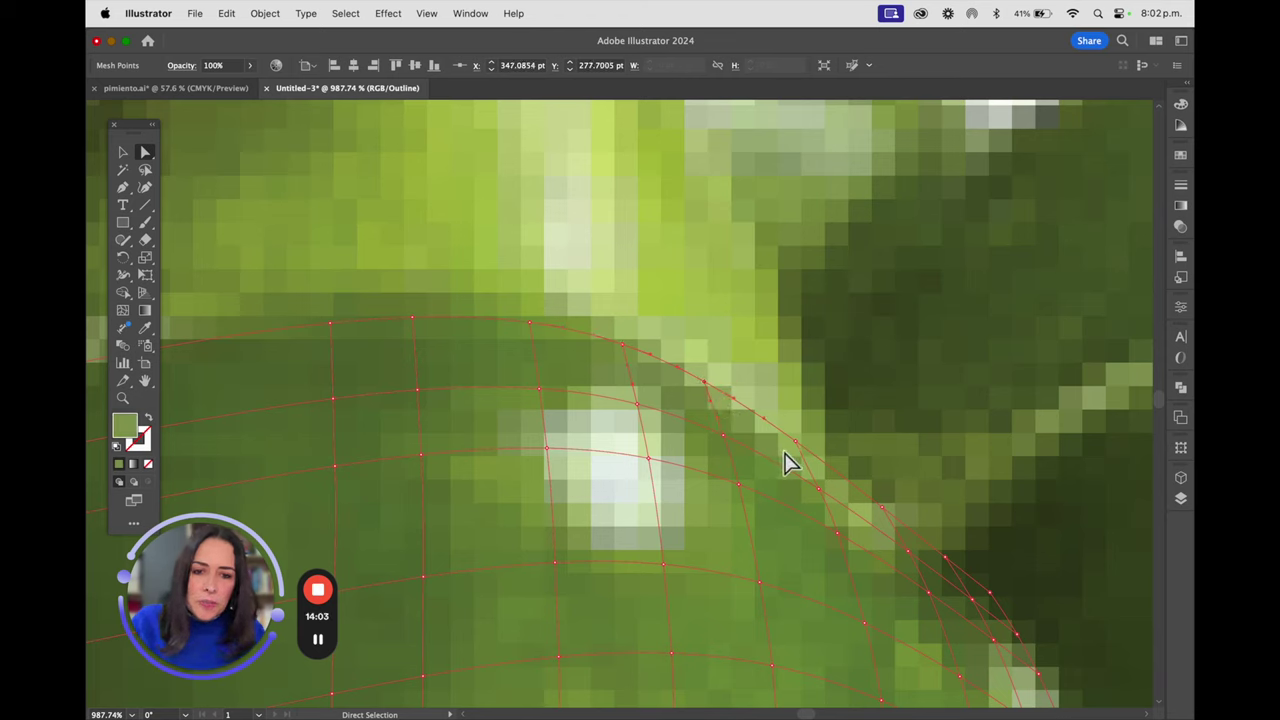
{"action": "left_click", "coordinate": [795, 442]}
{"action": "key", "text": "i"}
{"action": "left_click", "coordinate": [786, 450]}
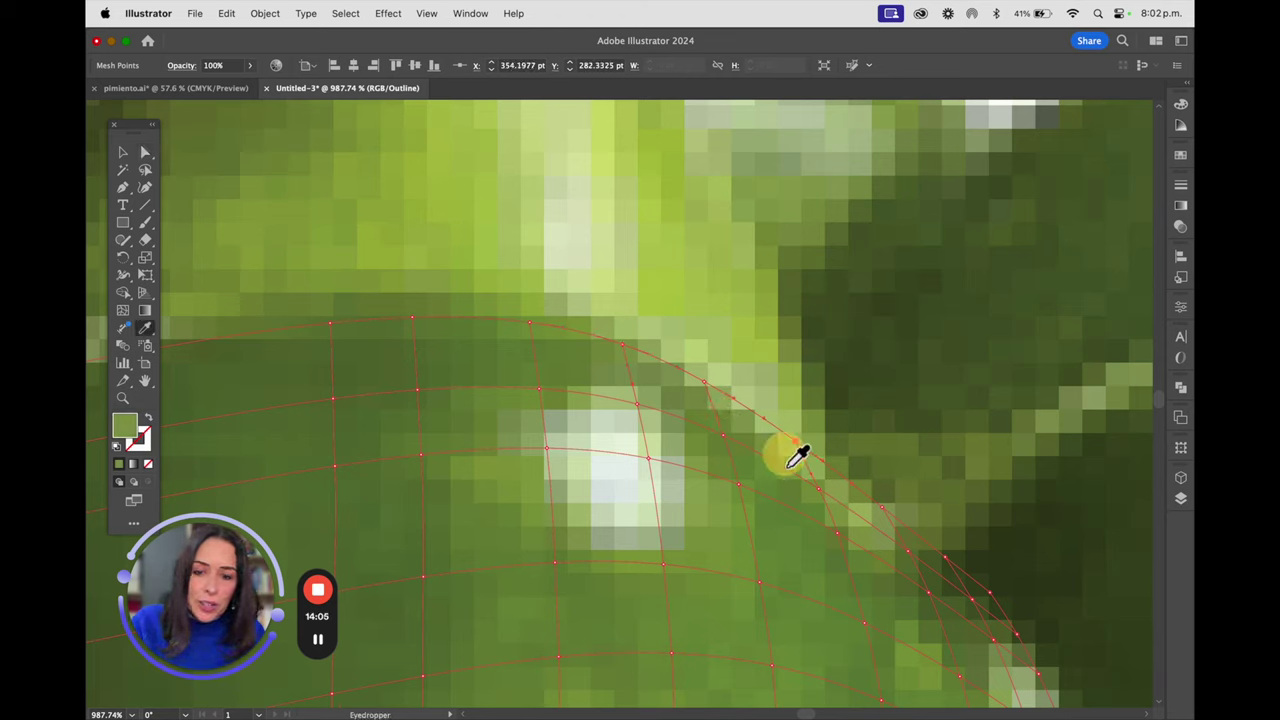
{"action": "key", "text": "a"}
{"action": "left_click", "coordinate": [882, 510]}
{"action": "key", "text": "i"}
{"action": "left_click", "coordinate": [879, 532]}
Give the lowest two curve points dark green, then fit the whole pepper in view.
{"action": "key", "text": "a"}
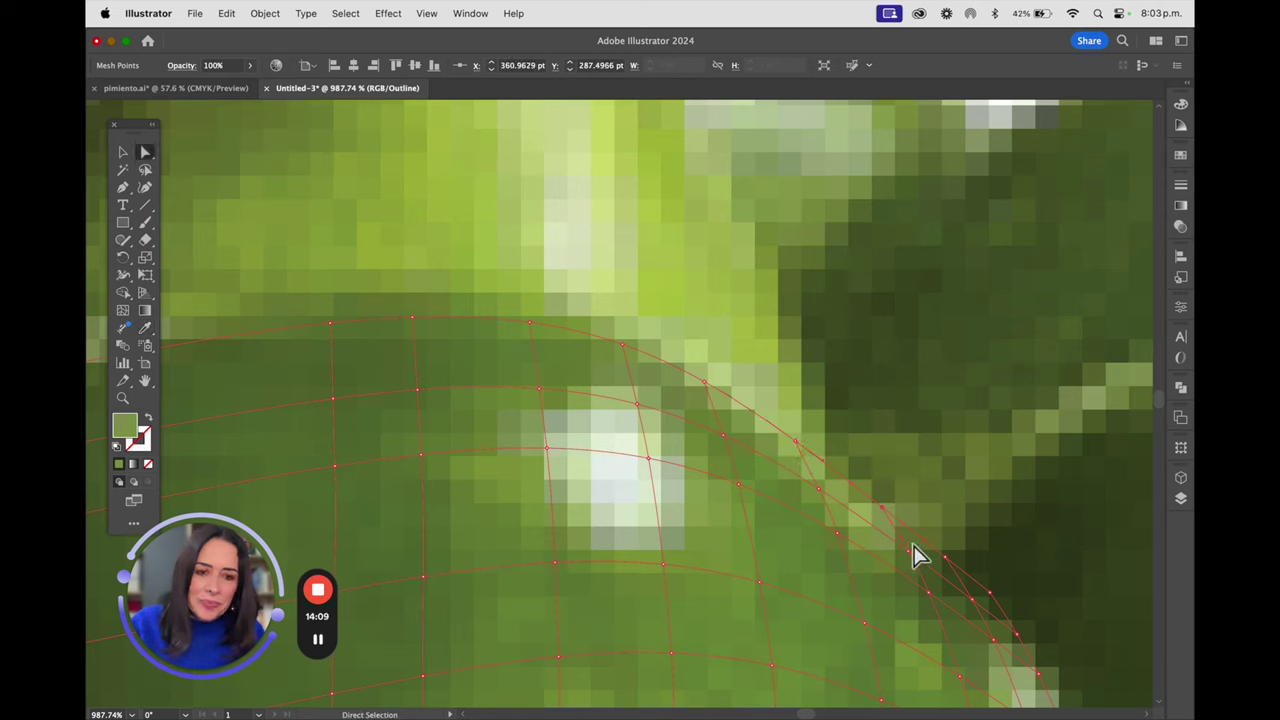
{"action": "left_click", "coordinate": [945, 559]}
{"action": "key", "text": "i"}
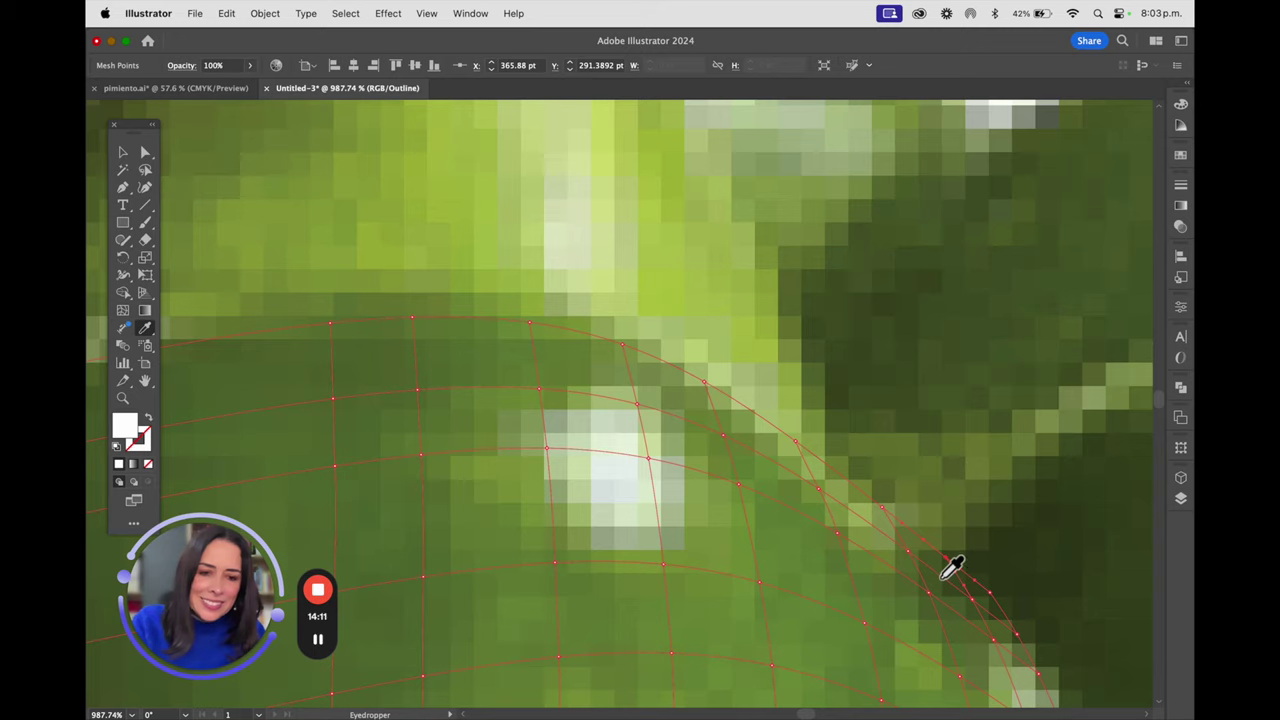
{"action": "left_click", "coordinate": [950, 565]}
{"action": "key", "text": "a"}
{"action": "left_click", "coordinate": [990, 594]}
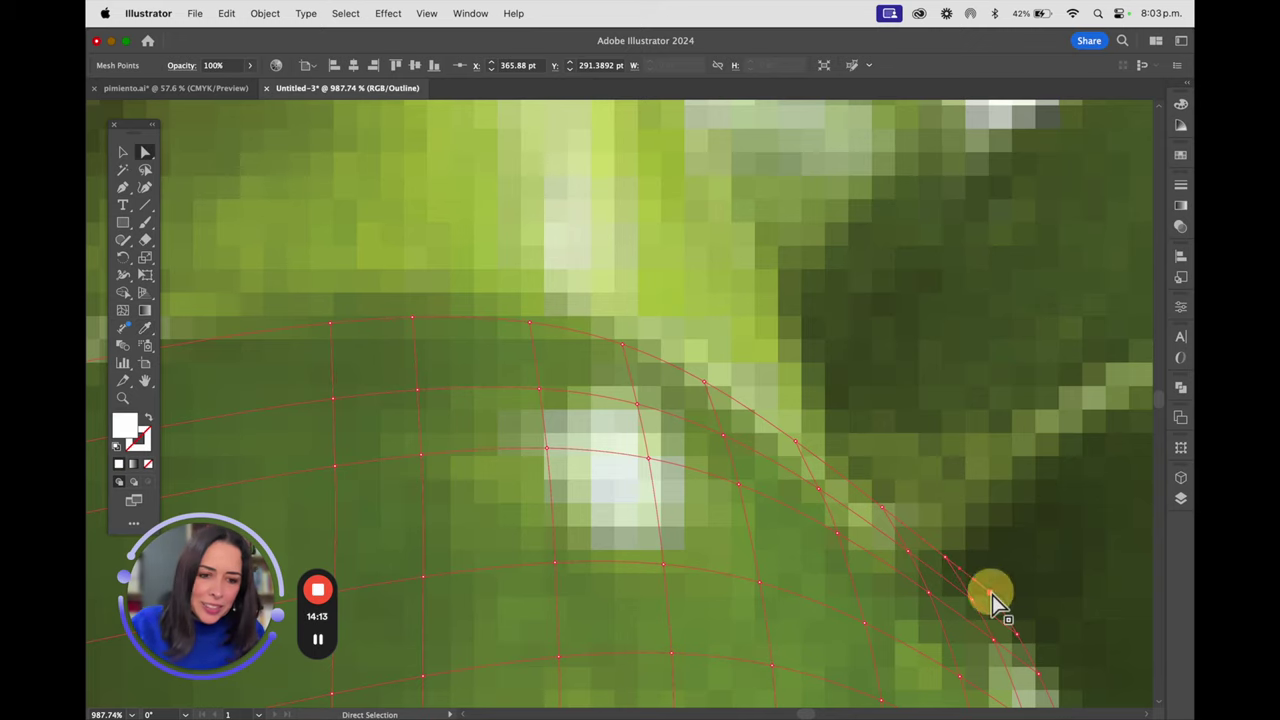
{"action": "key", "text": "i"}
{"action": "left_click", "coordinate": [990, 598]}
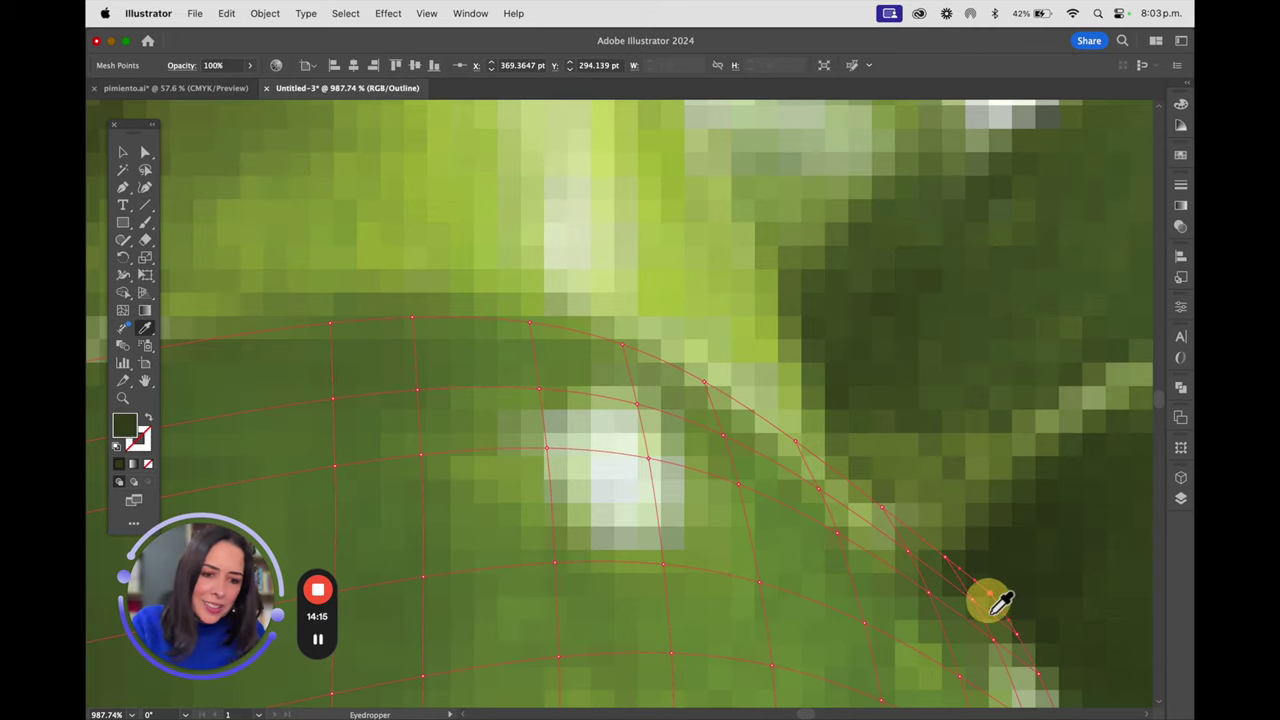
{"action": "key", "text": "super+0"}
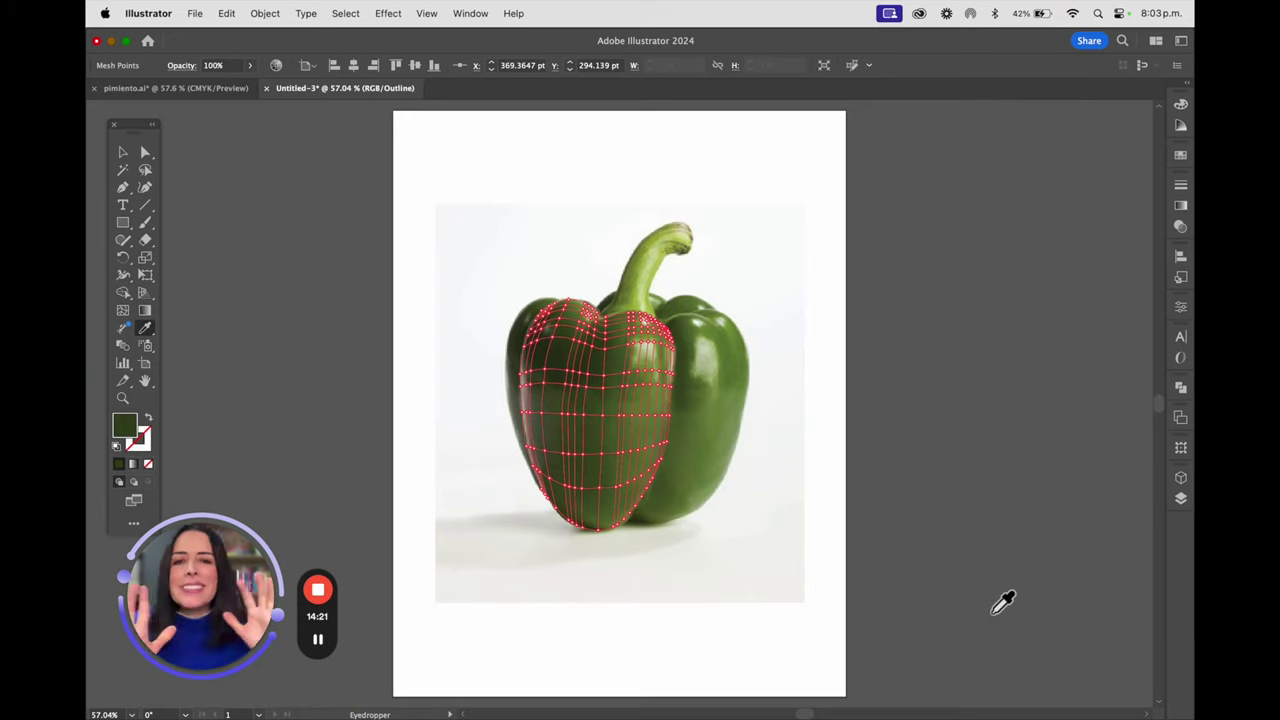
Hide the photo layer and inspect the coloured mesh closely around the pepper's top and stem.
{"action": "left_click", "coordinate": [1182, 500]}
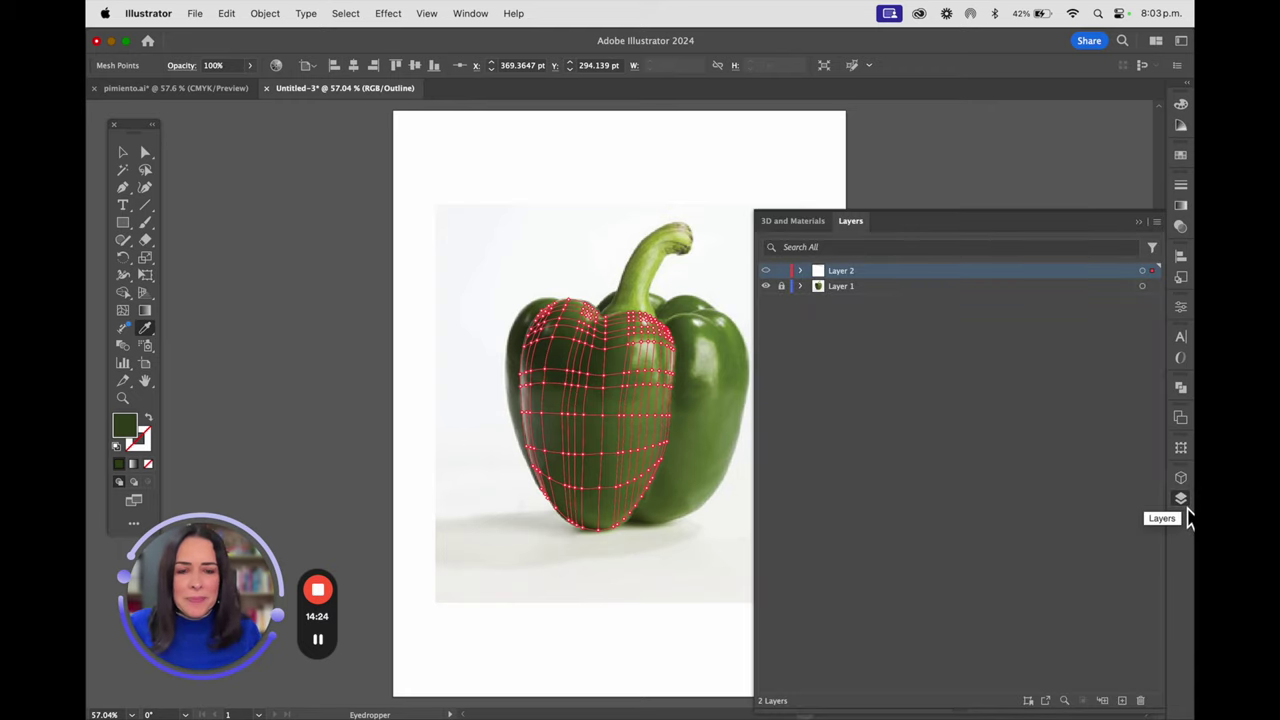
{"action": "key", "text": "z"}
{"action": "left_click_drag", "start_coordinate": [652, 240], "coordinate": [694, 369]}
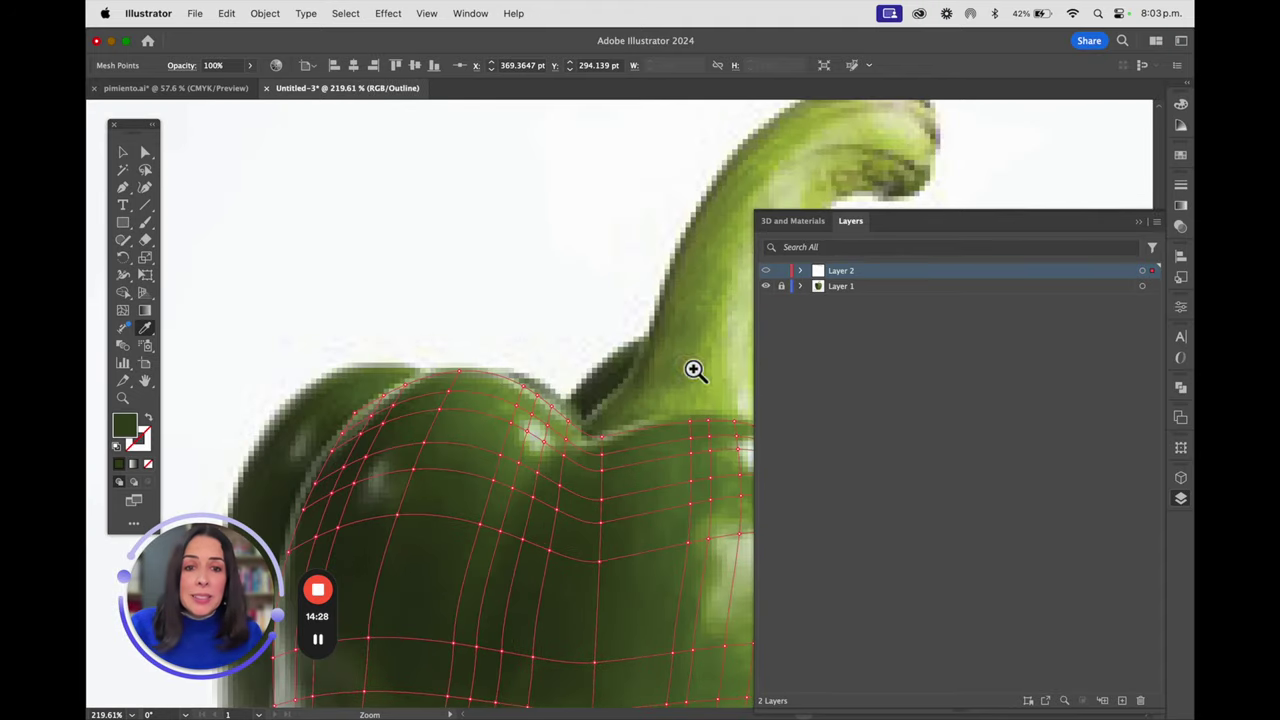
{"action": "left_click", "coordinate": [767, 287]}
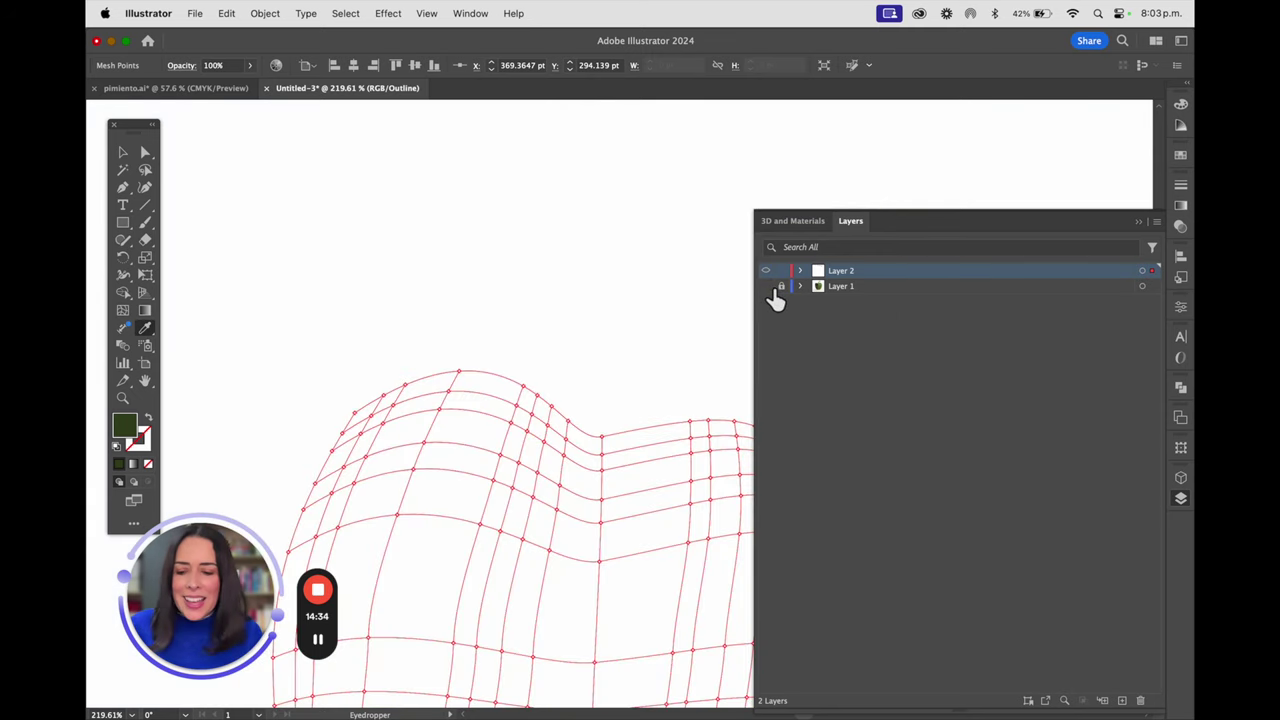
{"action": "left_click", "coordinate": [766, 270], "text": "super"}
{"action": "key", "text": "z"}
{"action": "left_click_drag", "start_coordinate": [434, 363], "coordinate": [360, 314]}
{"action": "key", "text": "space"}
{"action": "left_click_drag", "start_coordinate": [516, 389], "coordinate": [744, 449]}
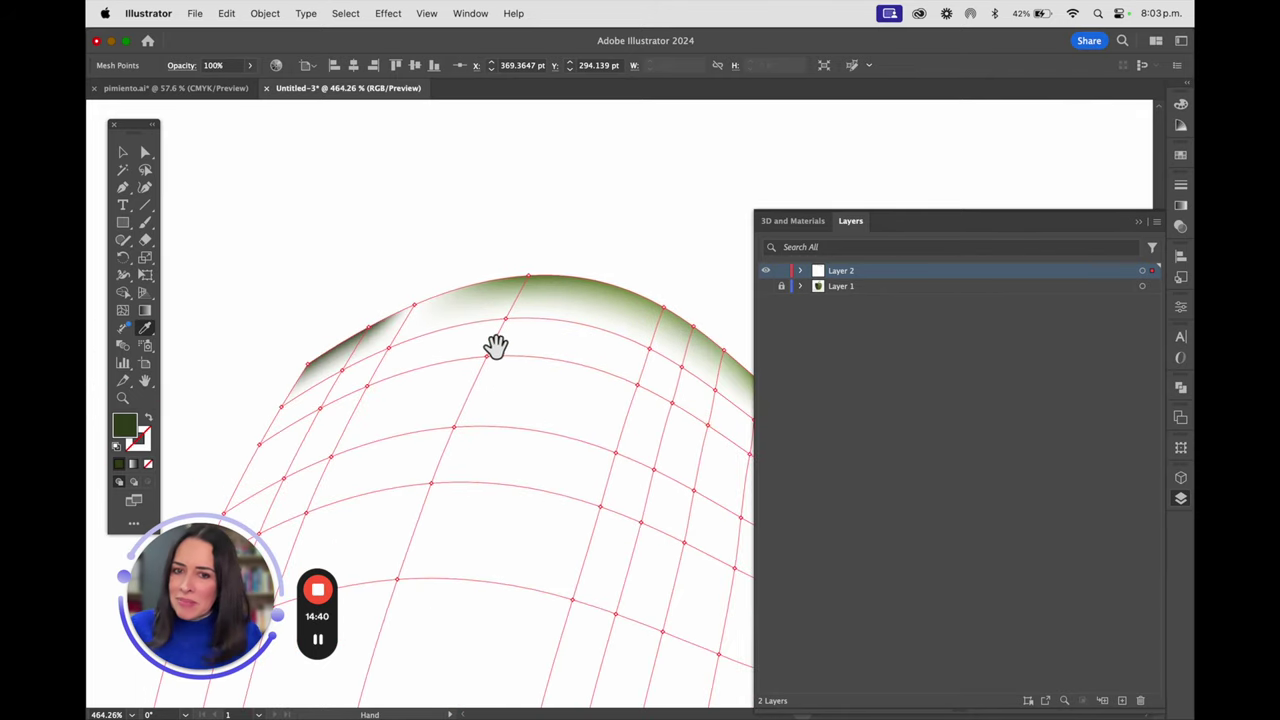
{"action": "left_click_drag", "start_coordinate": [494, 346], "coordinate": [591, 363]}
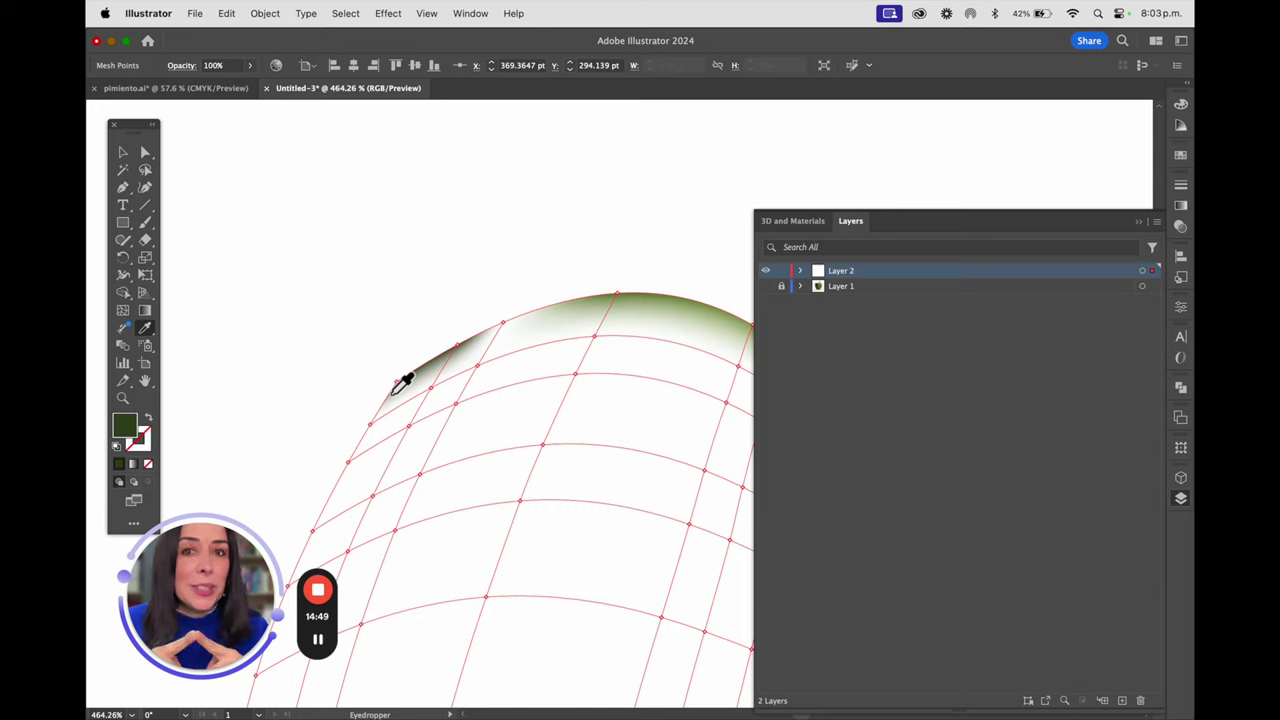
Turn Layer 1's photo back on and fit the artboard in the window.
{"action": "left_click", "coordinate": [121, 185]}
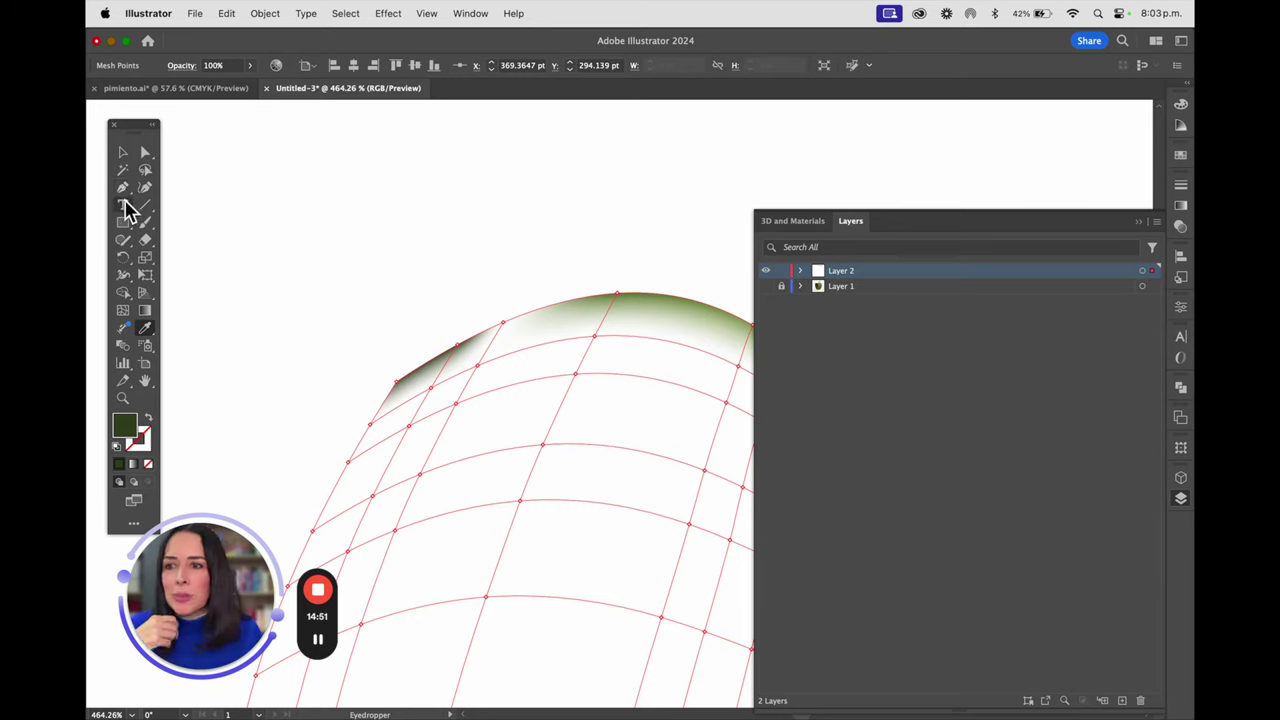
{"action": "mouse_move", "coordinate": [133, 203]}
{"action": "left_mouse_down"}
{"action": "mouse_move", "coordinate": [129, 190]}
{"action": "mouse_move", "coordinate": [217, 240]}
{"action": "mouse_move", "coordinate": [141, 190]}
{"action": "left_mouse_up"}
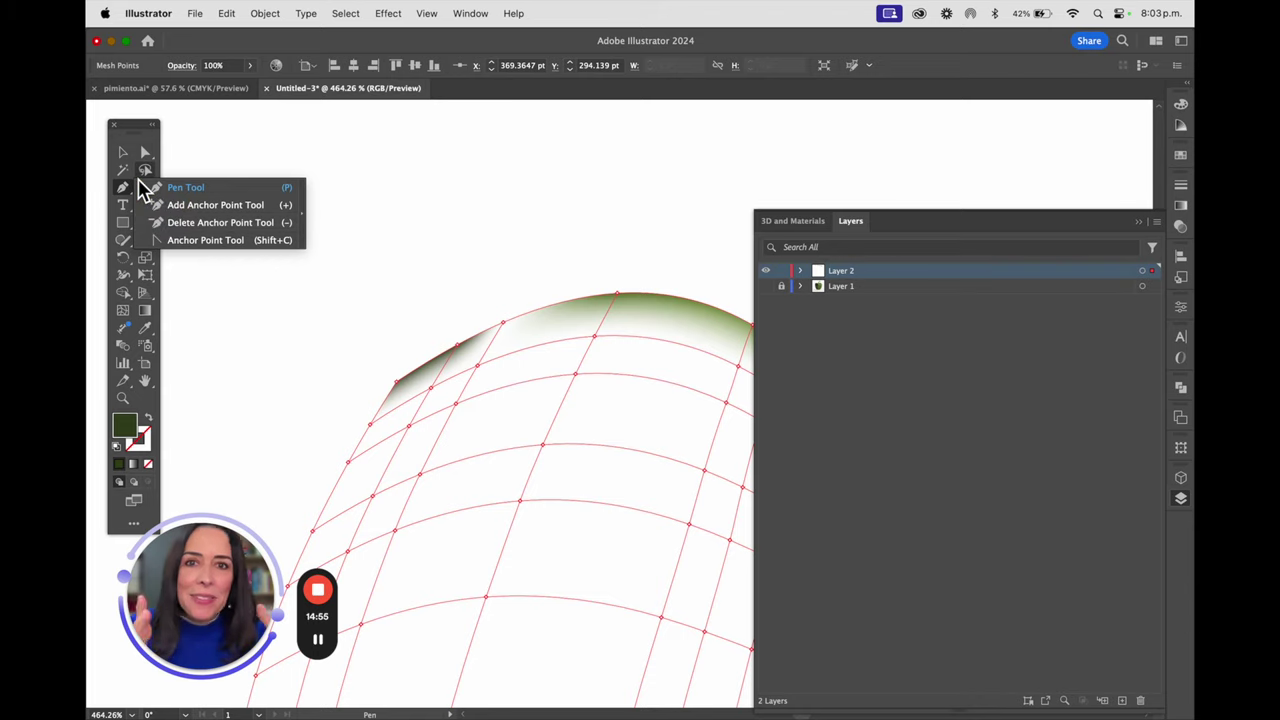
{"action": "left_click", "coordinate": [767, 287]}
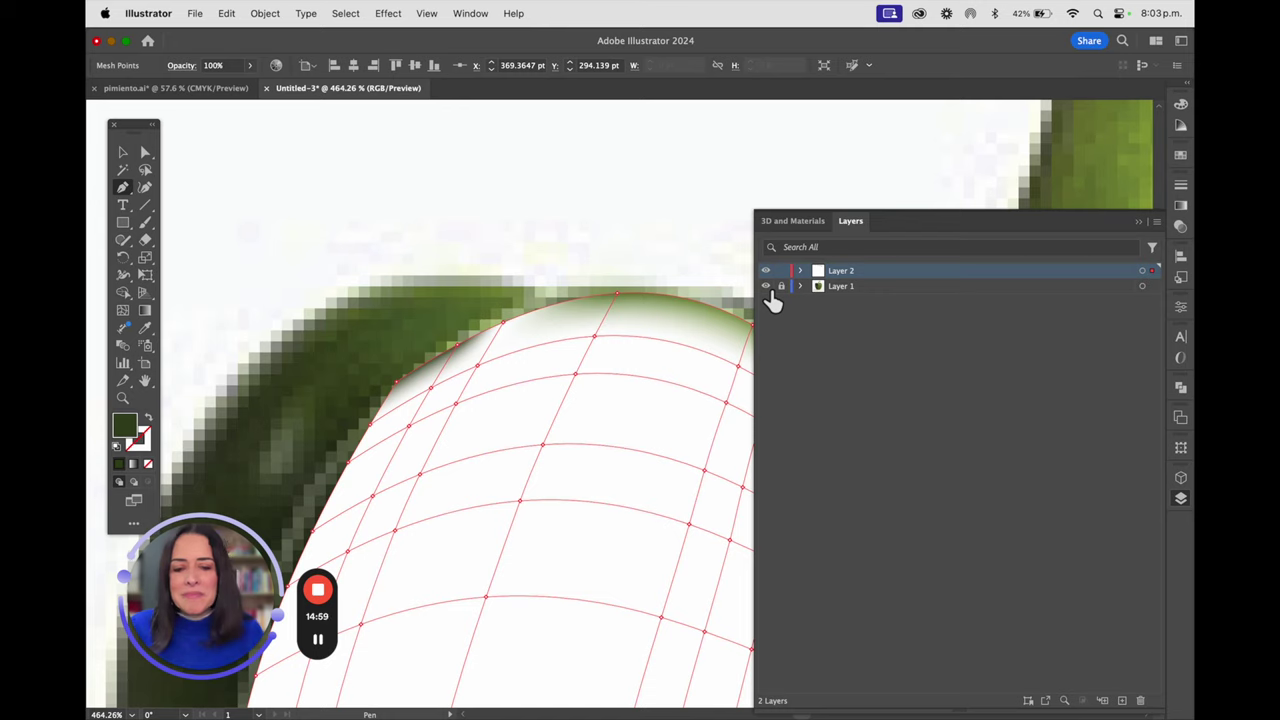
{"action": "key", "text": "super+0"}
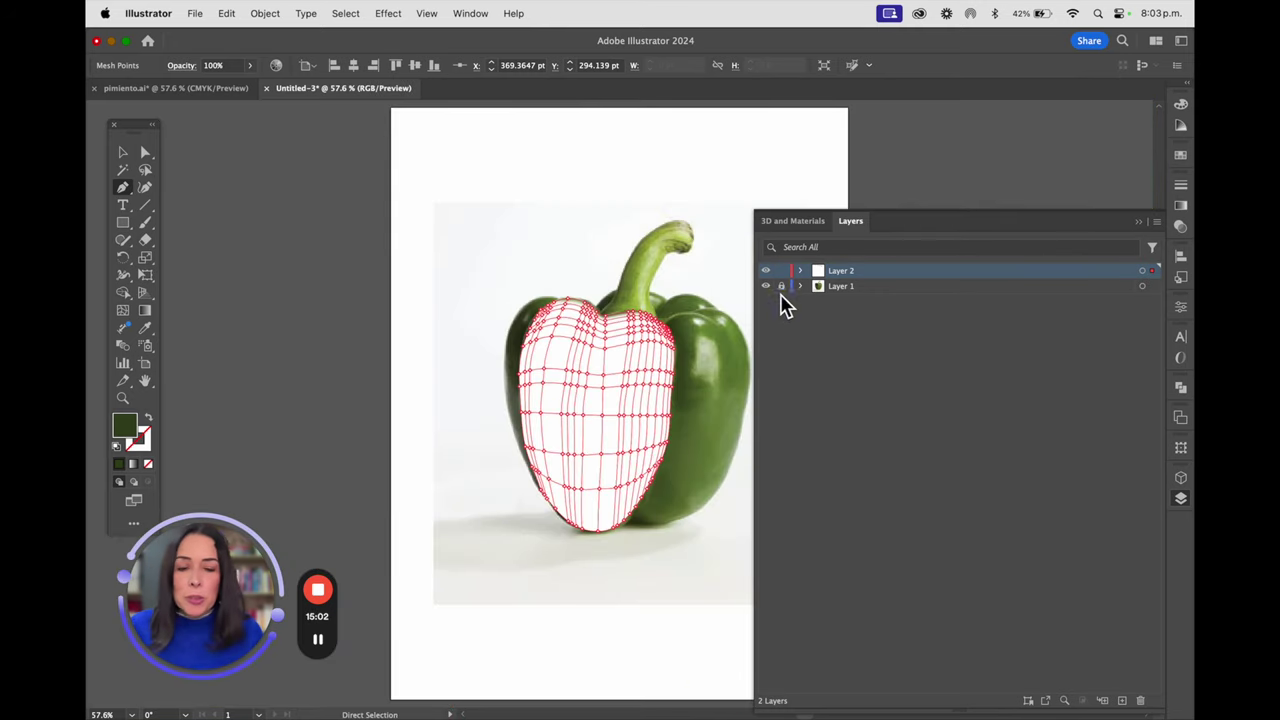
Show the mesh layer as outlines, zoom into the pepper top, and sample green into the left-edge point.
{"action": "left_click", "coordinate": [768, 271], "text": "super"}
{"action": "left_click_drag", "start_coordinate": [560, 303], "coordinate": [620, 422]}
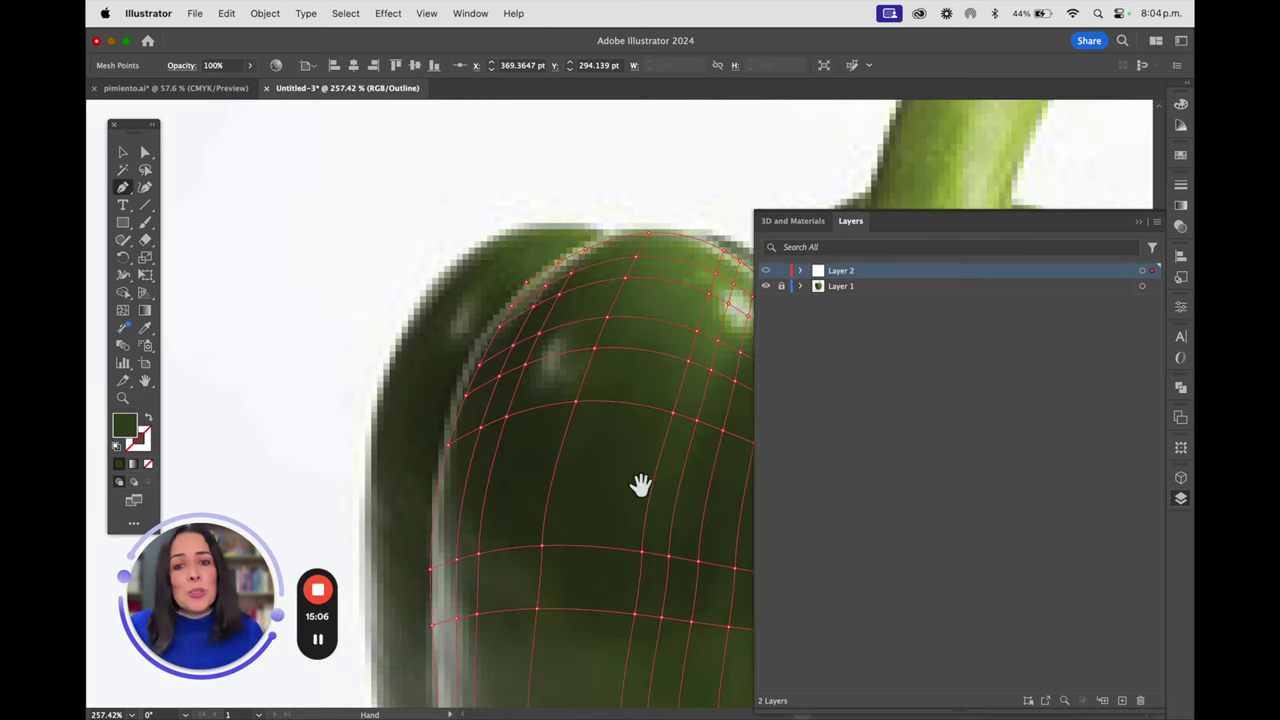
{"action": "left_click_drag", "start_coordinate": [643, 489], "coordinate": [563, 334]}
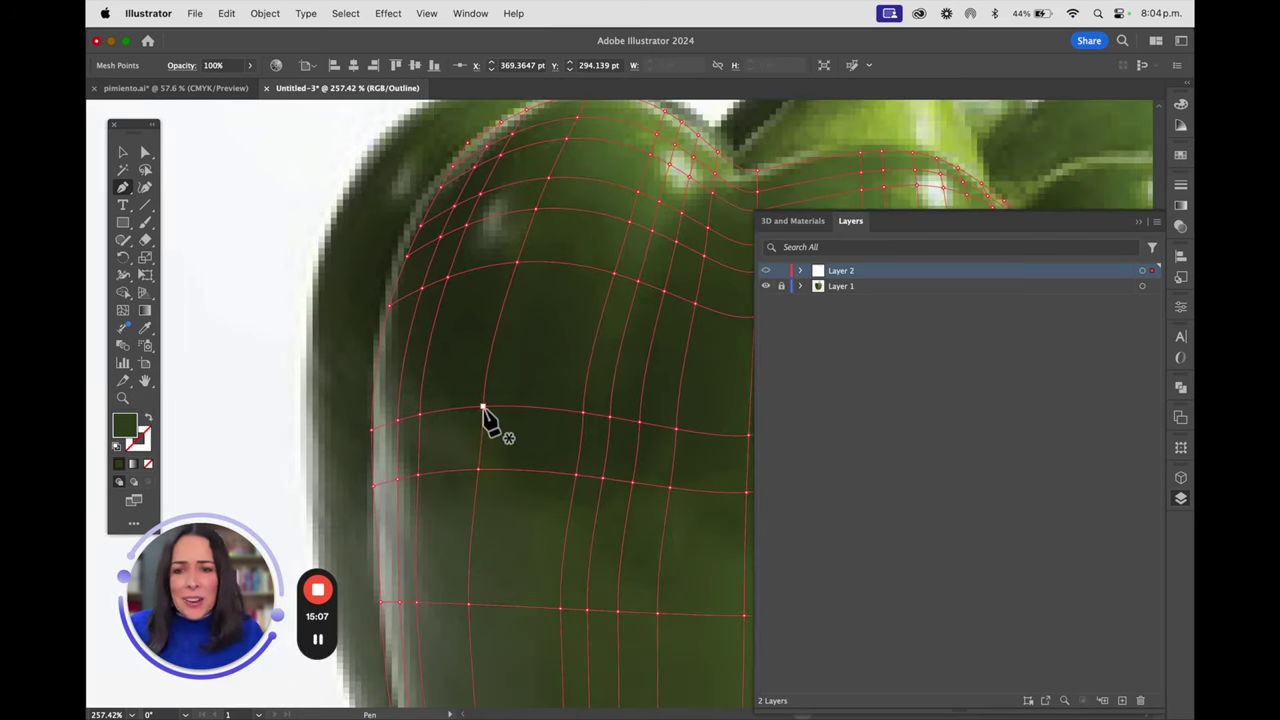
{"action": "left_click", "coordinate": [145, 152]}
{"action": "left_click", "coordinate": [371, 431]}
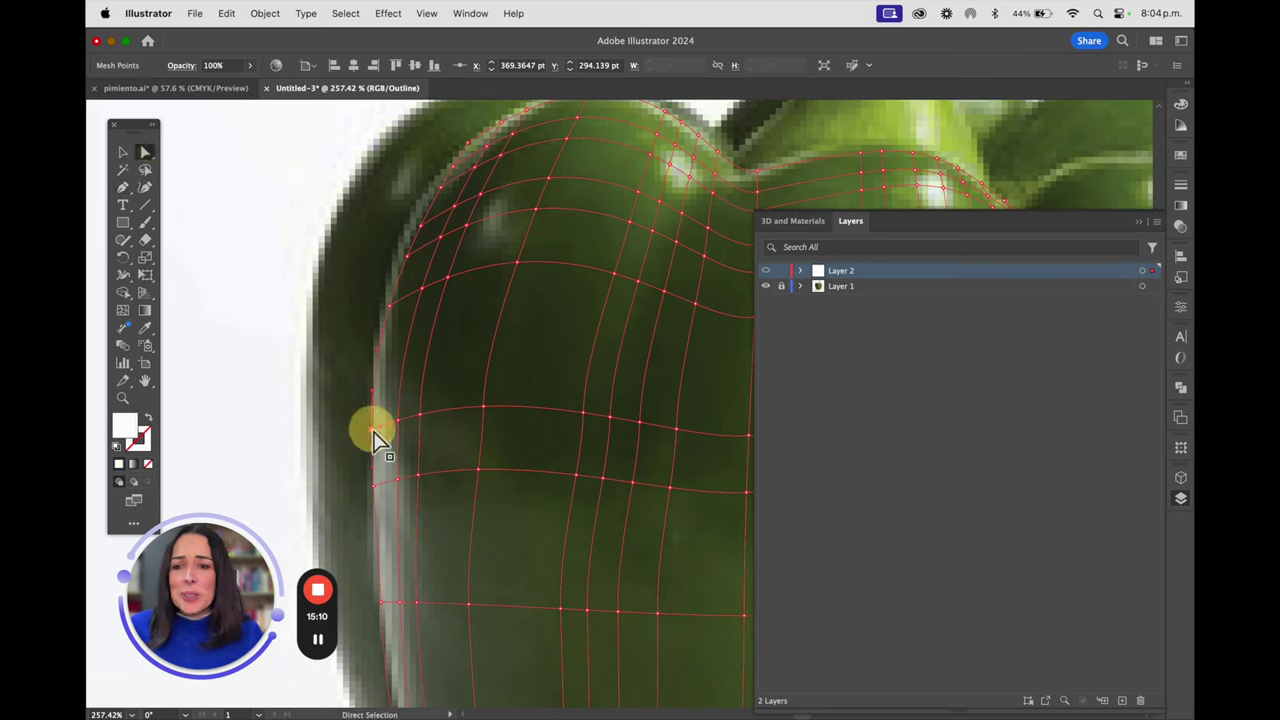
{"action": "key", "text": "i"}
{"action": "left_click", "coordinate": [383, 444]}
{"action": "key", "text": "a"}
Sample the photo's greens into the next three mesh points along the row.
{"action": "left_click", "coordinate": [397, 421]}
{"action": "key", "text": "i"}
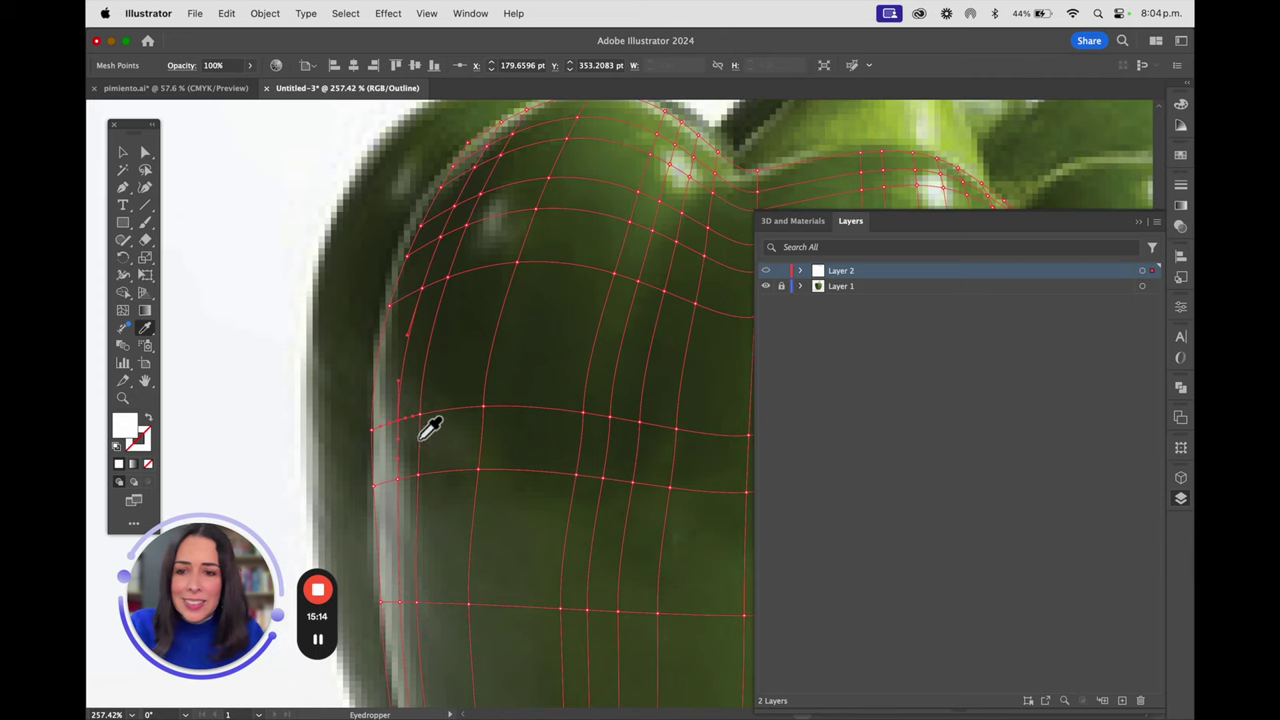
{"action": "left_click", "coordinate": [410, 422]}
{"action": "key", "text": "a"}
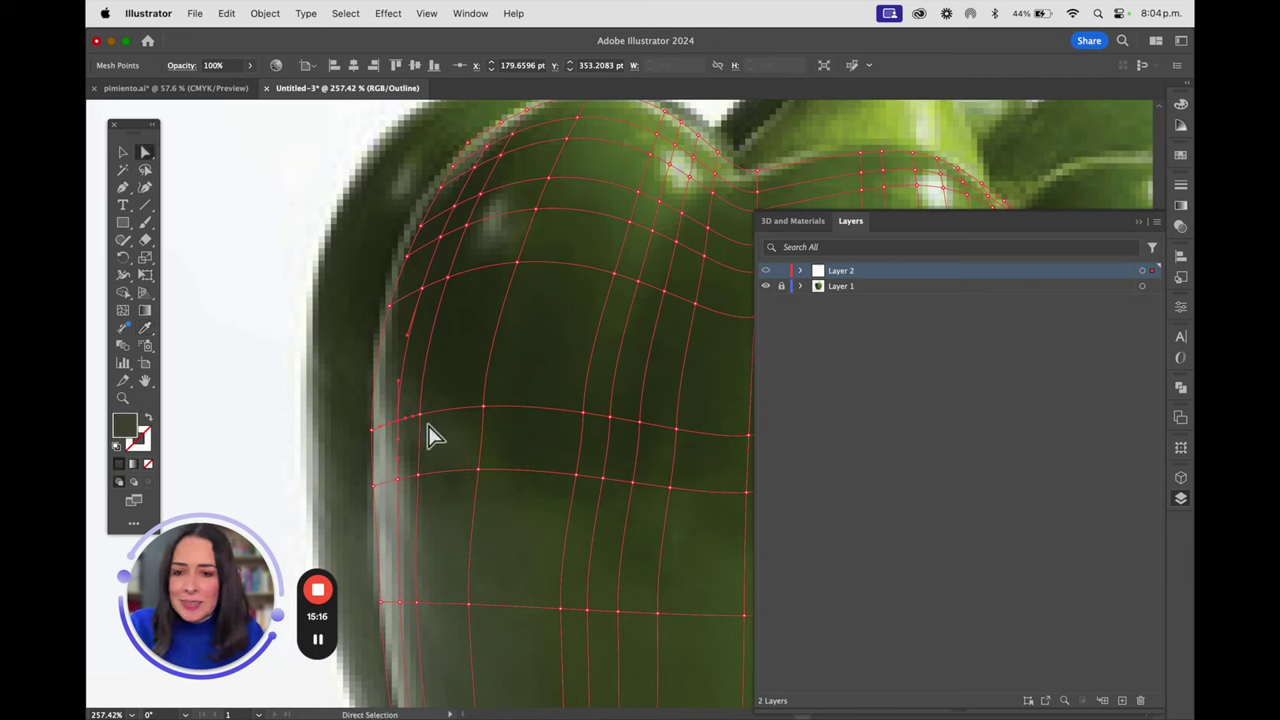
{"action": "left_click", "coordinate": [418, 413]}
{"action": "key", "text": "i"}
{"action": "left_click", "coordinate": [429, 427]}
{"action": "key", "text": "a"}
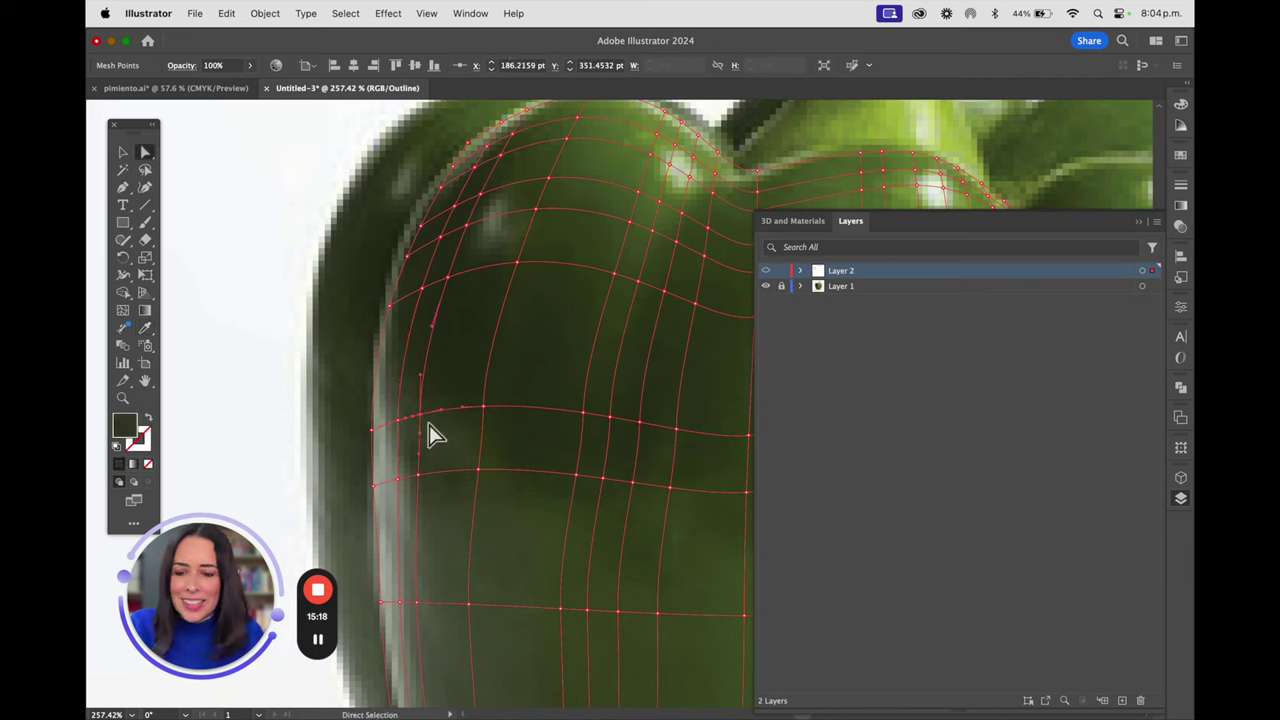
{"action": "left_click", "coordinate": [482, 409]}
{"action": "key", "text": "i"}
{"action": "left_click", "coordinate": [496, 418]}
Pan toward the pepper's middle and sample dark green into two more row points.
{"action": "key", "text": "space"}
{"action": "left_click_drag", "start_coordinate": [515, 385], "coordinate": [374, 374]}
{"action": "key", "text": "a"}
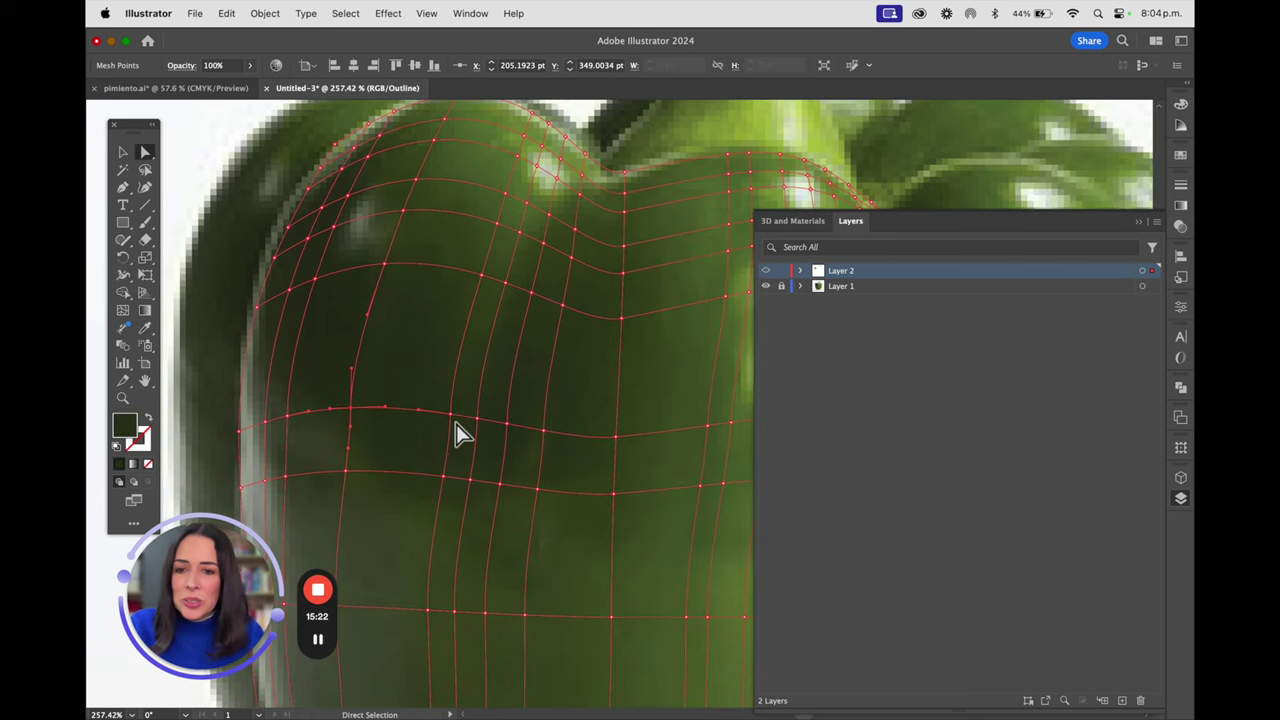
{"action": "left_click", "coordinate": [451, 415]}
{"action": "key", "text": "i"}
{"action": "left_click", "coordinate": [468, 428]}
{"action": "key", "text": "a"}
{"action": "left_click", "coordinate": [478, 420]}
{"action": "key", "text": "i"}
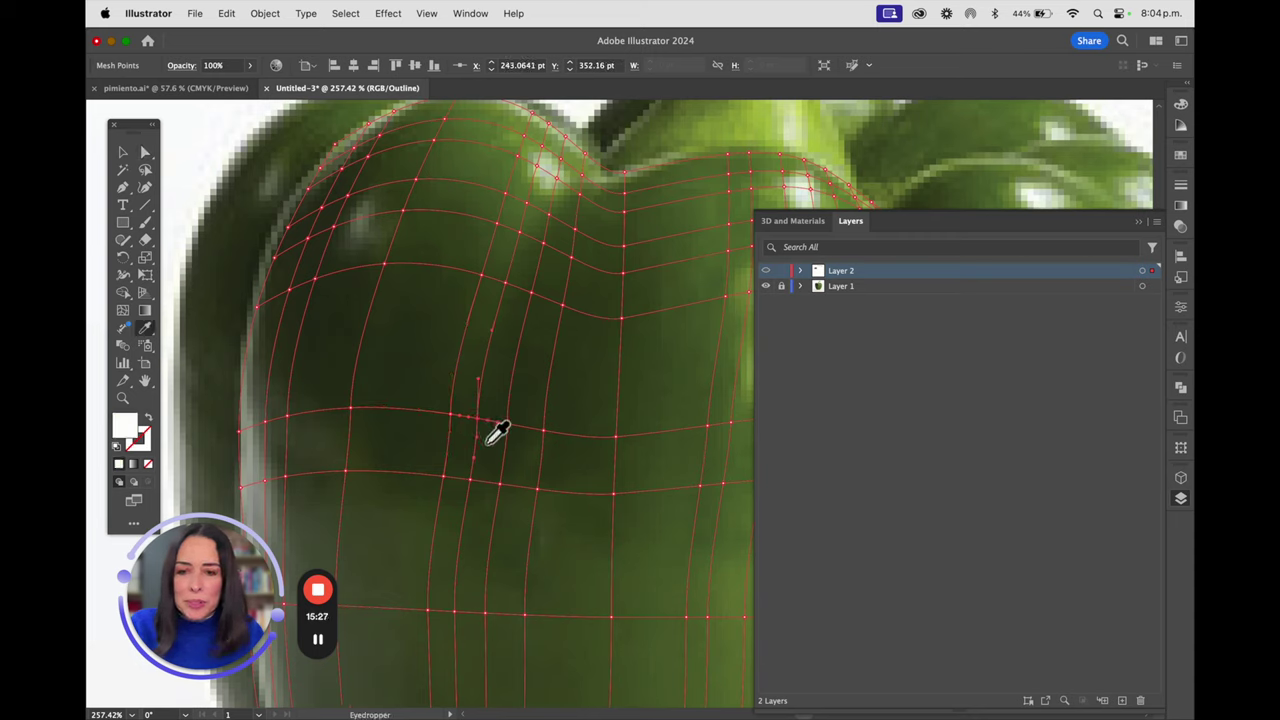
{"action": "left_click", "coordinate": [487, 444]}
{"action": "key", "text": "a"}
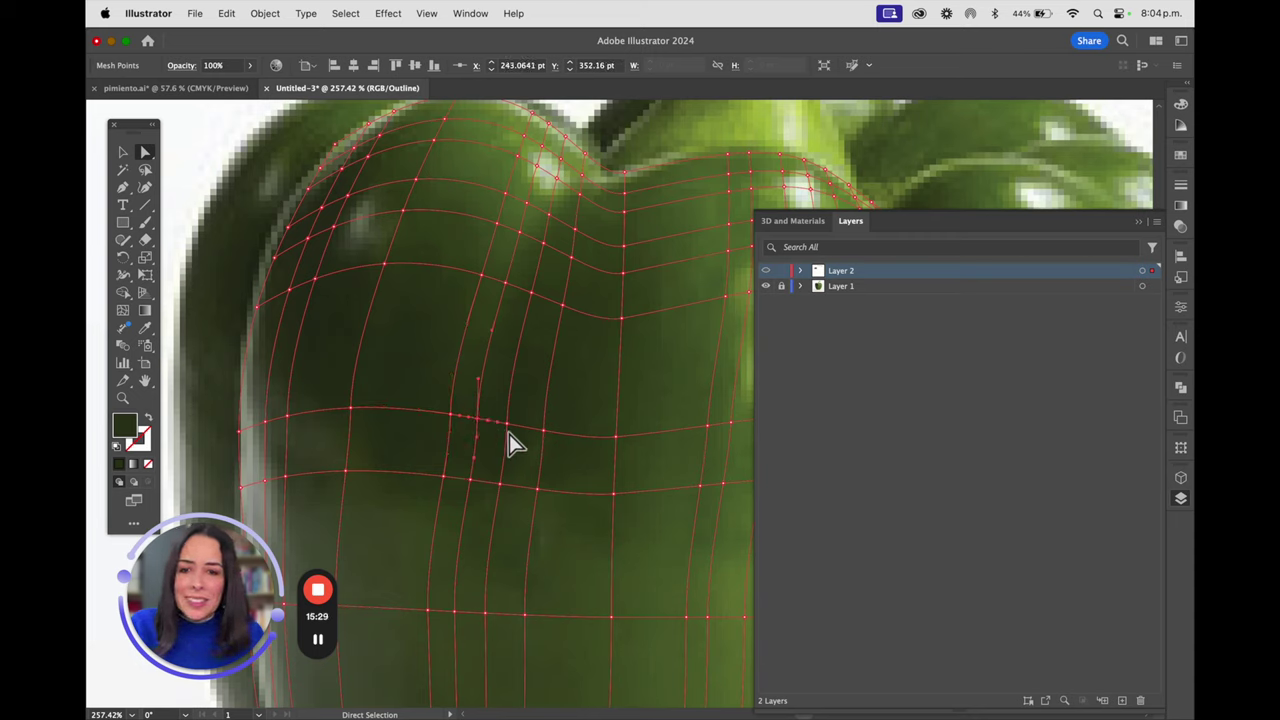
Resample the selected point and colour two further row points with dark green from the photo.
{"action": "key", "text": "i"}
{"action": "left_click", "coordinate": [490, 432]}
{"action": "key", "text": "a"}
{"action": "left_click", "coordinate": [508, 428]}
{"action": "key", "text": "i"}
{"action": "left_click", "coordinate": [529, 437]}
{"action": "key", "text": "a"}
{"action": "left_click", "coordinate": [543, 432]}
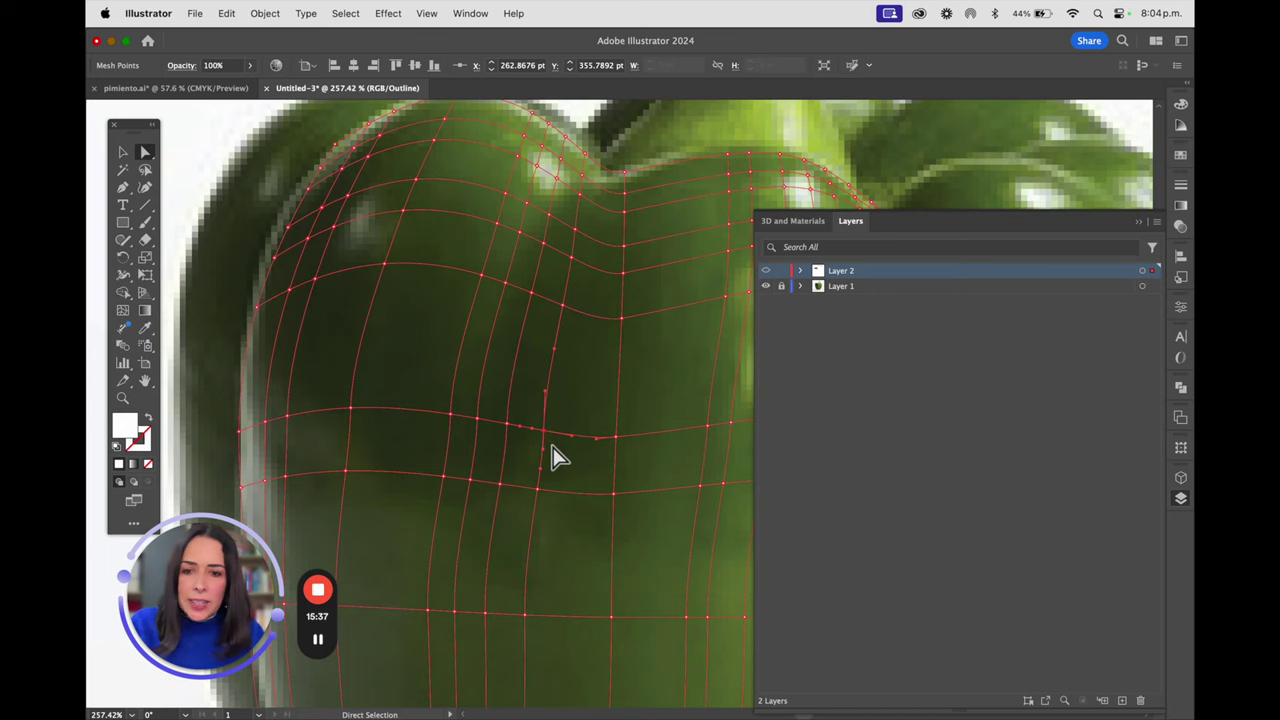
{"action": "key", "text": "i"}
{"action": "left_click", "coordinate": [556, 454]}
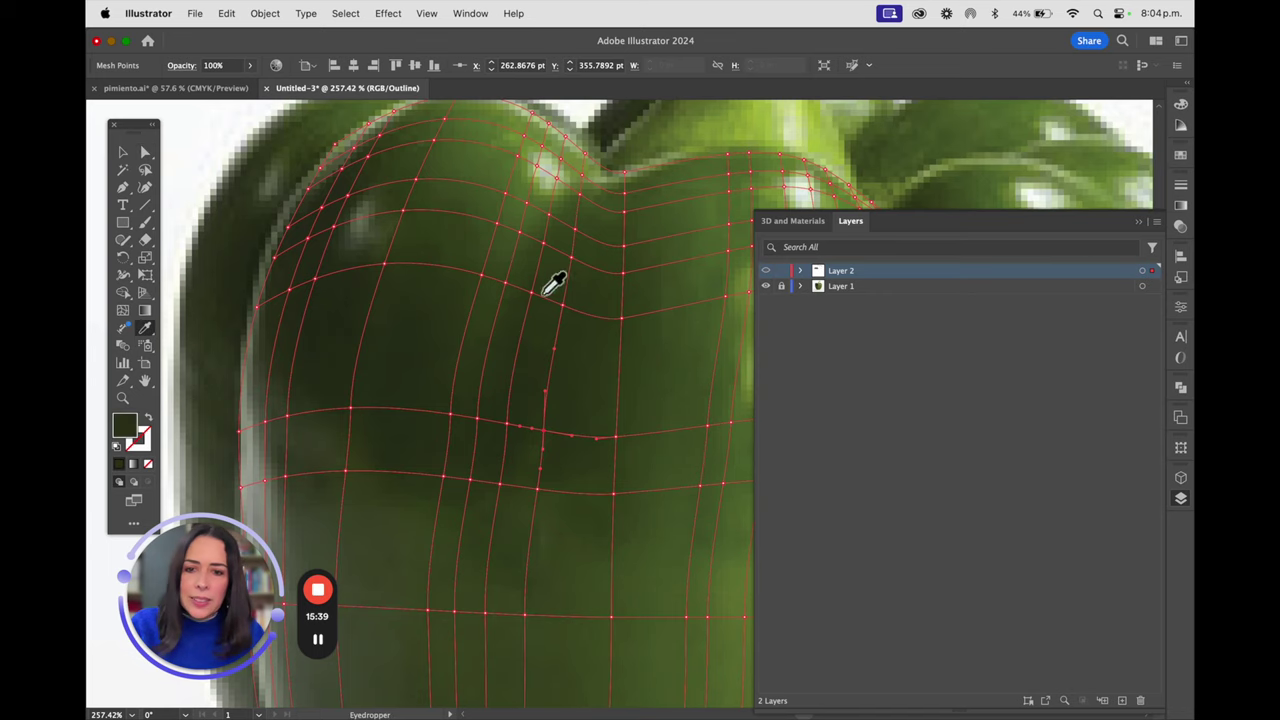
Pan to the pepper's right side and sample greens into the next two row points.
{"action": "left_click_drag", "start_coordinate": [603, 471], "coordinate": [380, 457]}
{"action": "key", "text": "a"}
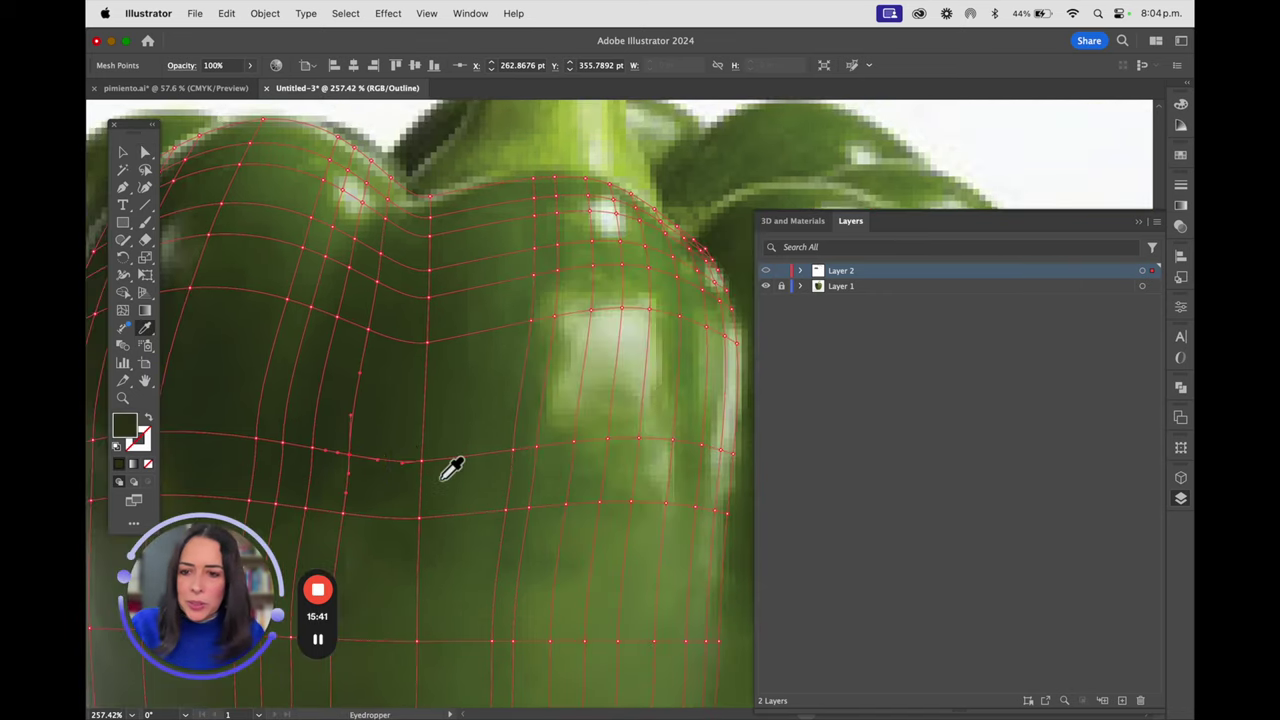
{"action": "left_click", "coordinate": [421, 461]}
{"action": "key", "text": "i"}
{"action": "left_click", "coordinate": [436, 484]}
{"action": "key", "text": "a"}
{"action": "left_click", "coordinate": [514, 452]}
{"action": "key", "text": "i"}
{"action": "left_click", "coordinate": [502, 478]}
{"action": "key", "text": "a"}
Colour three more points further right with greens sampled from the photo.
{"action": "left_click", "coordinate": [537, 447]}
{"action": "key", "text": "i"}
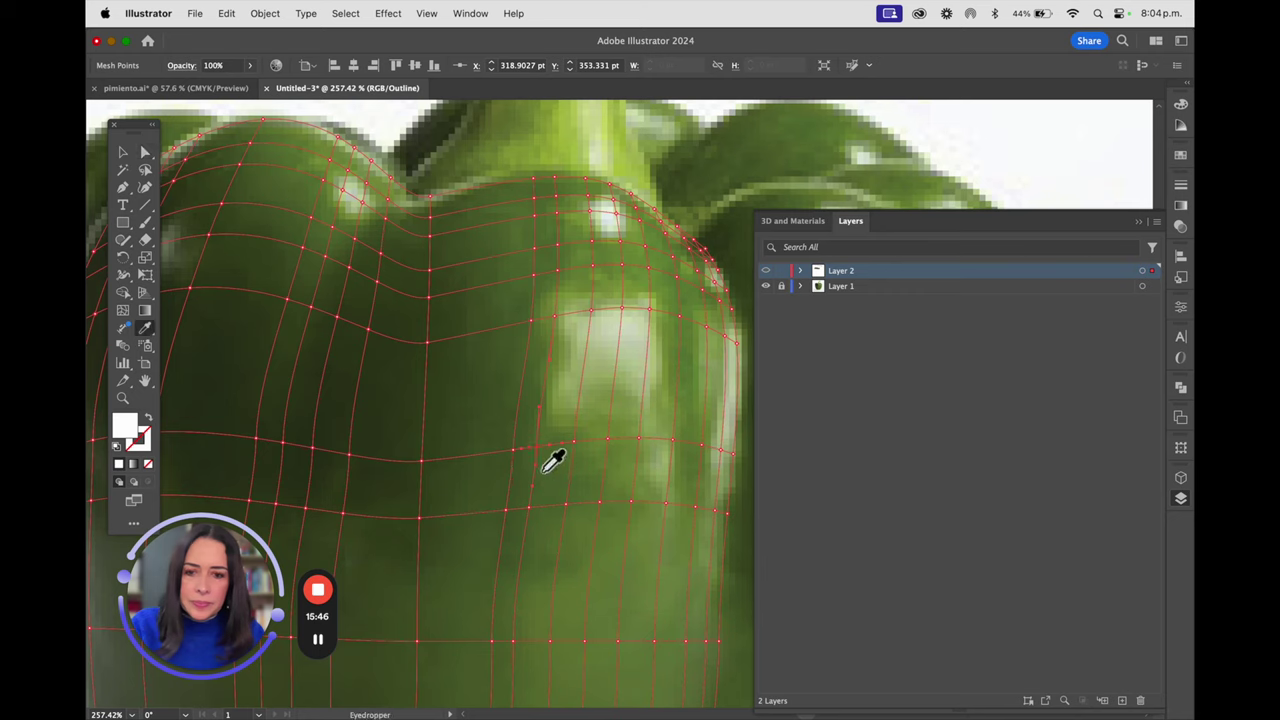
{"action": "left_click", "coordinate": [544, 454]}
{"action": "key", "text": "a"}
{"action": "left_click", "coordinate": [575, 443]}
{"action": "key", "text": "i"}
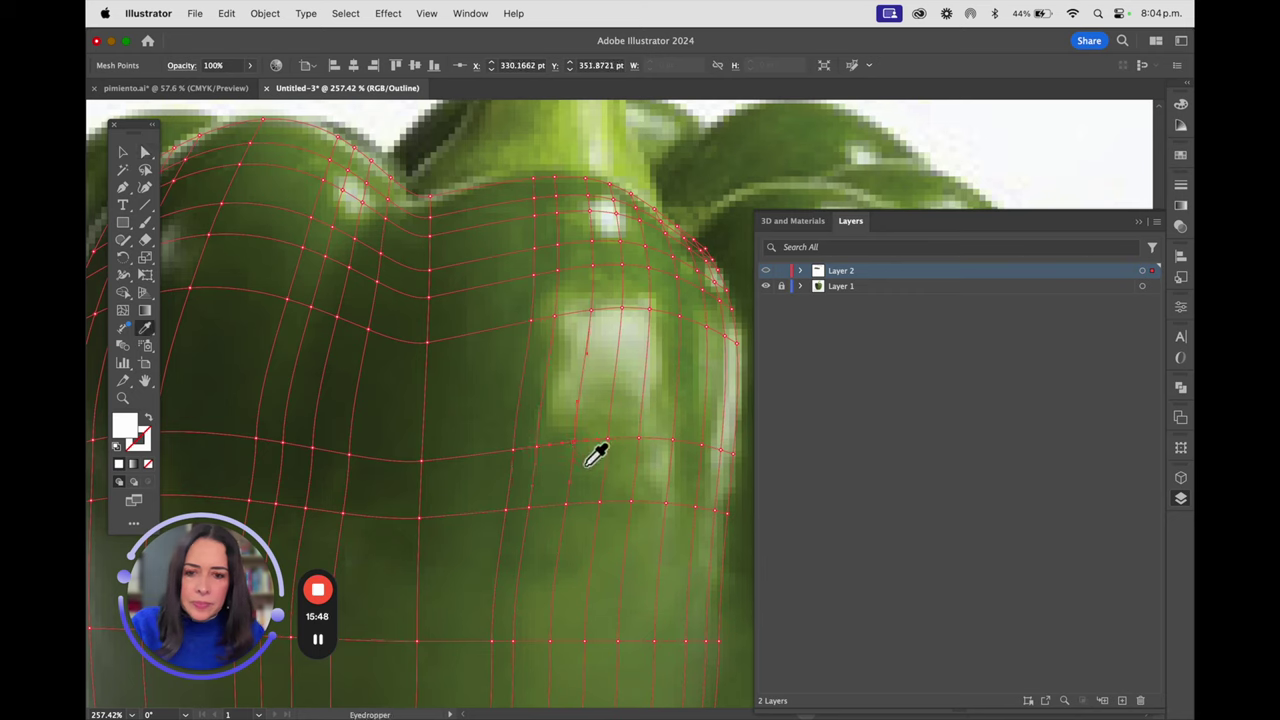
{"action": "left_click", "coordinate": [594, 452]}
{"action": "key", "text": "a"}
{"action": "left_click", "coordinate": [608, 442]}
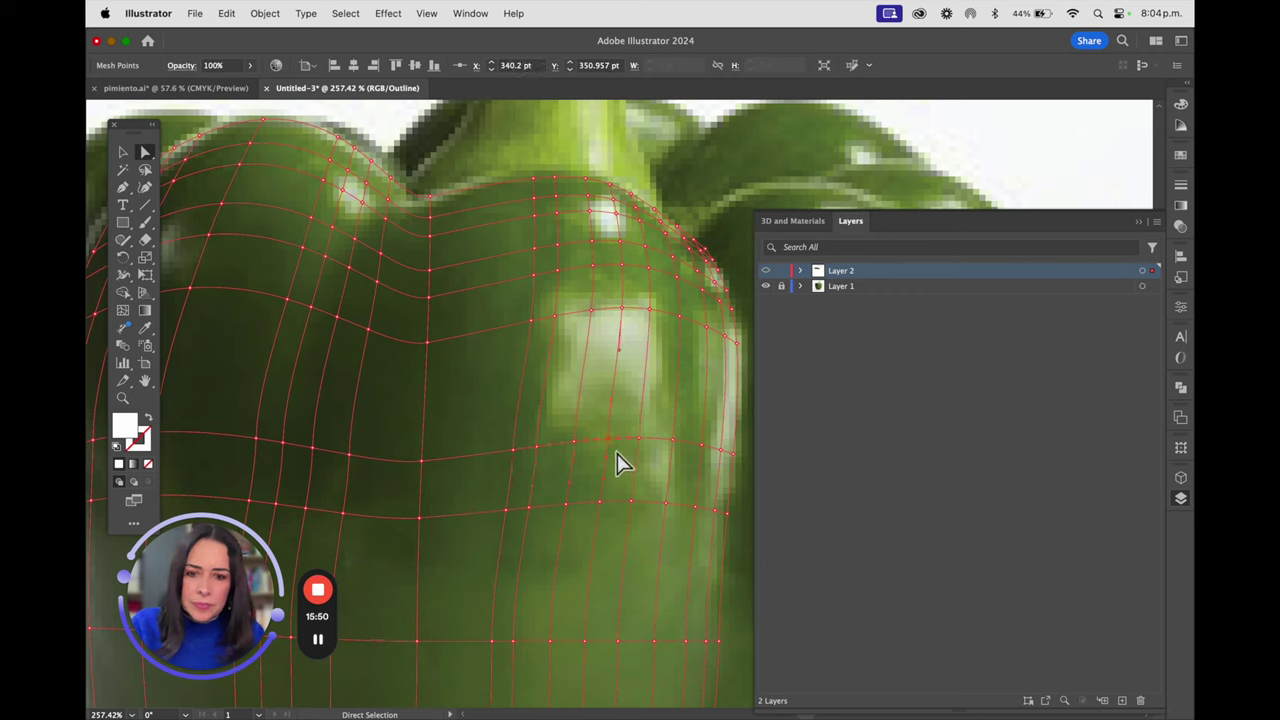
{"action": "key", "text": "i"}
{"action": "left_click", "coordinate": [611, 449]}
{"action": "key", "text": "a"}
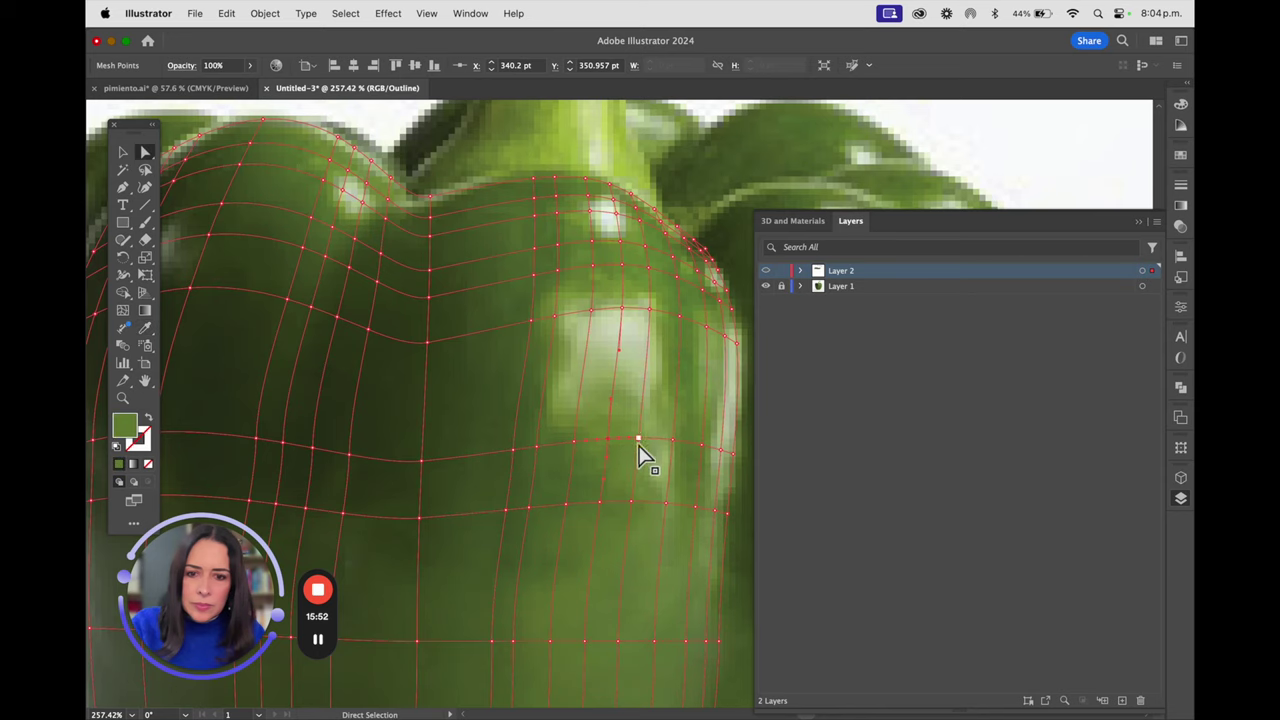
Sample green into the remaining points up to the row's right end.
{"action": "left_click", "coordinate": [639, 440]}
{"action": "key", "text": "i"}
{"action": "left_click", "coordinate": [646, 449]}
{"action": "key", "text": "a"}
{"action": "left_click", "coordinate": [672, 441]}
{"action": "left_click_drag", "start_coordinate": [646, 431], "coordinate": [528, 437]}
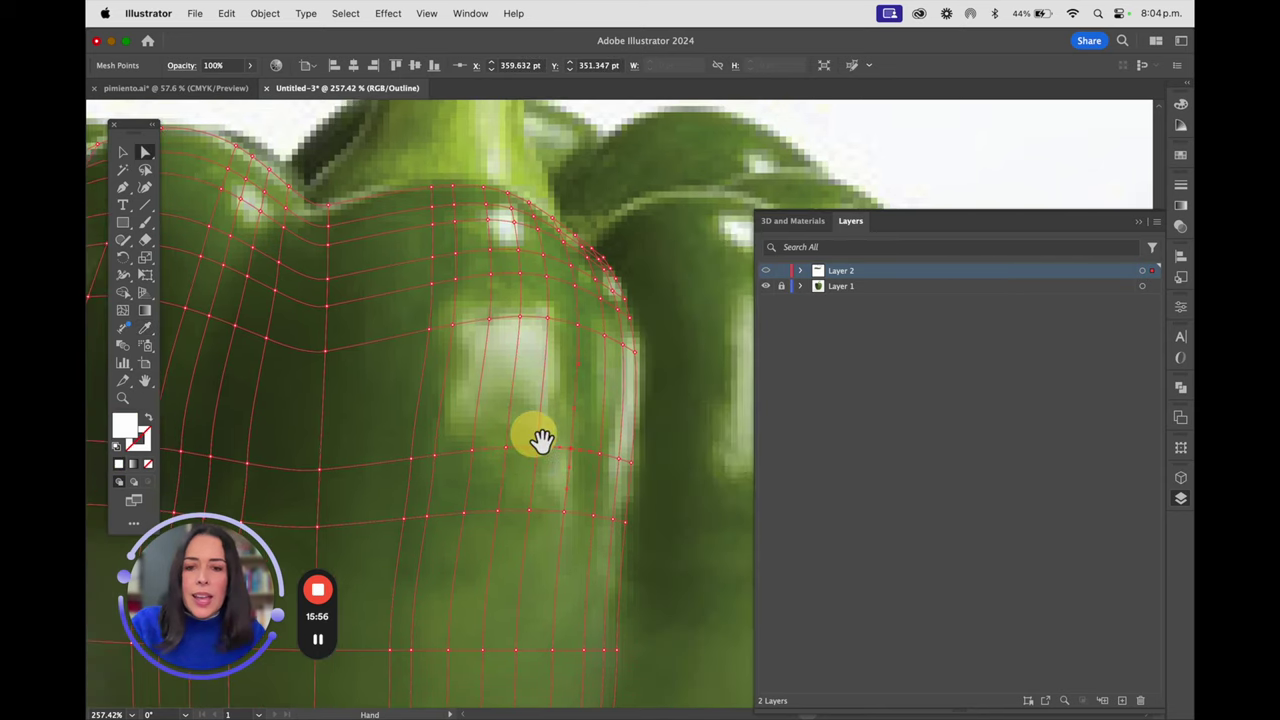
{"action": "key", "text": "i"}
{"action": "left_click", "coordinate": [581, 473]}
{"action": "key", "text": "a"}
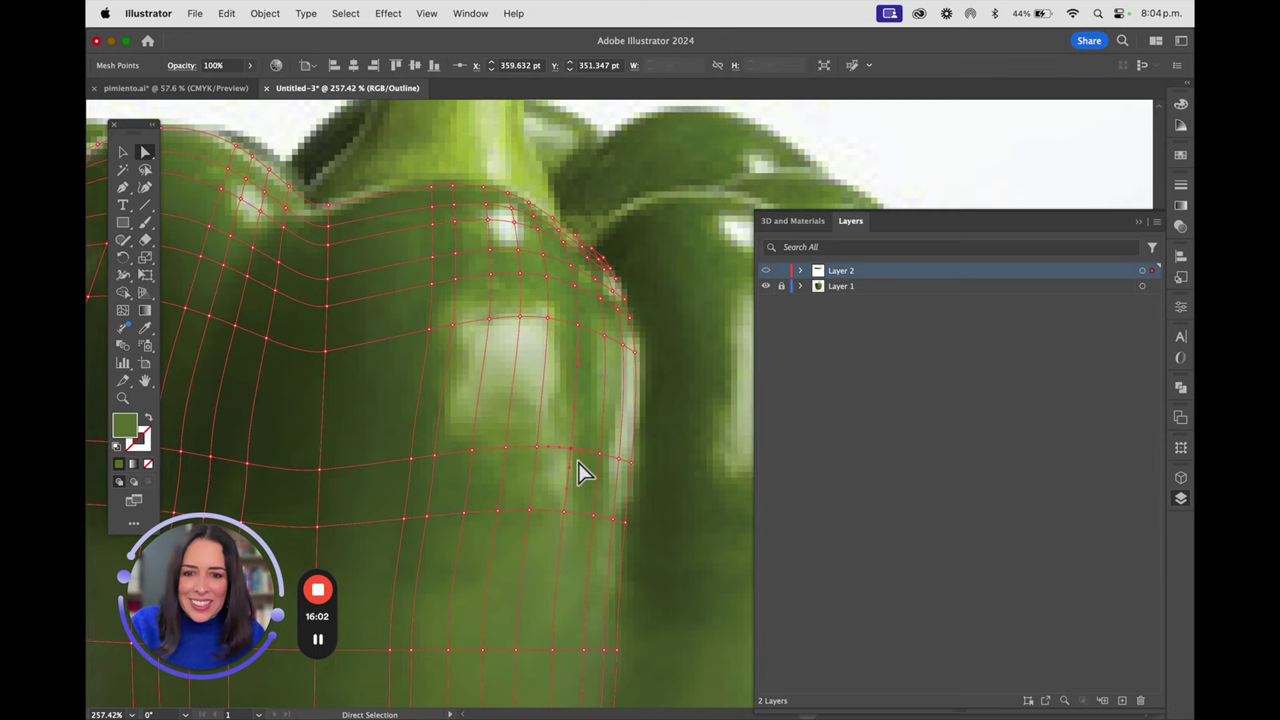
{"action": "key", "text": "i"}
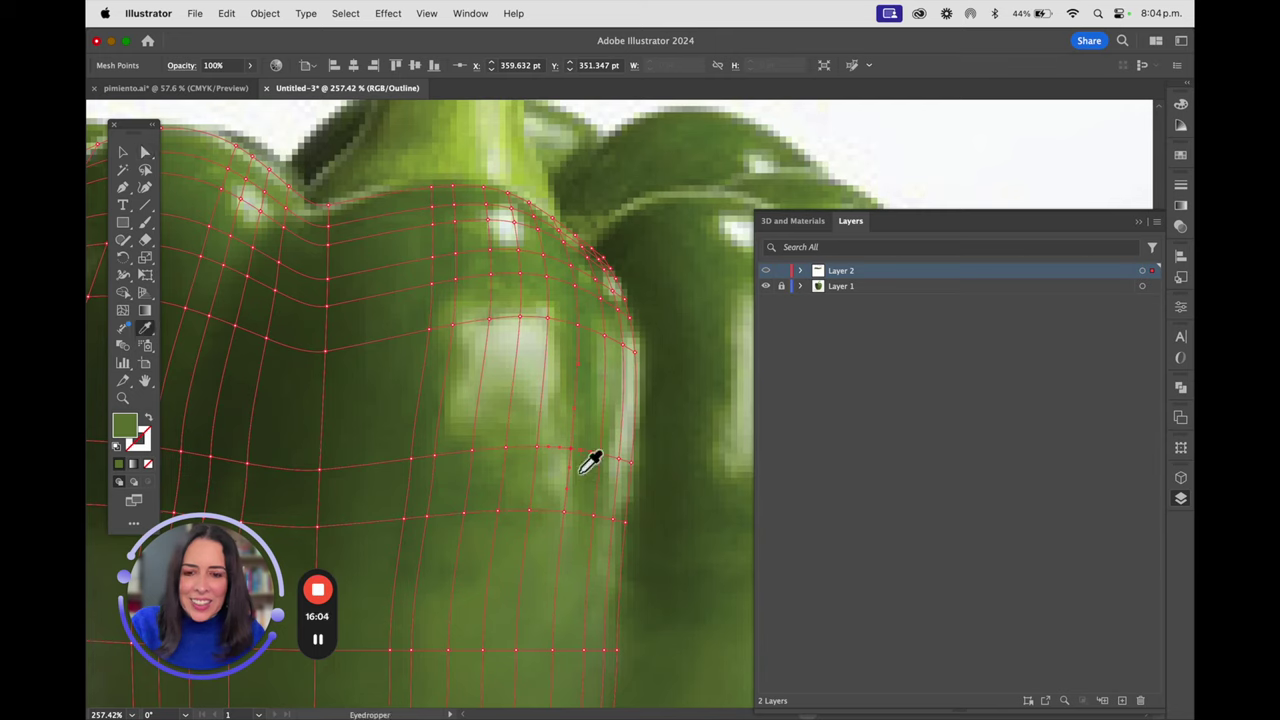
{"action": "left_click", "coordinate": [600, 465]}
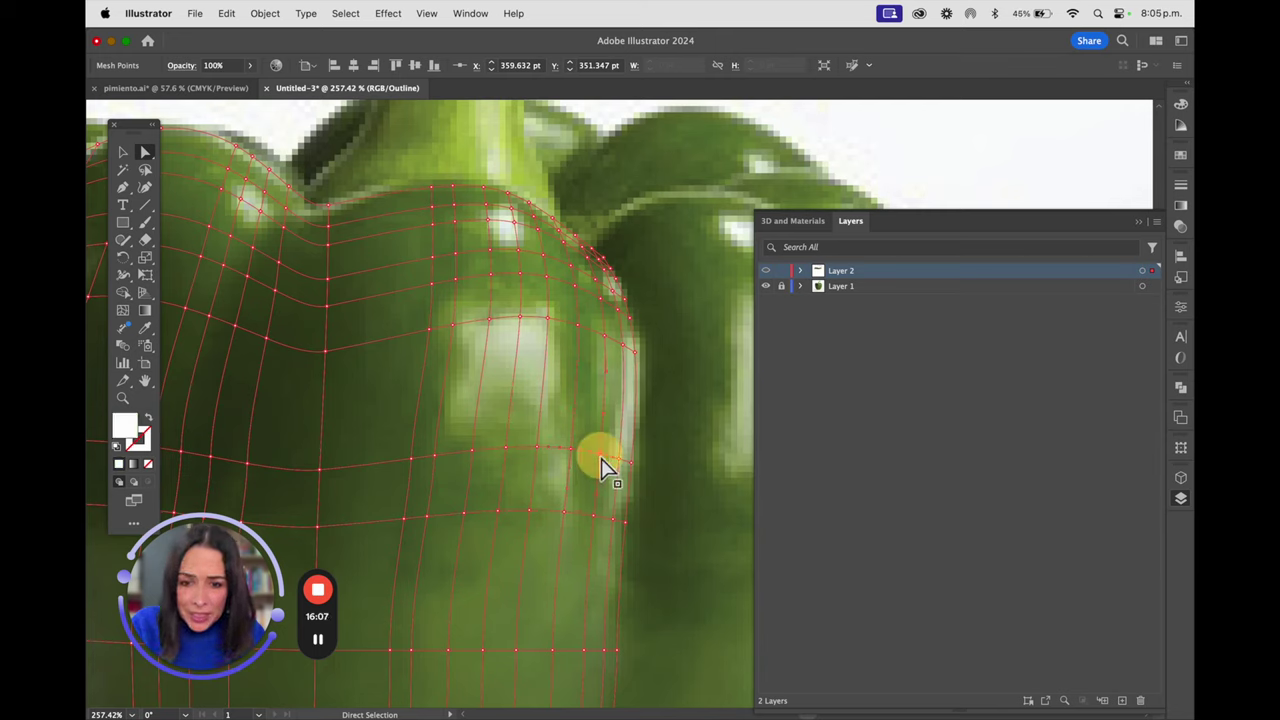
{"action": "left_click", "coordinate": [606, 466]}
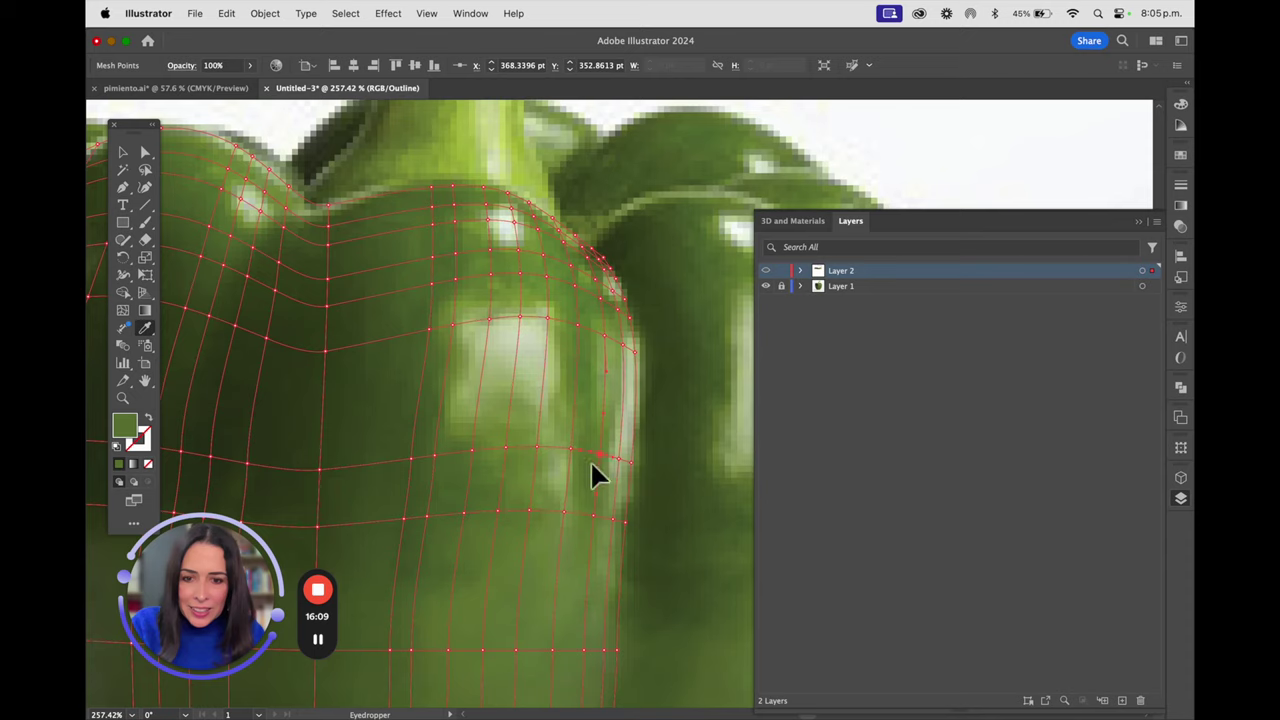
{"action": "right_click", "coordinate": [588, 460]}
{"action": "key", "text": "Escape"}
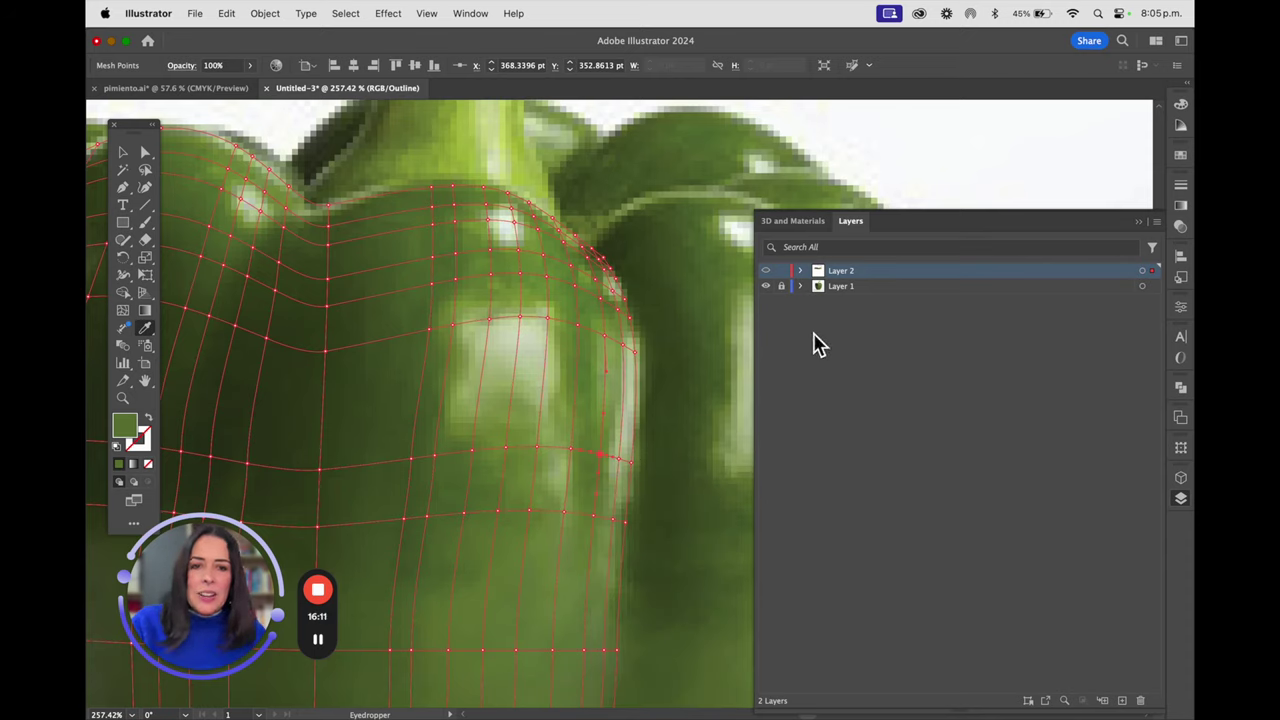
Check the shaded mesh in full colour with the photo hidden, then return to mesh outlines over the photo.
{"action": "left_click", "coordinate": [767, 287]}
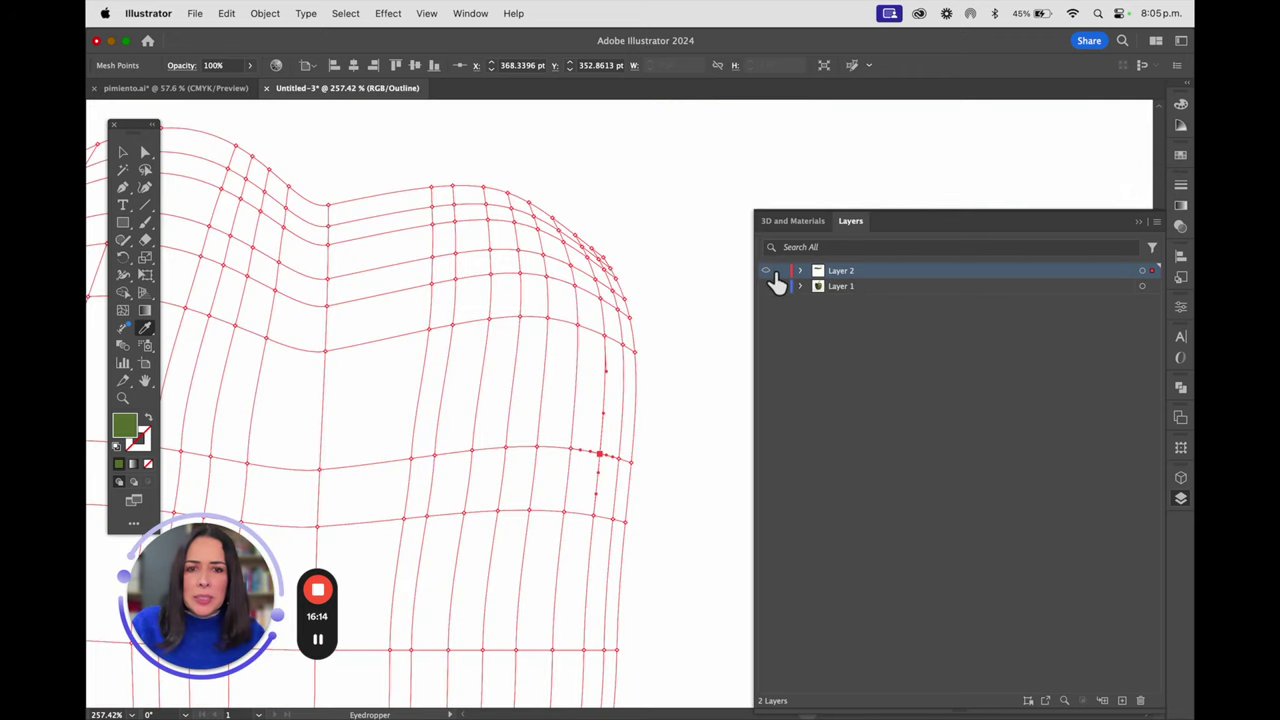
{"action": "key", "text": "super+y"}
{"action": "left_click", "coordinate": [781, 286]}
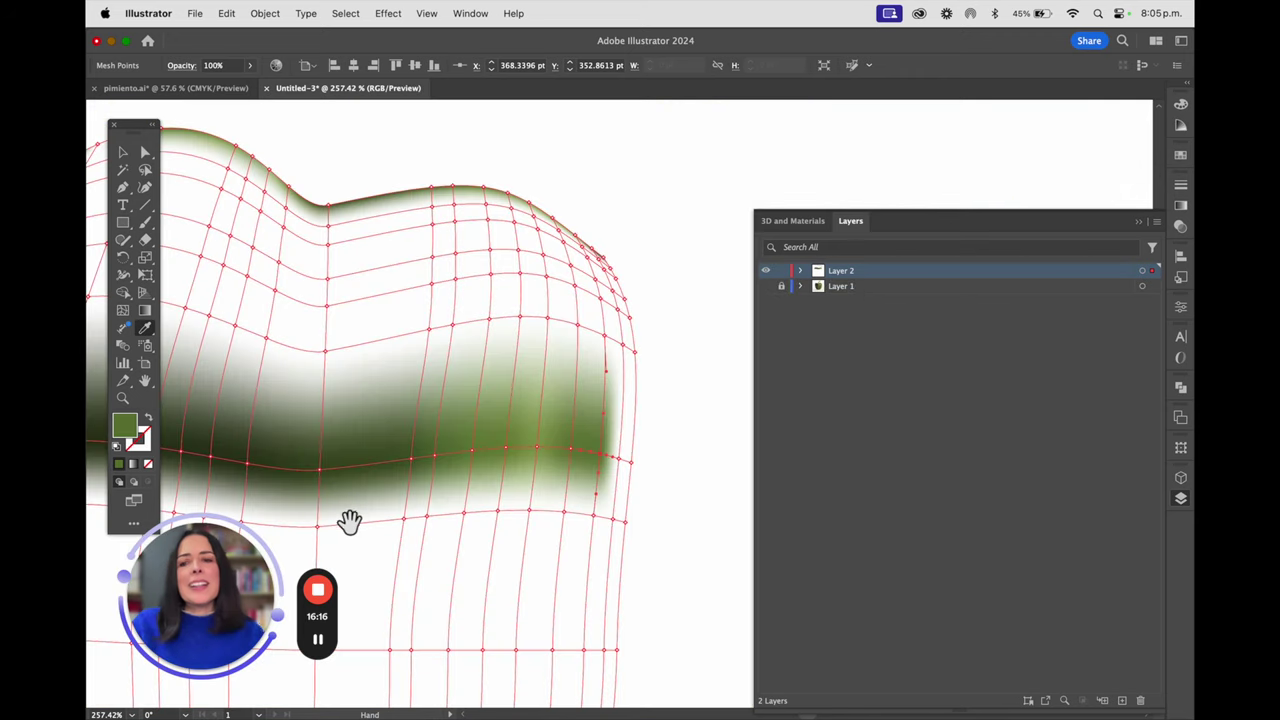
{"action": "left_click_drag", "start_coordinate": [363, 520], "coordinate": [661, 531]}
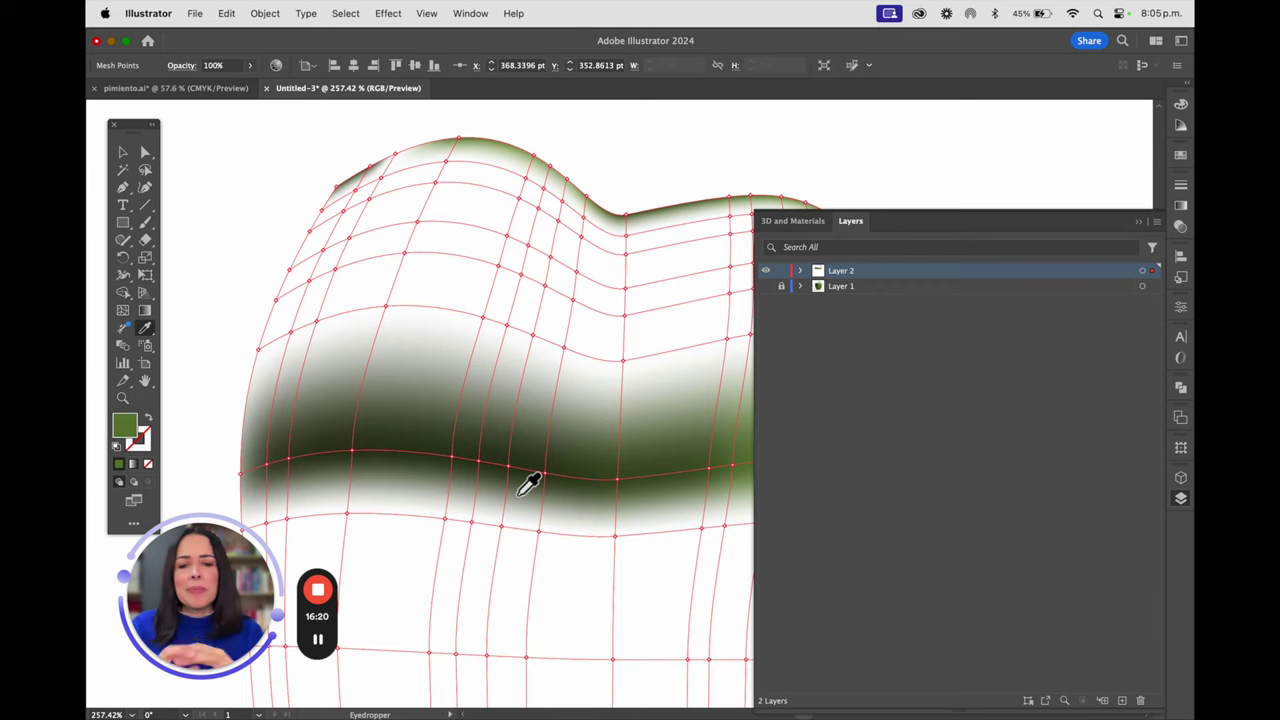
{"action": "key", "text": "super+0"}
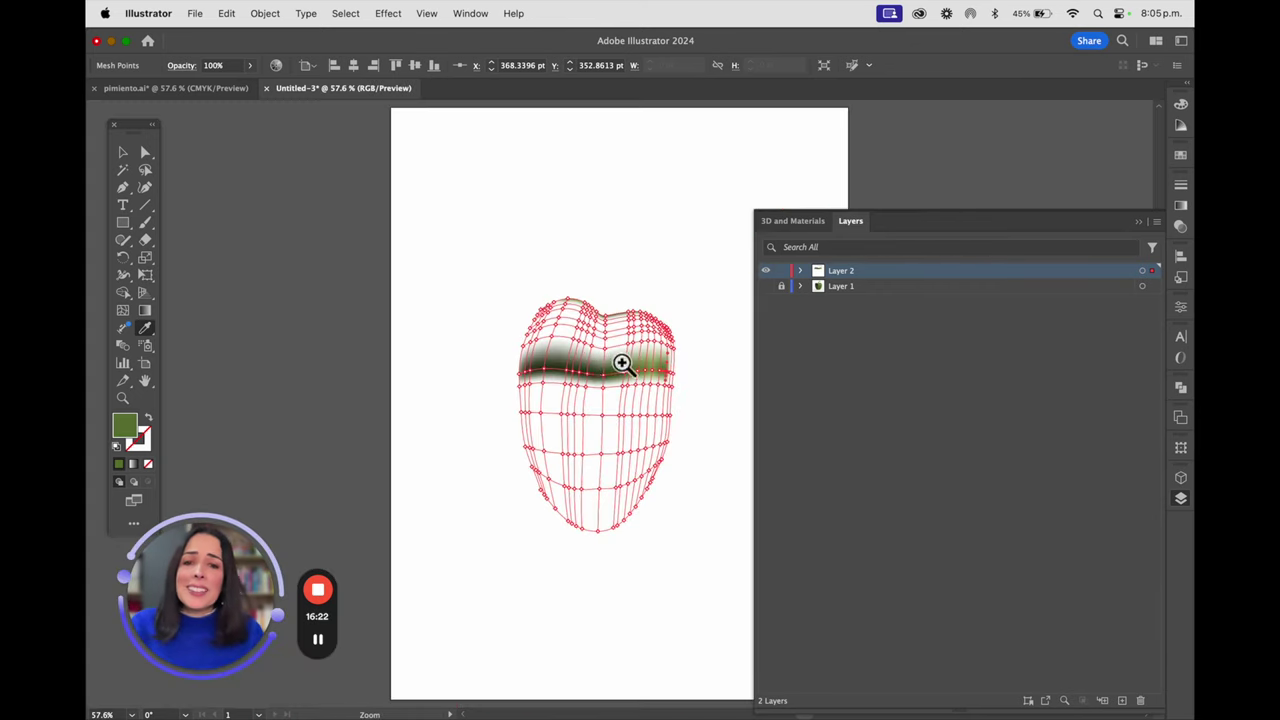
{"action": "scroll", "coordinate": [623, 363], "scroll_direction": "up", "scroll_amount": 5}
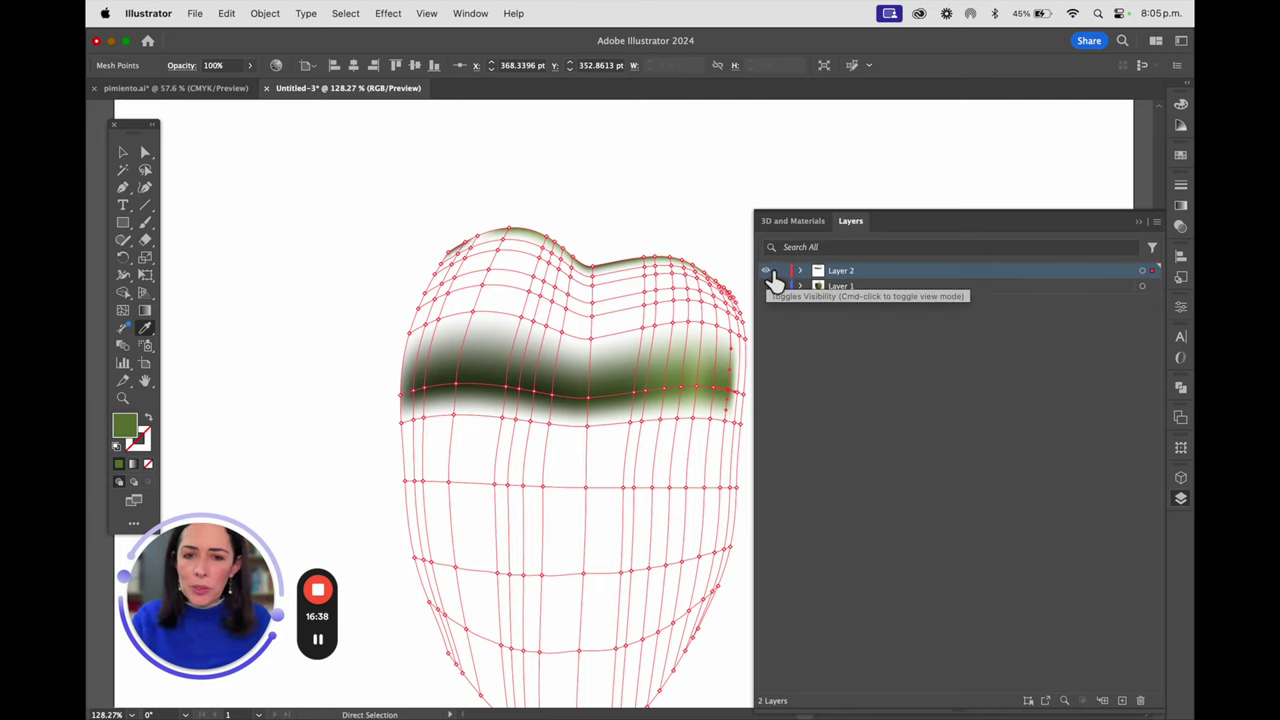
{"action": "left_click", "coordinate": [766, 270], "text": "super"}
{"action": "left_click", "coordinate": [767, 286]}
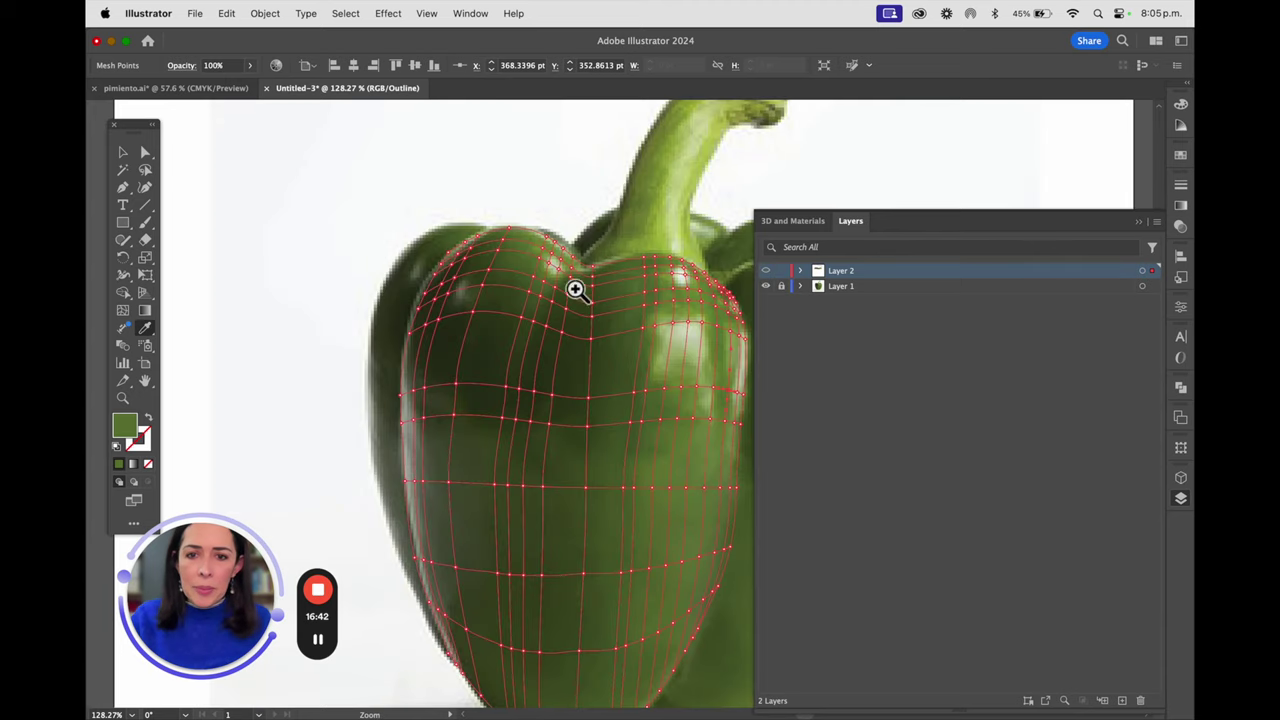
Zoom into the pepper's shoulder and sample dark green into the top two left-edge points.
{"action": "left_click", "coordinate": [592, 322]}
{"action": "left_click", "coordinate": [680, 376]}
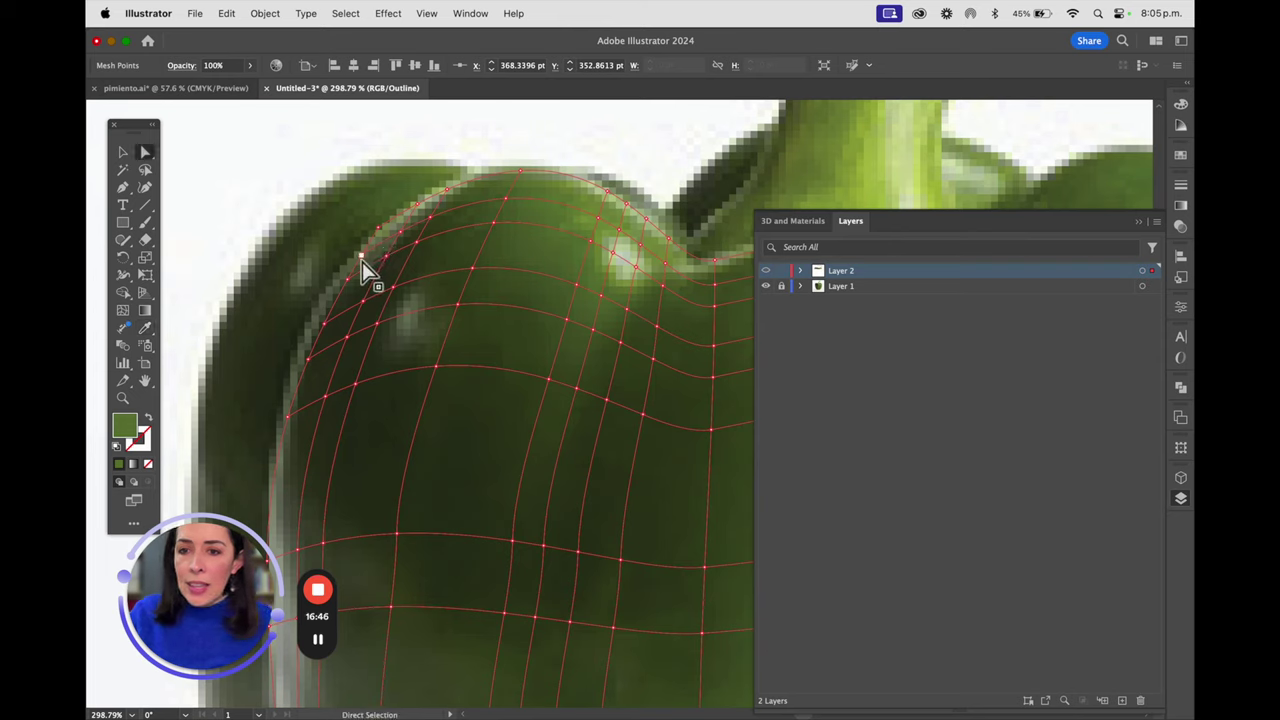
{"action": "left_click", "coordinate": [368, 265]}
{"action": "left_click", "coordinate": [367, 264]}
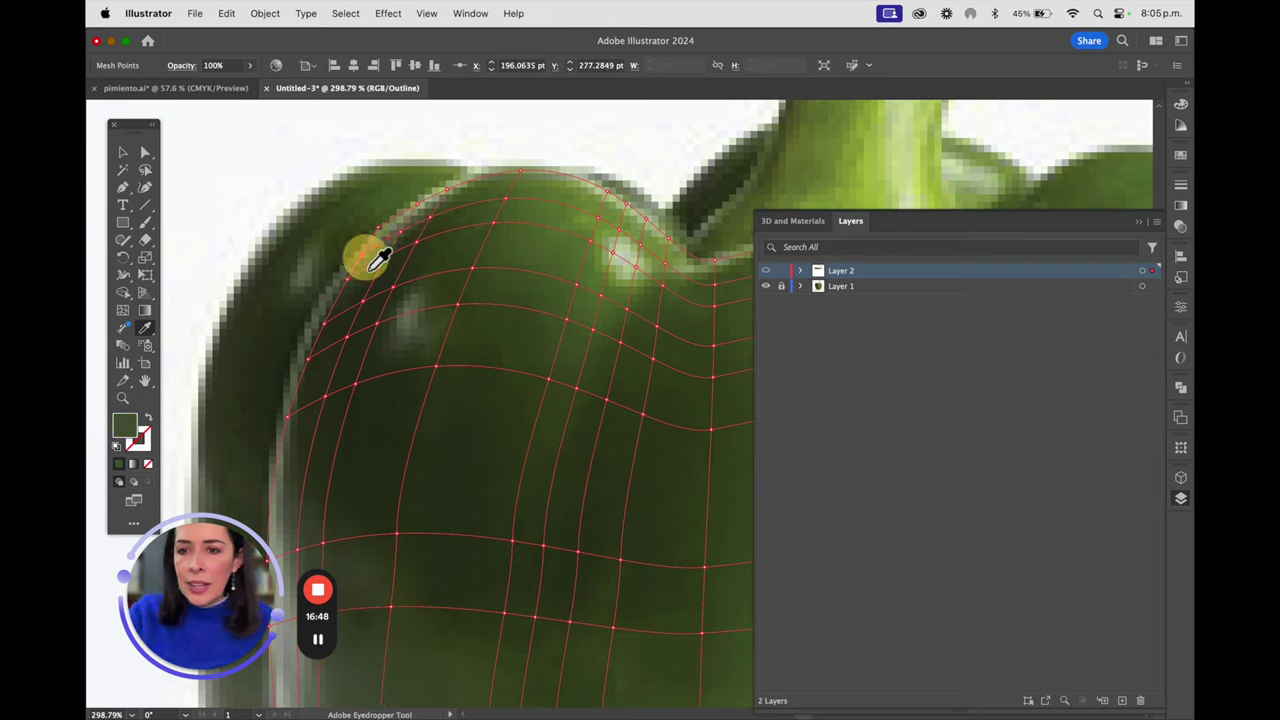
{"action": "key", "text": "a"}
{"action": "left_click", "coordinate": [352, 289]}
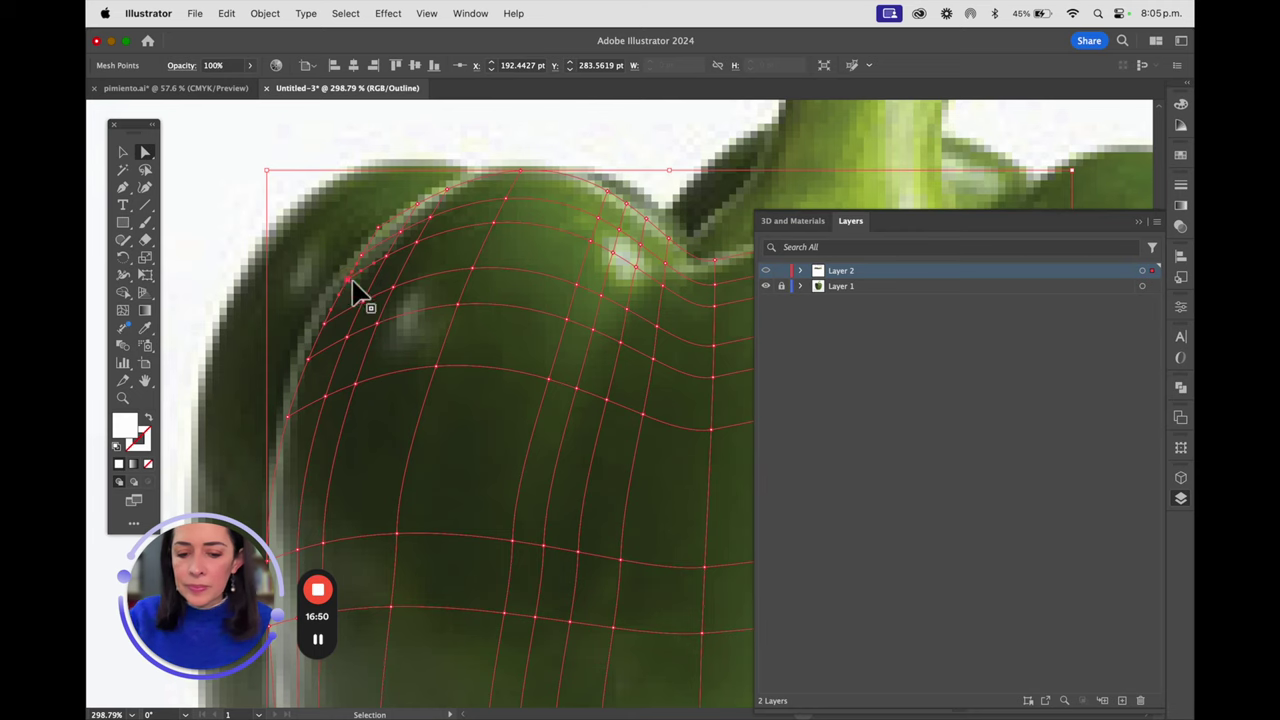
{"action": "key", "text": "super+i"}
{"action": "left_click", "coordinate": [766, 488]}
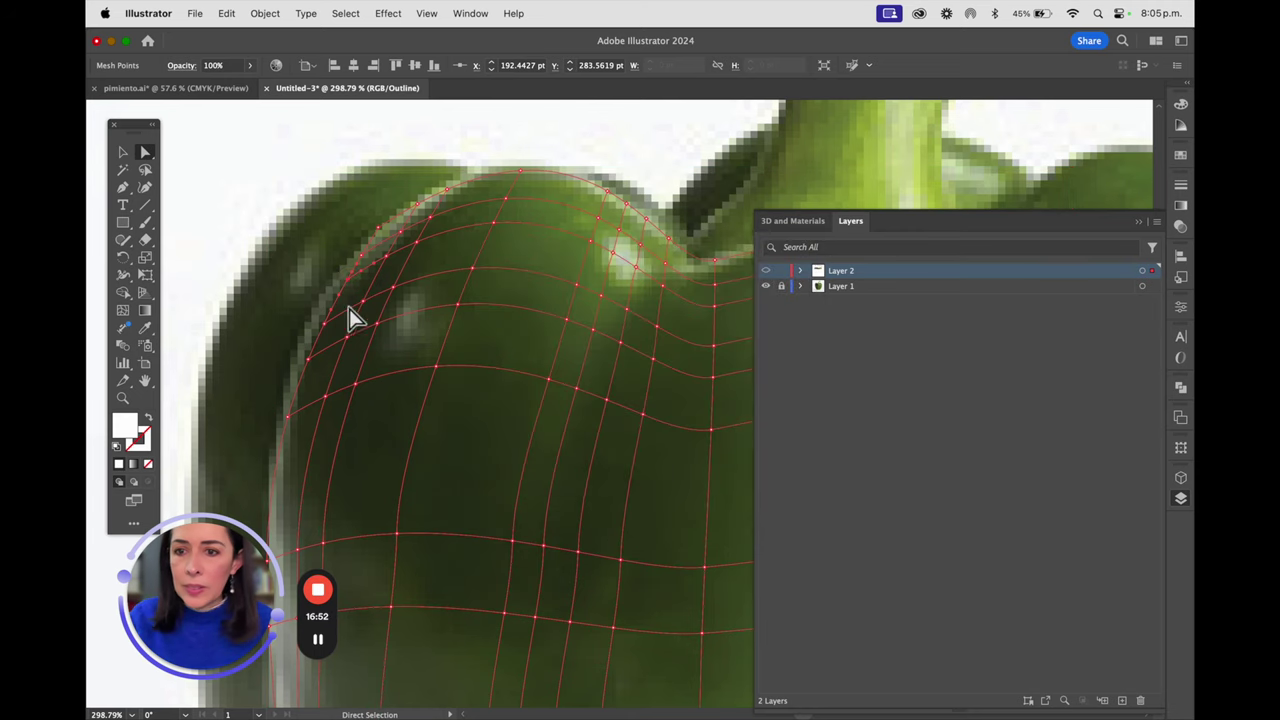
{"action": "left_click", "coordinate": [358, 290]}
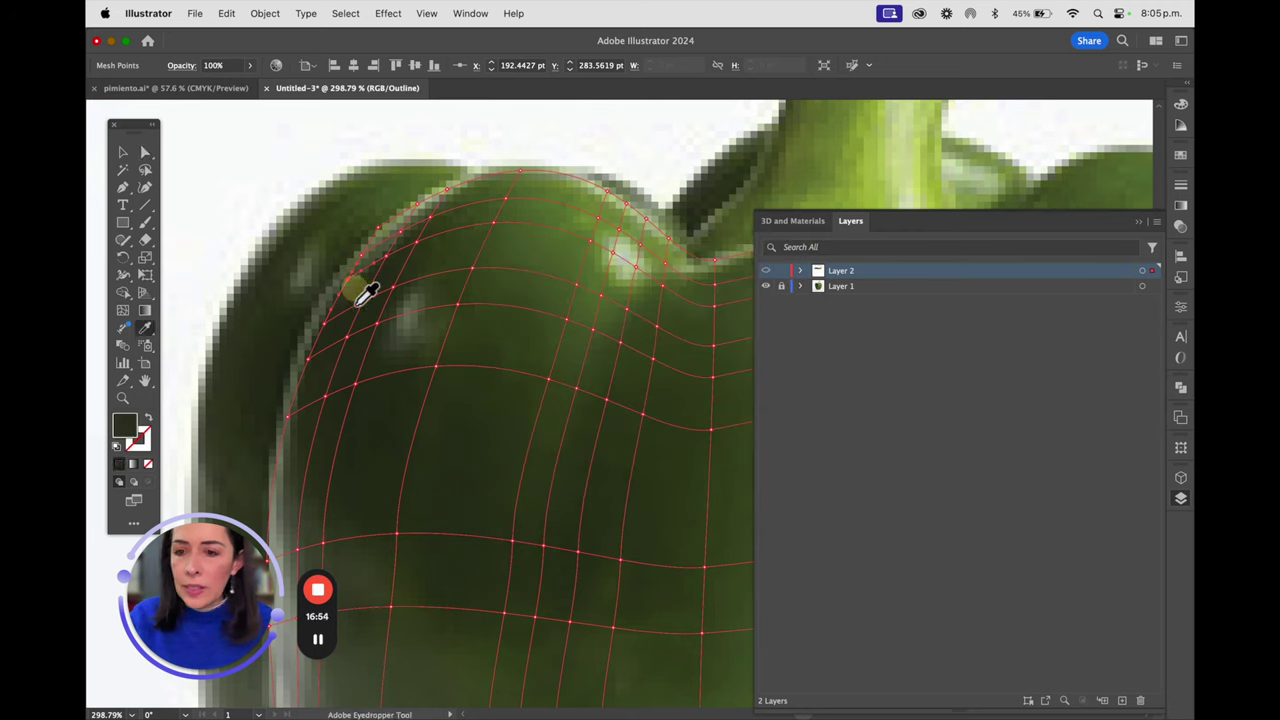
Sample dark green into three lower left-edge points and check the result in Preview.
{"action": "left_click", "coordinate": [323, 323]}
{"action": "left_click", "coordinate": [329, 329]}
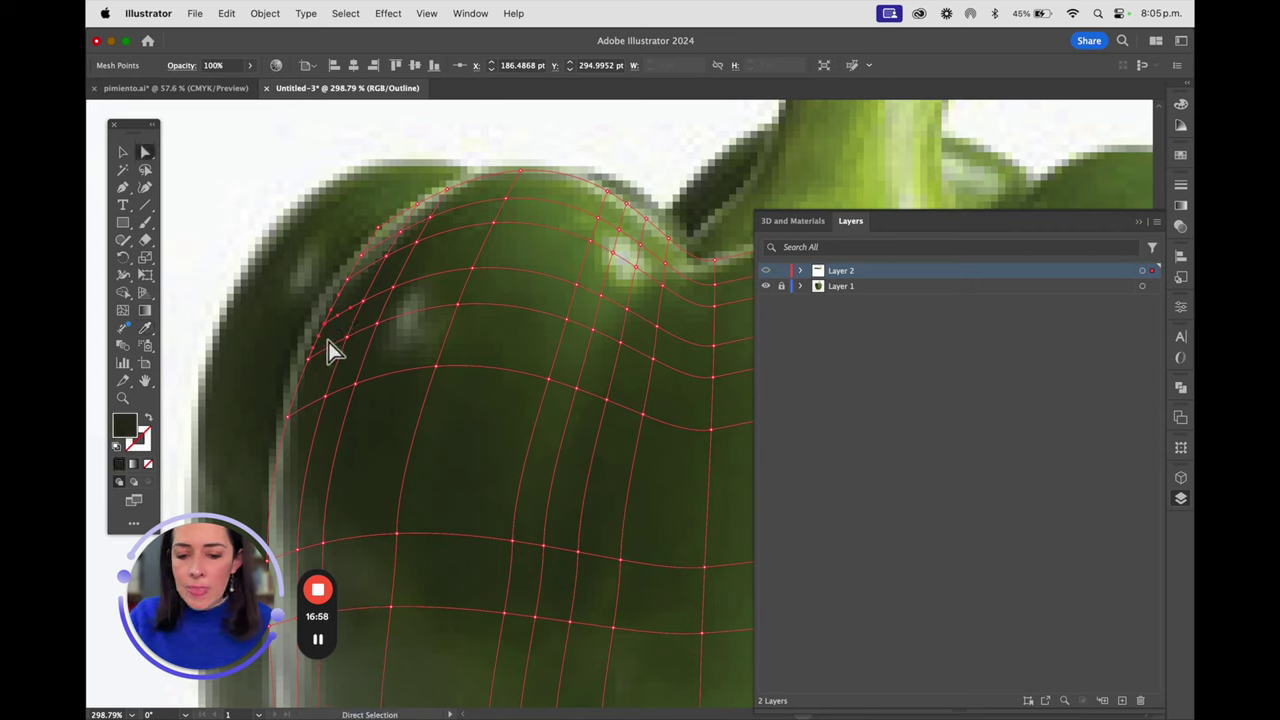
{"action": "left_click", "coordinate": [325, 330]}
{"action": "left_click", "coordinate": [307, 361]}
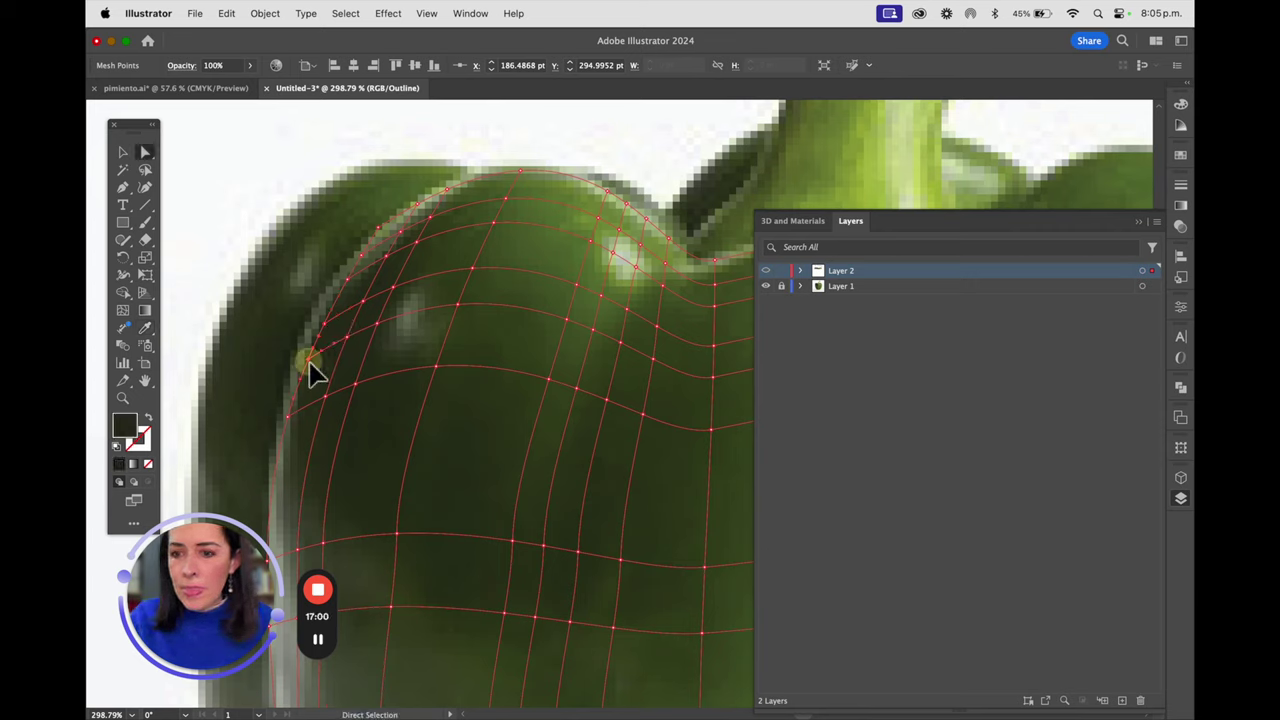
{"action": "left_click", "coordinate": [312, 367]}
{"action": "left_click", "coordinate": [328, 371]}
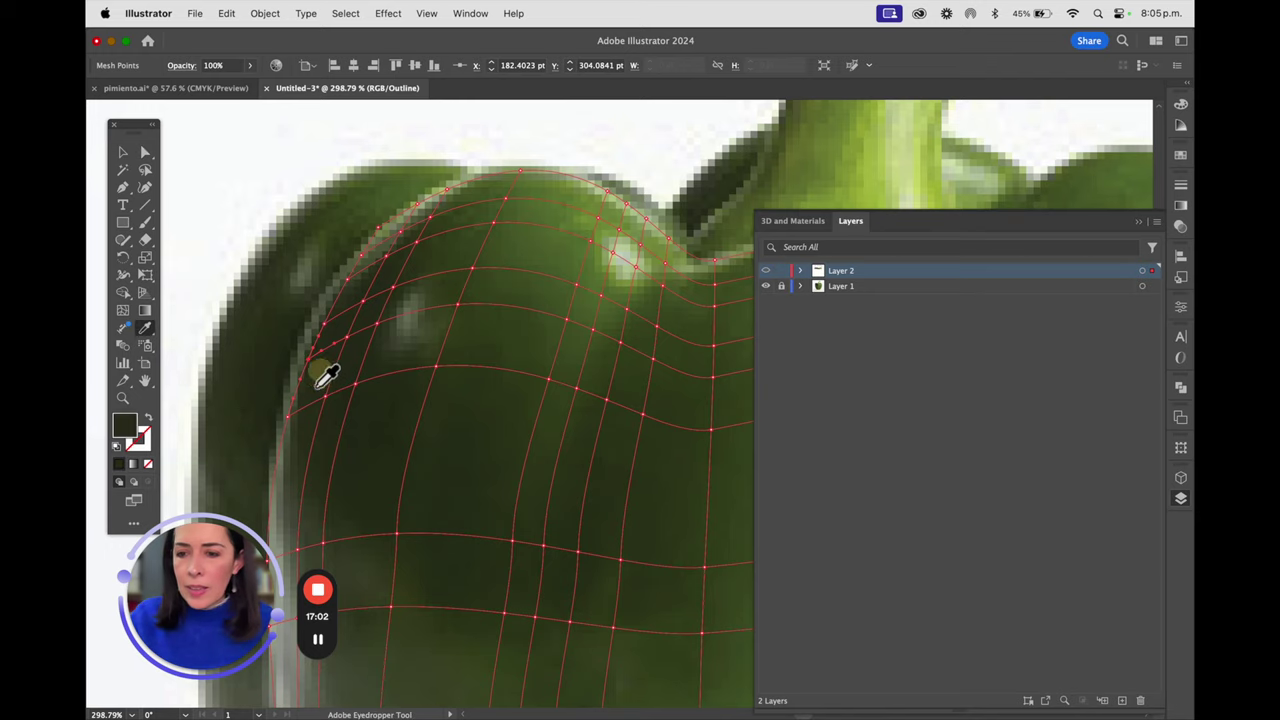
{"action": "left_click", "coordinate": [288, 420]}
{"action": "key", "text": "i"}
{"action": "left_click", "coordinate": [298, 430]}
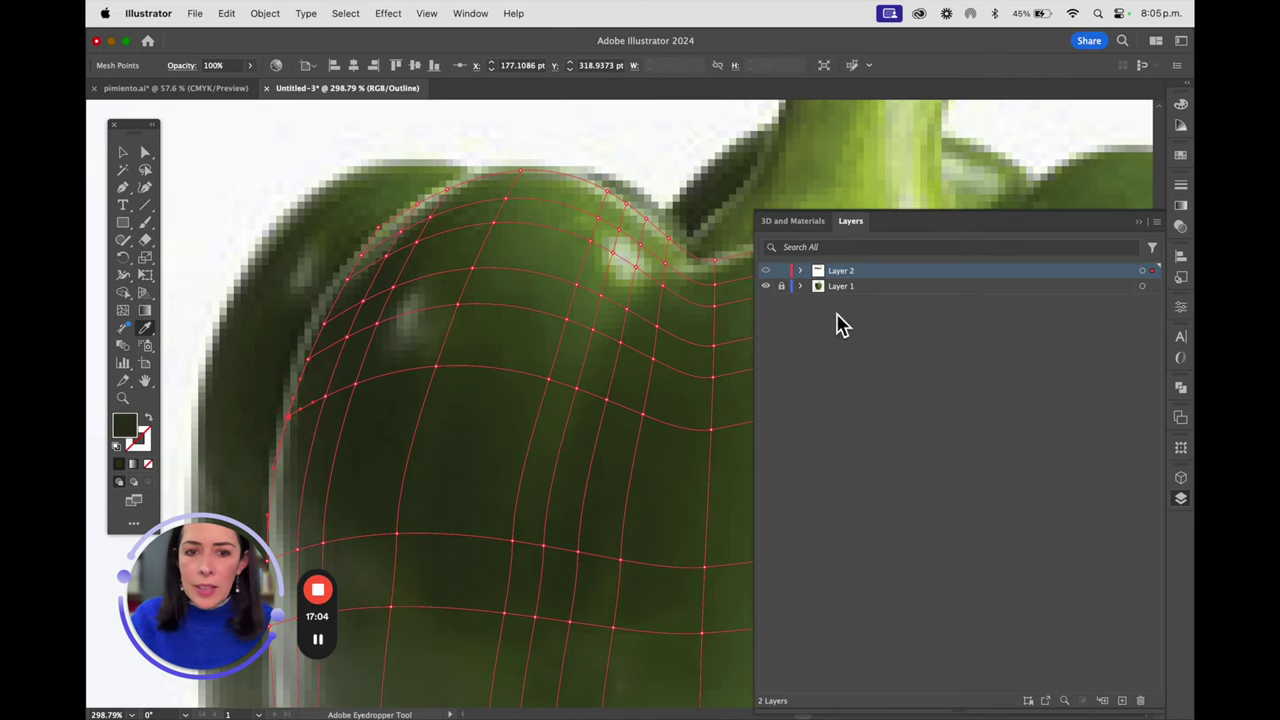
{"action": "left_click", "coordinate": [768, 272], "text": "super"}
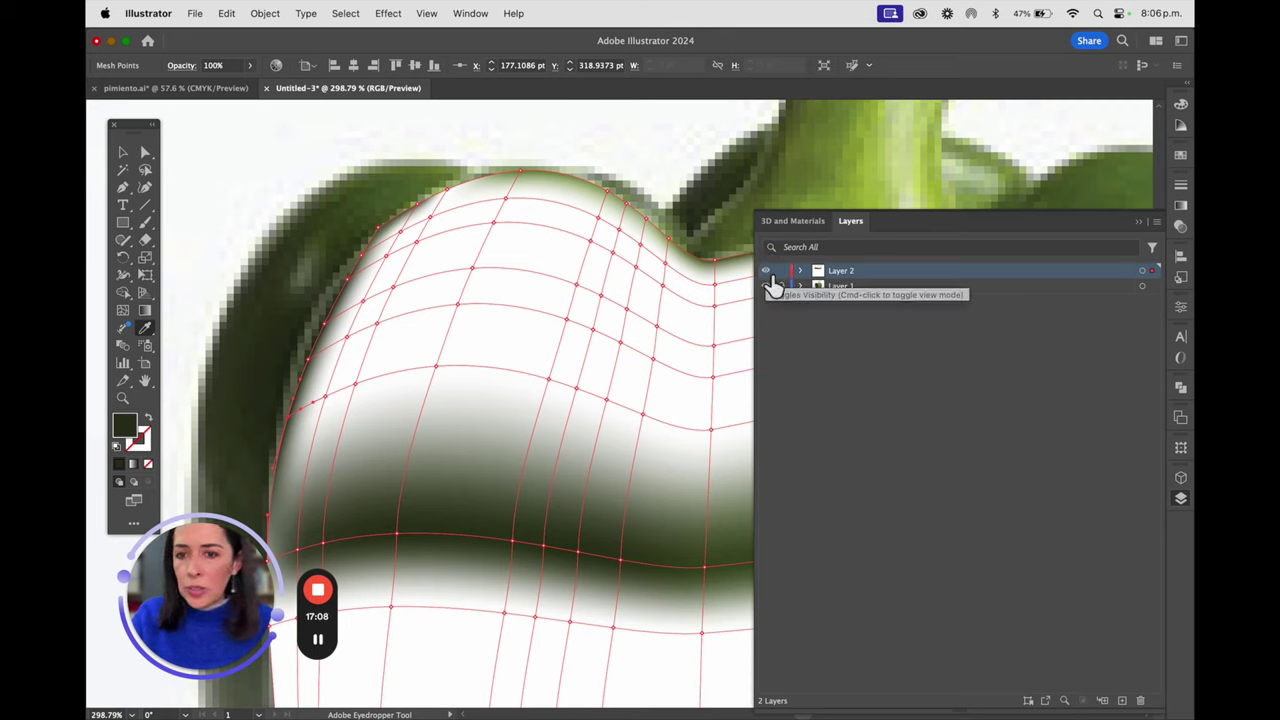
{"action": "left_click", "coordinate": [766, 272], "text": "super"}
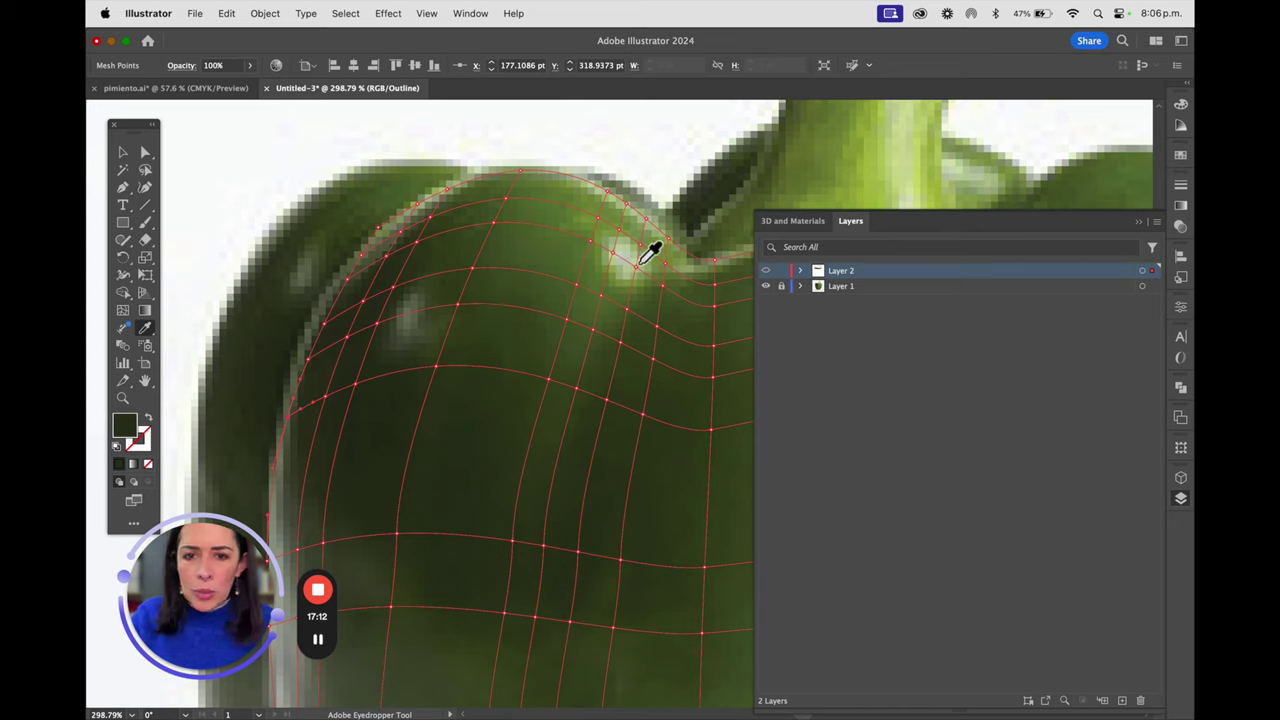
Fill three mesh points above and below the shoulder highlight with greens sampled from the photo.
{"action": "key", "text": "a"}
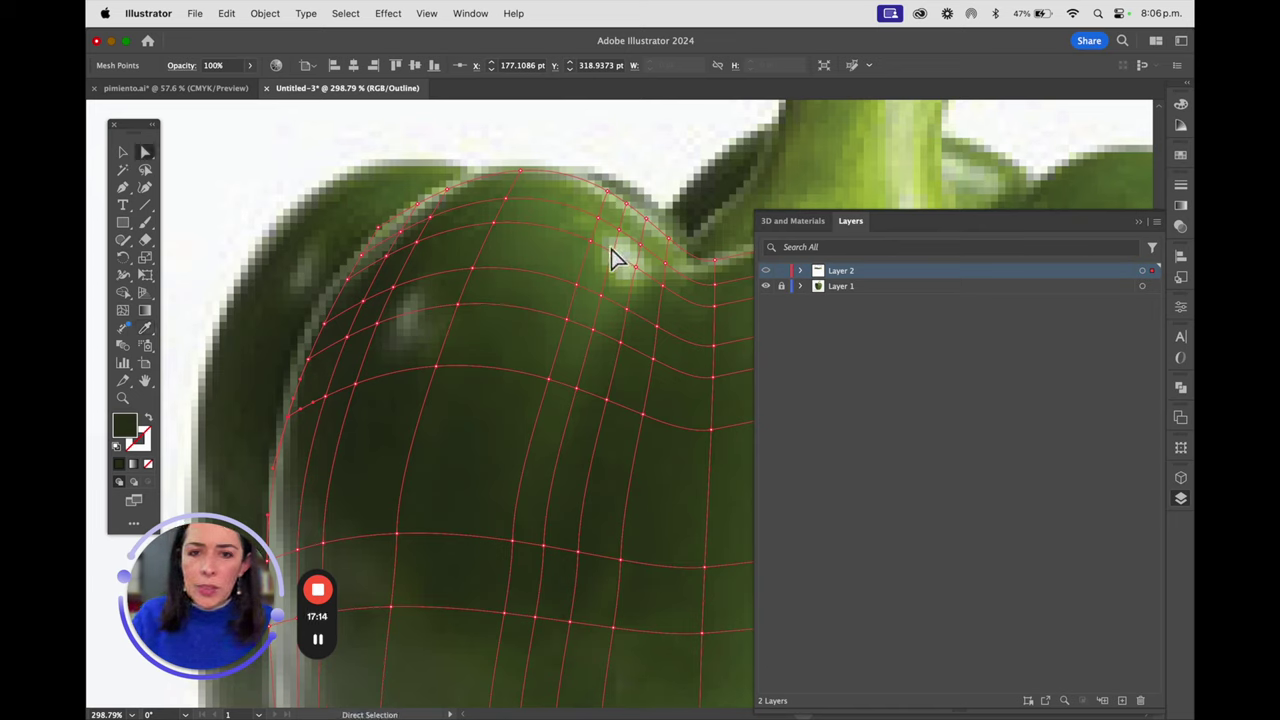
{"action": "left_click", "coordinate": [600, 220]}
{"action": "key", "text": "i"}
{"action": "left_click", "coordinate": [592, 226]}
{"action": "key", "text": "a"}
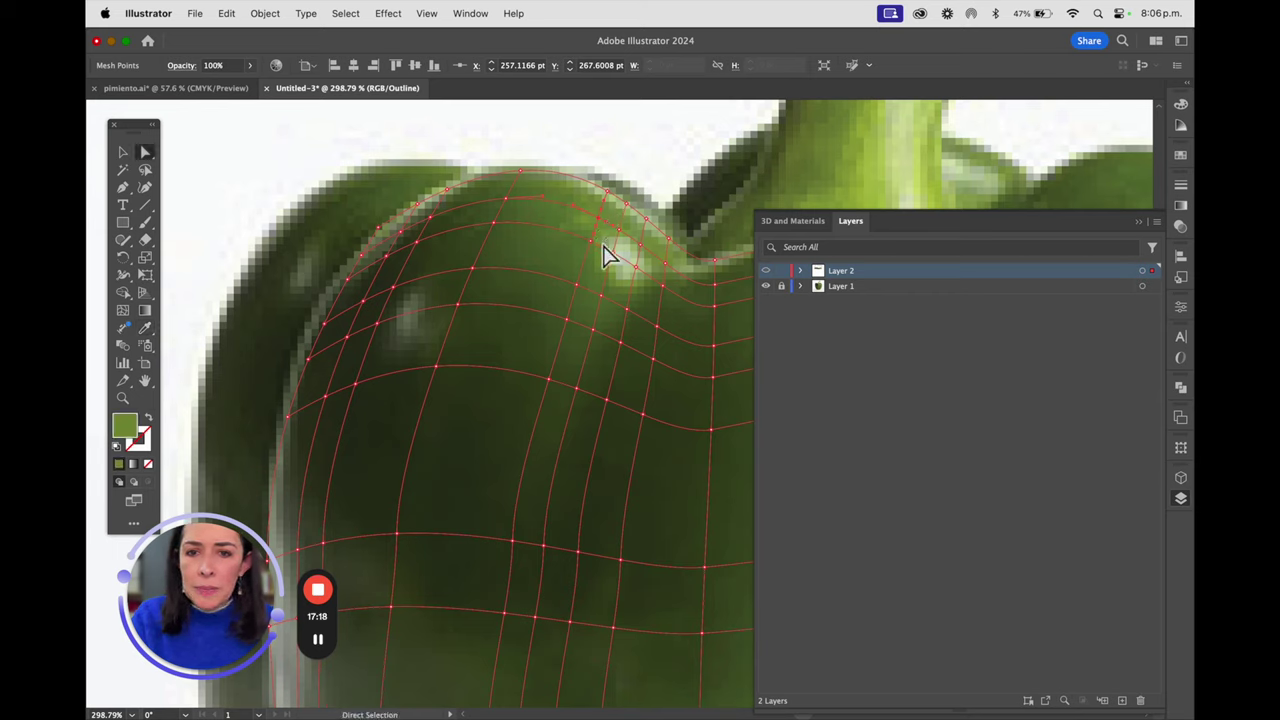
{"action": "left_click", "coordinate": [592, 241]}
{"action": "key", "text": "i"}
{"action": "left_click", "coordinate": [578, 256]}
{"action": "key", "text": "a"}
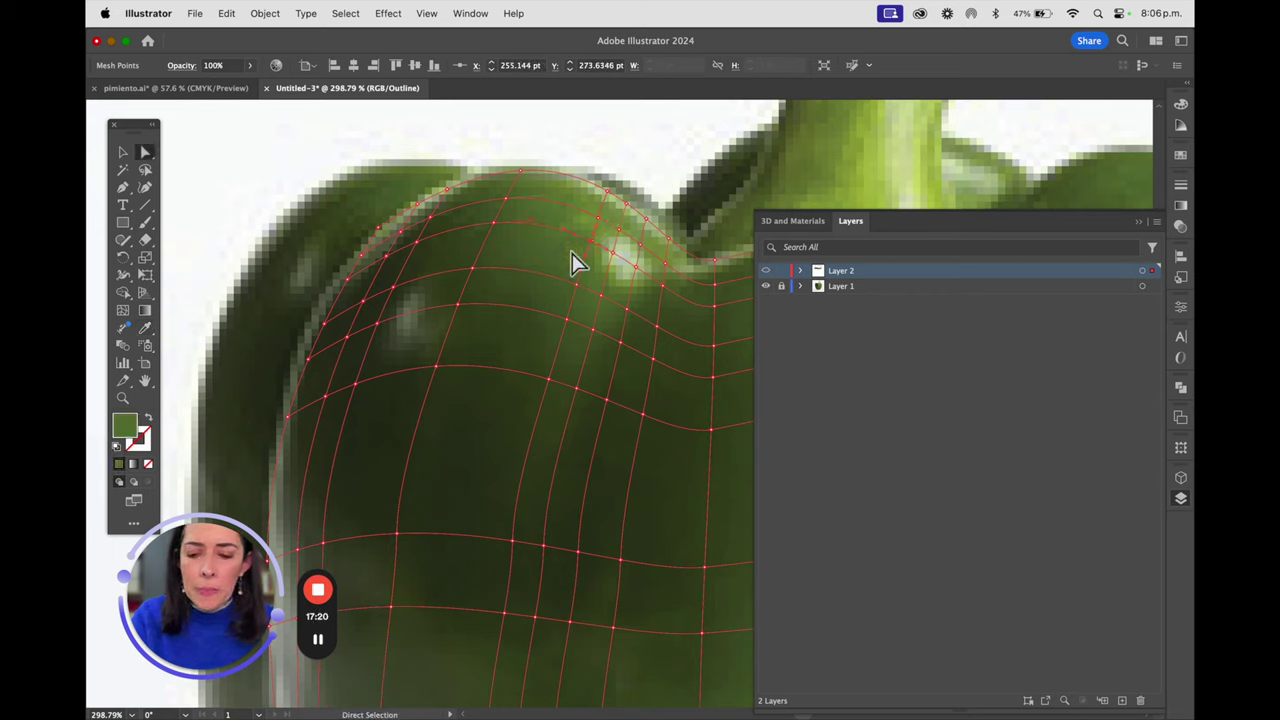
{"action": "left_click", "coordinate": [575, 287]}
{"action": "key", "text": "i"}
{"action": "left_click", "coordinate": [572, 292]}
Sample photo greens into two more mesh points, including the one beside the highlight.
{"action": "key", "text": "a"}
{"action": "left_click", "coordinate": [601, 295]}
{"action": "key", "text": "i"}
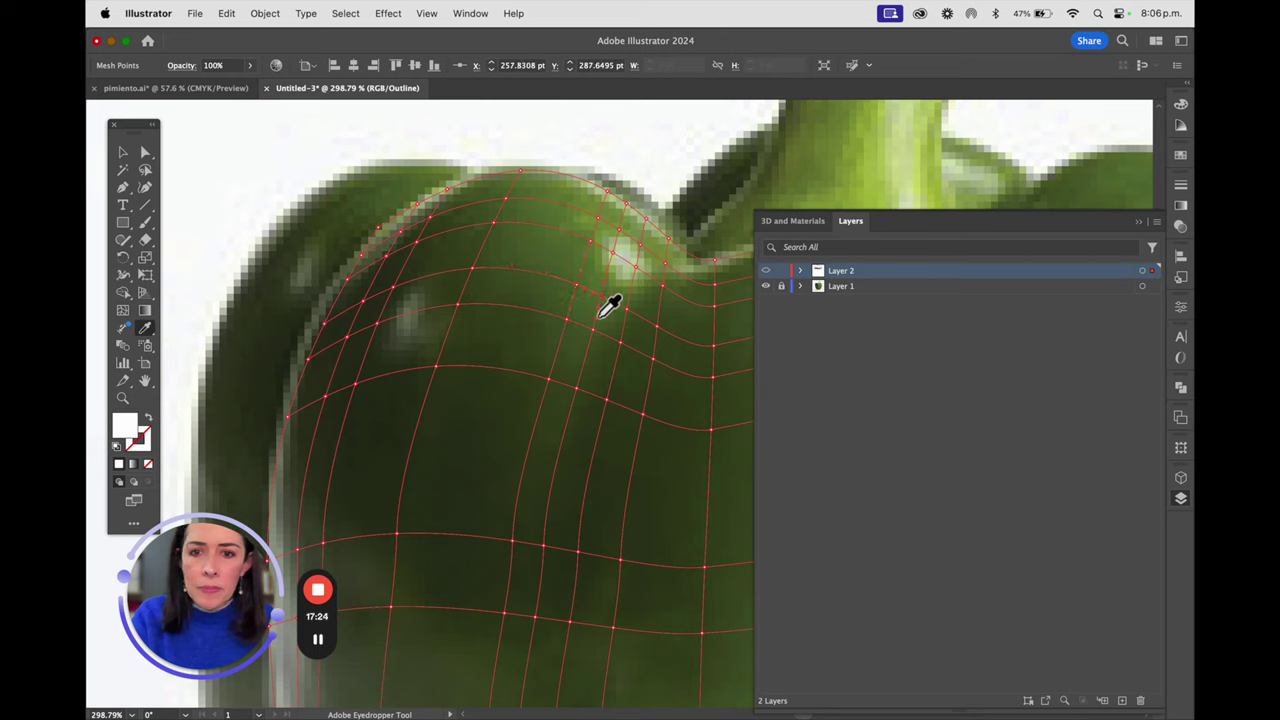
{"action": "left_click", "coordinate": [594, 308]}
{"action": "key", "text": "a"}
{"action": "left_click", "coordinate": [612, 262]}
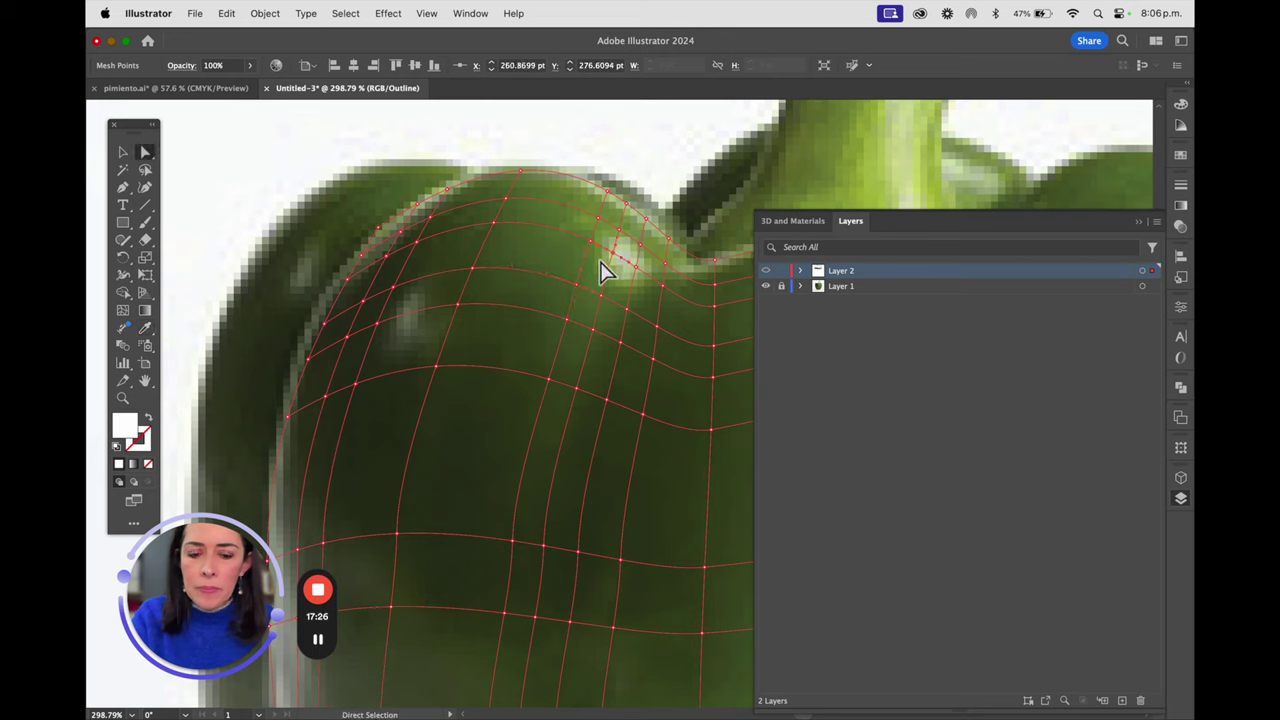
{"action": "key", "text": "i"}
{"action": "left_click", "coordinate": [602, 266]}
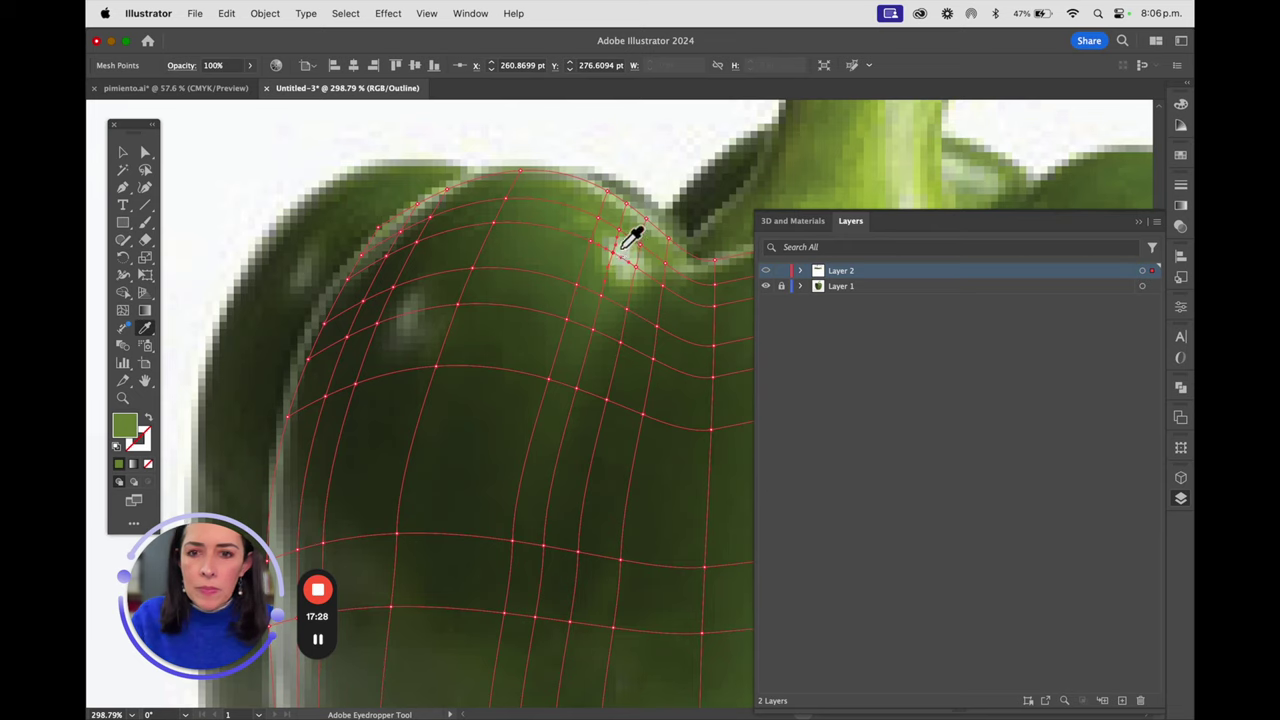
Fill the mesh points on the highlight with pale green sampled from the photo's highlight.
{"action": "left_click", "coordinate": [617, 230], "text": "super"}
{"action": "left_click", "coordinate": [608, 249]}
{"action": "key", "text": "a"}
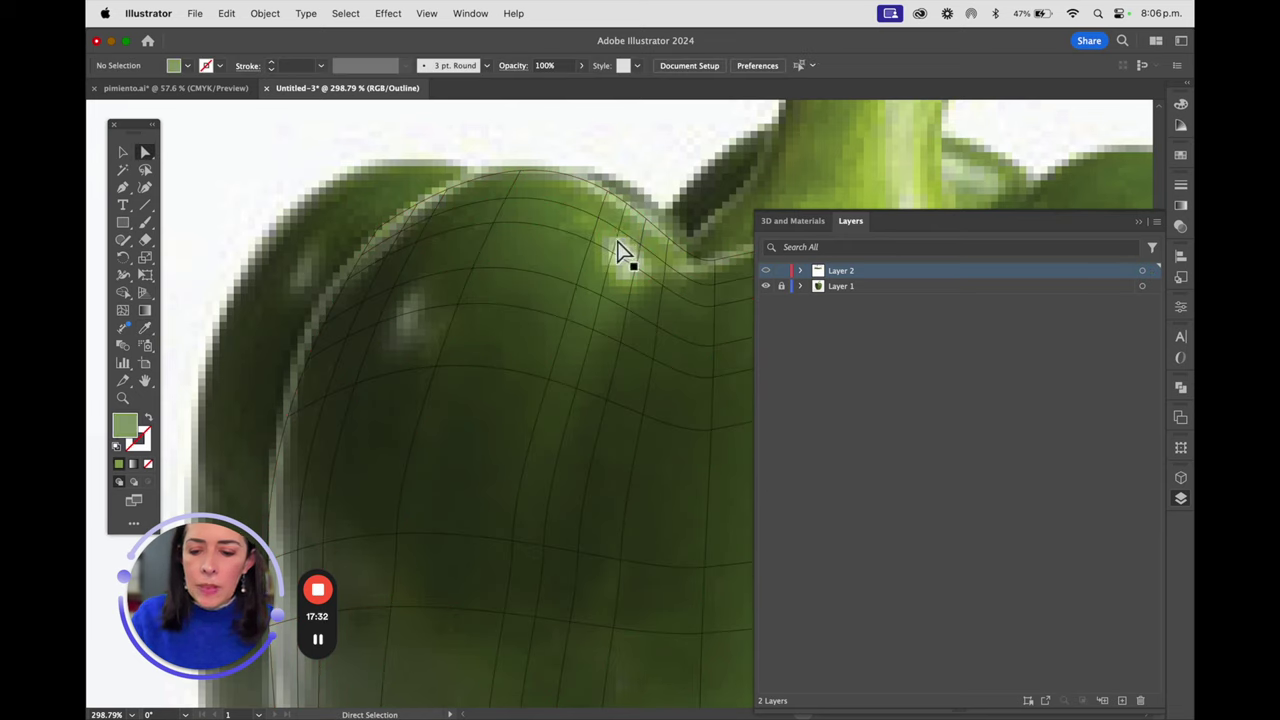
{"action": "left_click", "coordinate": [620, 240]}
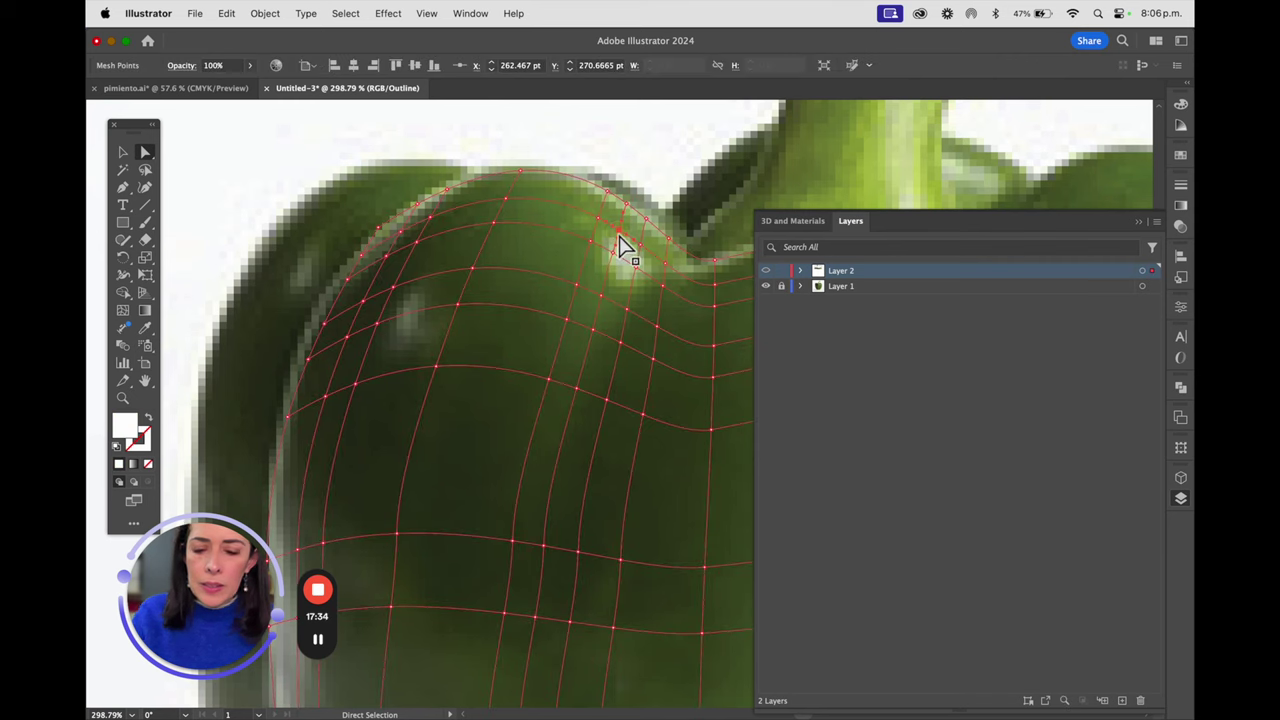
{"action": "key", "text": "i"}
{"action": "left_click", "coordinate": [627, 256]}
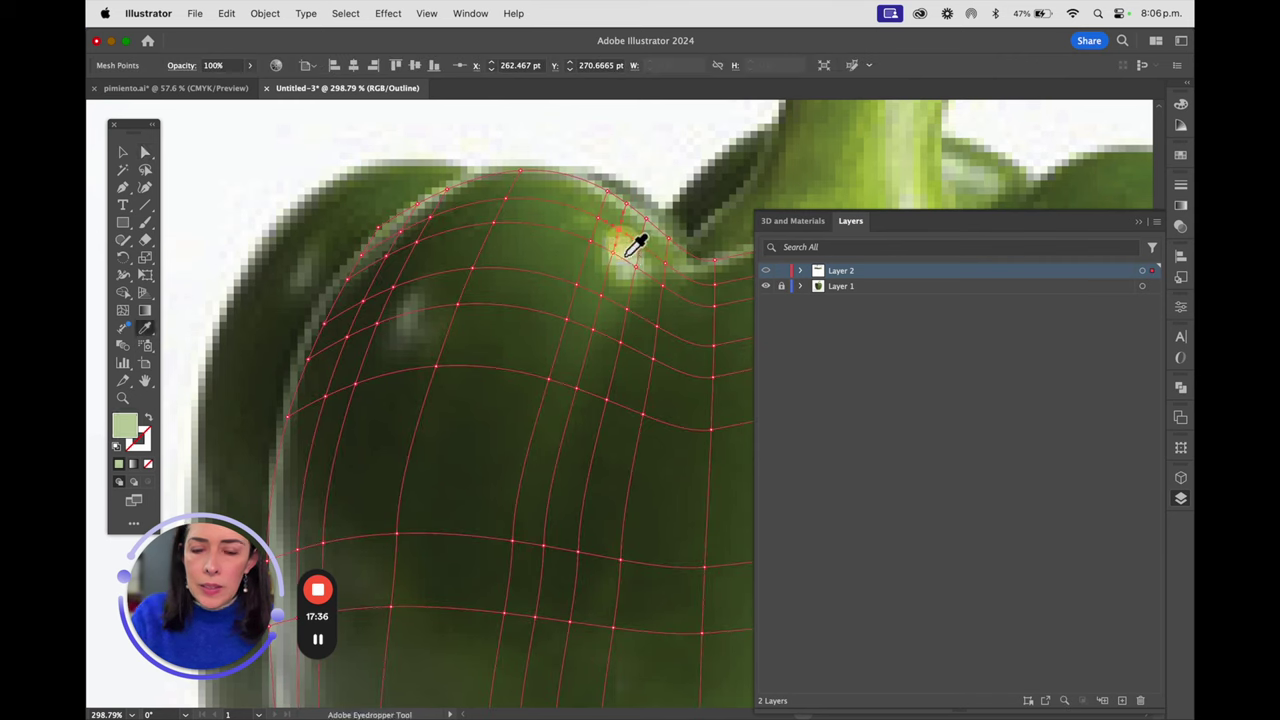
{"action": "key", "text": "a"}
{"action": "left_click", "coordinate": [616, 259]}
{"action": "key", "text": "i"}
{"action": "left_click", "coordinate": [624, 261]}
Give a point right of the highlight a darker green, then deselect and preview the mesh.
{"action": "key", "text": "a"}
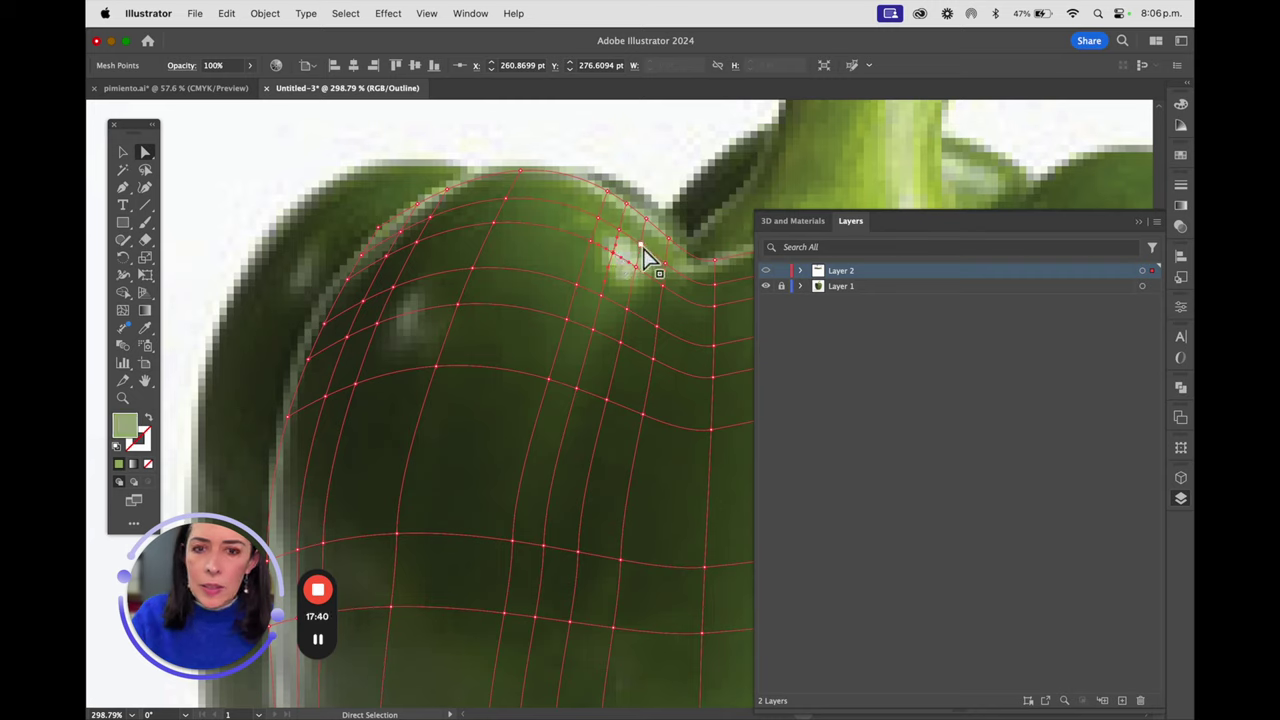
{"action": "left_click", "coordinate": [646, 256]}
{"action": "key", "text": "i"}
{"action": "left_click", "coordinate": [651, 265]}
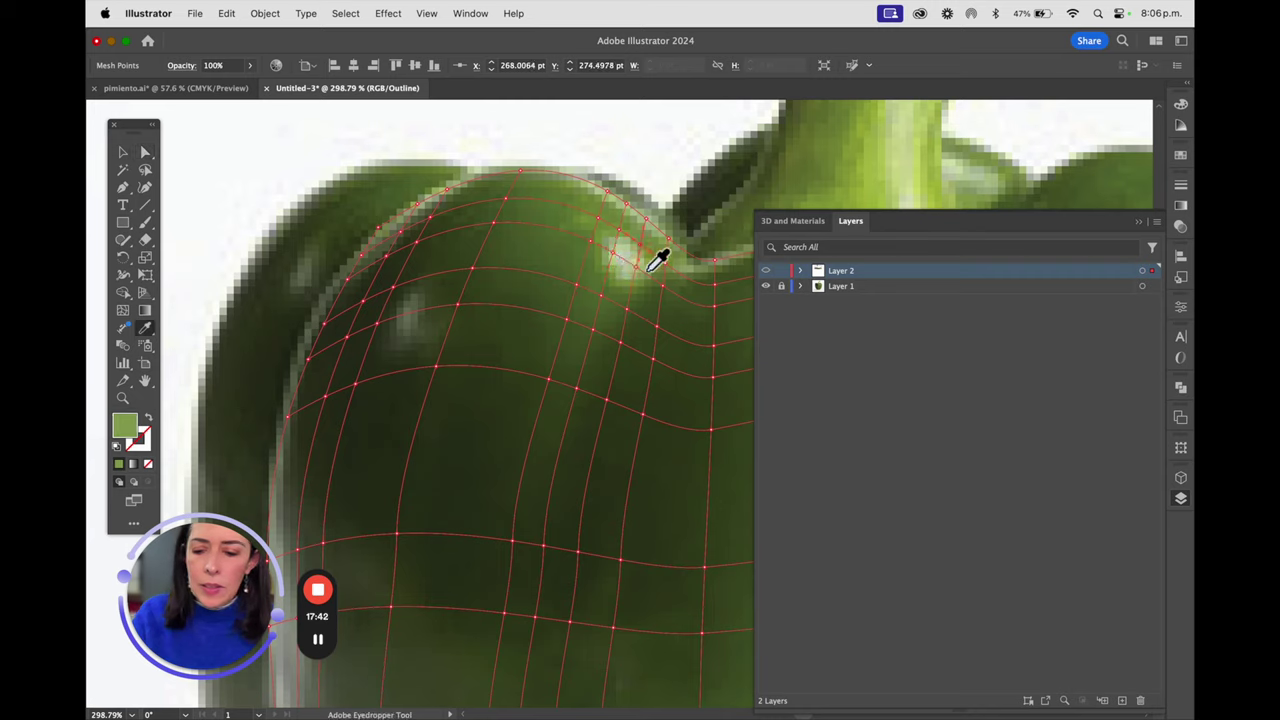
{"action": "key", "text": "a"}
{"action": "key", "text": "super+shift+a"}
{"action": "key", "text": "i"}
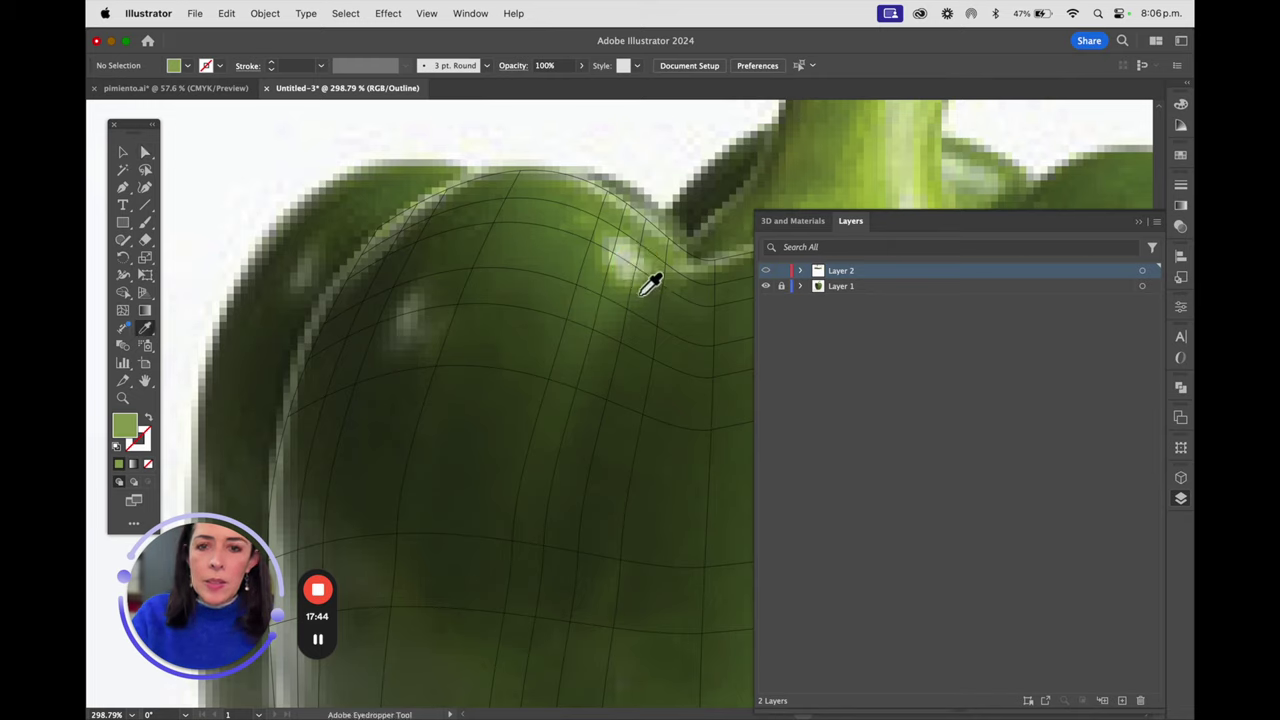
{"action": "left_click", "coordinate": [767, 272], "text": "super"}
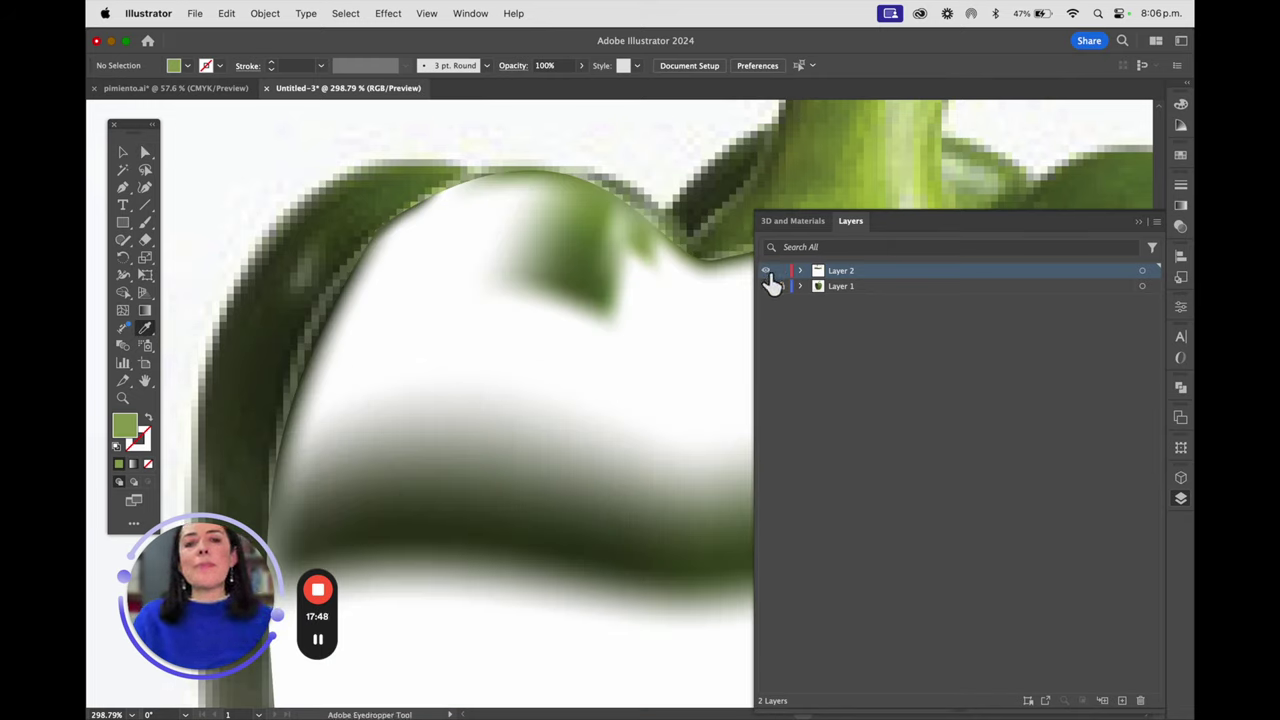
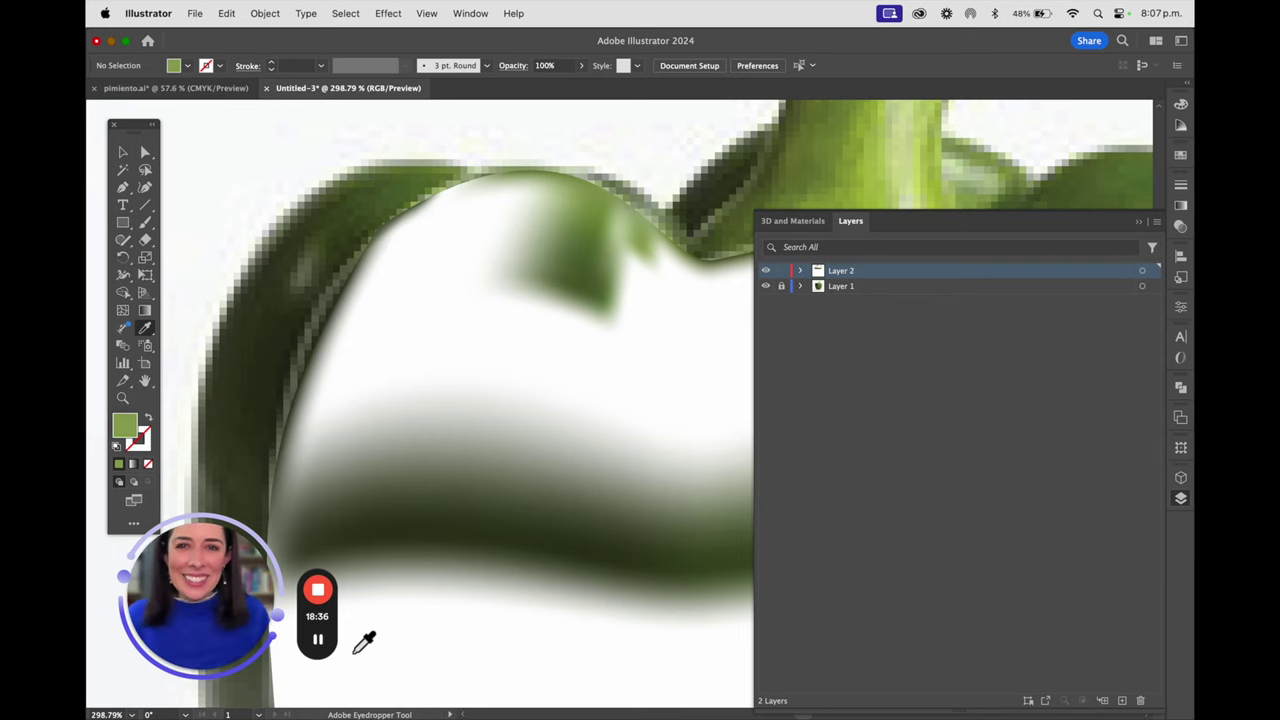
Zoom in on the top of the pepper with the Zoom tool.
{"action": "left_click", "coordinate": [318, 640]}
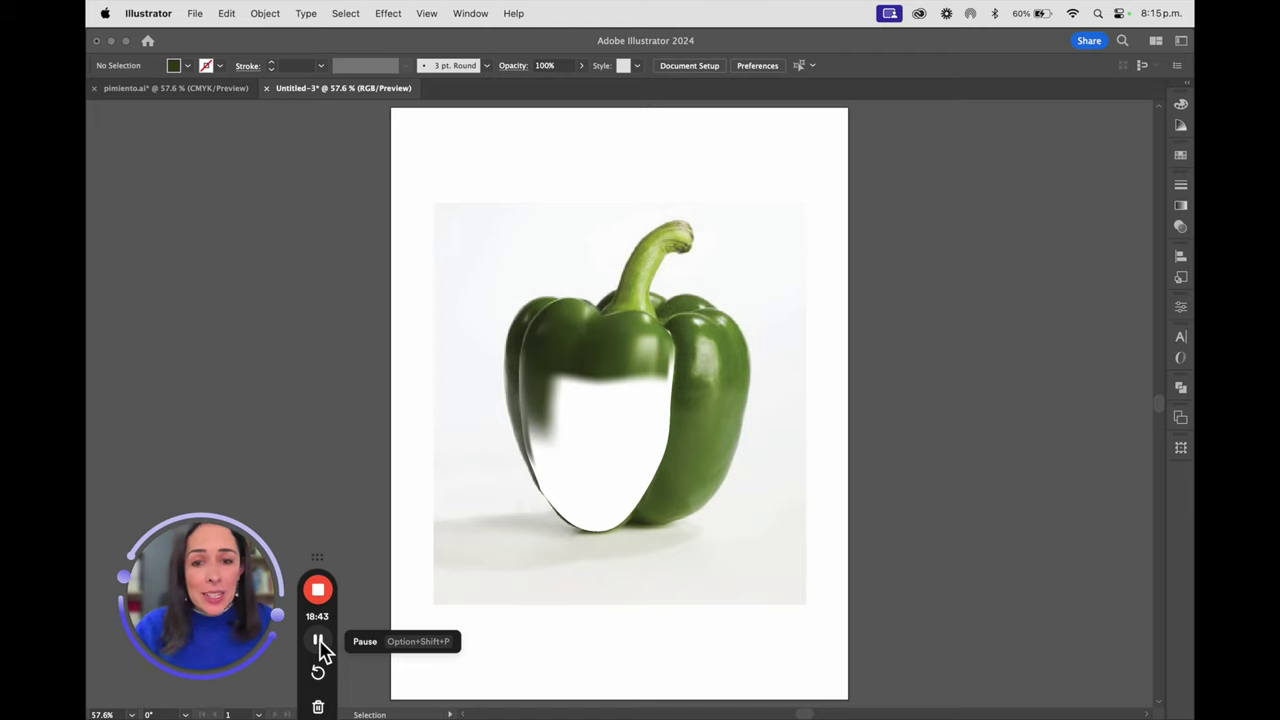
{"action": "key", "text": "z"}
{"action": "left_click_drag", "start_coordinate": [612, 302], "coordinate": [745, 386]}
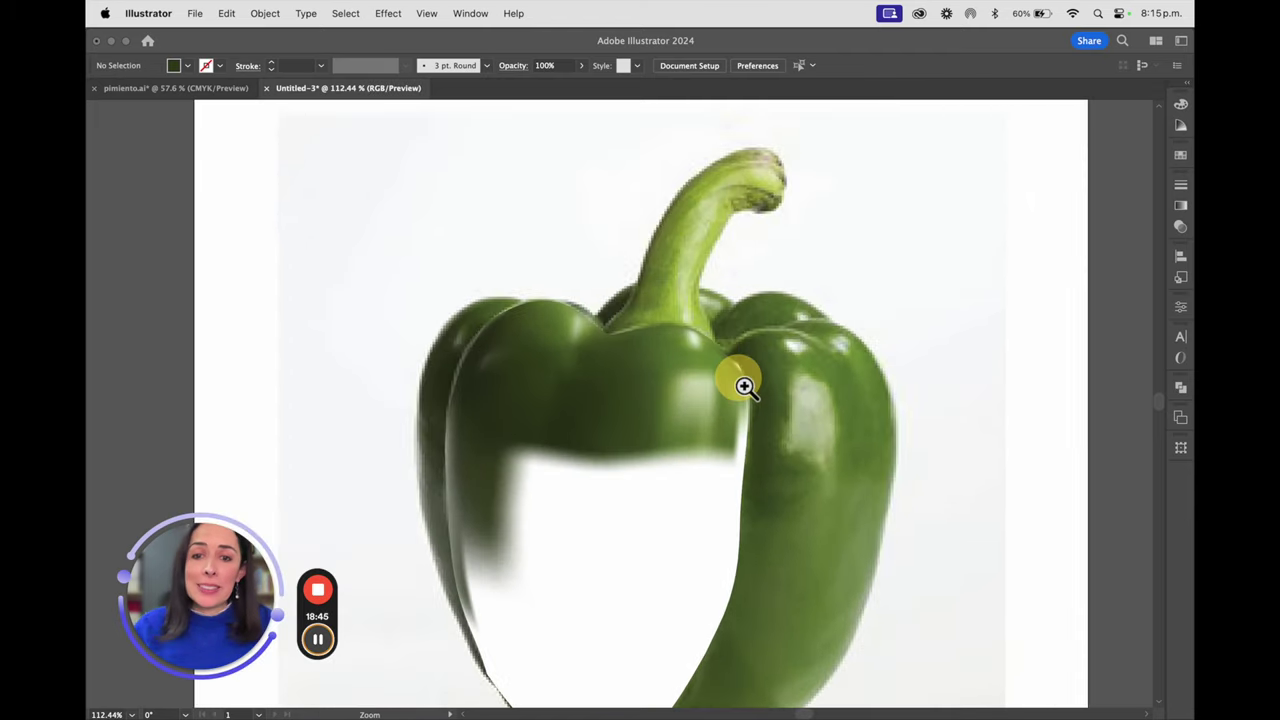
{"action": "left_click", "coordinate": [592, 404]}
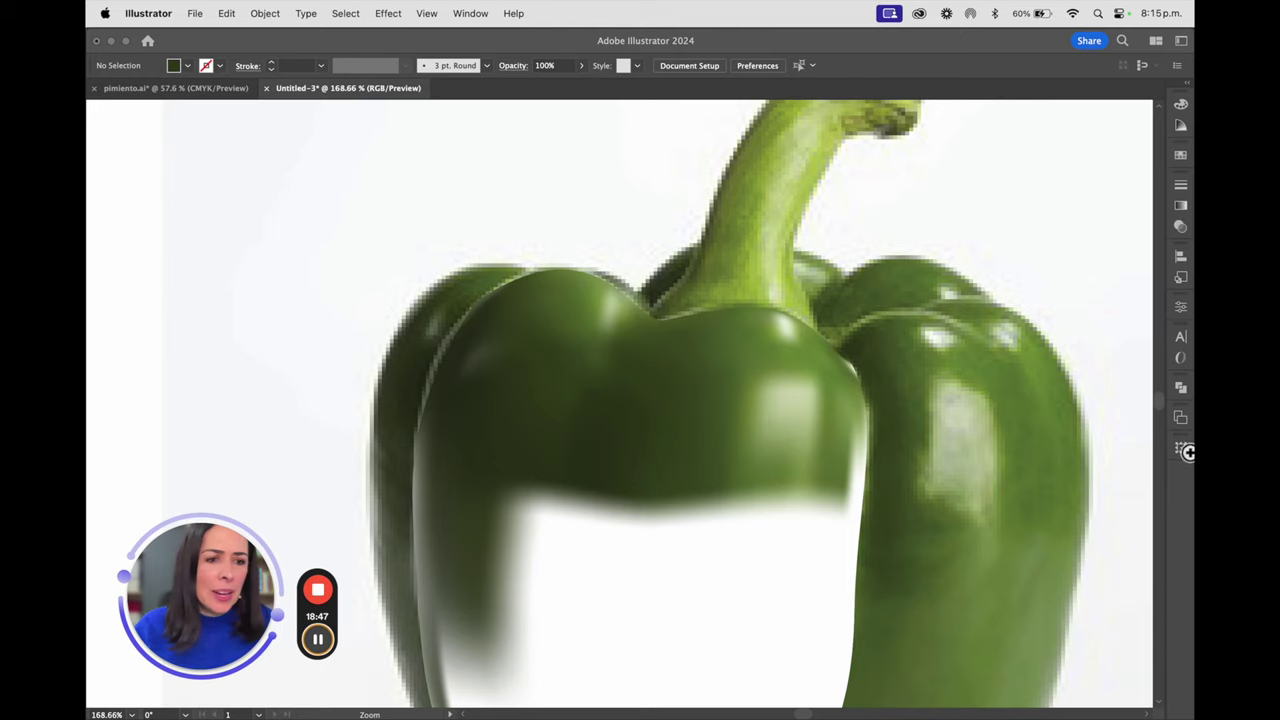
Hide Layer 1's reference photo, zoom closer, and Direct Select the pepper mesh's top edge.
{"action": "left_click", "coordinate": [1186, 452]}
{"action": "left_click", "coordinate": [827, 612]}
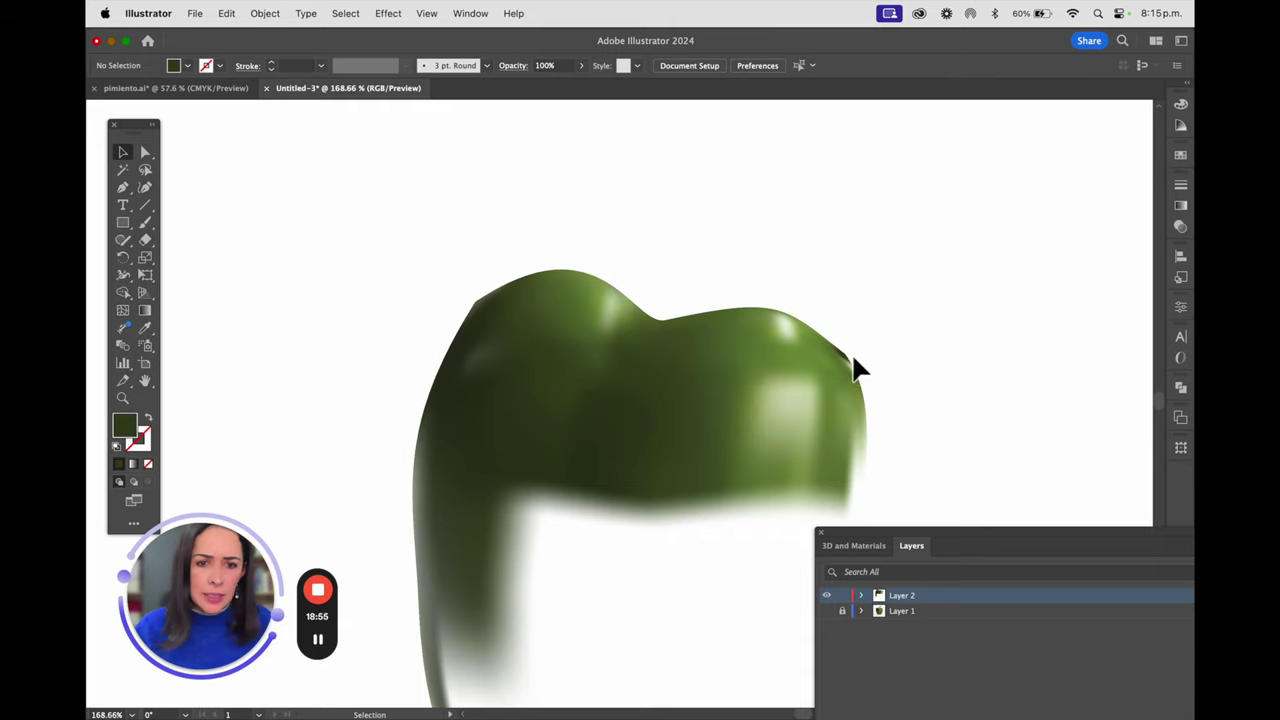
{"action": "left_click_drag", "start_coordinate": [466, 277], "coordinate": [610, 350]}
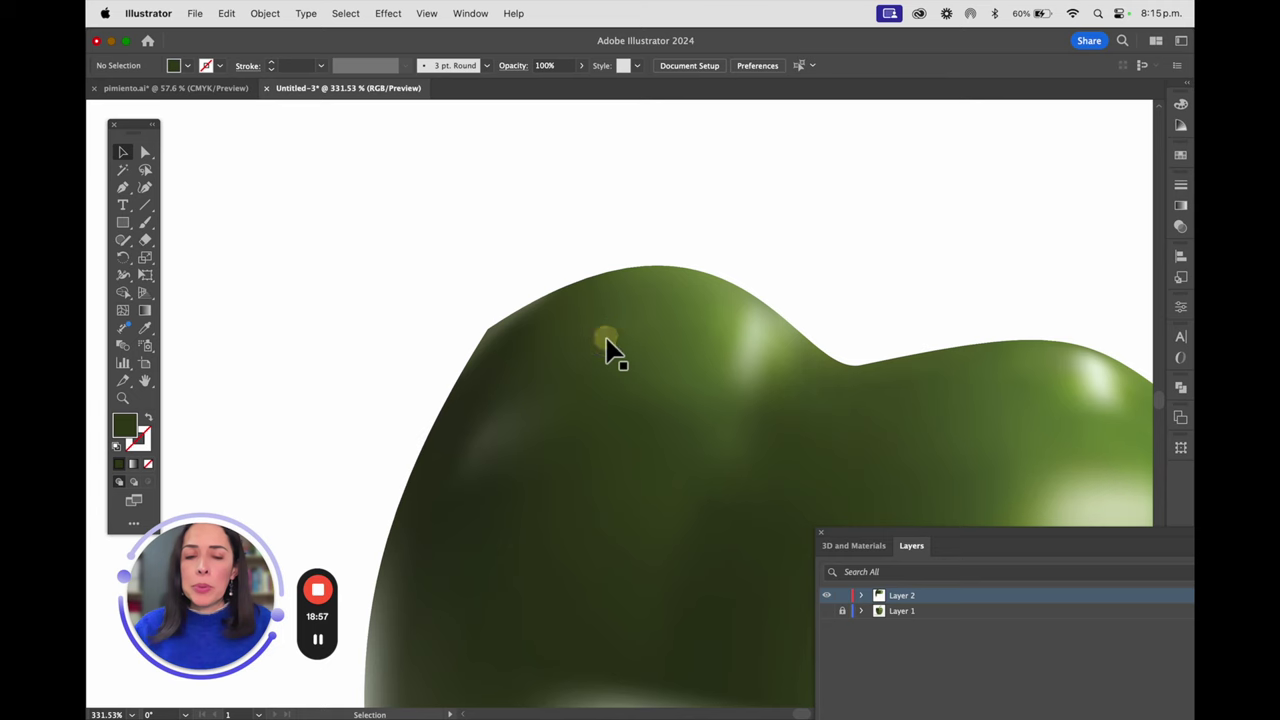
{"action": "left_click", "coordinate": [145, 152]}
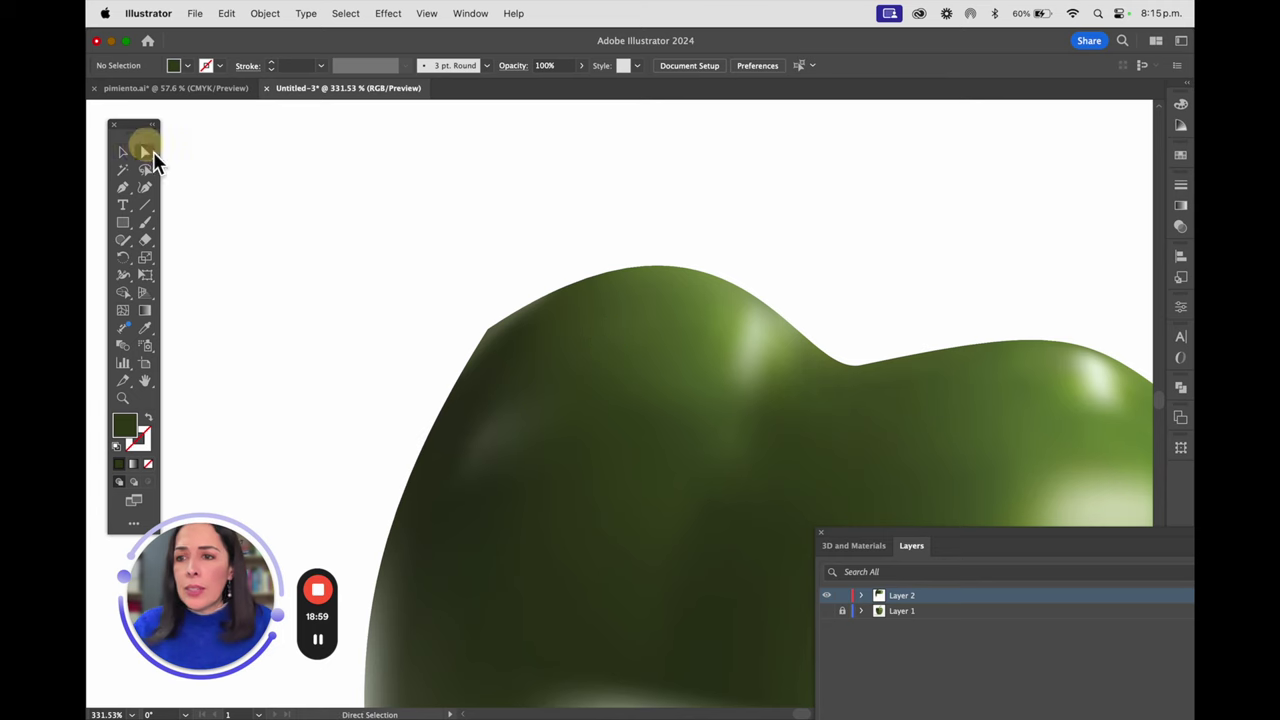
{"action": "left_click", "coordinate": [492, 340]}
Try converting an upper-left mesh anchor, undo it, then pull the top-edge mesh point upward.
{"action": "left_click_drag", "start_coordinate": [122, 188], "coordinate": [202, 237]}
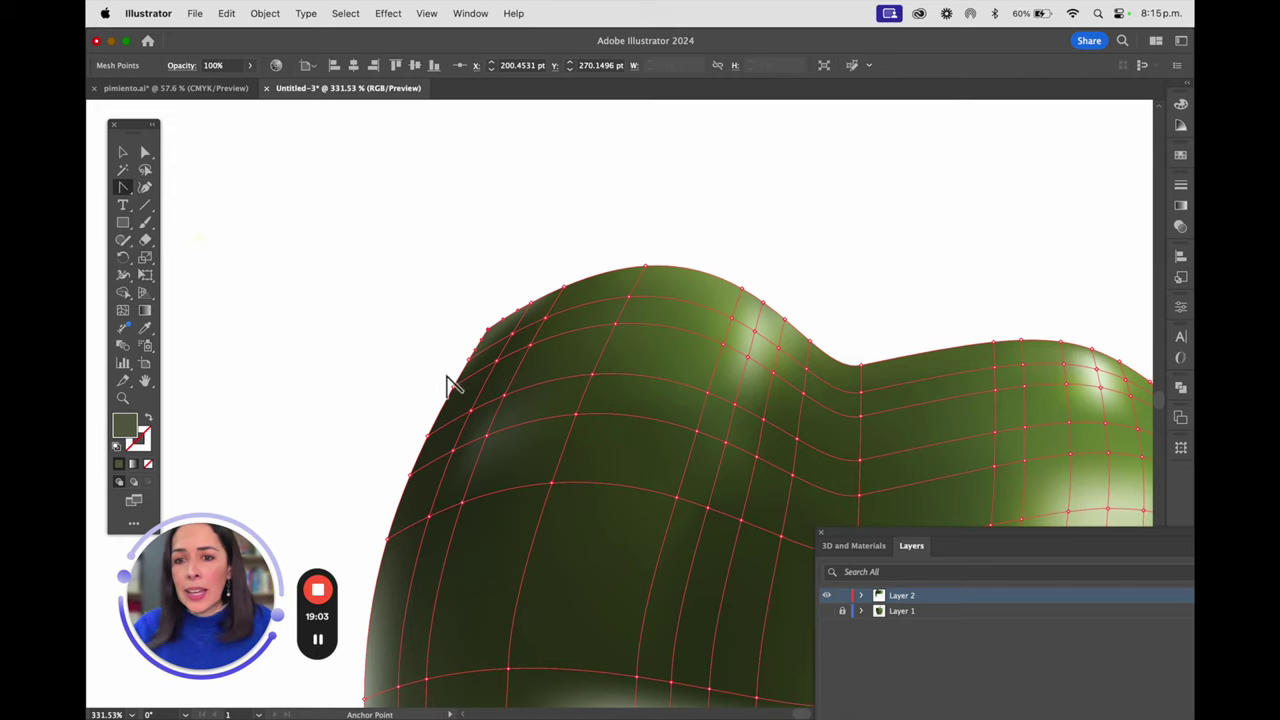
{"action": "left_click", "coordinate": [491, 331]}
{"action": "mouse_move", "coordinate": [495, 338]}
{"action": "left_mouse_down"}
{"action": "mouse_move", "coordinate": [471, 343]}
{"action": "mouse_move", "coordinate": [506, 331]}
{"action": "left_mouse_up"}
{"action": "left_click_drag", "start_coordinate": [437, 286], "coordinate": [560, 342]}
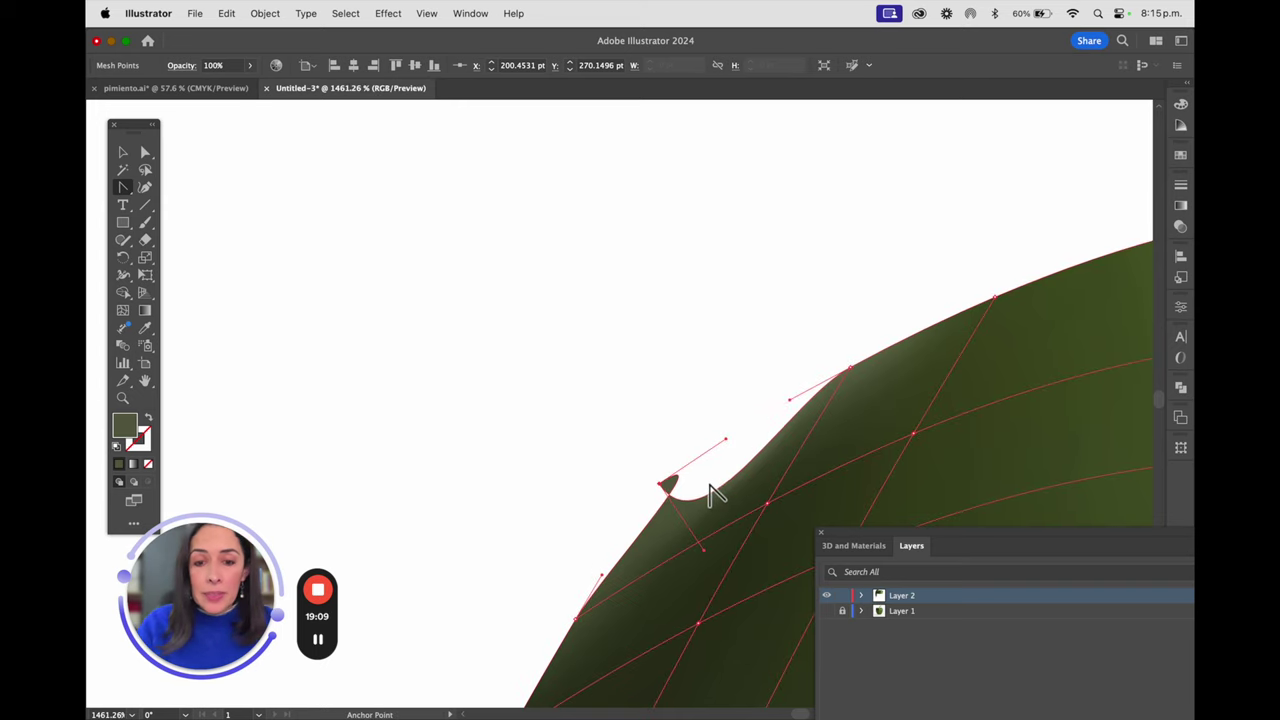
{"action": "key", "text": "super+z"}
{"action": "left_click", "coordinate": [144, 152]}
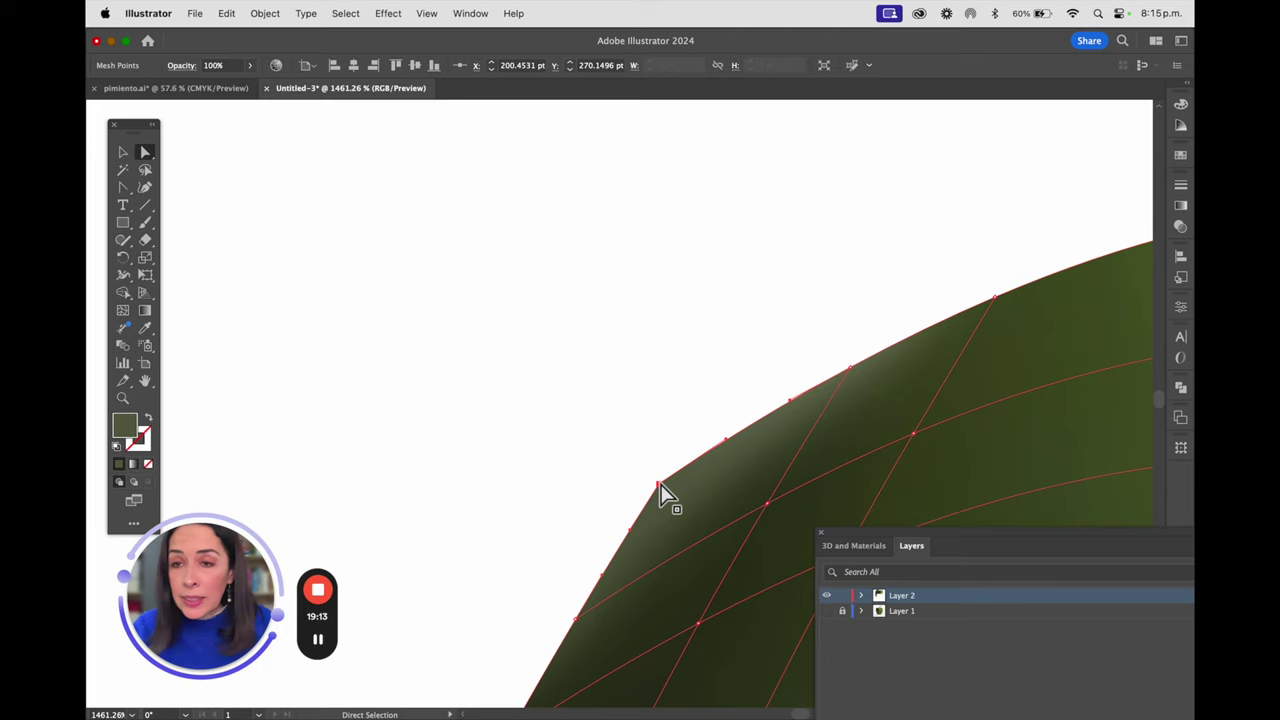
{"action": "left_click_drag", "start_coordinate": [726, 442], "coordinate": [714, 412]}
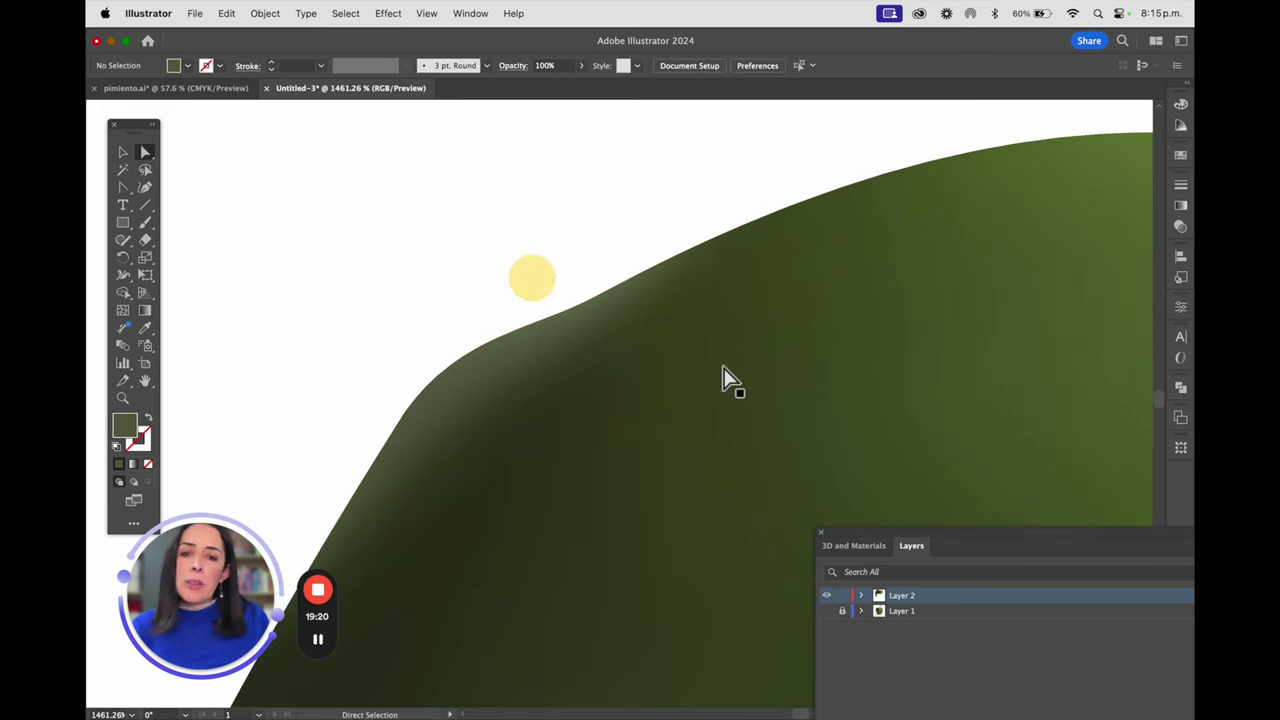
Move the left-edge mesh point up and right and bend its handles into a sharper top-left corner.
{"action": "left_click", "coordinate": [491, 350]}
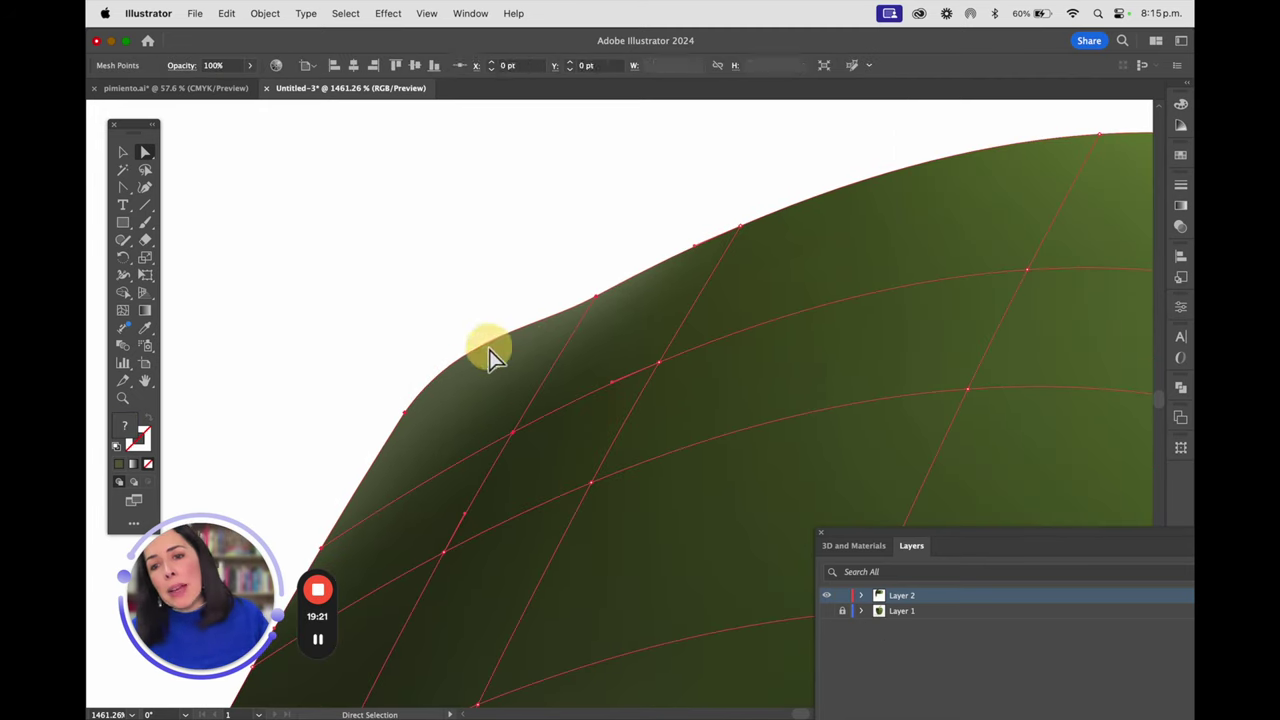
{"action": "left_click", "coordinate": [404, 413]}
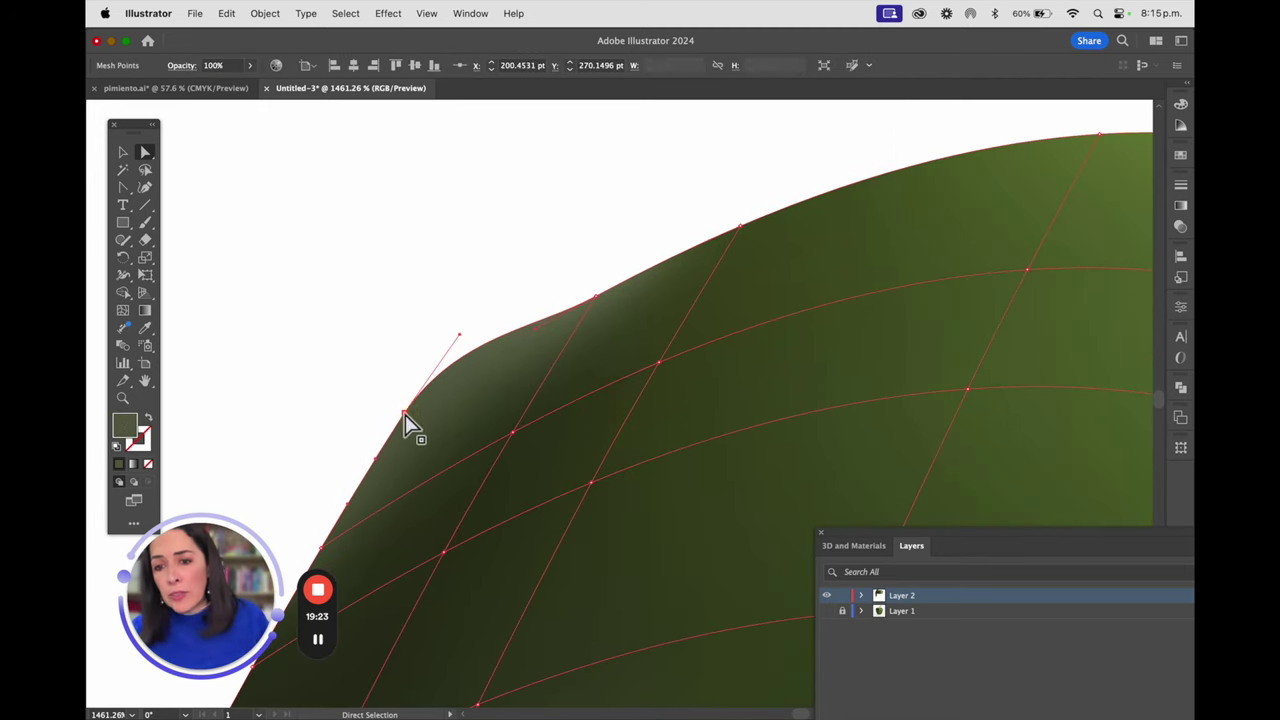
{"action": "left_click_drag", "start_coordinate": [404, 413], "coordinate": [425, 390]}
{"action": "left_click_drag", "start_coordinate": [471, 322], "coordinate": [466, 356]}
{"action": "left_click", "coordinate": [423, 390]}
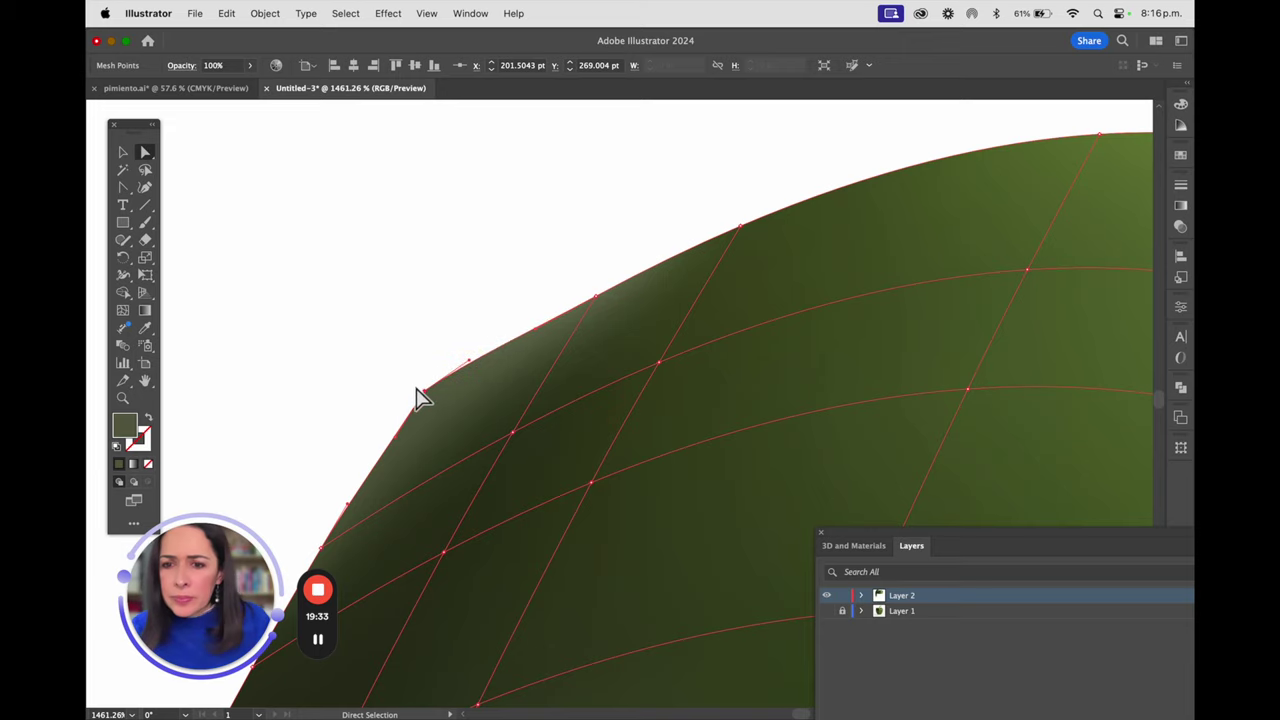
{"action": "left_click_drag", "start_coordinate": [418, 392], "coordinate": [420, 380]}
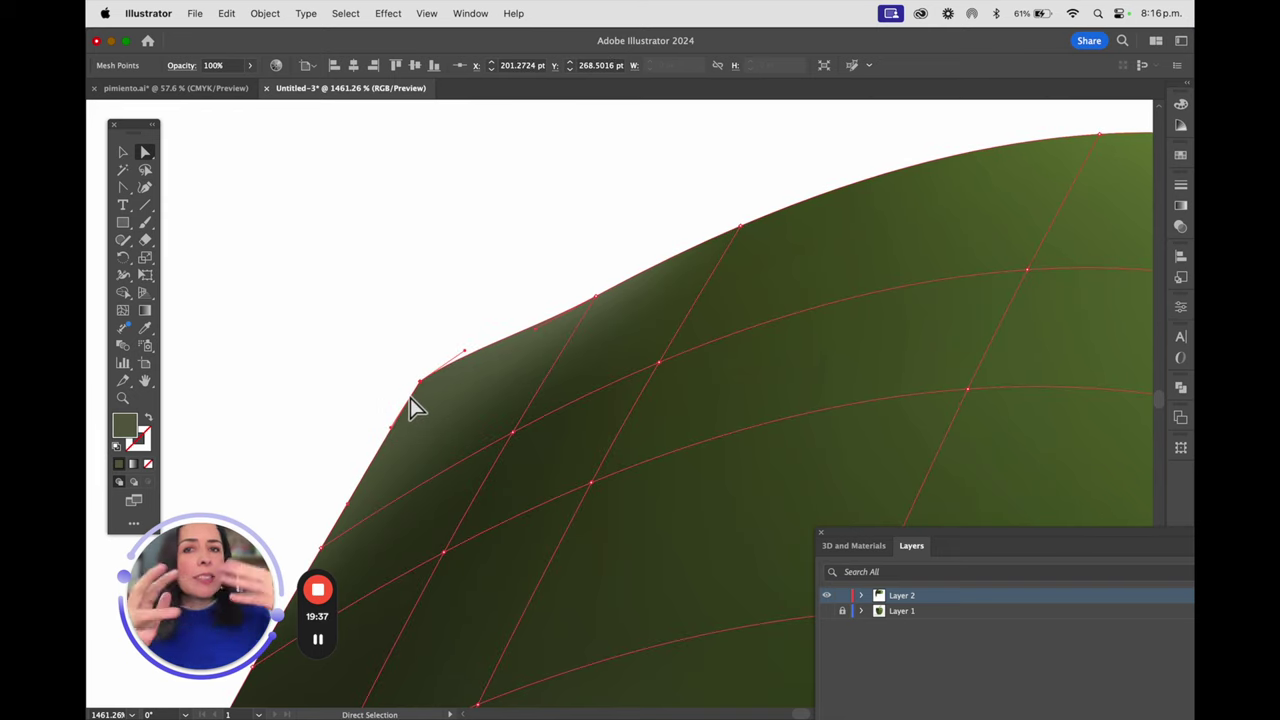
{"action": "left_click", "coordinate": [410, 397]}
{"action": "left_click", "coordinate": [421, 385]}
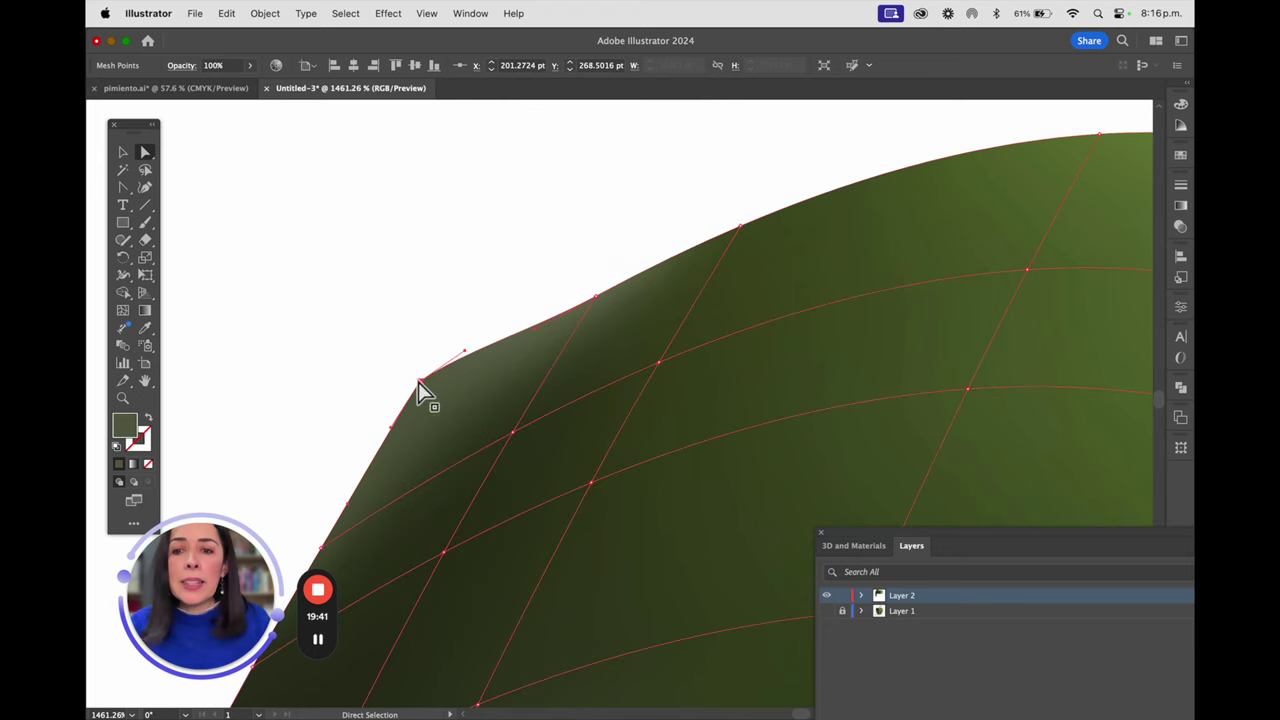
{"action": "left_click_drag", "start_coordinate": [465, 352], "coordinate": [463, 332]}
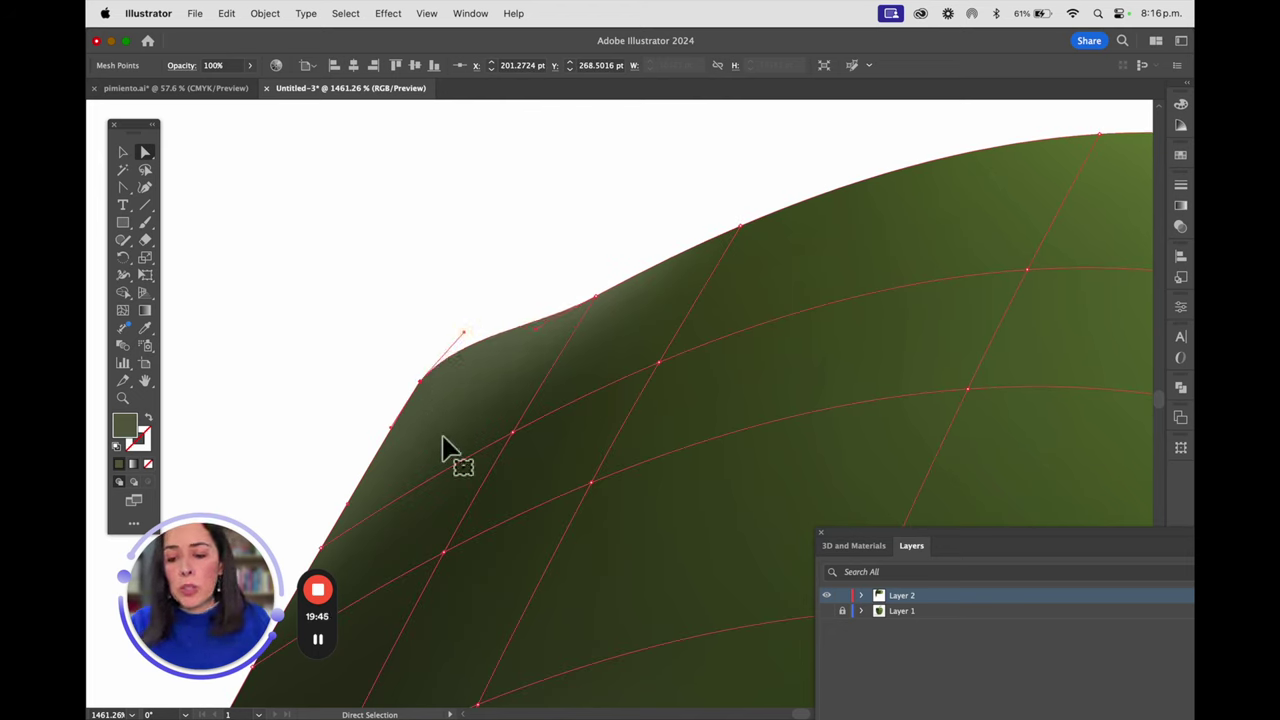
{"action": "key", "text": "super+z"}
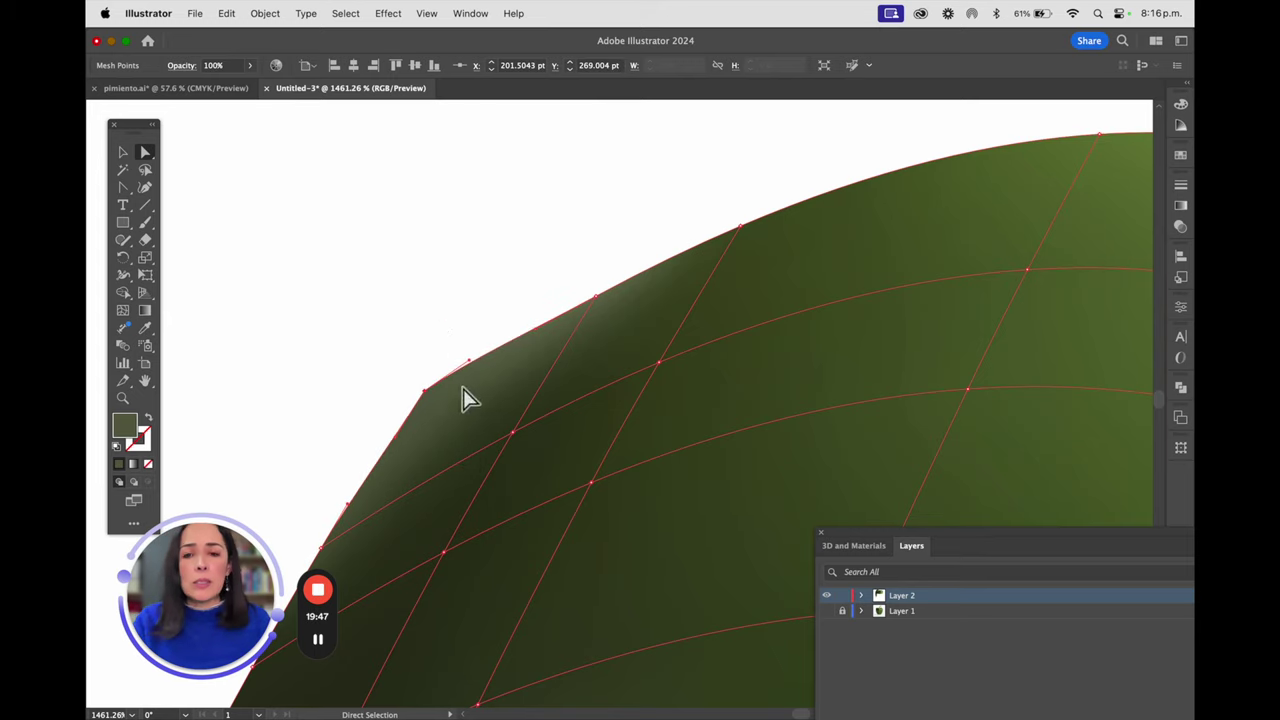
{"action": "left_click", "coordinate": [123, 195]}
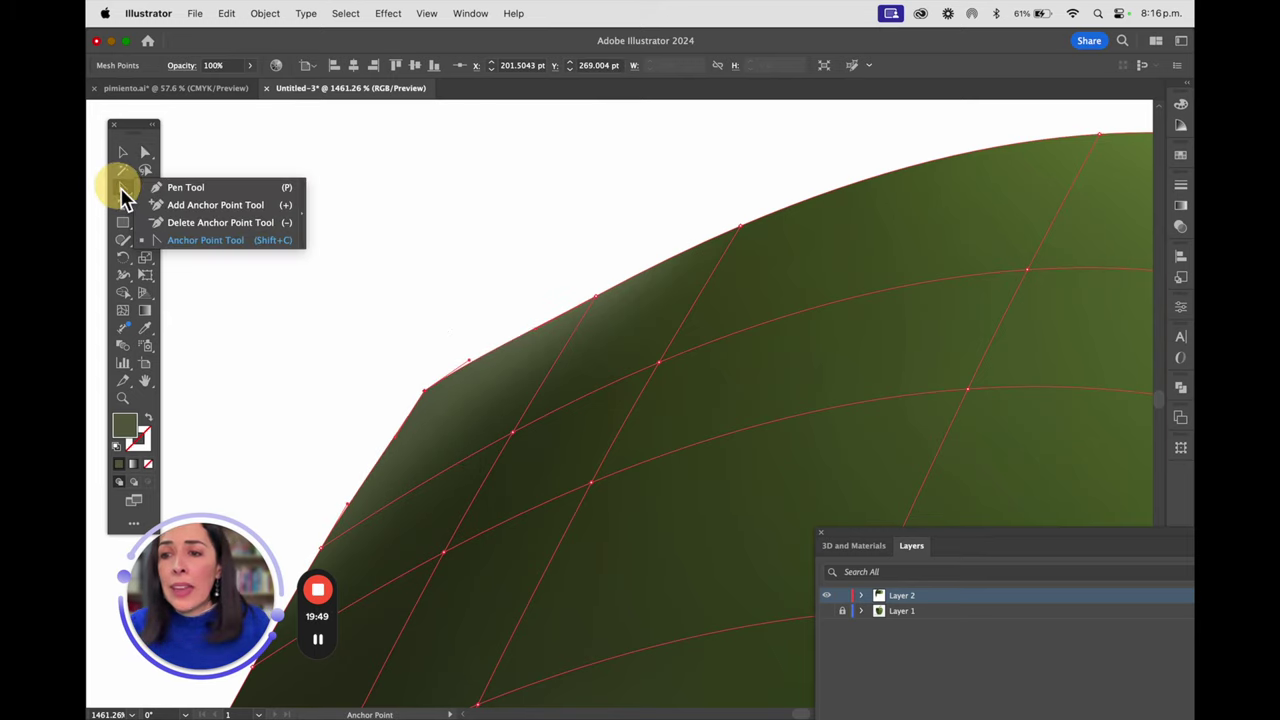
Add an anchor point on the upper-left mesh edge, pull it up and push its neighbour down.
{"action": "left_click", "coordinate": [195, 205]}
{"action": "left_click", "coordinate": [487, 356]}
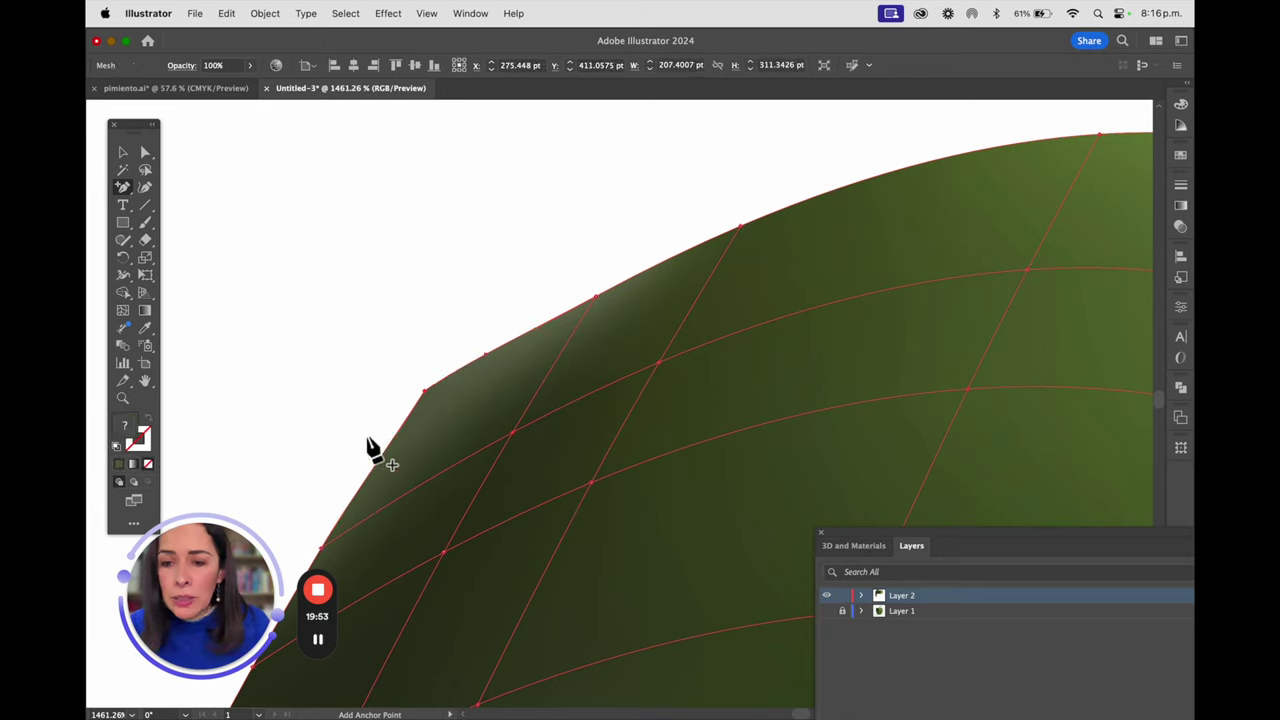
{"action": "left_click", "coordinate": [145, 154]}
{"action": "left_click_drag", "start_coordinate": [483, 354], "coordinate": [473, 337]}
{"action": "left_click_drag", "start_coordinate": [427, 392], "coordinate": [406, 412]}
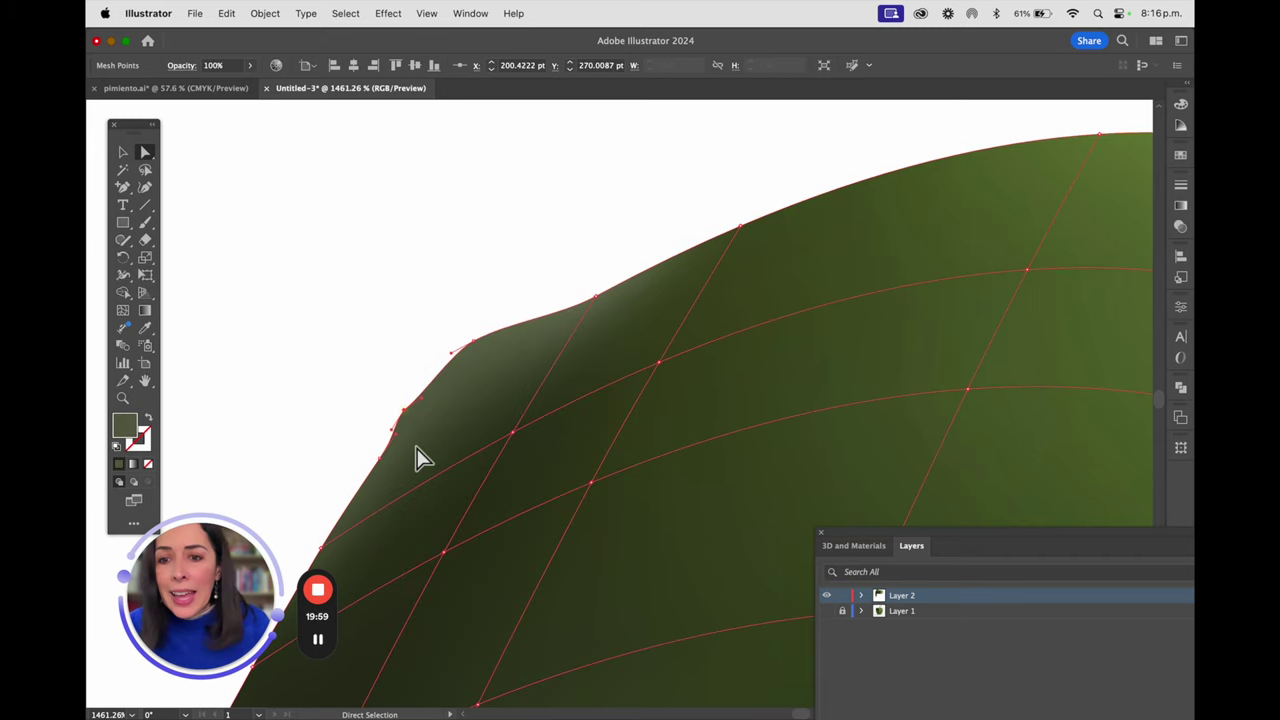
Attempt to delete the lower edge point, dismissing the repeated warnings, then deselect the mesh.
{"action": "left_click", "coordinate": [123, 190]}
{"action": "left_click", "coordinate": [200, 222]}
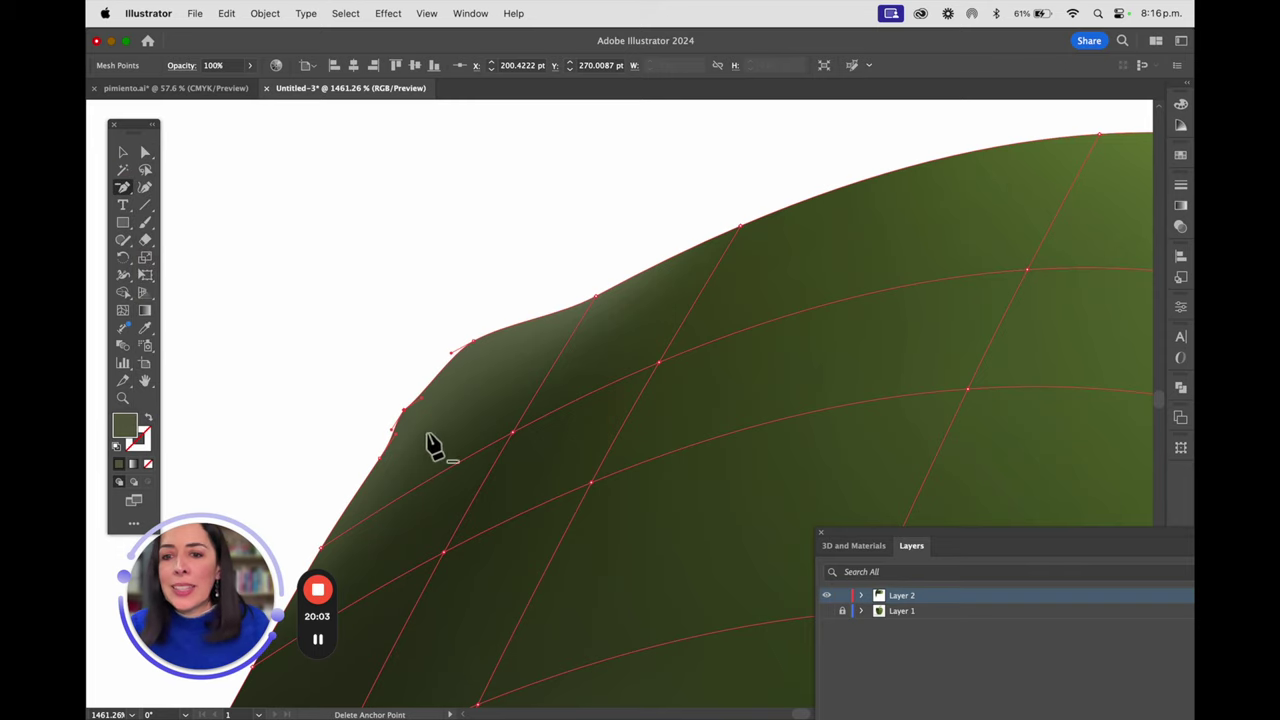
{"action": "left_click", "coordinate": [405, 413]}
{"action": "left_click", "coordinate": [776, 403]}
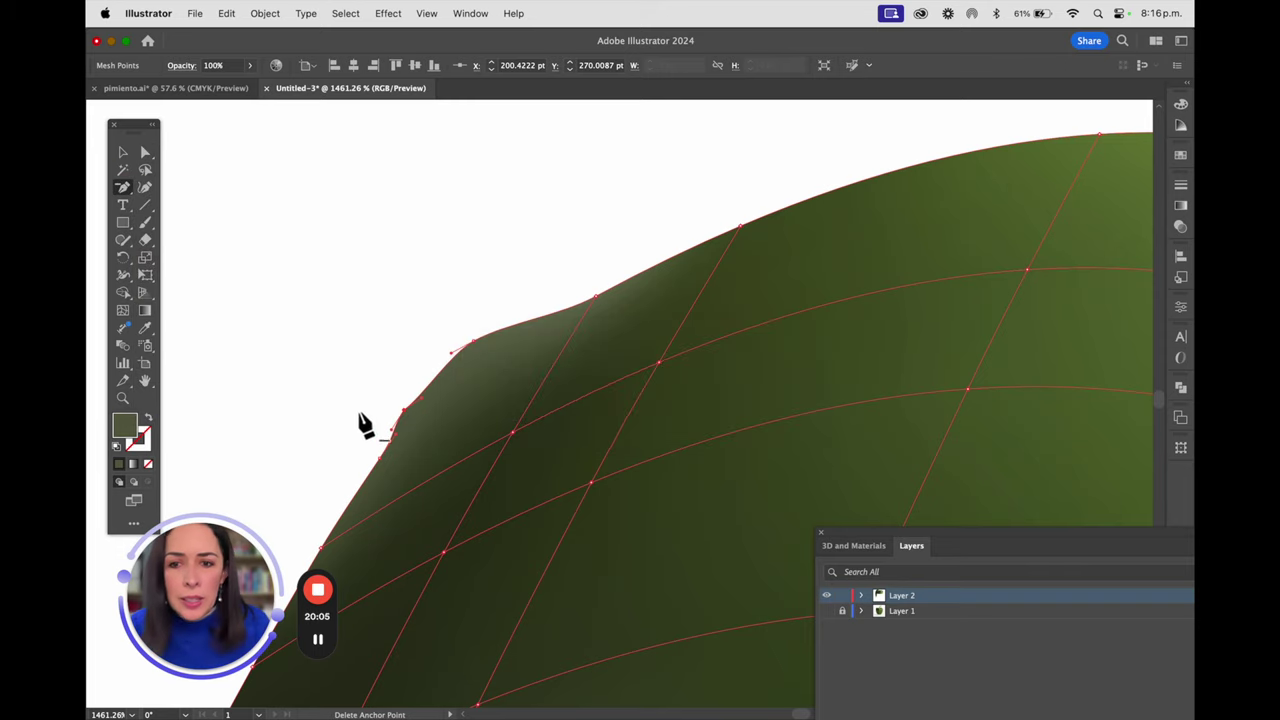
{"action": "left_click", "coordinate": [405, 413]}
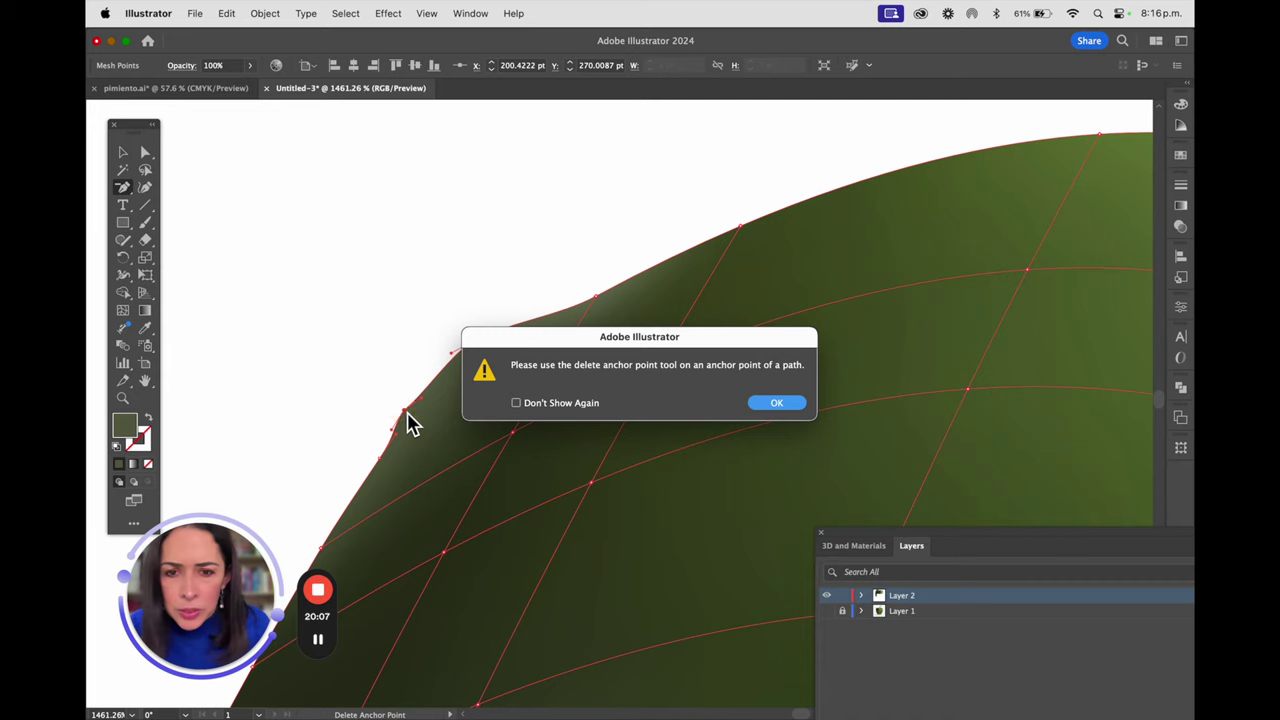
{"action": "left_click", "coordinate": [776, 403]}
{"action": "left_click", "coordinate": [417, 374], "text": "super"}
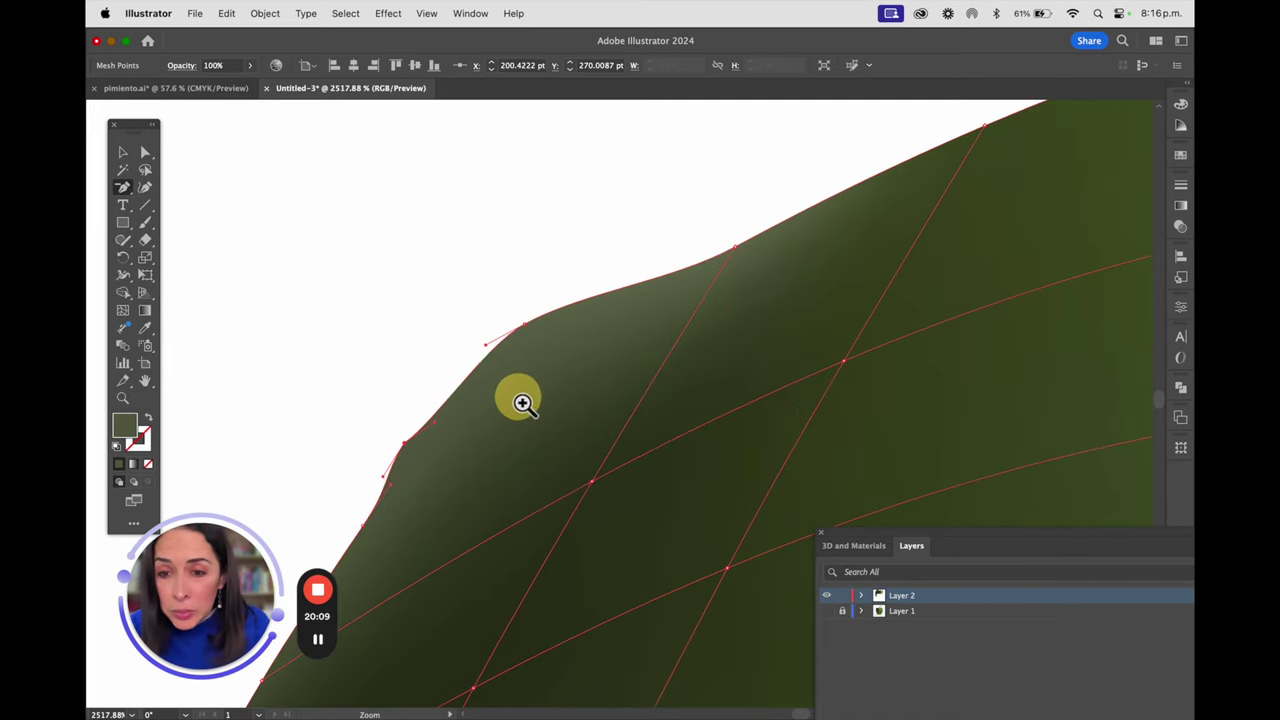
{"action": "left_click", "coordinate": [407, 446]}
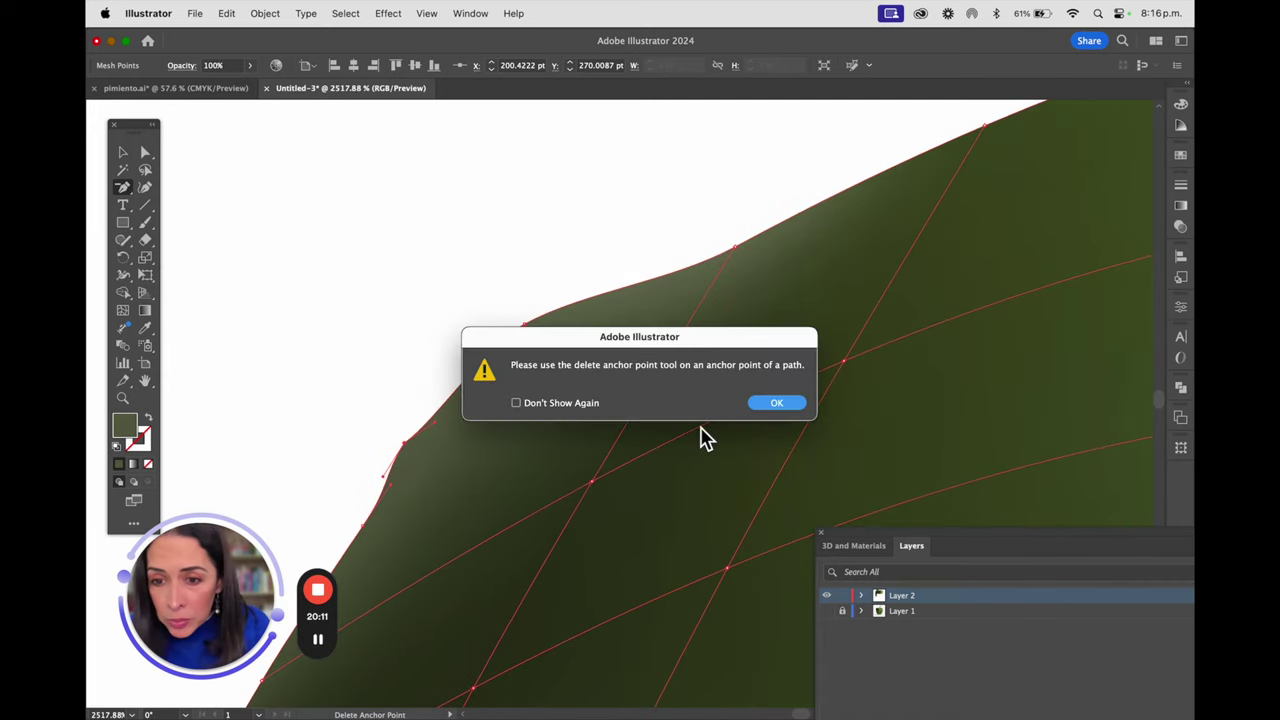
{"action": "left_click", "coordinate": [762, 403]}
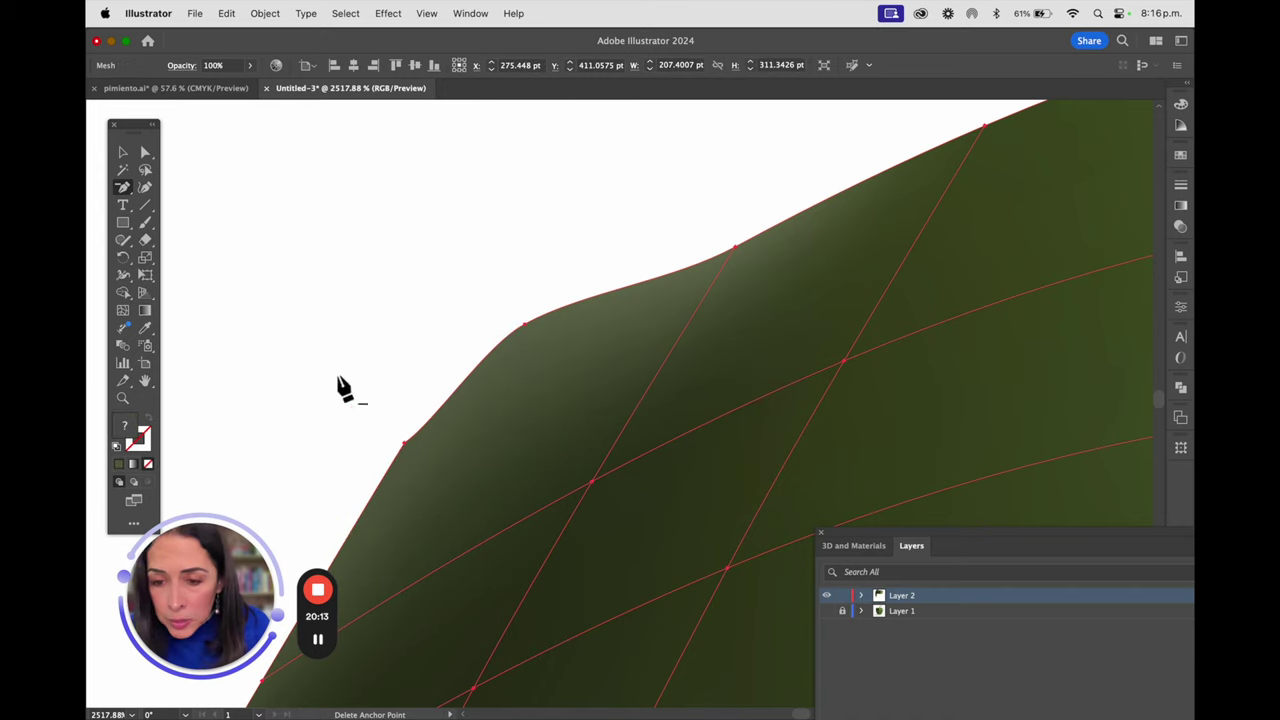
{"action": "left_click", "coordinate": [145, 152]}
{"action": "left_click", "coordinate": [404, 444]}
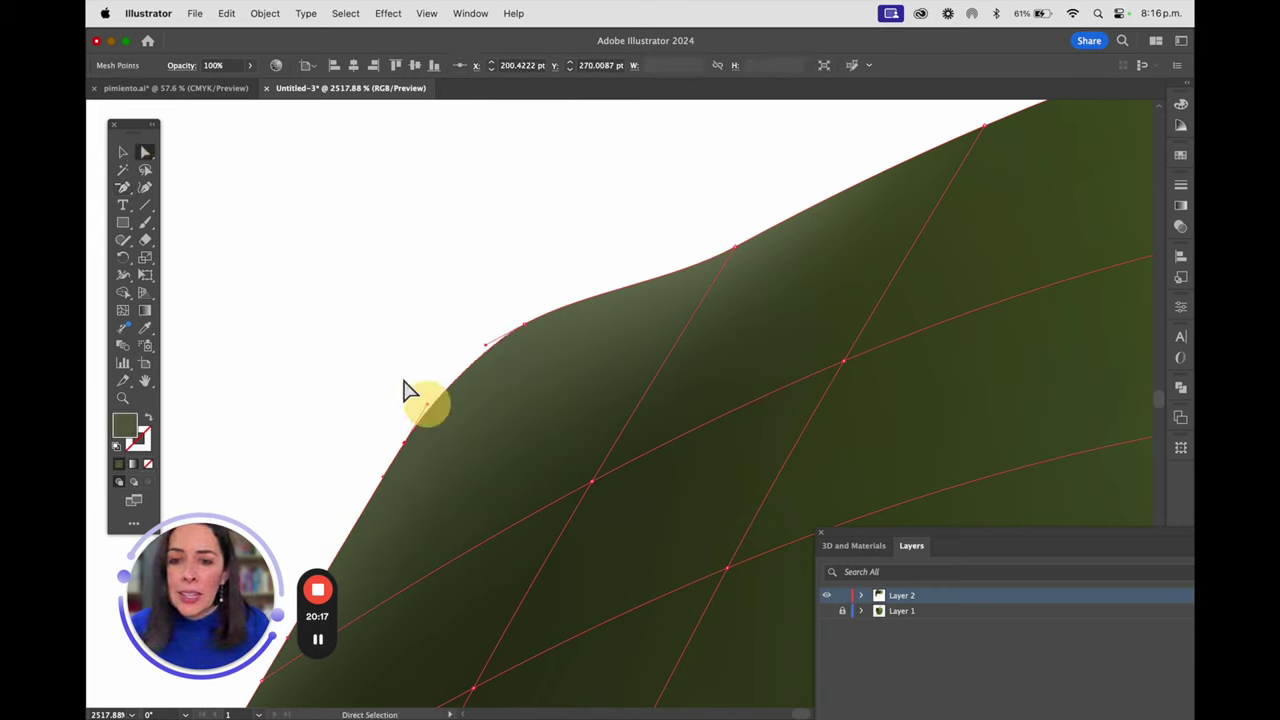
{"action": "left_click", "coordinate": [351, 352]}
{"action": "scroll", "coordinate": [665, 436], "scroll_direction": "down", "scroll_amount": 10}
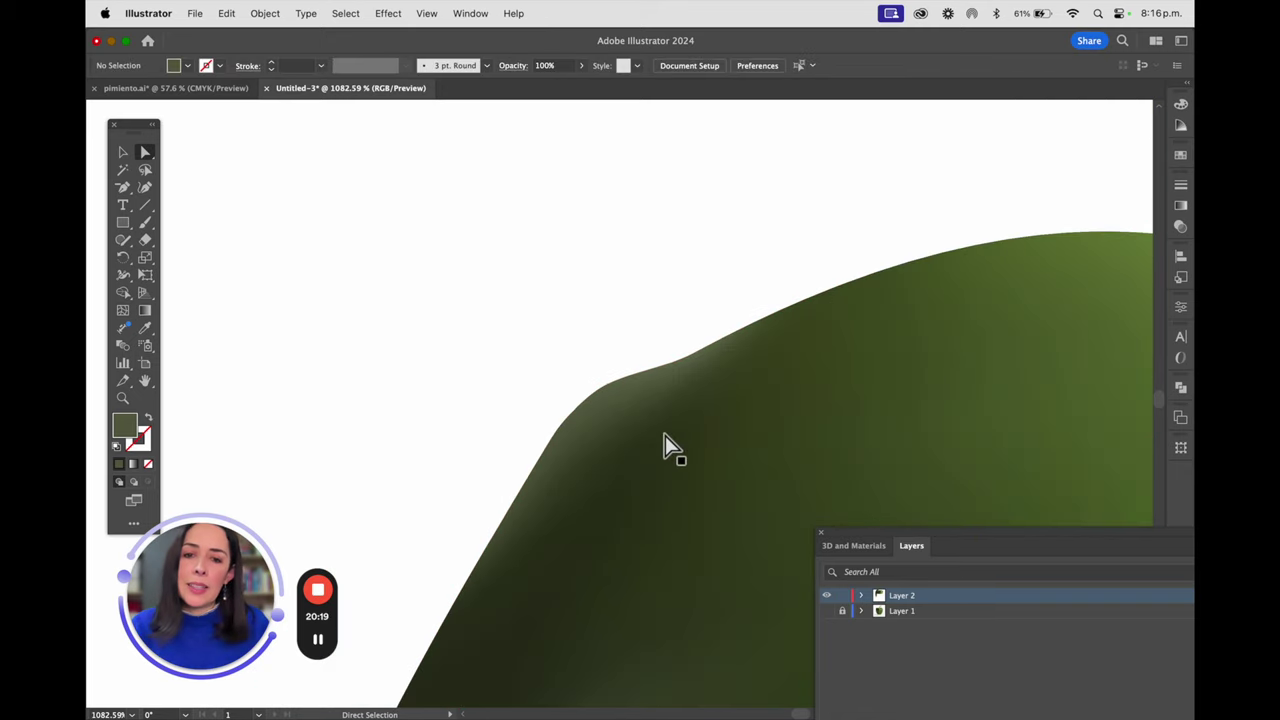
Pan to the pepper's upper part, zoom into its upper-right edge, and select the mesh.
{"action": "scroll", "coordinate": [665, 436], "scroll_direction": "down", "scroll_amount": 3}
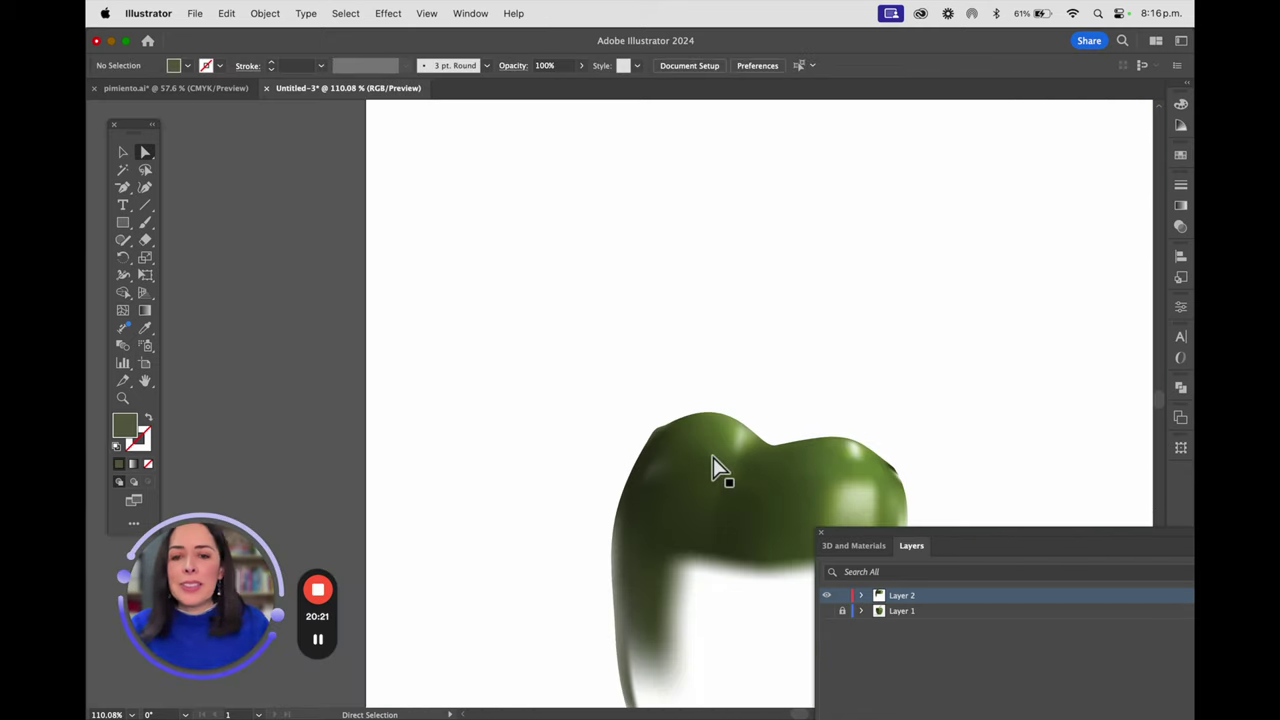
{"action": "scroll", "coordinate": [770, 527], "scroll_direction": "right", "scroll_amount": 3}
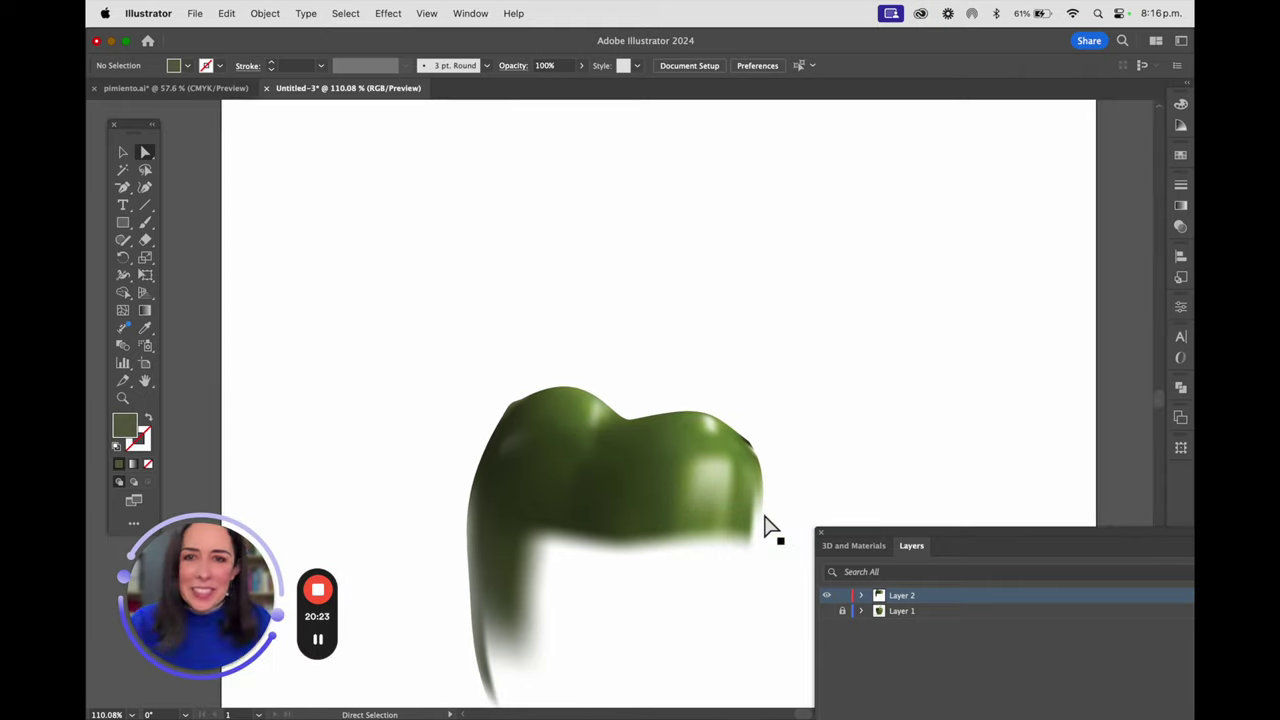
{"action": "scroll", "coordinate": [700, 460], "scroll_direction": "up", "scroll_amount": 5}
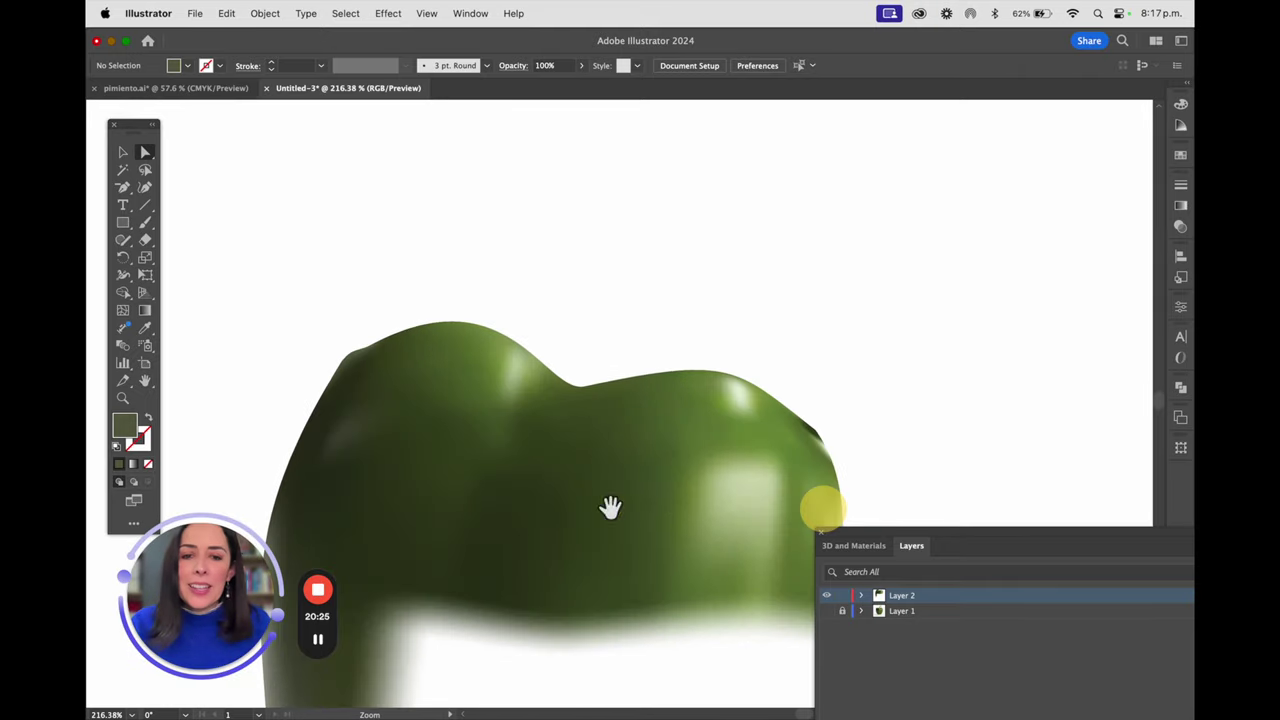
{"action": "left_click_drag", "start_coordinate": [608, 508], "coordinate": [604, 365]}
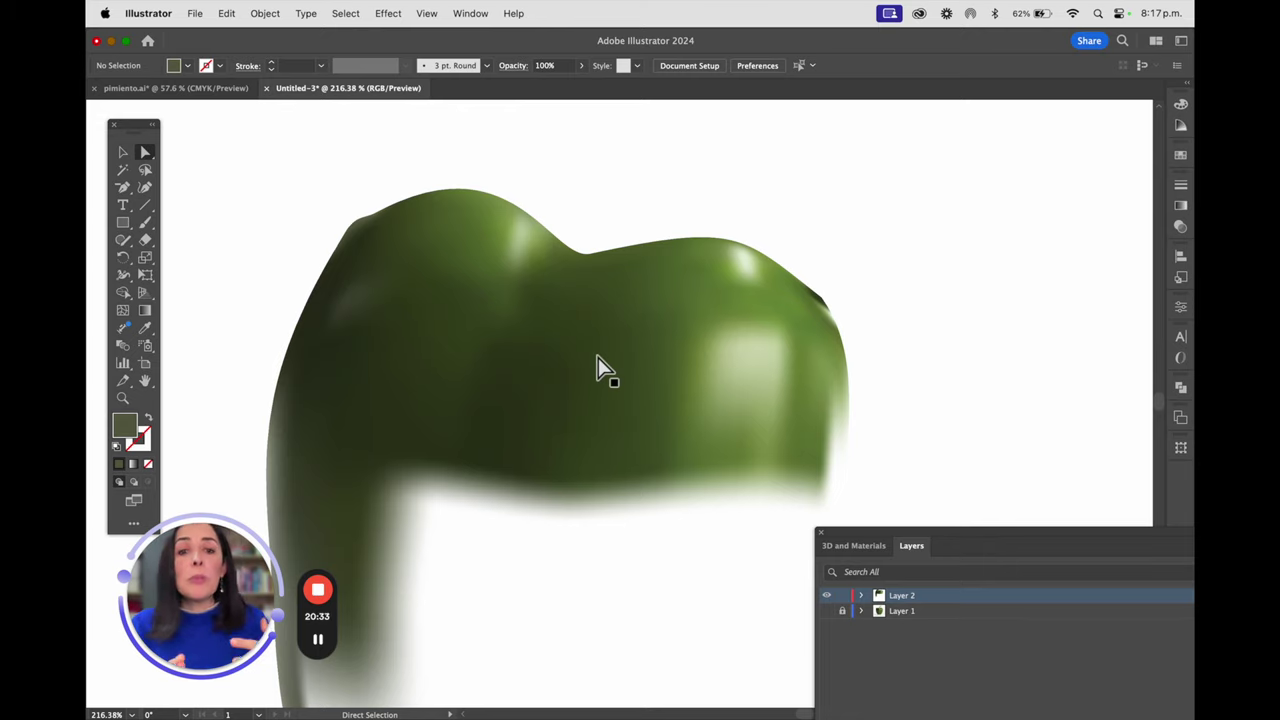
{"action": "left_click_drag", "start_coordinate": [811, 280], "coordinate": [963, 391]}
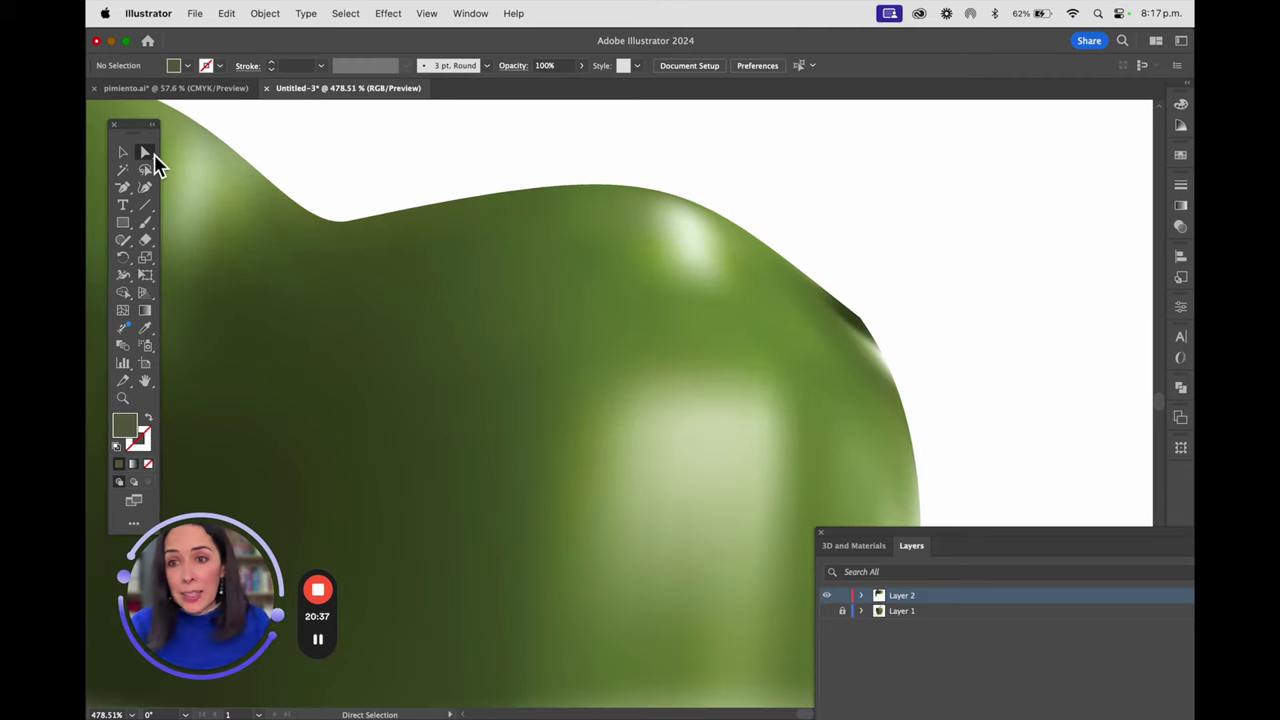
{"action": "left_click", "coordinate": [862, 322]}
Zoom into the pepper's right edge and sample a lighter green onto the mesh with the Eyedropper.
{"action": "left_click_drag", "start_coordinate": [886, 335], "coordinate": [986, 374]}
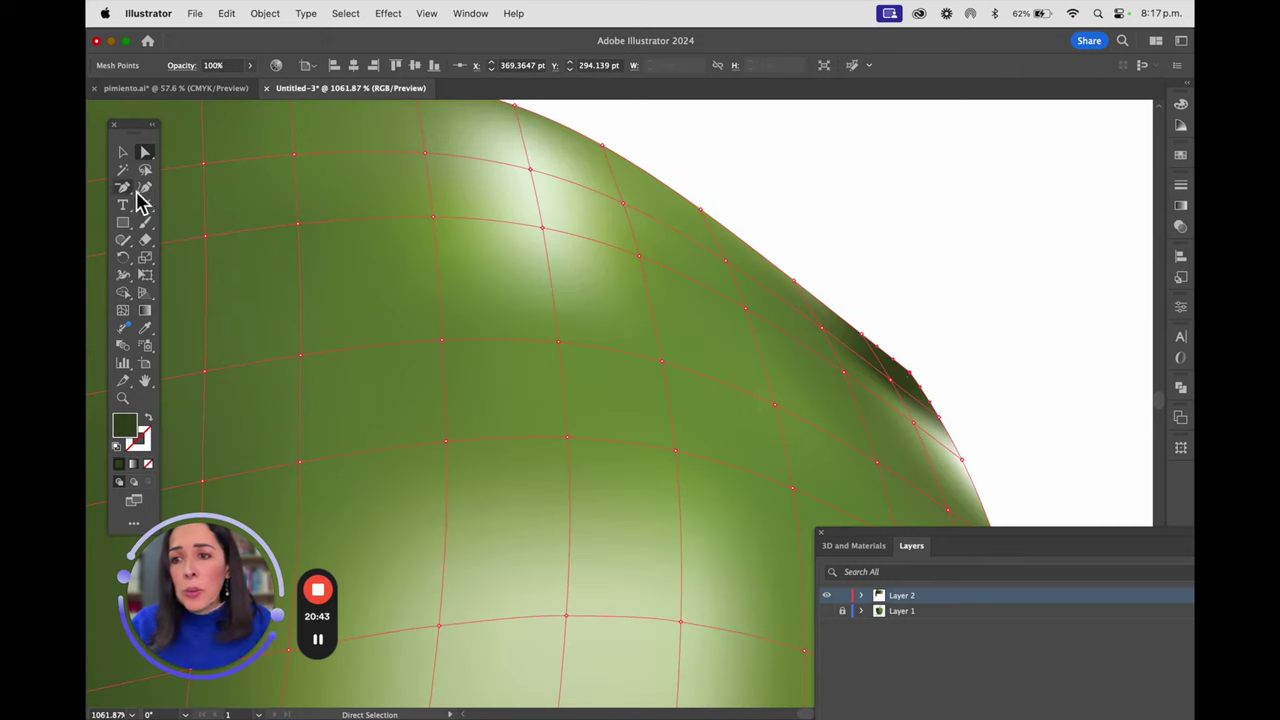
{"action": "left_click", "coordinate": [145, 327]}
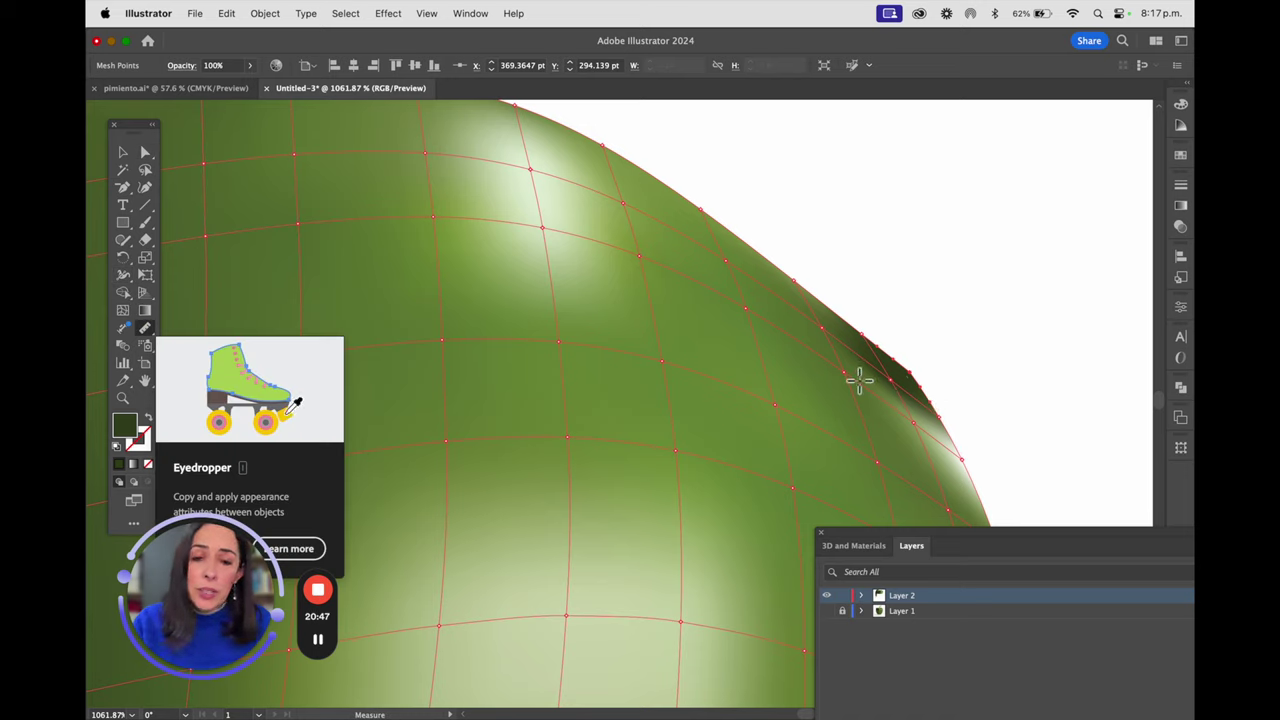
{"action": "left_click", "coordinate": [879, 415]}
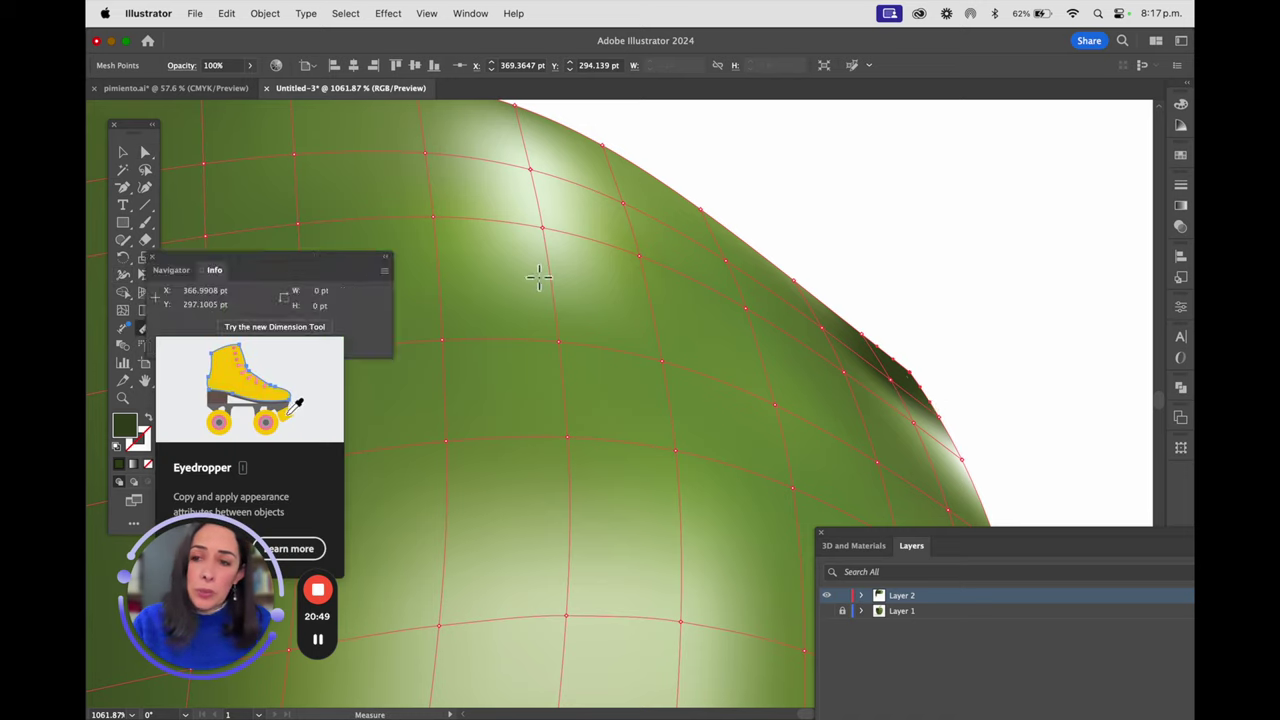
{"action": "left_click", "coordinate": [145, 152]}
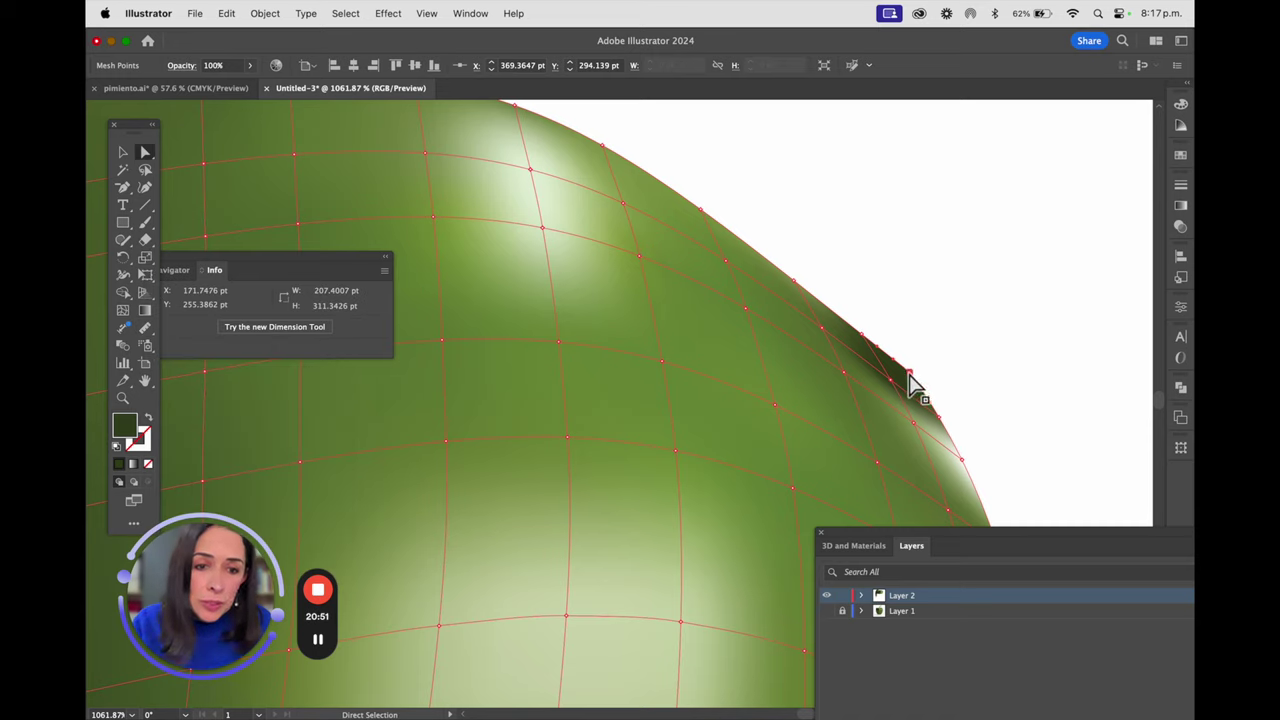
{"action": "key", "text": "o"}
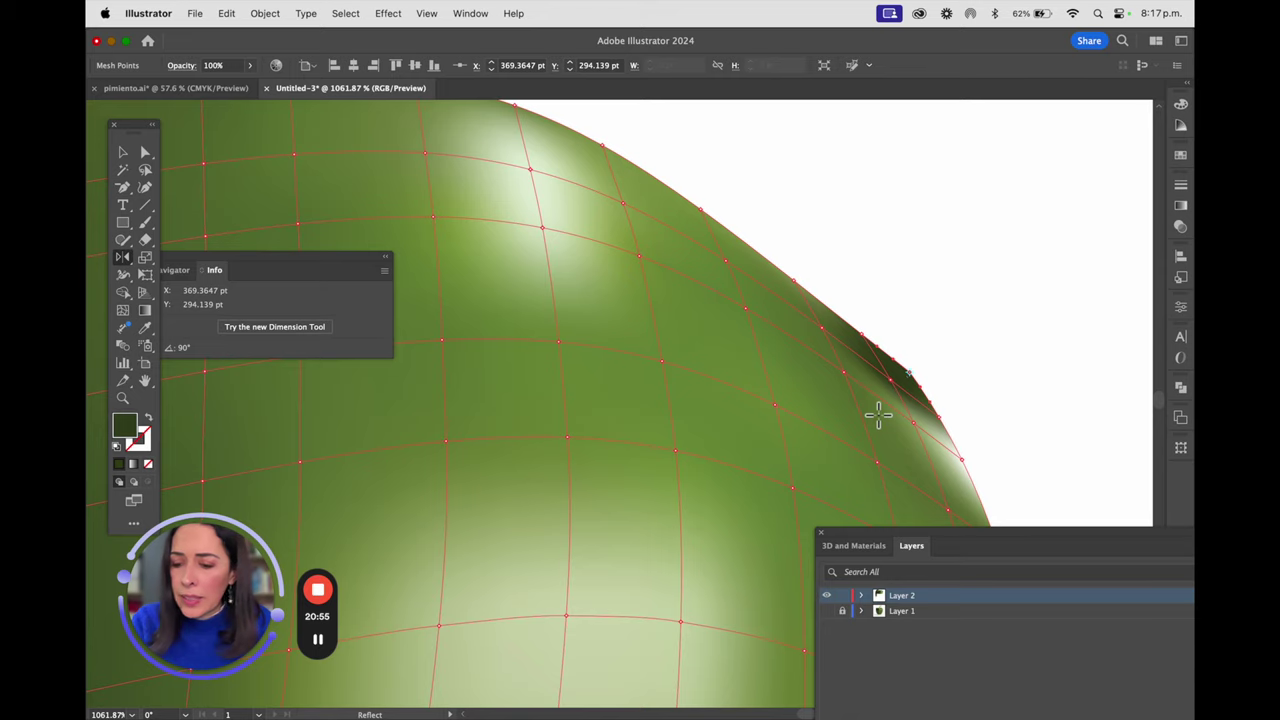
{"action": "key", "text": "i"}
{"action": "left_click", "coordinate": [876, 419]}
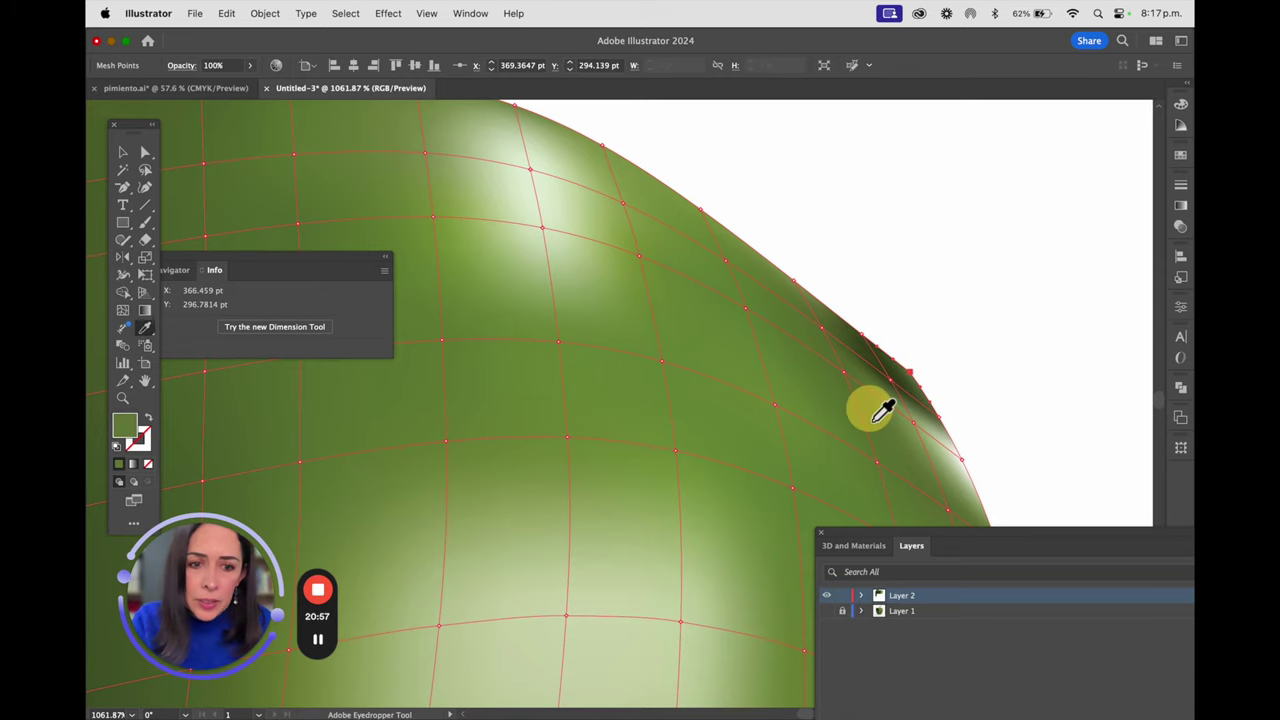
Reselect the mesh and give an upper edge mesh point a sampled lighter green.
{"action": "left_click", "coordinate": [123, 150]}
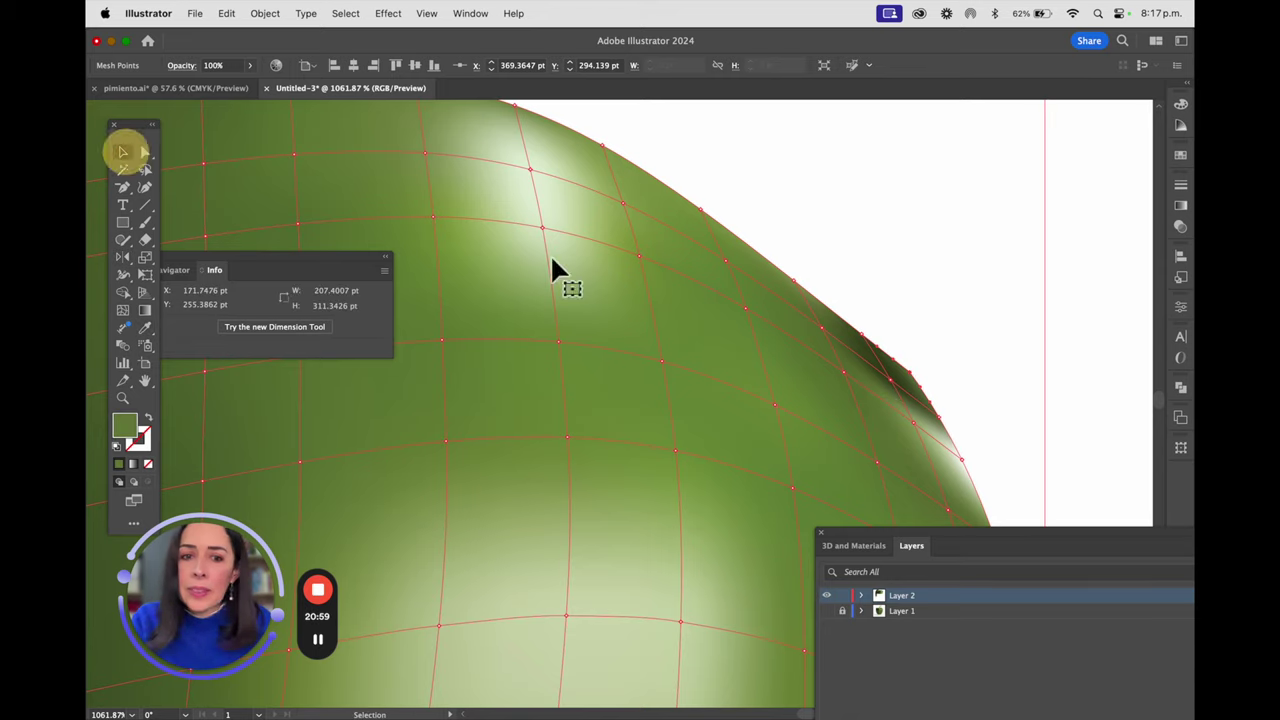
{"action": "left_click", "coordinate": [917, 314]}
{"action": "left_click", "coordinate": [945, 410]}
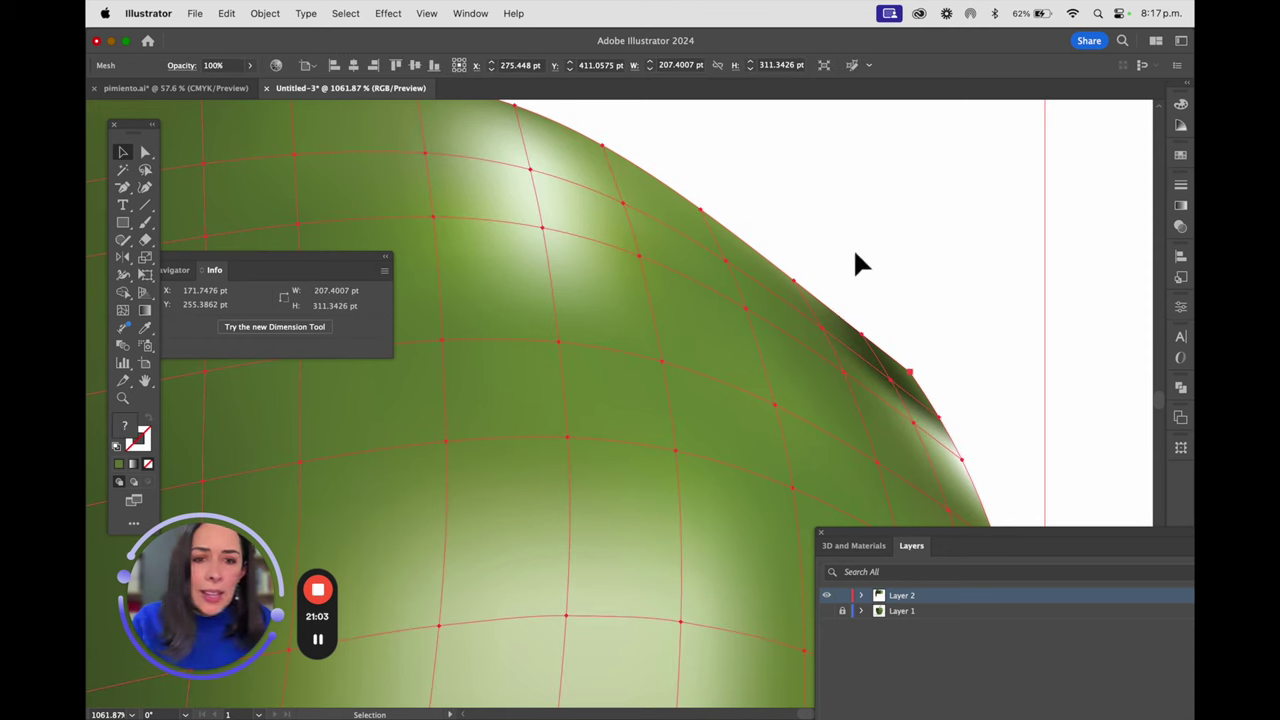
{"action": "left_click", "coordinate": [146, 152]}
{"action": "left_click", "coordinate": [862, 334]}
{"action": "key", "text": "i"}
{"action": "left_click", "coordinate": [865, 404]}
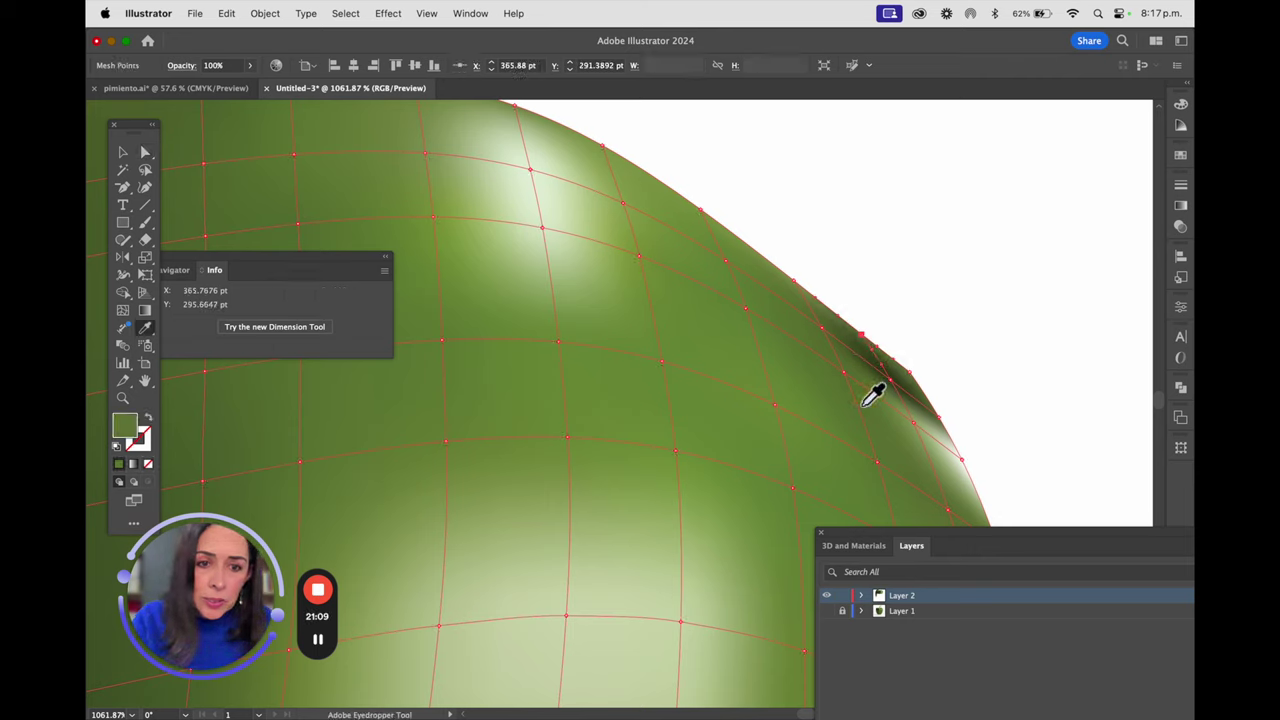
Nudge one edge mesh point, colour another right-edge point lighter green, then fit the artboard.
{"action": "left_click", "coordinate": [146, 154]}
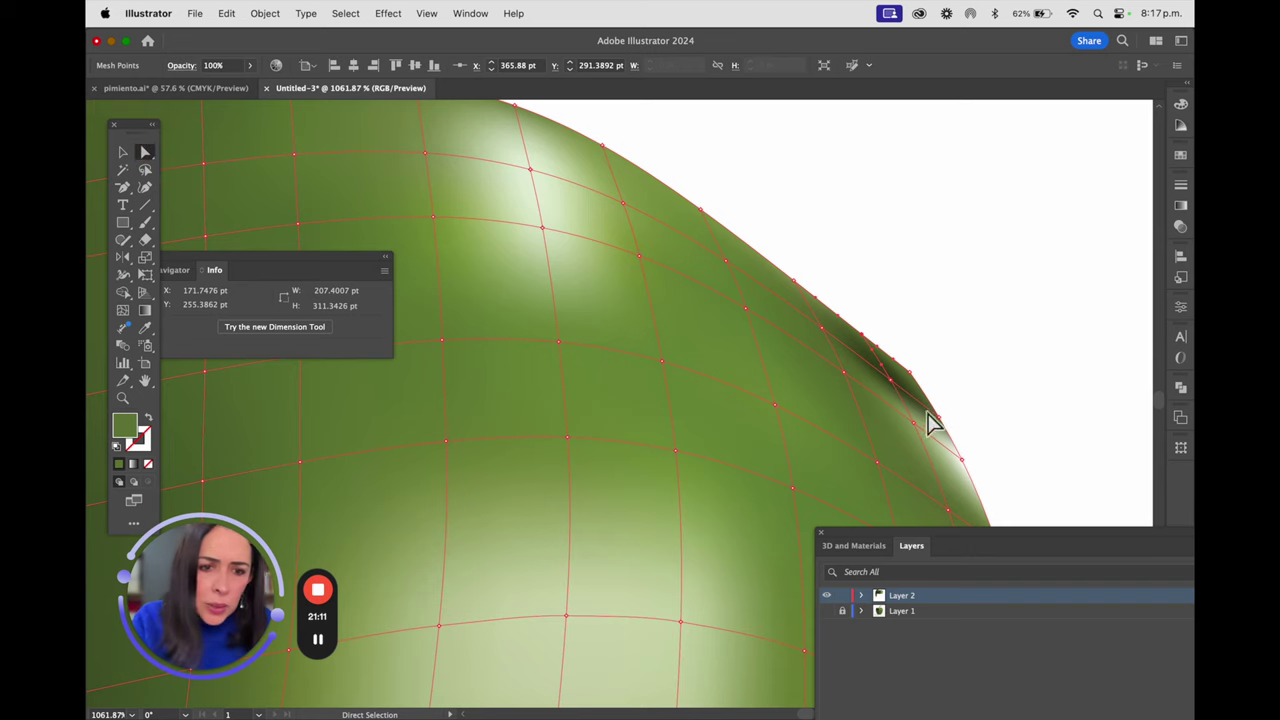
{"action": "left_click_drag", "start_coordinate": [940, 420], "coordinate": [944, 432]}
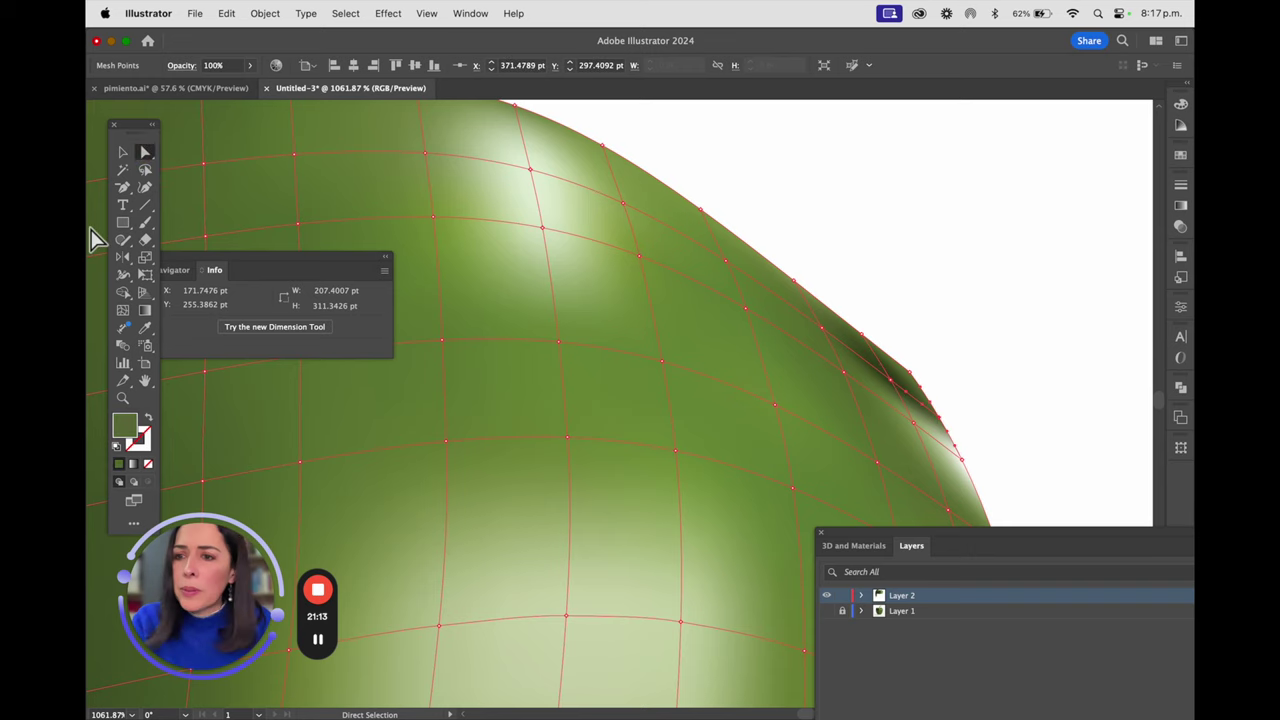
{"action": "left_click", "coordinate": [888, 382]}
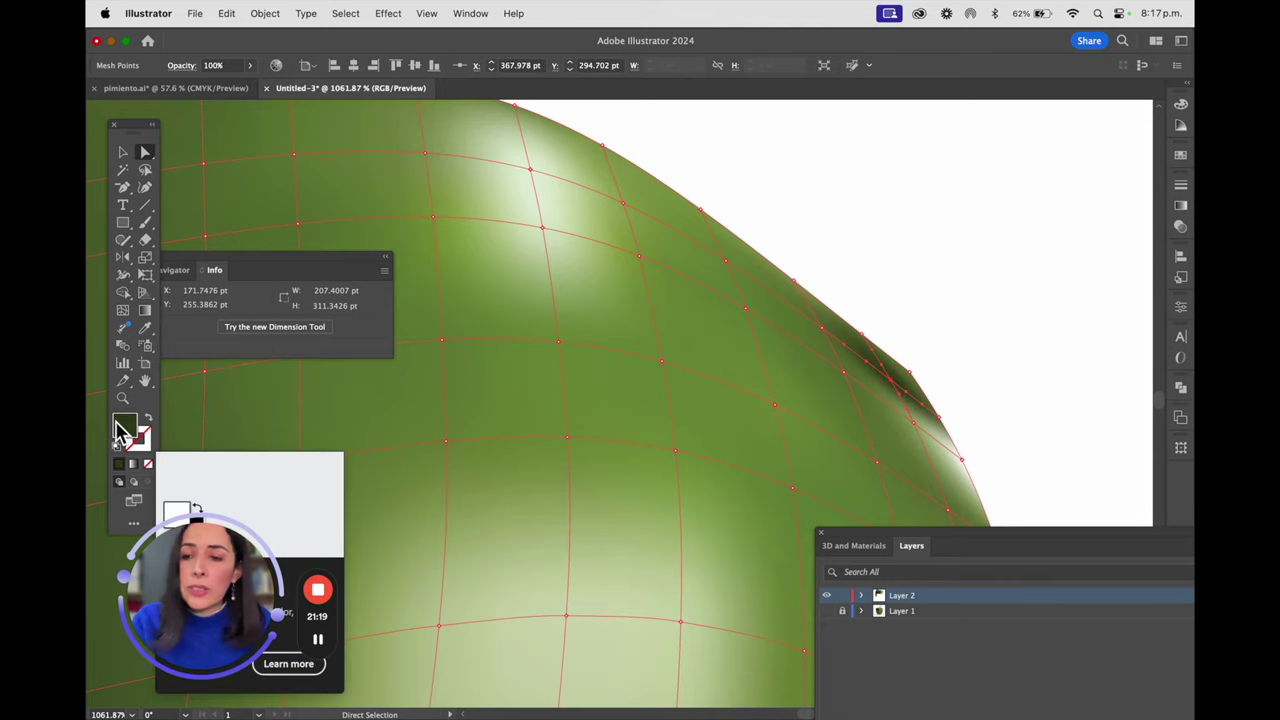
{"action": "left_click", "coordinate": [146, 330]}
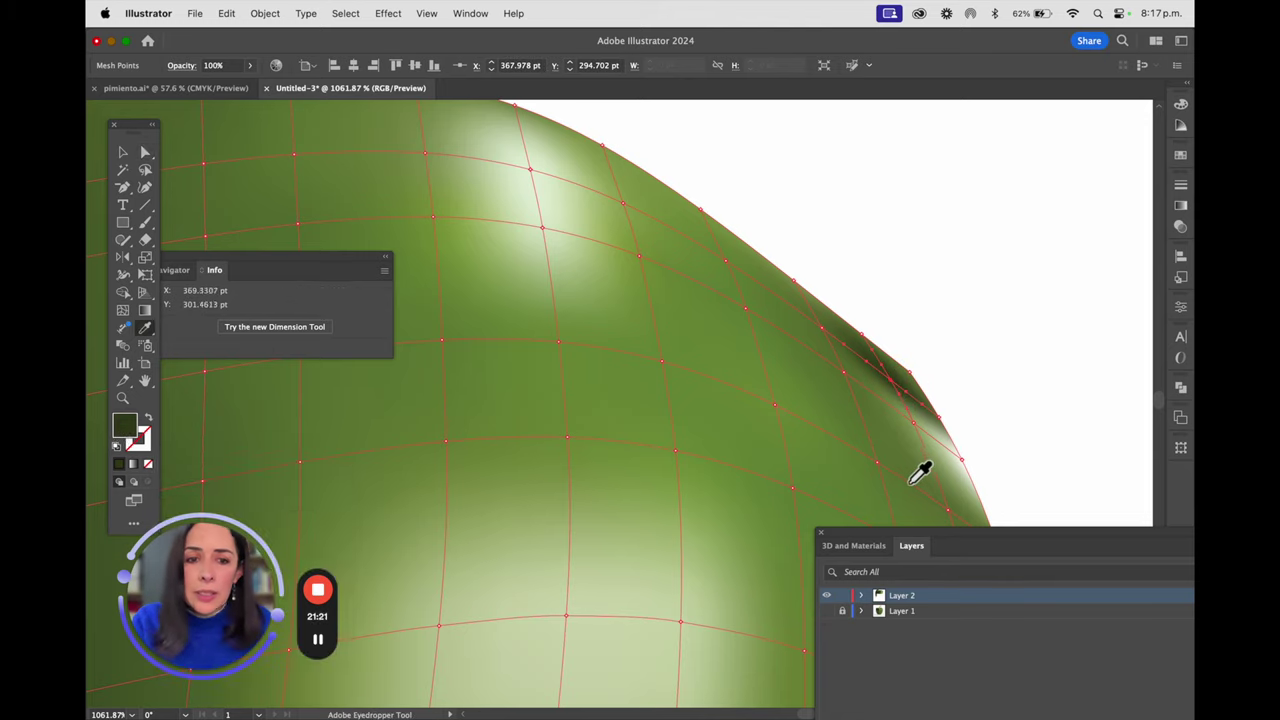
{"action": "left_click", "coordinate": [878, 403]}
{"action": "left_click", "coordinate": [122, 152]}
{"action": "left_click", "coordinate": [955, 258]}
{"action": "key", "text": "super+0"}
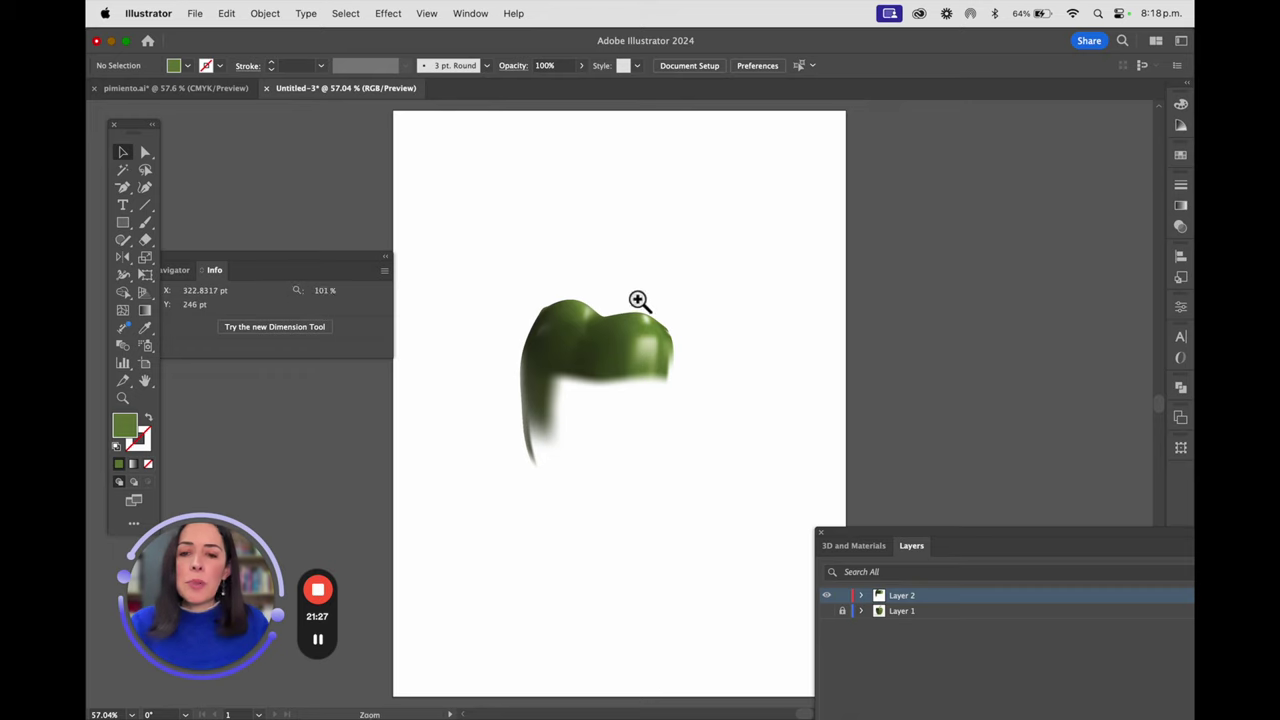
Show the Layer 1 reference photo and drag the mesh aside and back to compare them.
{"action": "left_click_drag", "start_coordinate": [640, 297], "coordinate": [703, 340]}
{"action": "left_click", "coordinate": [827, 611]}
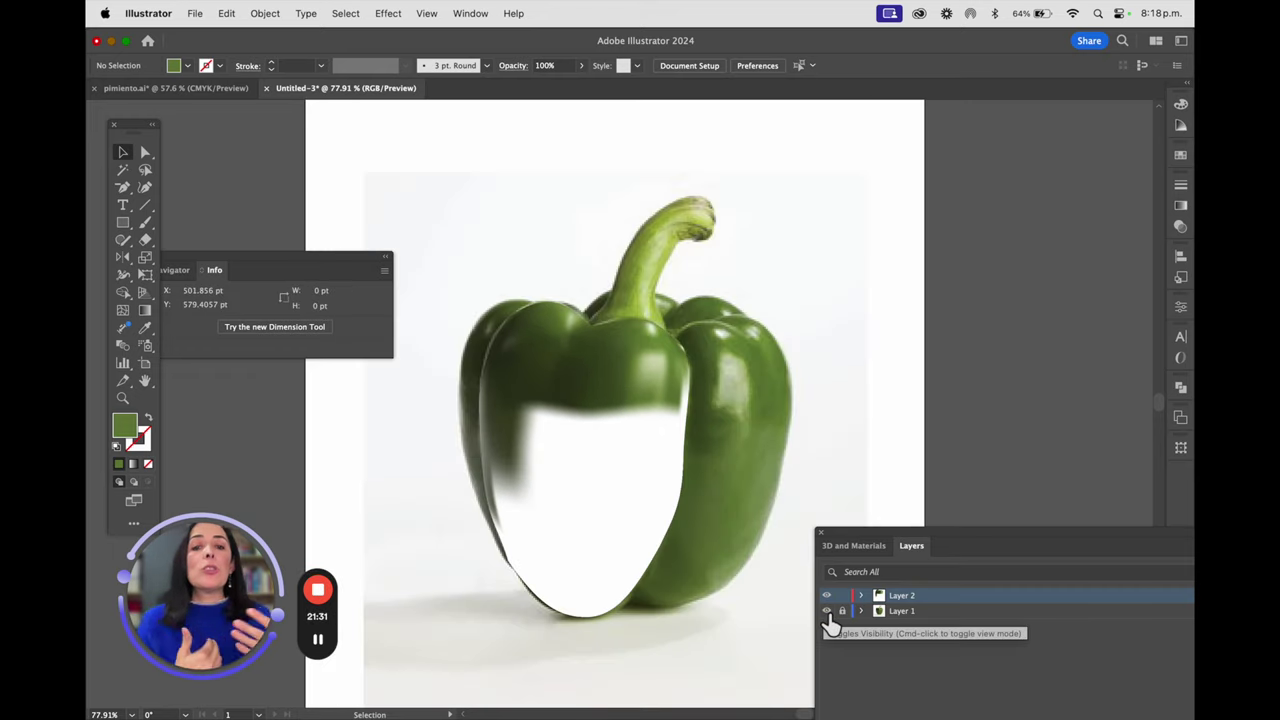
{"action": "left_click", "coordinate": [563, 368]}
{"action": "left_click_drag", "start_coordinate": [563, 370], "coordinate": [646, 372]}
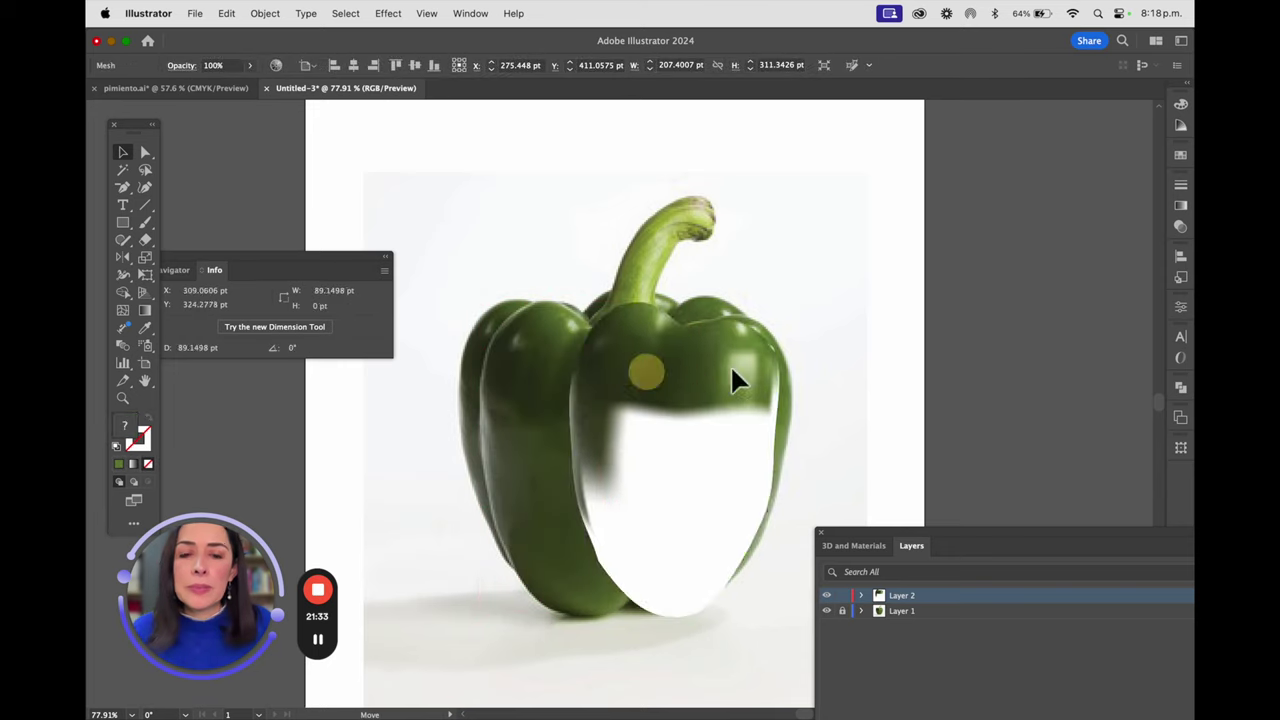
{"action": "left_click_drag", "start_coordinate": [730, 380], "coordinate": [877, 371]}
{"action": "left_click", "coordinate": [1111, 455]}
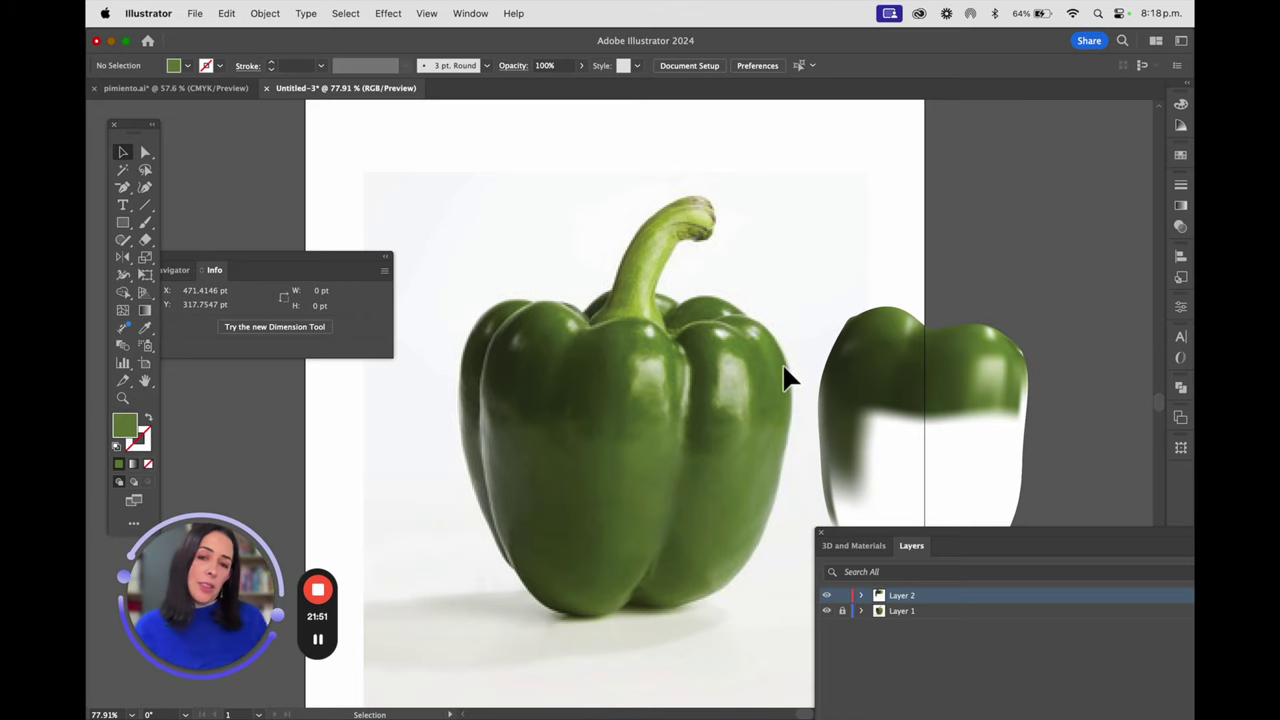
{"action": "left_click_drag", "start_coordinate": [897, 363], "coordinate": [554, 366]}
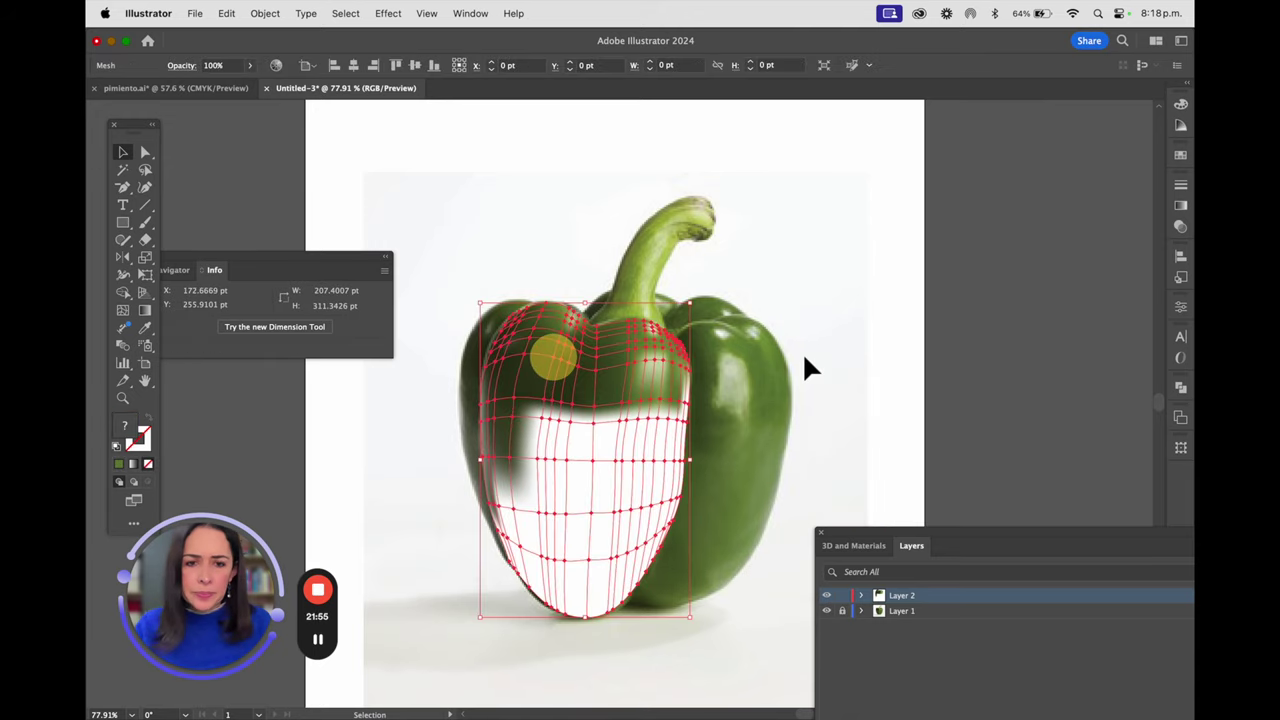
Add a second blank artboard beside the pepper artboard with the Artboard tool.
{"action": "left_click", "coordinate": [143, 365]}
{"action": "left_click_drag", "start_coordinate": [762, 246], "coordinate": [398, 207]}
{"action": "left_click", "coordinate": [307, 65]}
{"action": "left_click_drag", "start_coordinate": [650, 258], "coordinate": [718, 278]}
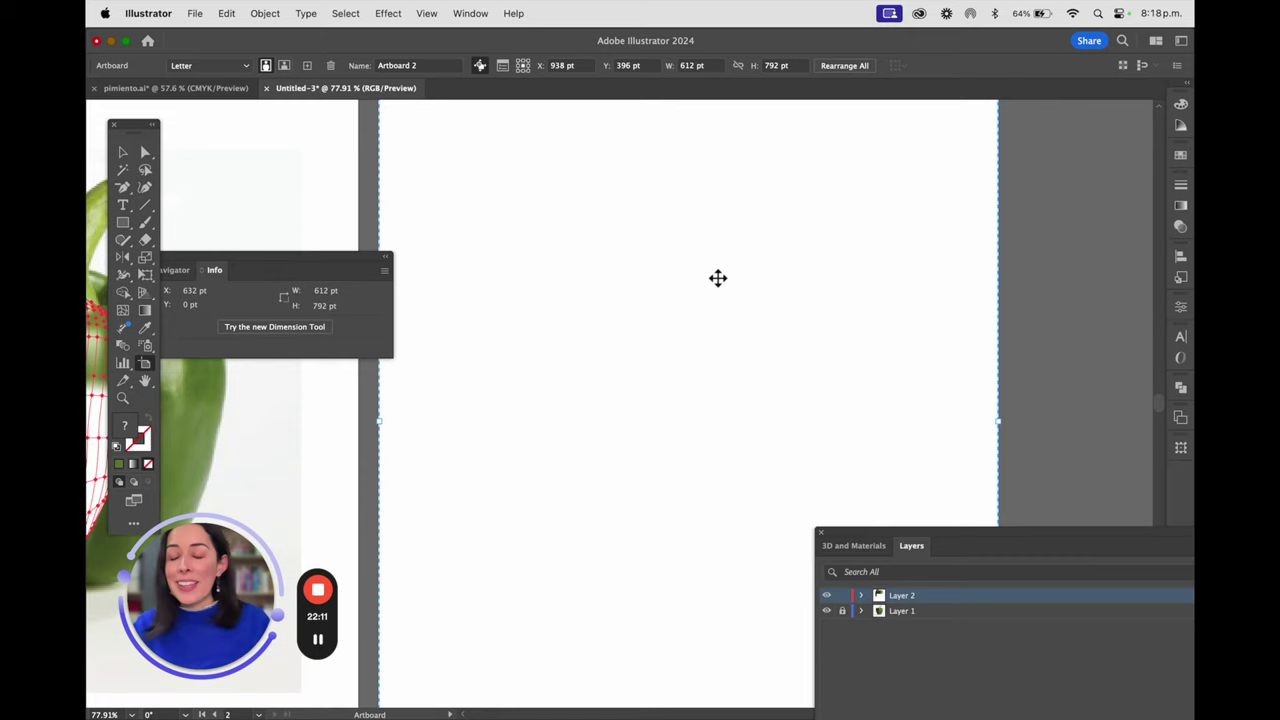
Pen-draw a closed curvy shape with a raised peak, deleting one anchor that caused a bump.
{"action": "left_click_drag", "start_coordinate": [123, 187], "coordinate": [177, 195]}
{"action": "left_click", "coordinate": [652, 334]}
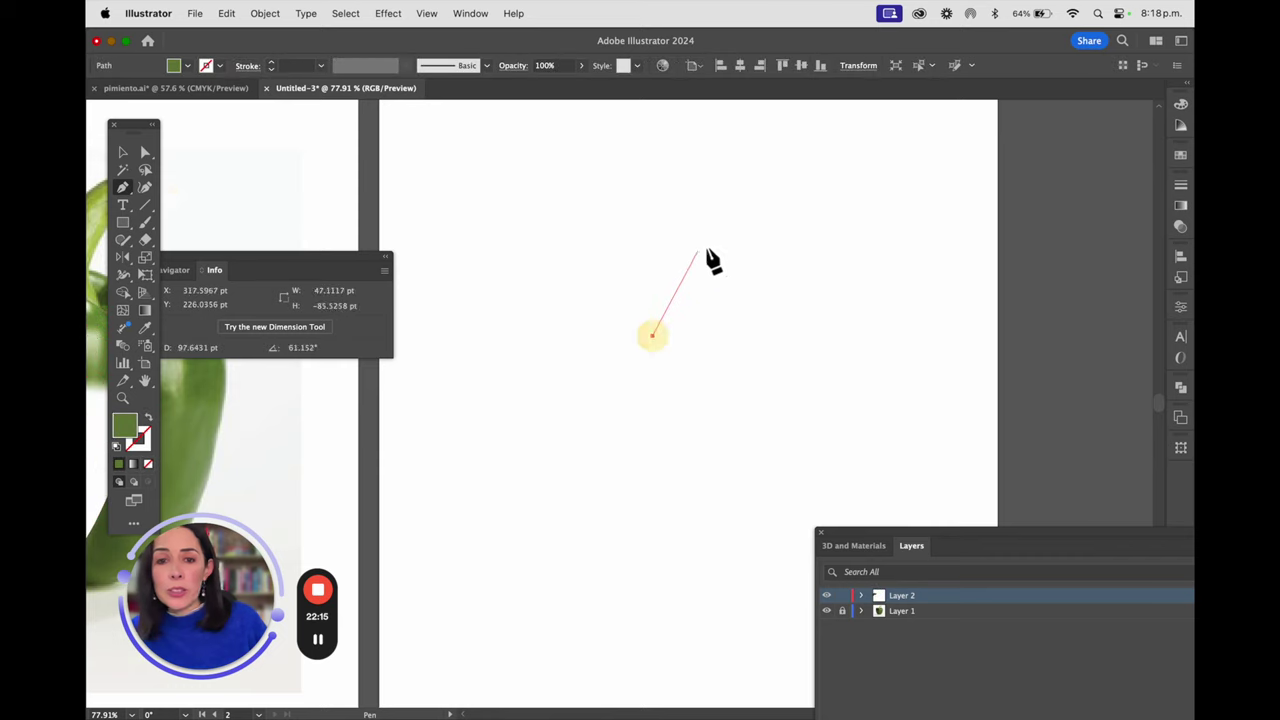
{"action": "left_click_drag", "start_coordinate": [706, 245], "coordinate": [742, 246]}
{"action": "left_click_drag", "start_coordinate": [865, 303], "coordinate": [880, 334]}
{"action": "left_click_drag", "start_coordinate": [748, 418], "coordinate": [744, 466]}
{"action": "left_click_drag", "start_coordinate": [578, 540], "coordinate": [517, 429]}
{"action": "left_click_drag", "start_coordinate": [507, 372], "coordinate": [610, 289]}
{"action": "left_click_drag", "start_coordinate": [628, 208], "coordinate": [688, 200]}
{"action": "left_click", "coordinate": [708, 247]}
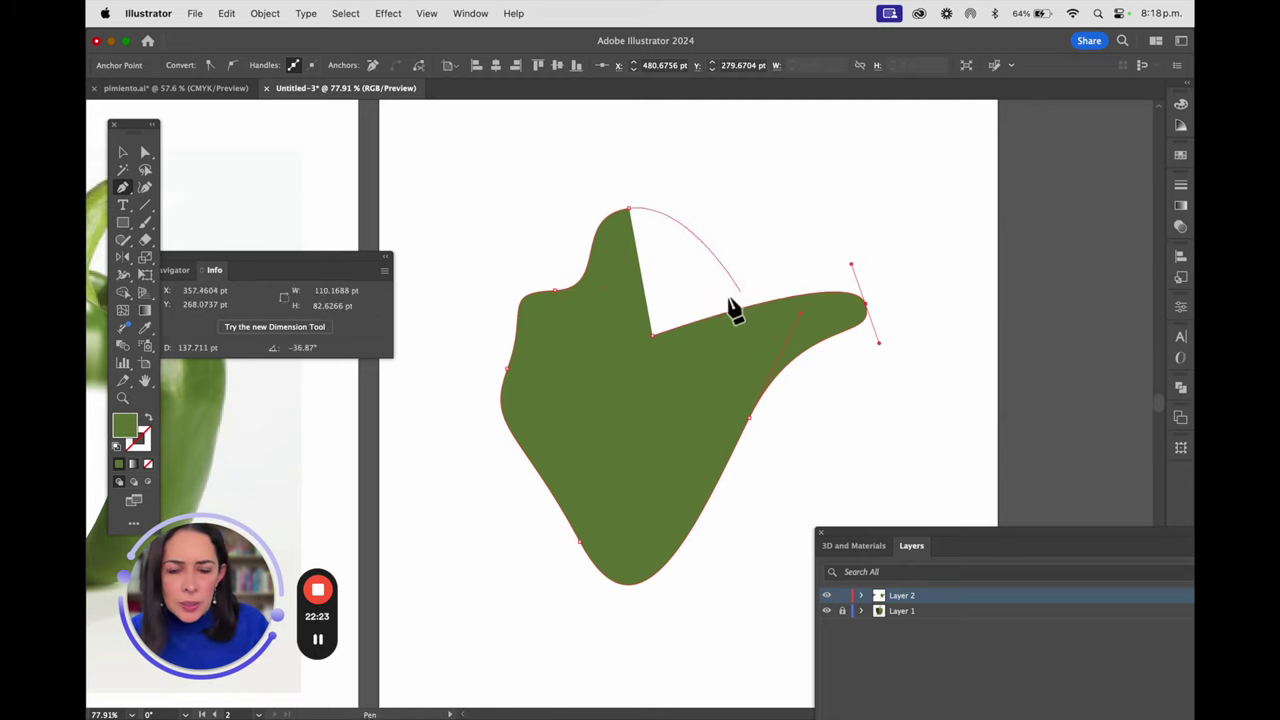
{"action": "left_click", "coordinate": [654, 337]}
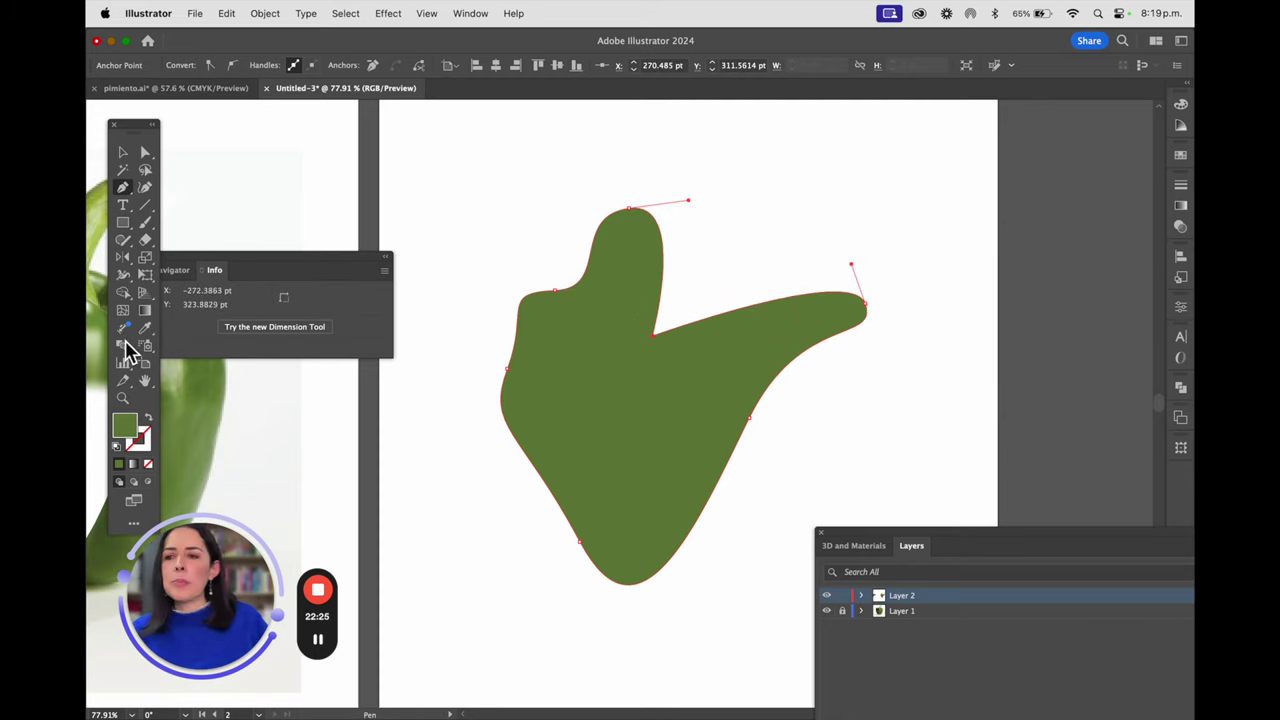
Add a mesh point inside the green shape and drag the notch mesh point up and right.
{"action": "left_click", "coordinate": [122, 309]}
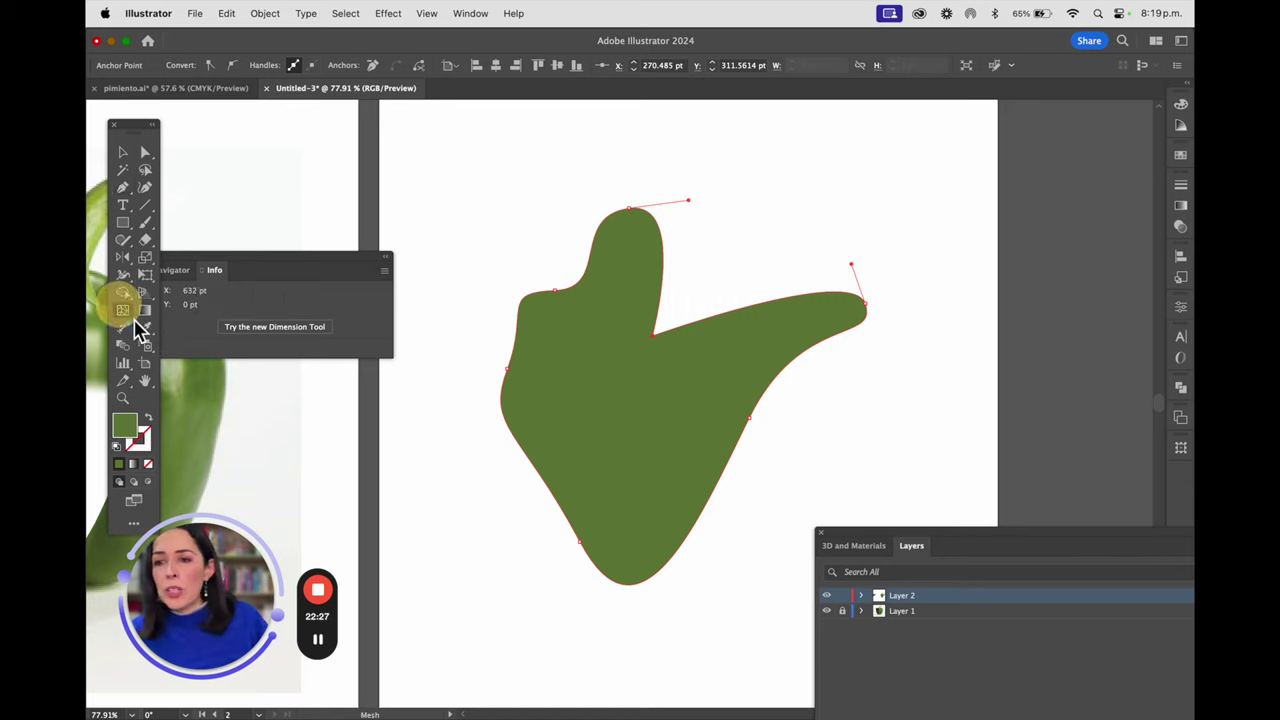
{"action": "left_click", "coordinate": [604, 378]}
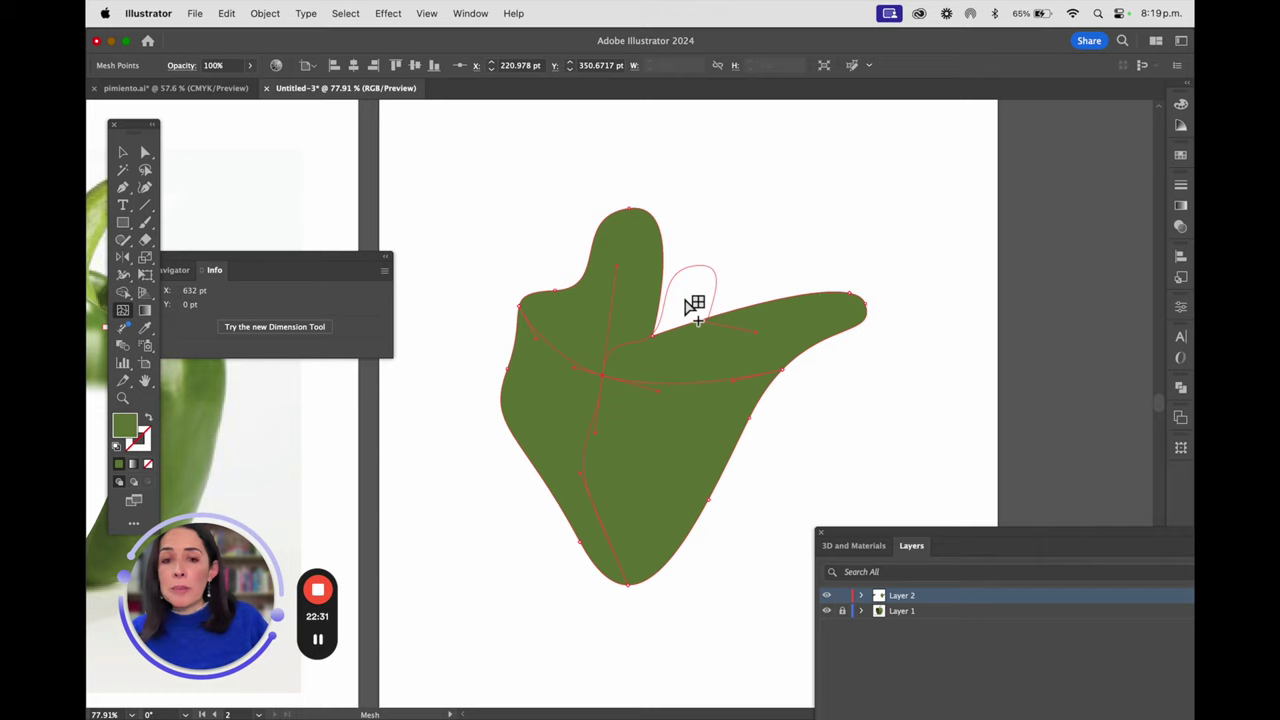
{"action": "left_click", "coordinate": [145, 152]}
{"action": "left_click", "coordinate": [714, 327]}
{"action": "left_click_drag", "start_coordinate": [652, 340], "coordinate": [657, 277]}
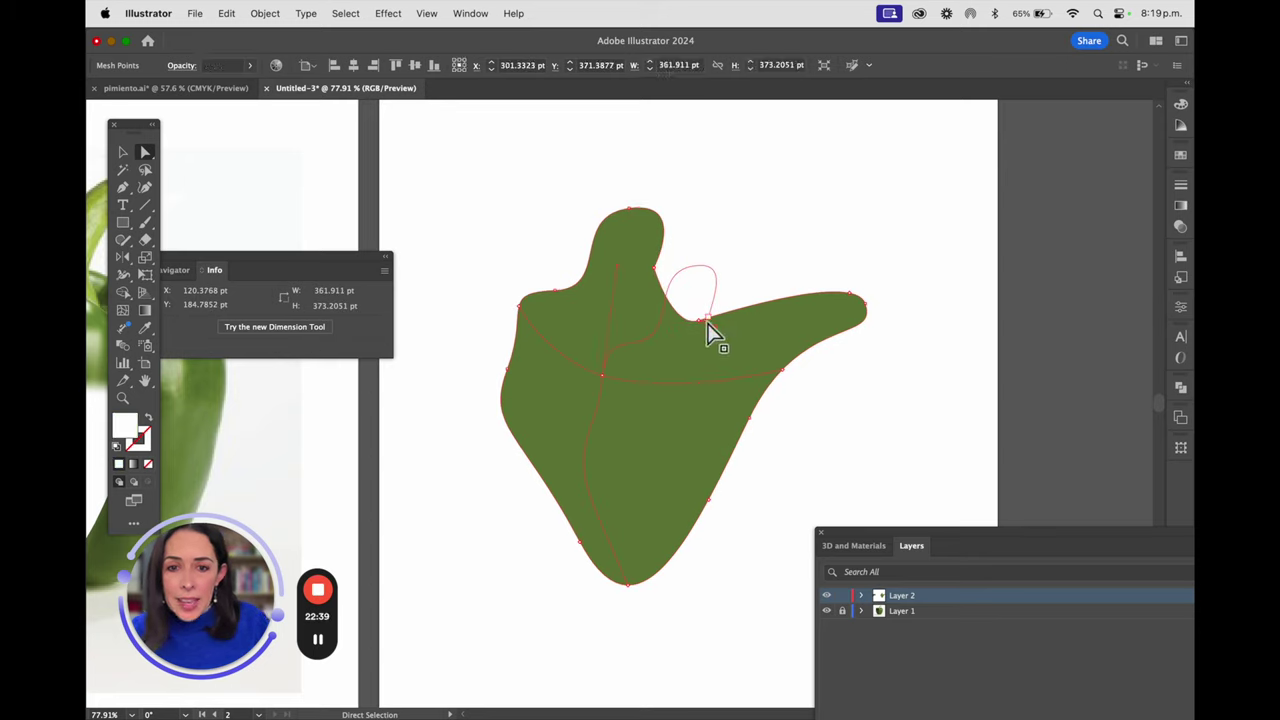
{"action": "left_click_drag", "start_coordinate": [704, 335], "coordinate": [752, 312]}
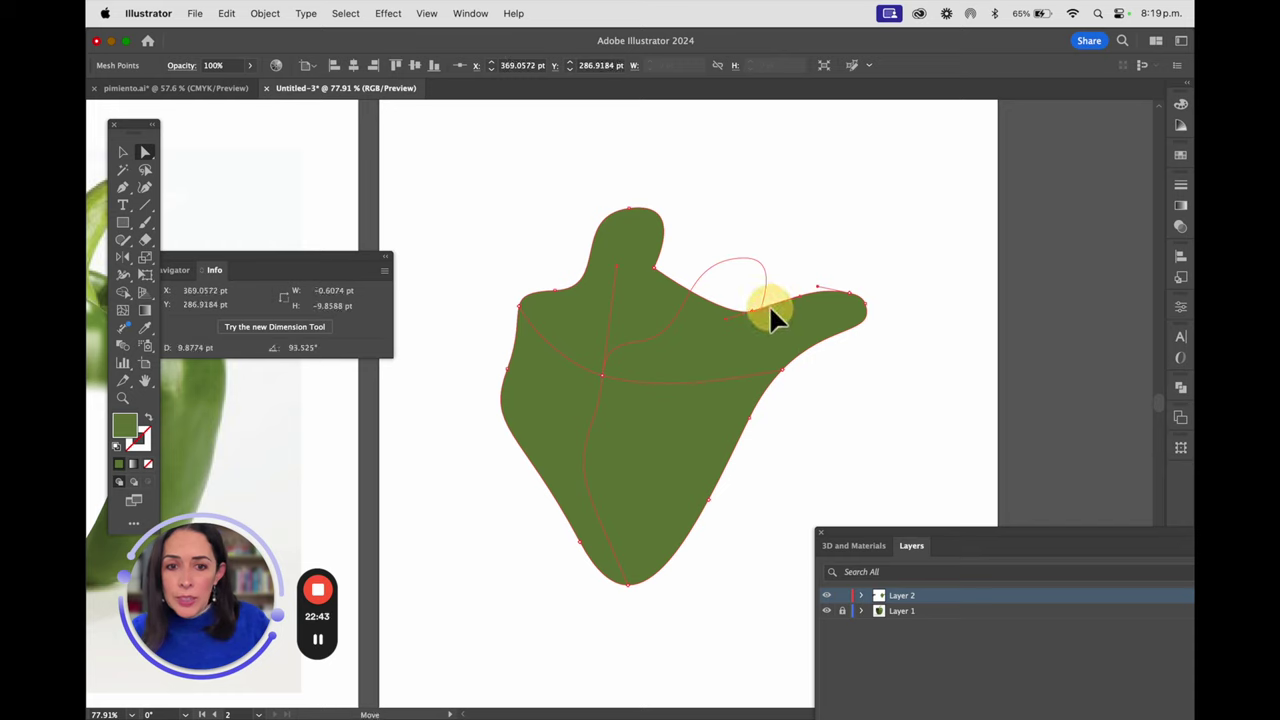
Try deleting a notch path anchor, dismissing the warnings, then reselect the green shape.
{"action": "left_click", "coordinate": [122, 190]}
{"action": "left_click_drag", "start_coordinate": [122, 195], "coordinate": [152, 221]}
{"action": "left_click", "coordinate": [757, 322]}
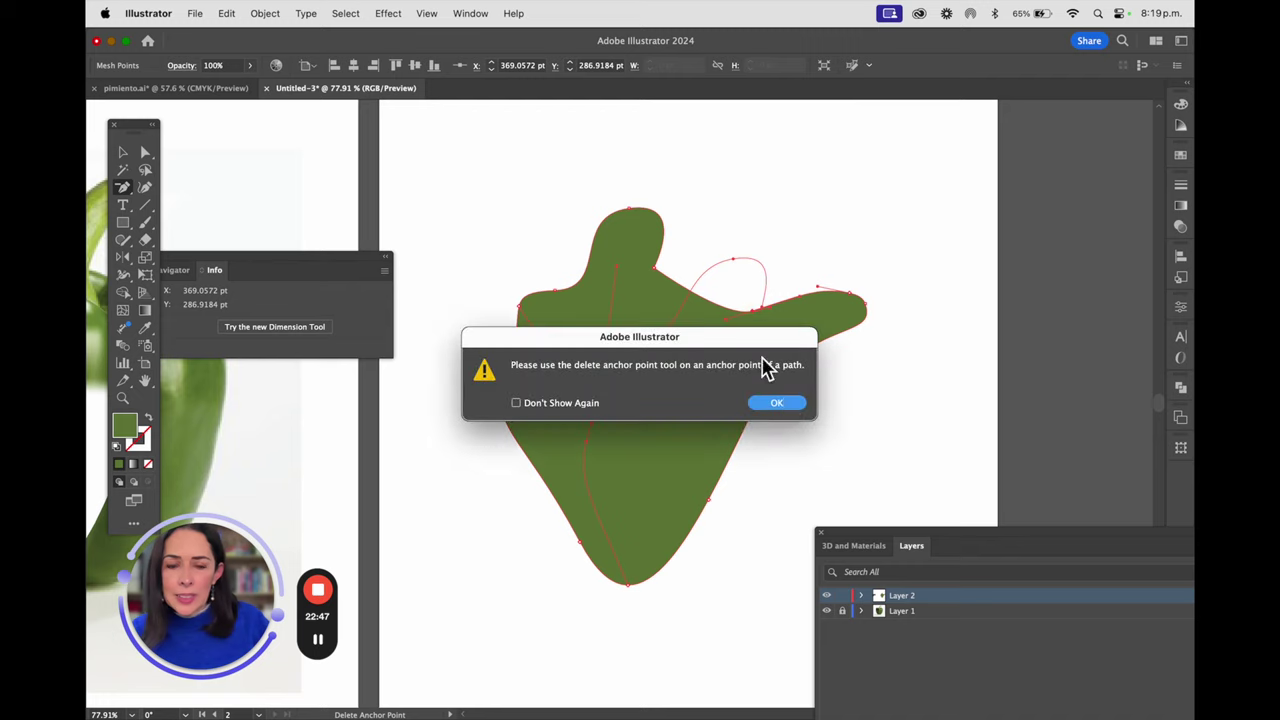
{"action": "left_click", "coordinate": [778, 403]}
{"action": "left_click_drag", "start_coordinate": [726, 271], "coordinate": [943, 400]}
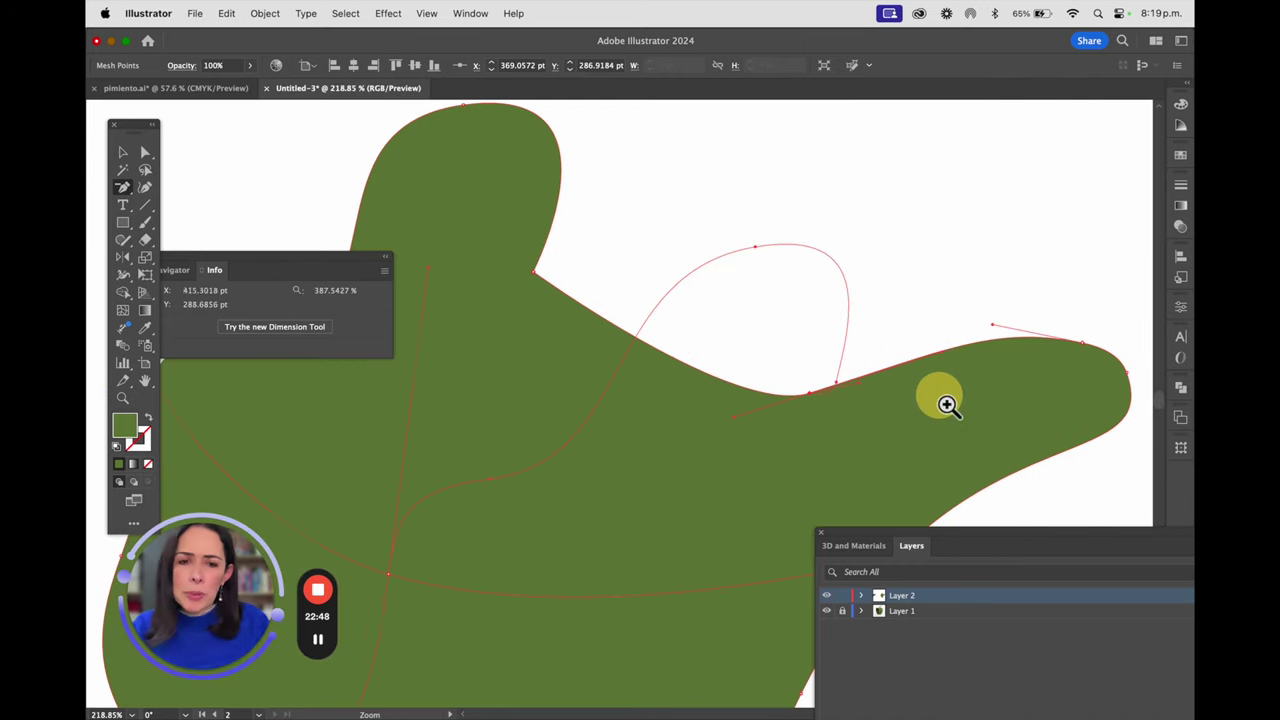
{"action": "left_click", "coordinate": [810, 394]}
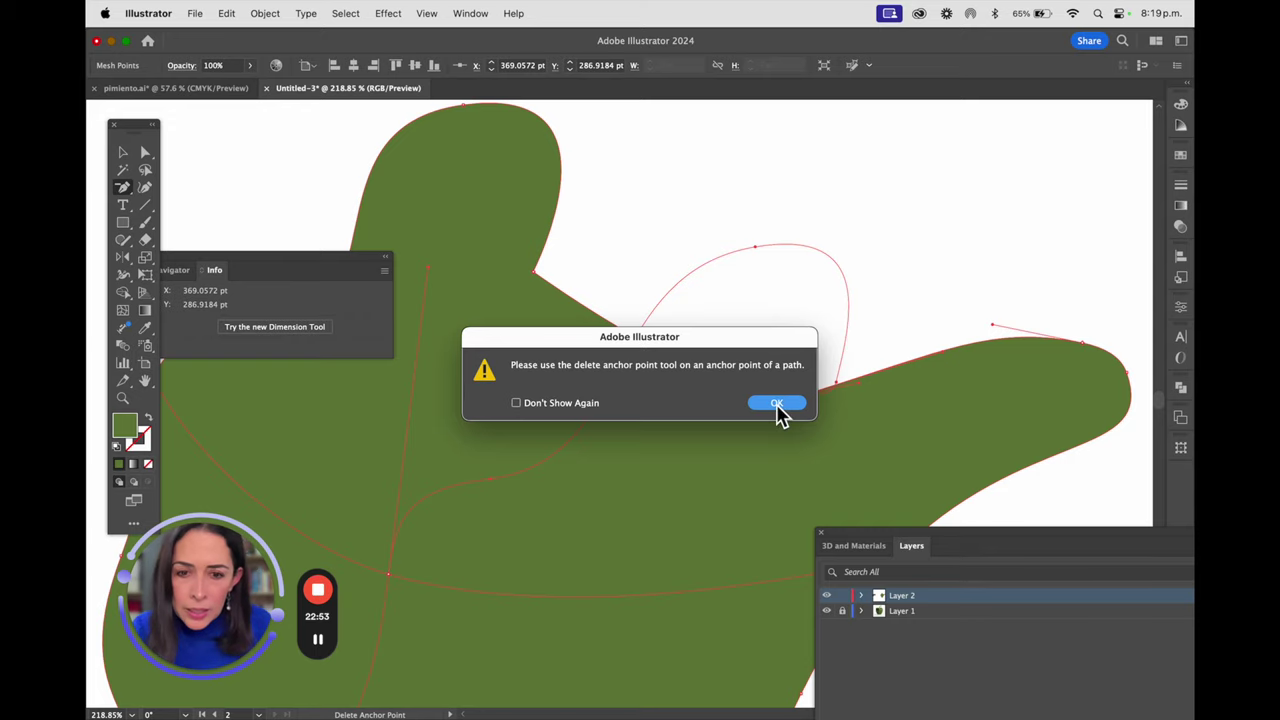
{"action": "left_click", "coordinate": [777, 405]}
{"action": "left_click", "coordinate": [145, 152]}
{"action": "left_click", "coordinate": [830, 389]}
{"action": "left_click", "coordinate": [1028, 449]}
{"action": "left_click", "coordinate": [737, 352]}
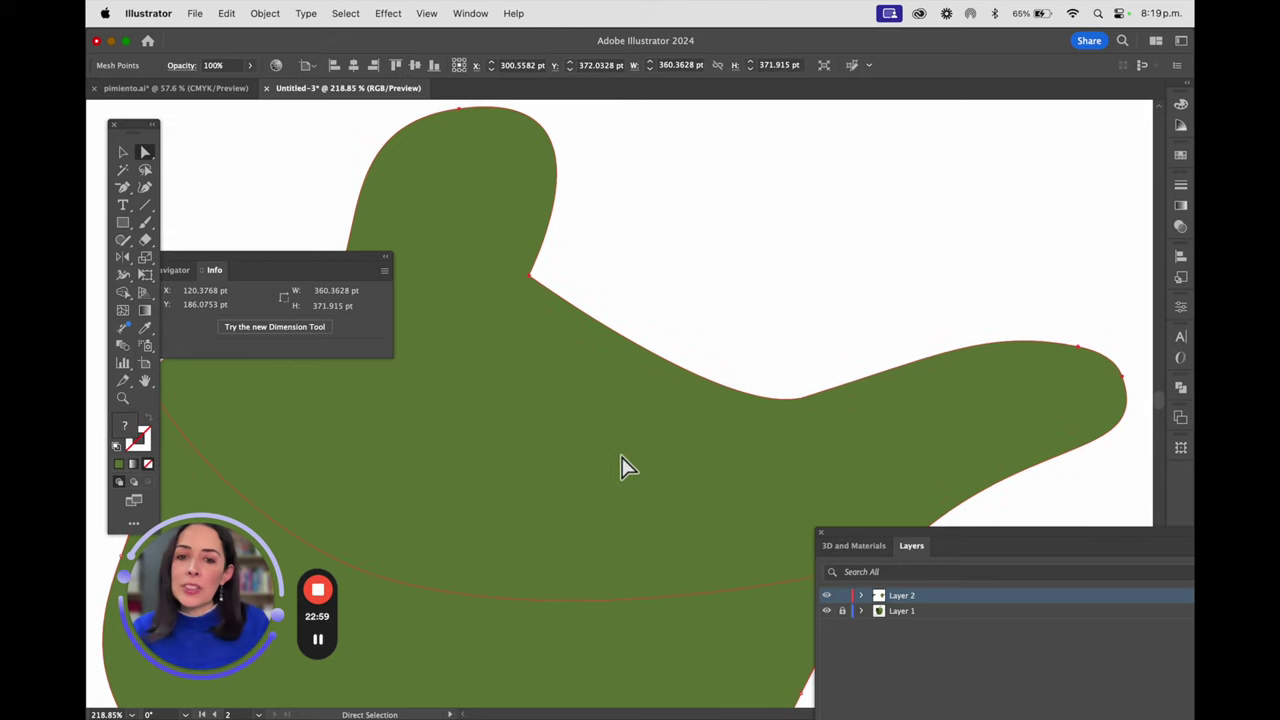
{"action": "left_click_drag", "start_coordinate": [664, 401], "coordinate": [919, 381]}
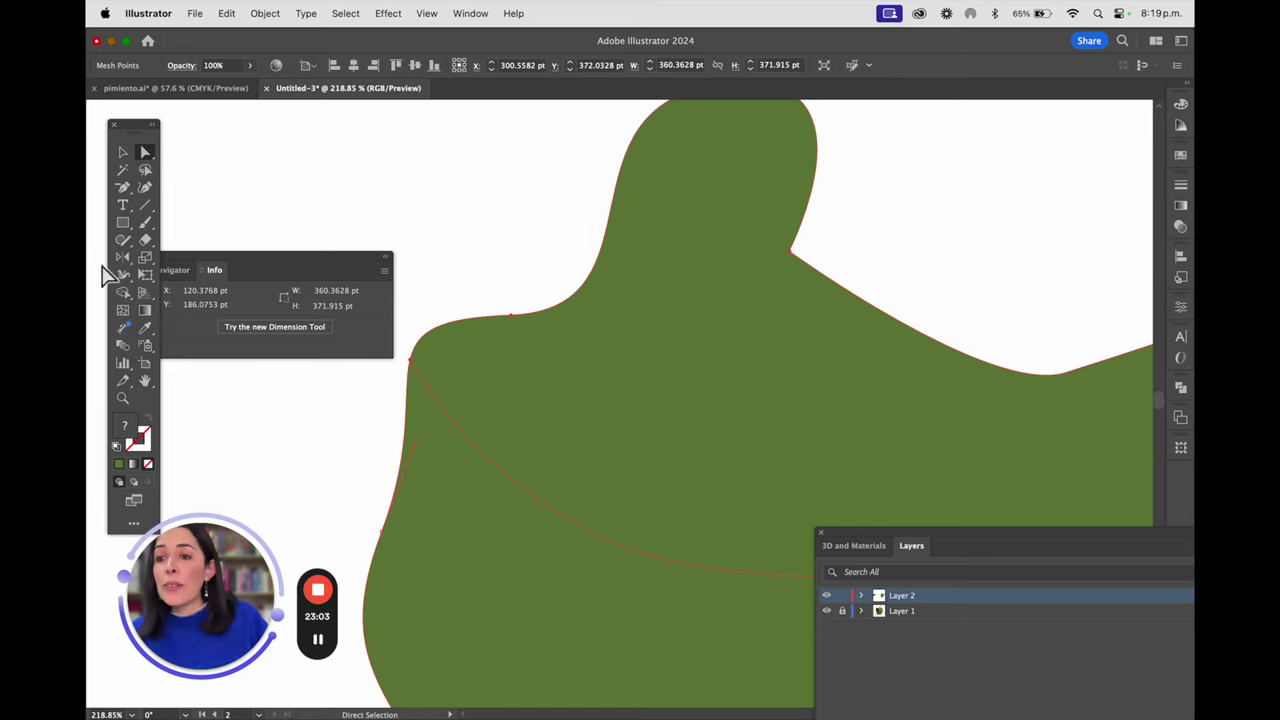
Add five mesh points across the green shape: bottom, middle, right lobe, upper lobe and lower left.
{"action": "left_click", "coordinate": [122, 310]}
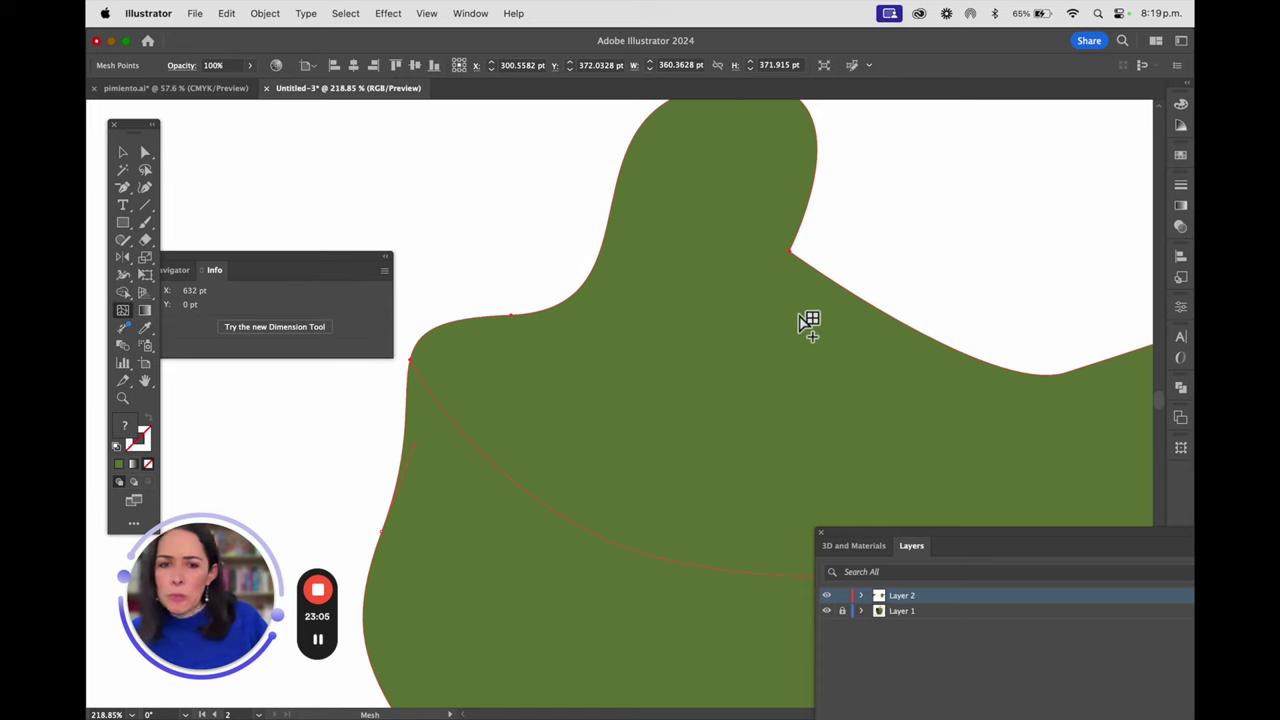
{"action": "left_click", "coordinate": [684, 562]}
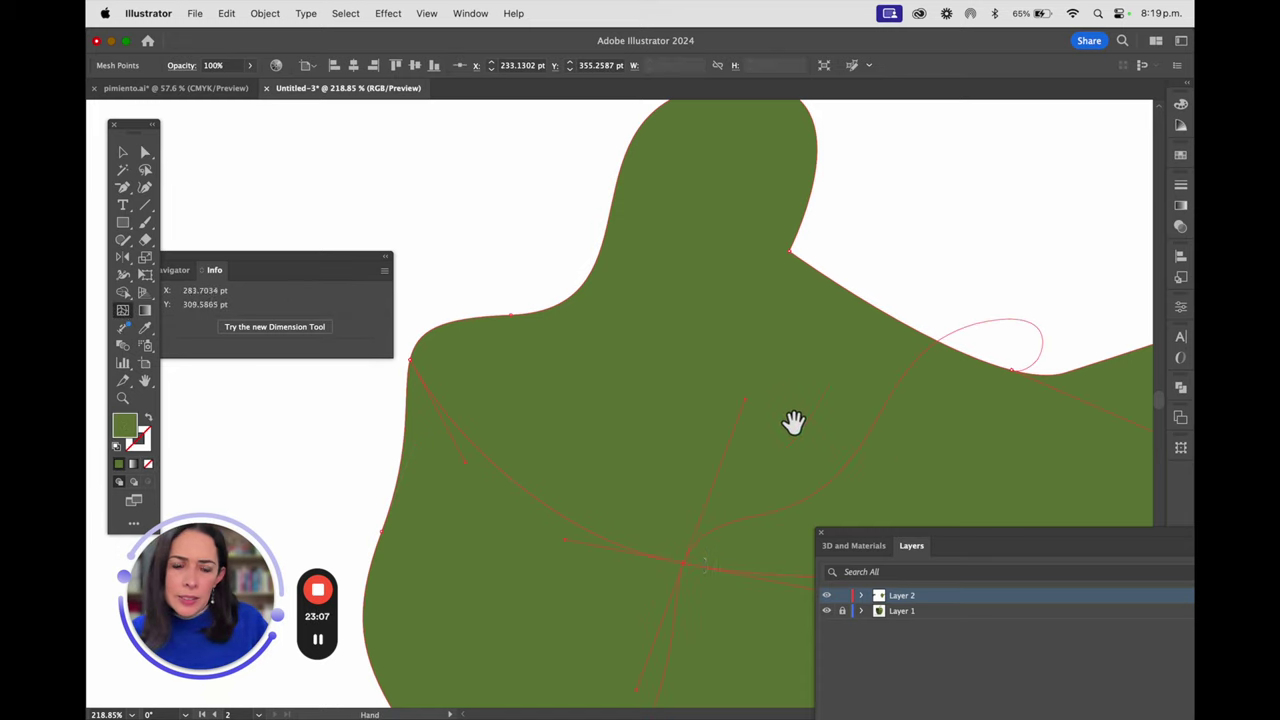
{"action": "left_click_drag", "start_coordinate": [793, 421], "coordinate": [480, 294]}
{"action": "left_click", "coordinate": [726, 483]}
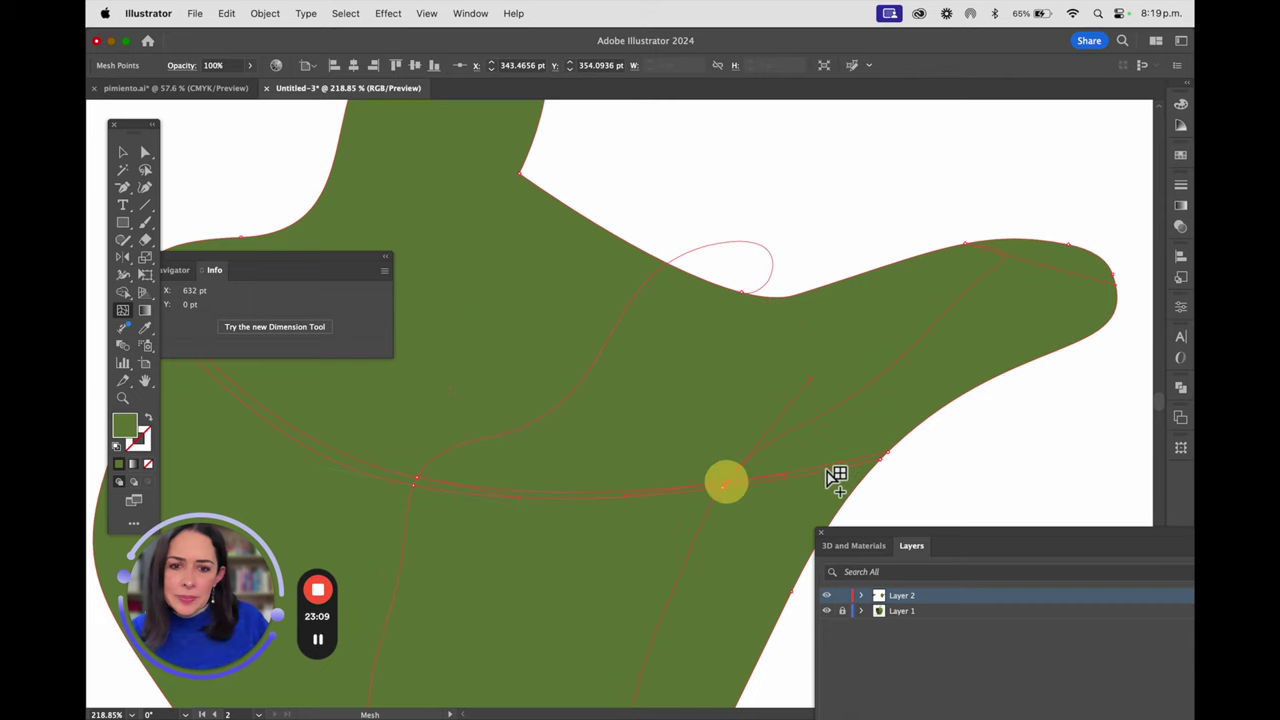
{"action": "left_click", "coordinate": [966, 288]}
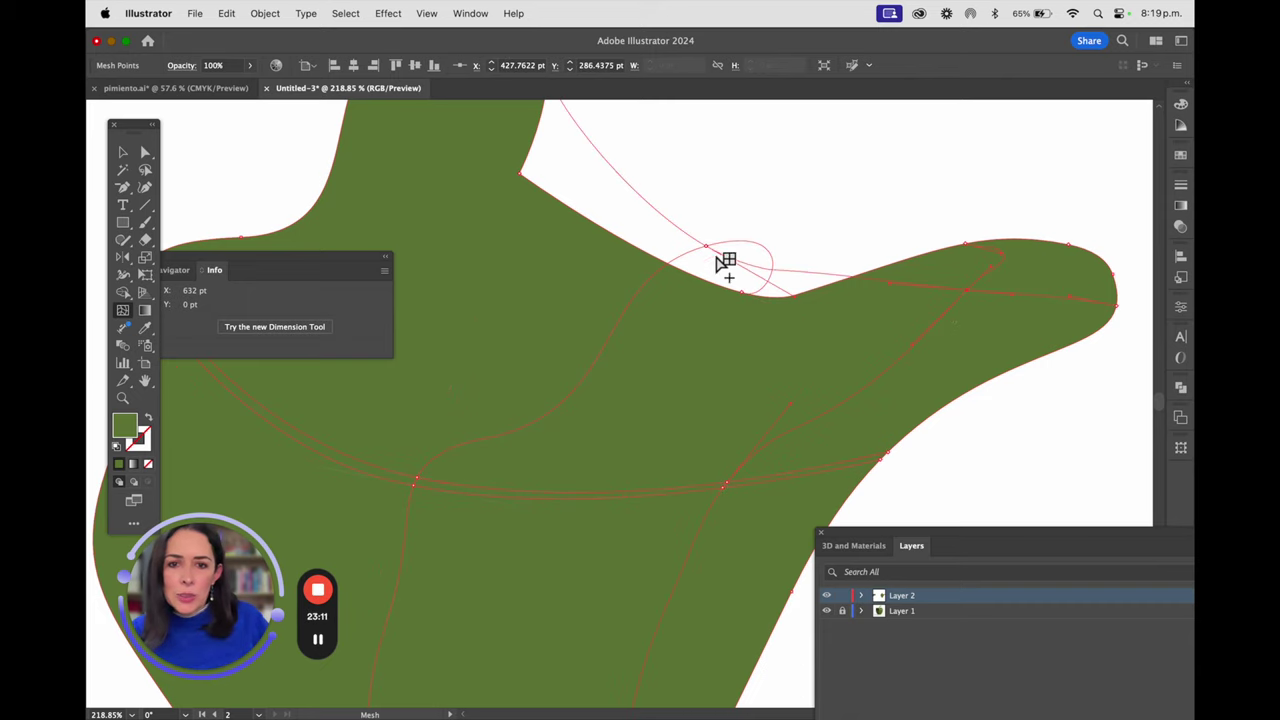
{"action": "left_click_drag", "start_coordinate": [645, 180], "coordinate": [626, 300]}
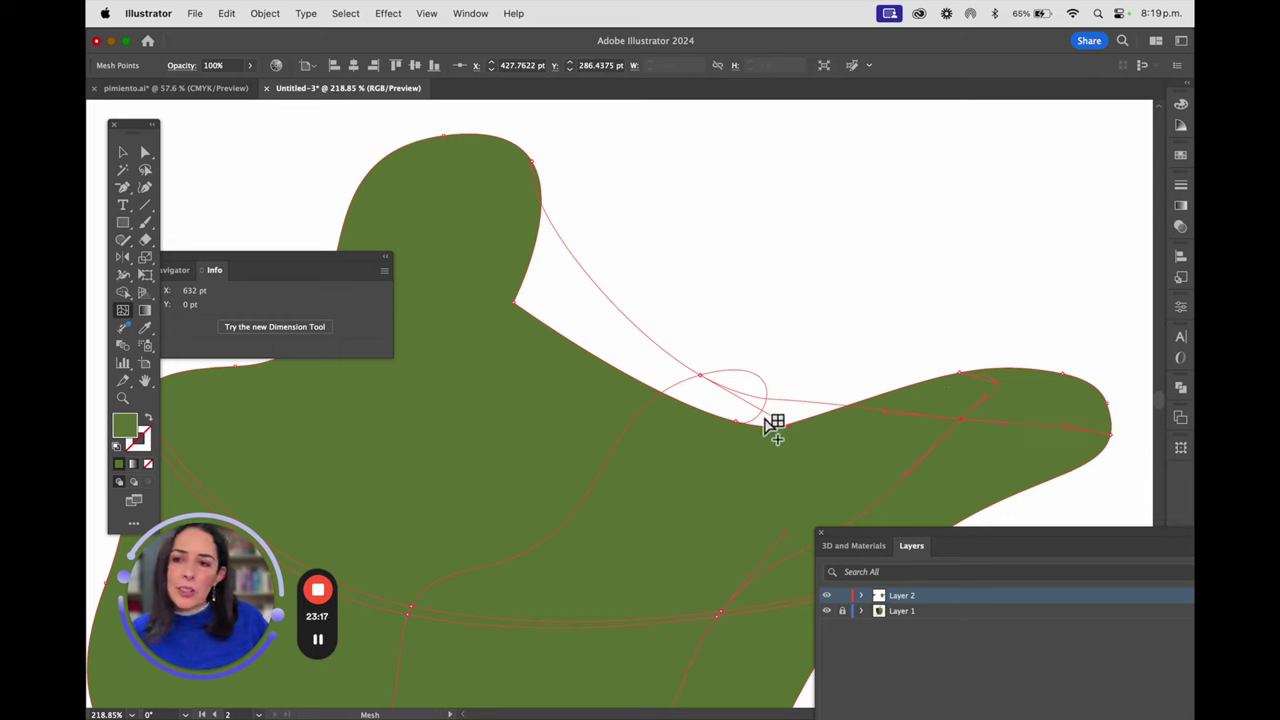
{"action": "left_click", "coordinate": [483, 245]}
{"action": "left_click", "coordinate": [475, 400]}
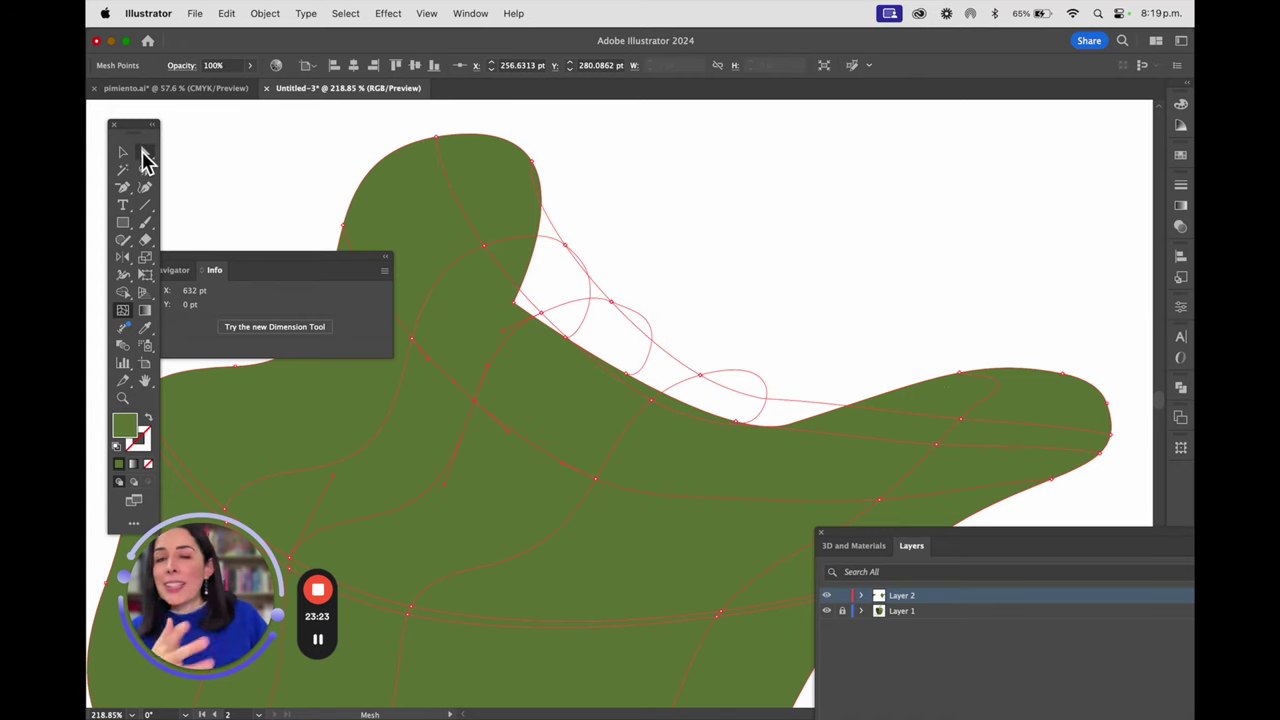
{"action": "left_click", "coordinate": [145, 155]}
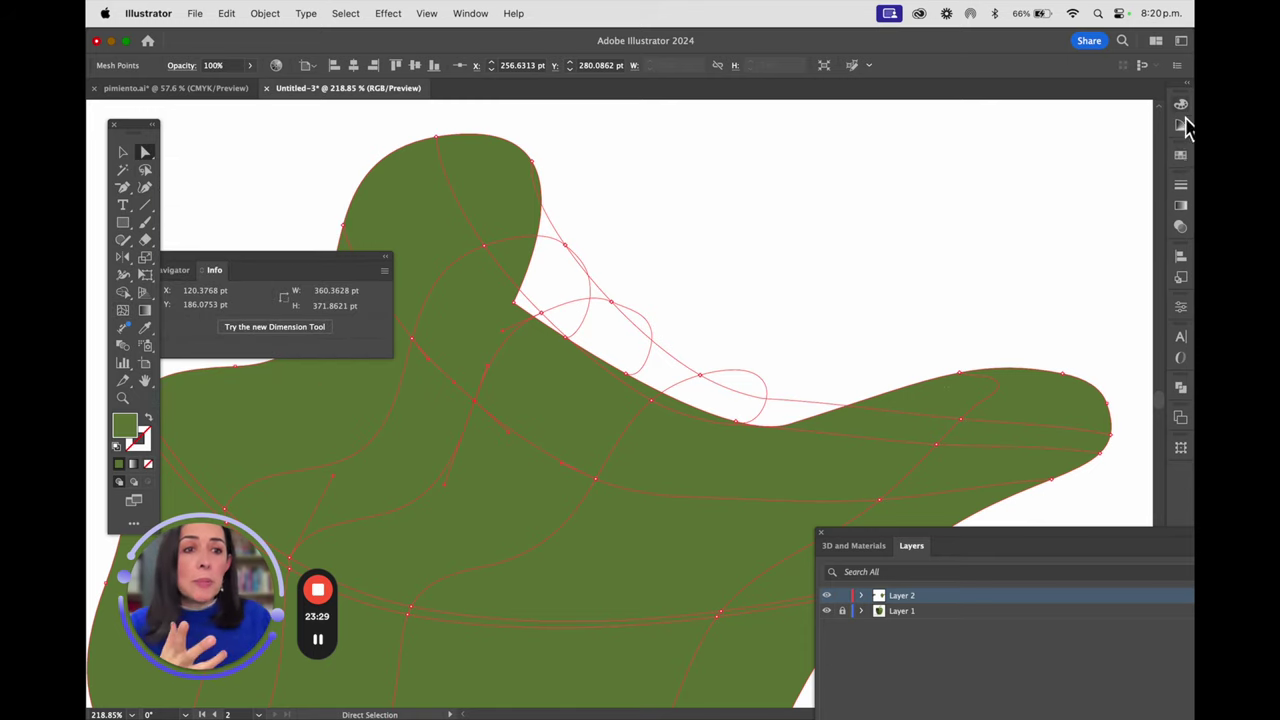
{"action": "left_click", "coordinate": [1180, 155]}
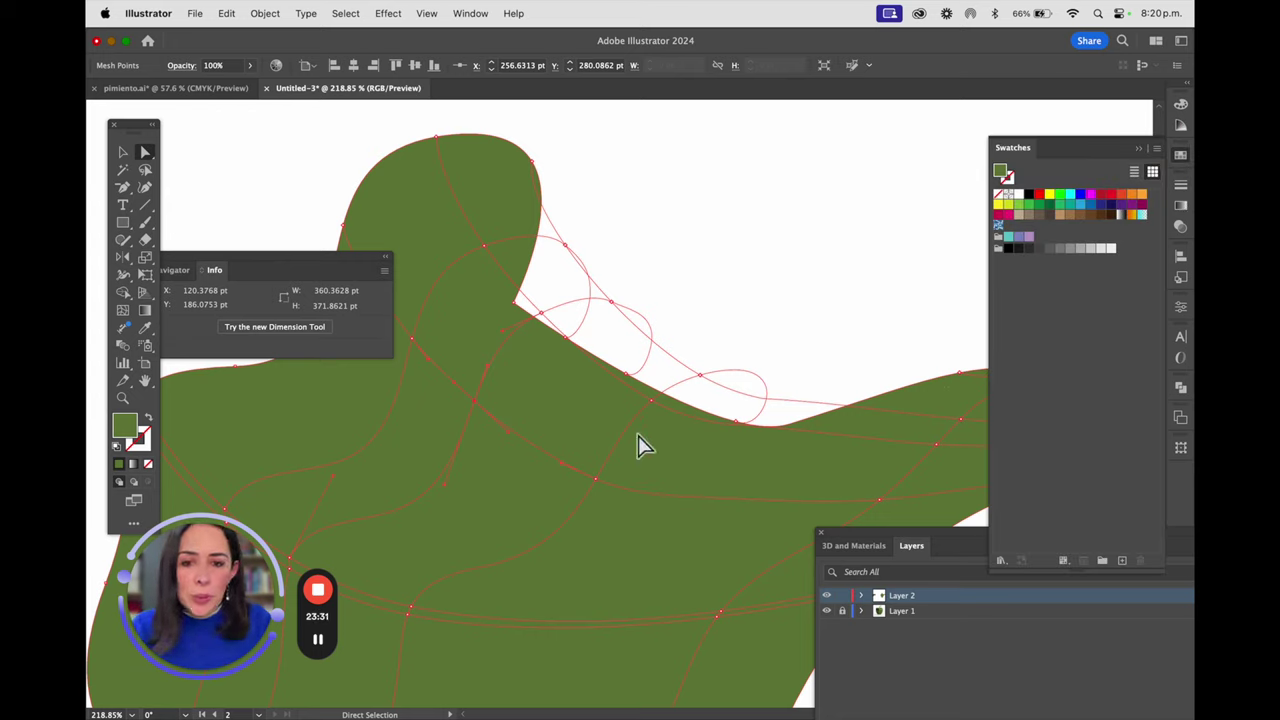
Colour one mesh point blue, another red, and a notch point yellow from Swatches.
{"action": "left_click", "coordinate": [475, 404]}
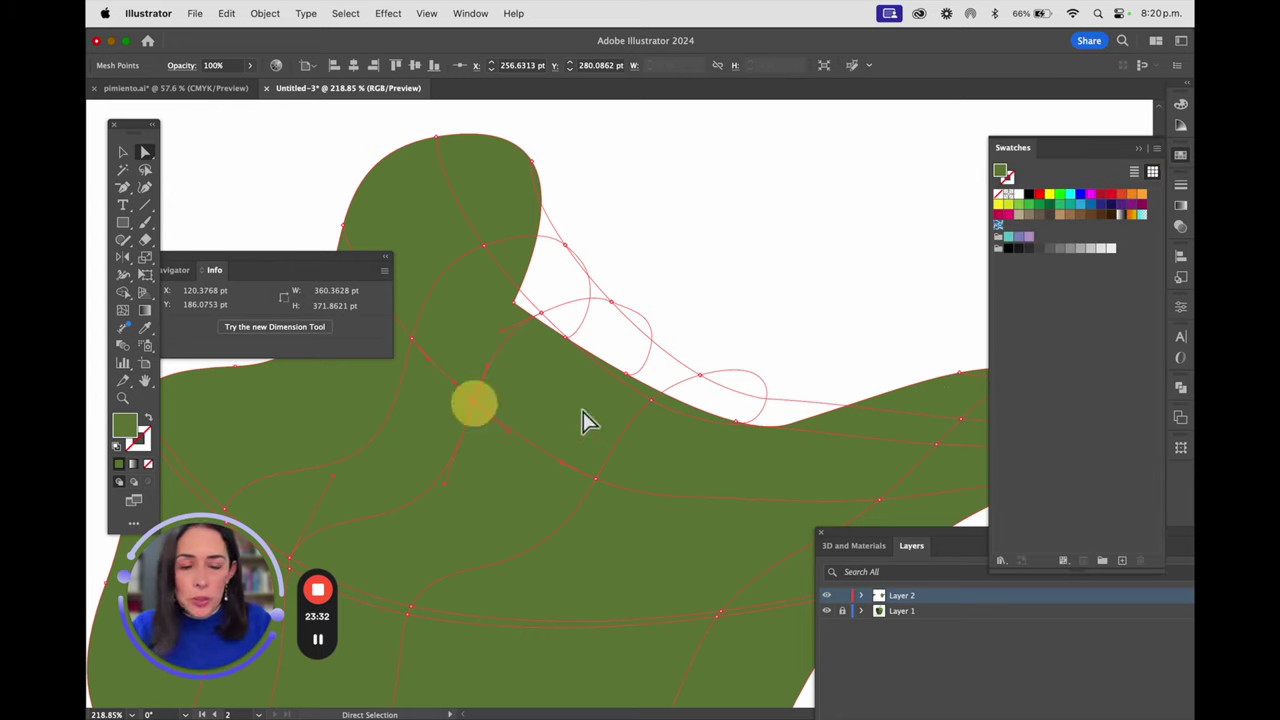
{"action": "left_click", "coordinate": [1080, 204]}
{"action": "left_click", "coordinate": [651, 412]}
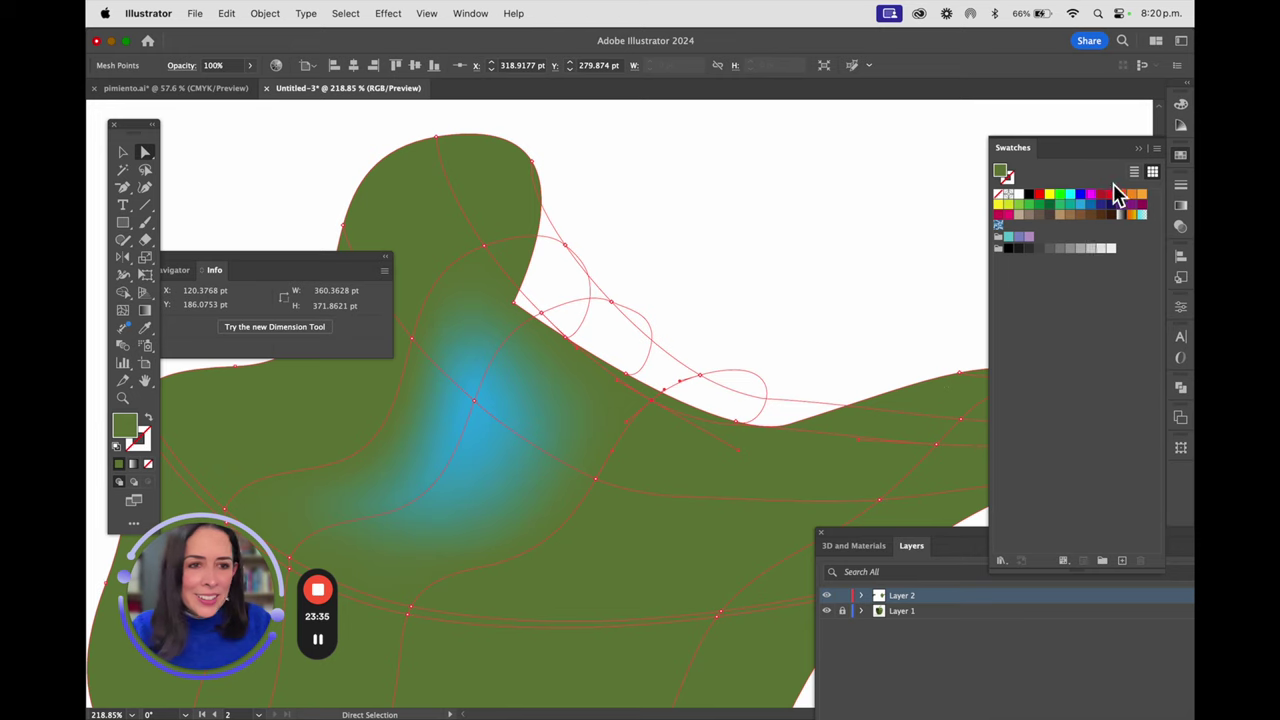
{"action": "left_click", "coordinate": [1111, 193]}
{"action": "left_click", "coordinate": [561, 340]}
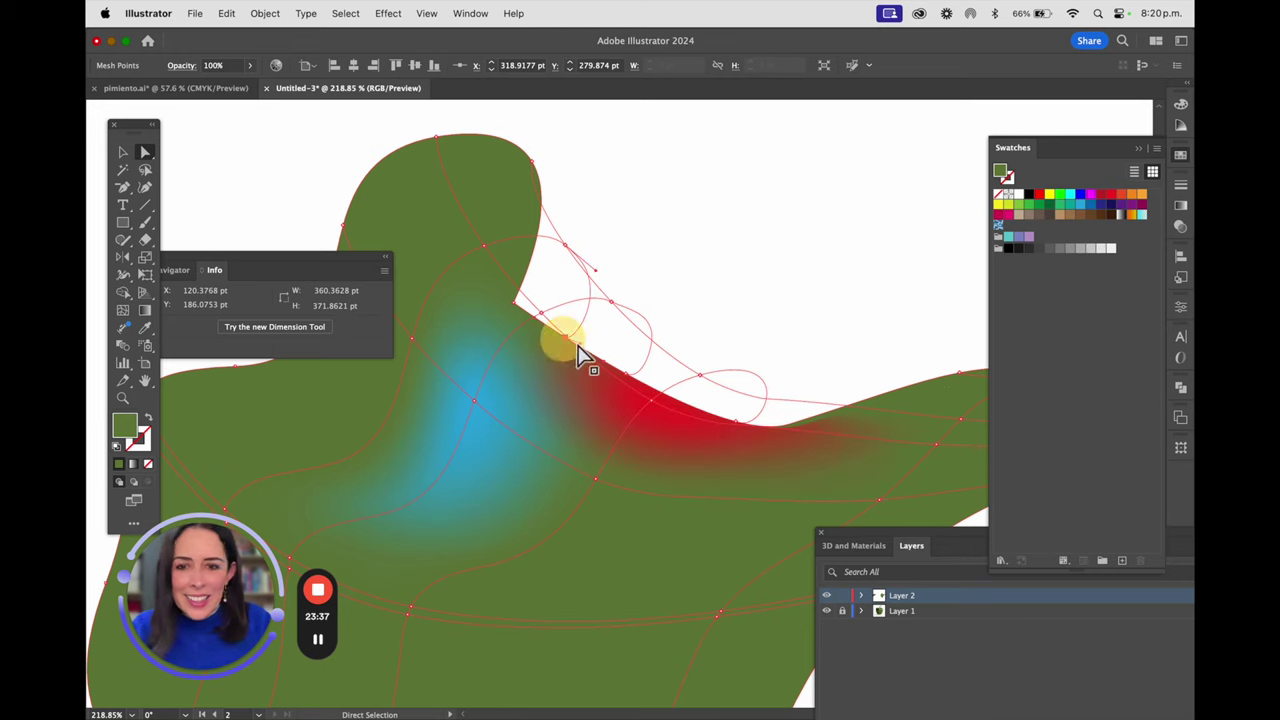
{"action": "left_click", "coordinate": [1050, 195]}
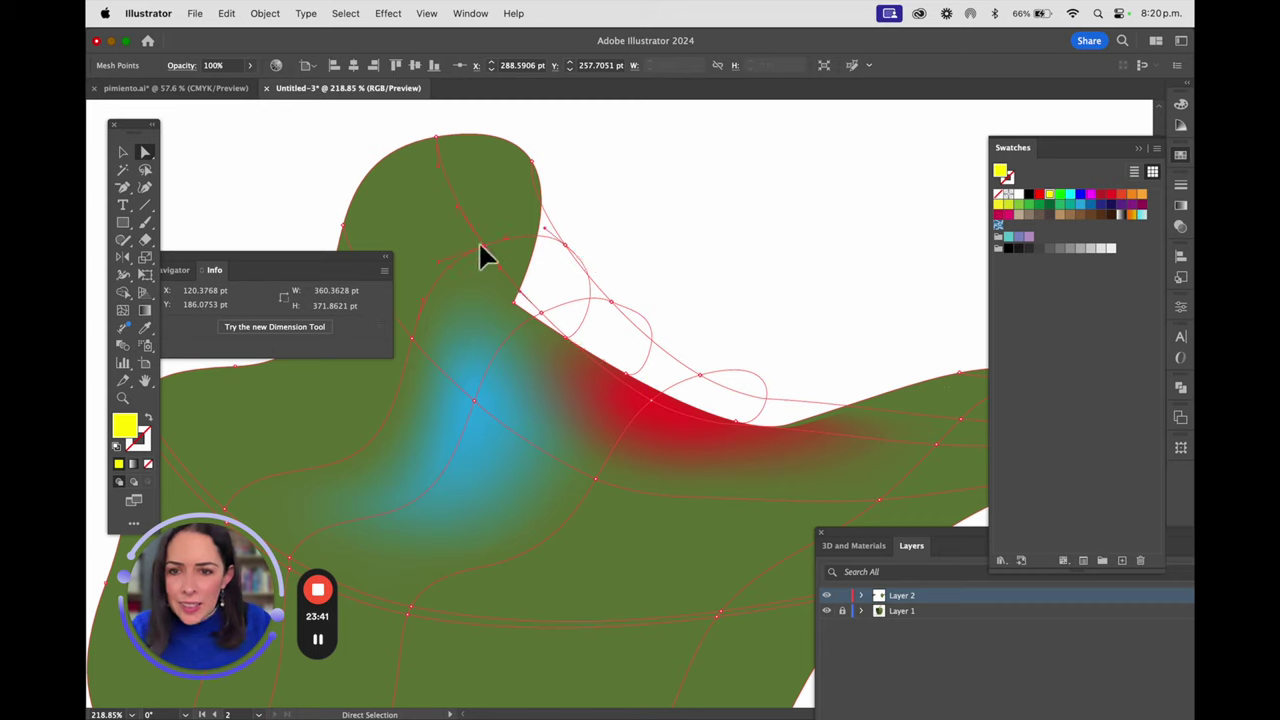
Make the top-lobe, notch and formerly red mesh points yellow, then deselect and fit the artboard.
{"action": "left_click", "coordinate": [481, 244]}
{"action": "left_click", "coordinate": [1049, 197]}
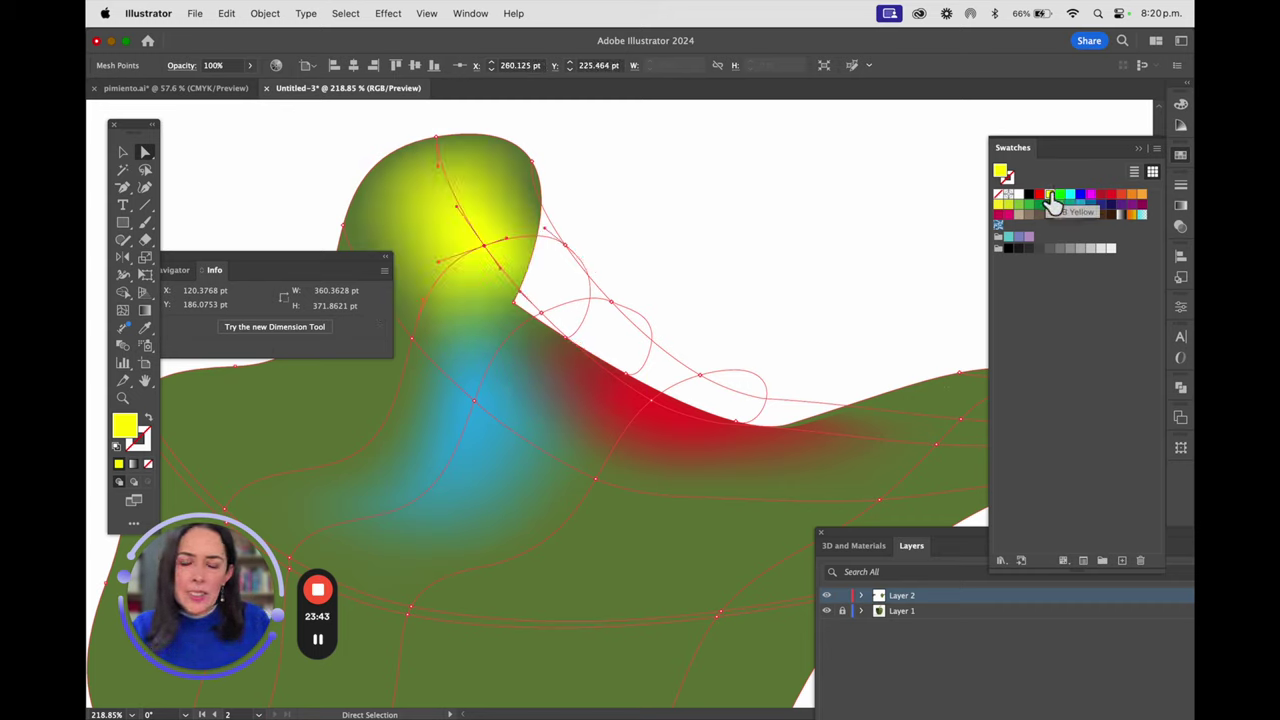
{"action": "left_click", "coordinate": [565, 244]}
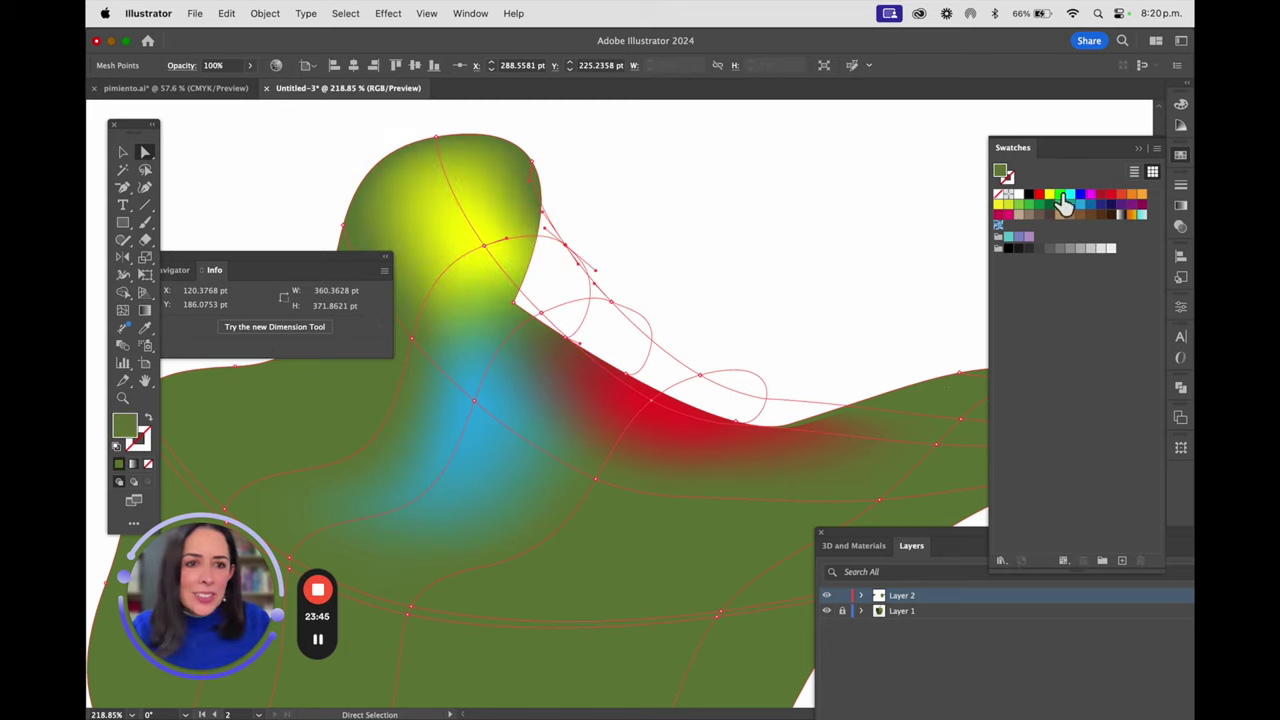
{"action": "left_click", "coordinate": [1050, 196]}
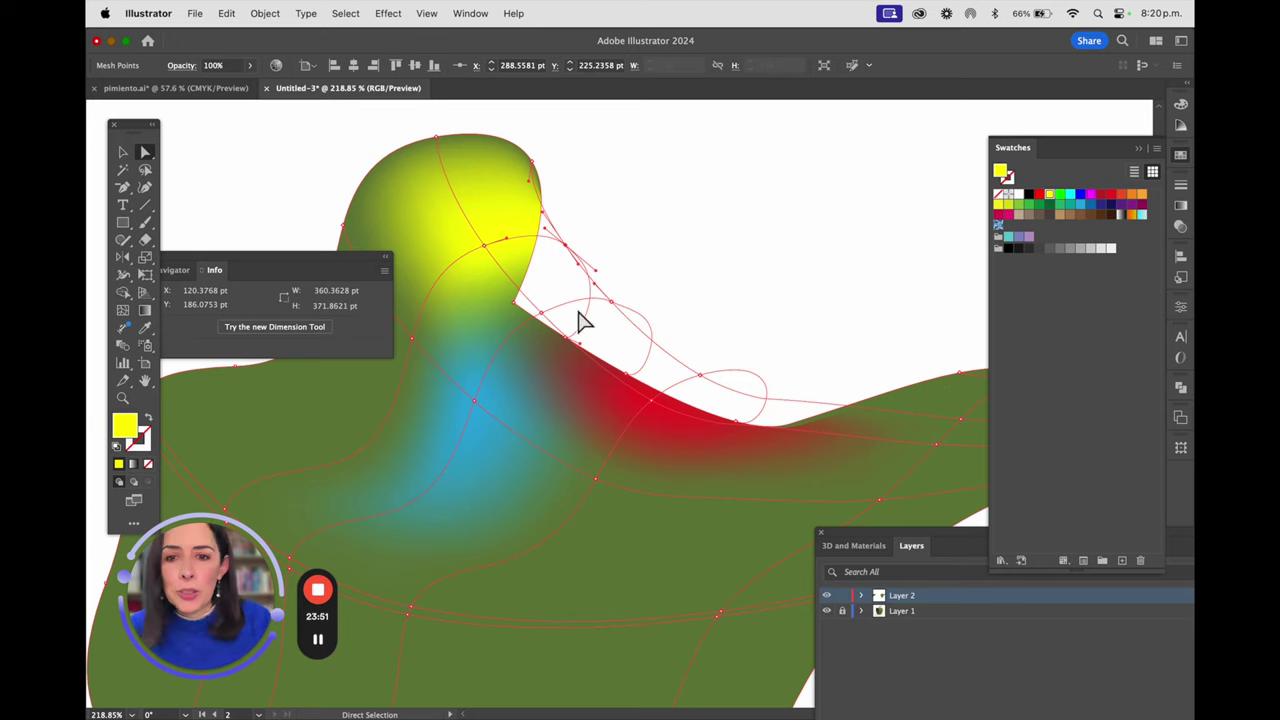
{"action": "left_click", "coordinate": [539, 314]}
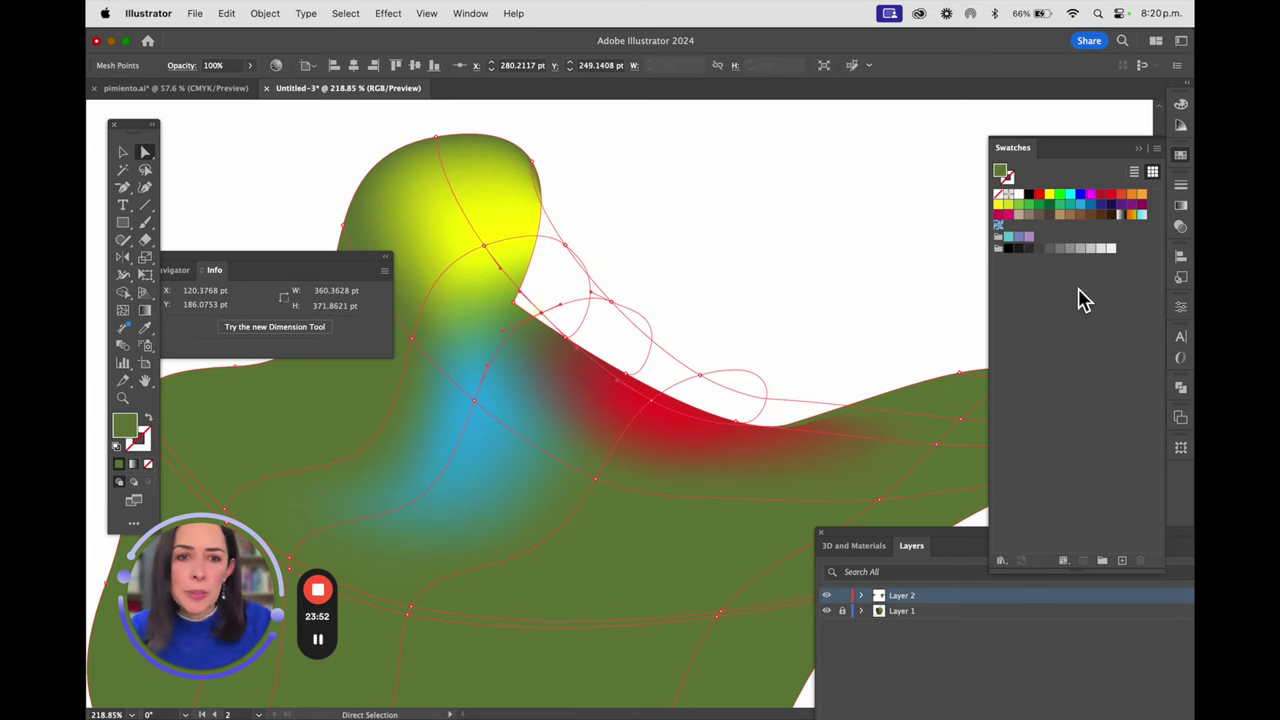
{"action": "left_click", "coordinate": [1051, 196]}
{"action": "left_click", "coordinate": [651, 403]}
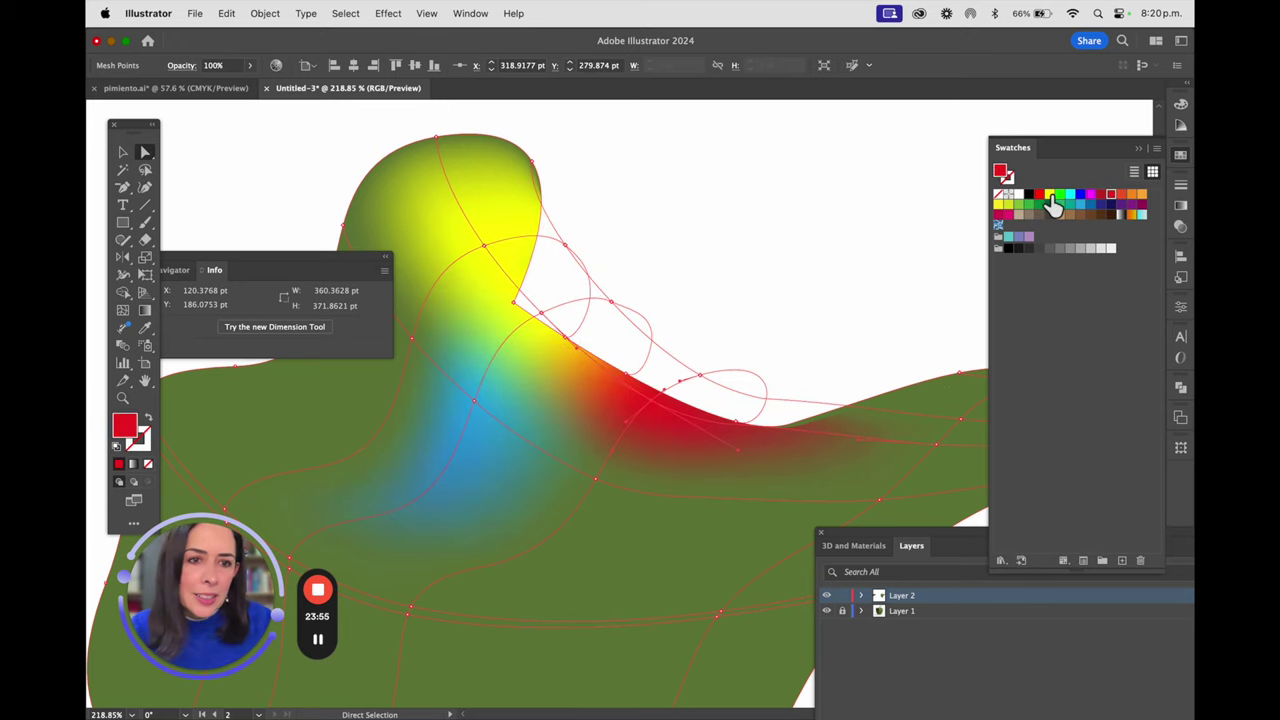
{"action": "left_click", "coordinate": [1050, 197]}
{"action": "left_click", "coordinate": [734, 294]}
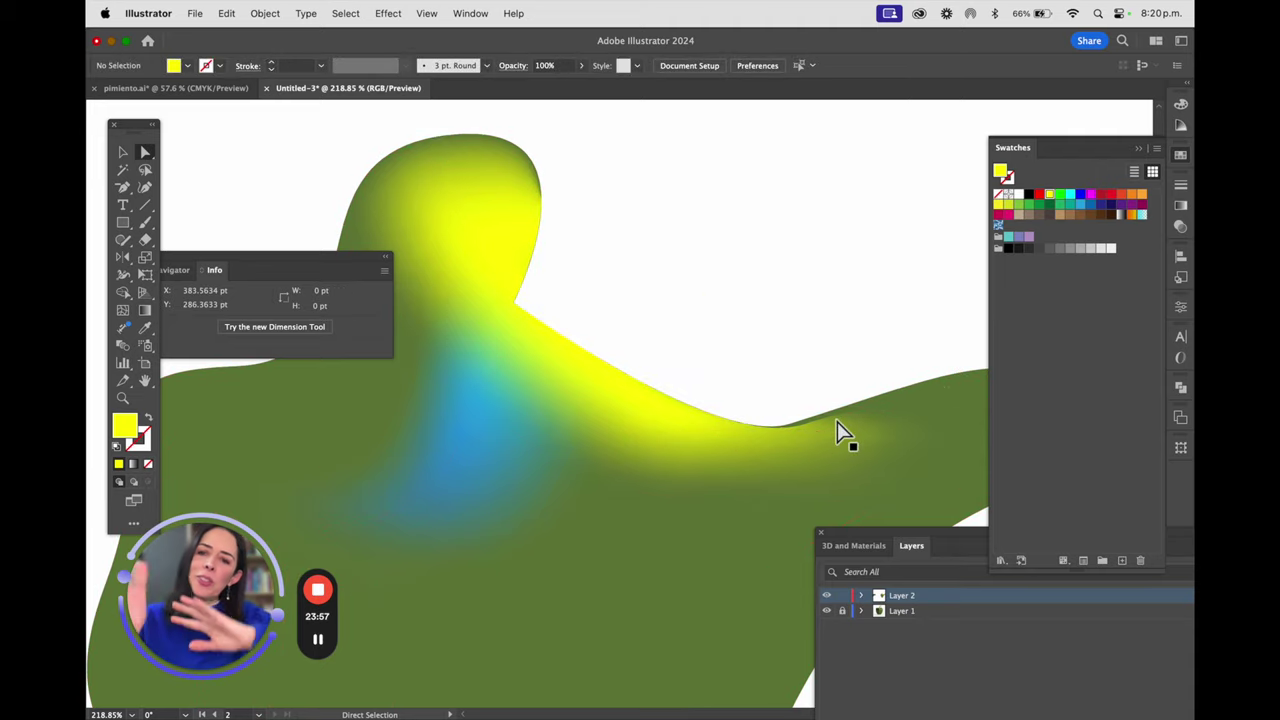
{"action": "key", "text": "super+0"}
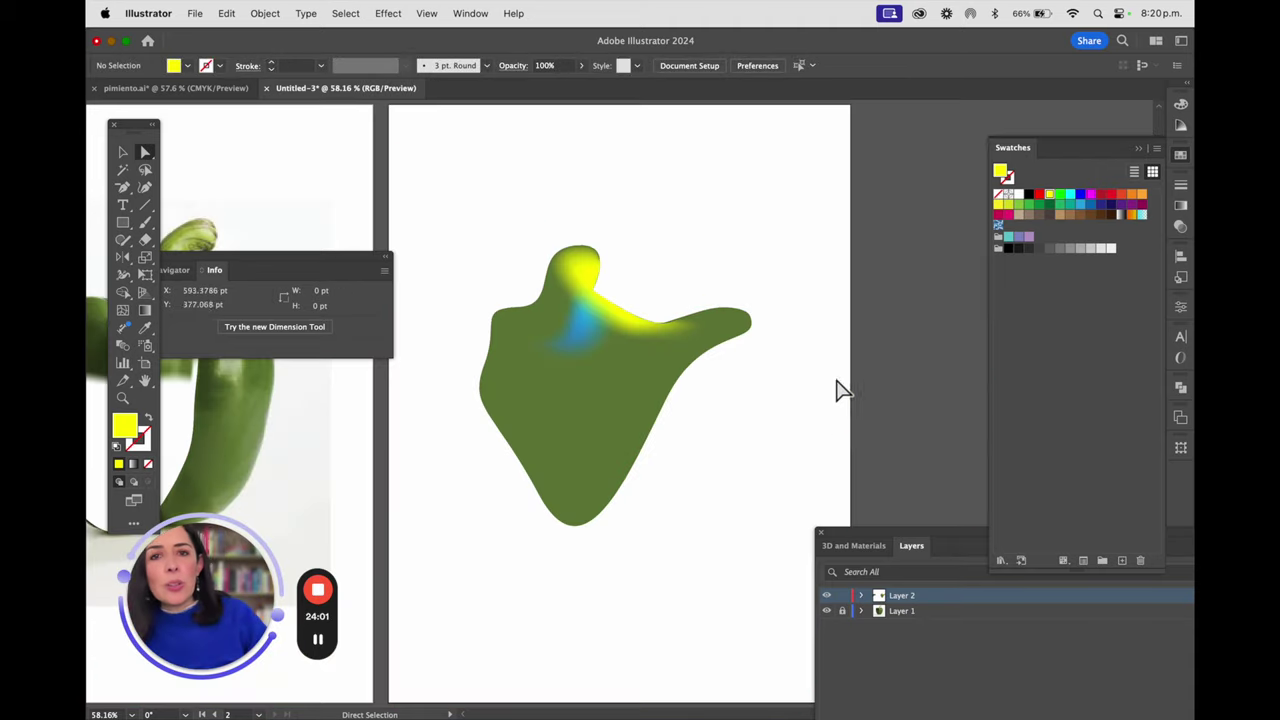
Select the multicolour mesh shape and move it up on the artboard.
{"action": "left_click_drag", "start_coordinate": [127, 197], "coordinate": [165, 220]}
{"action": "left_click", "coordinate": [123, 152]}
{"action": "left_click", "coordinate": [589, 350]}
{"action": "left_click_drag", "start_coordinate": [601, 373], "coordinate": [607, 280]}
Zoom in to frame the yellow area of the mesh shape.
{"action": "key", "text": "z"}
{"action": "left_click", "coordinate": [729, 320]}
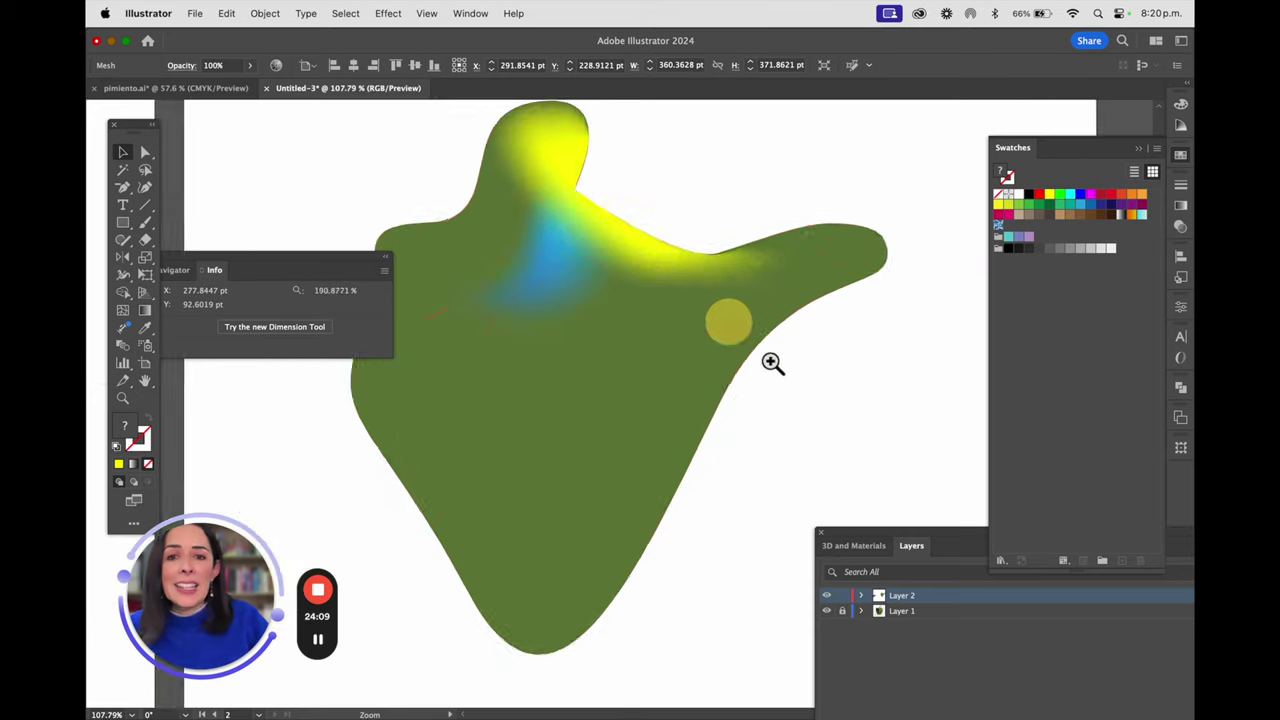
{"action": "left_click", "coordinate": [656, 363]}
{"action": "left_click_drag", "start_coordinate": [686, 271], "coordinate": [634, 428]}
Try removing mesh points with the Delete Anchor Point tool, dismissing both warnings.
{"action": "key", "text": "v"}
{"action": "left_click", "coordinate": [122, 187]}
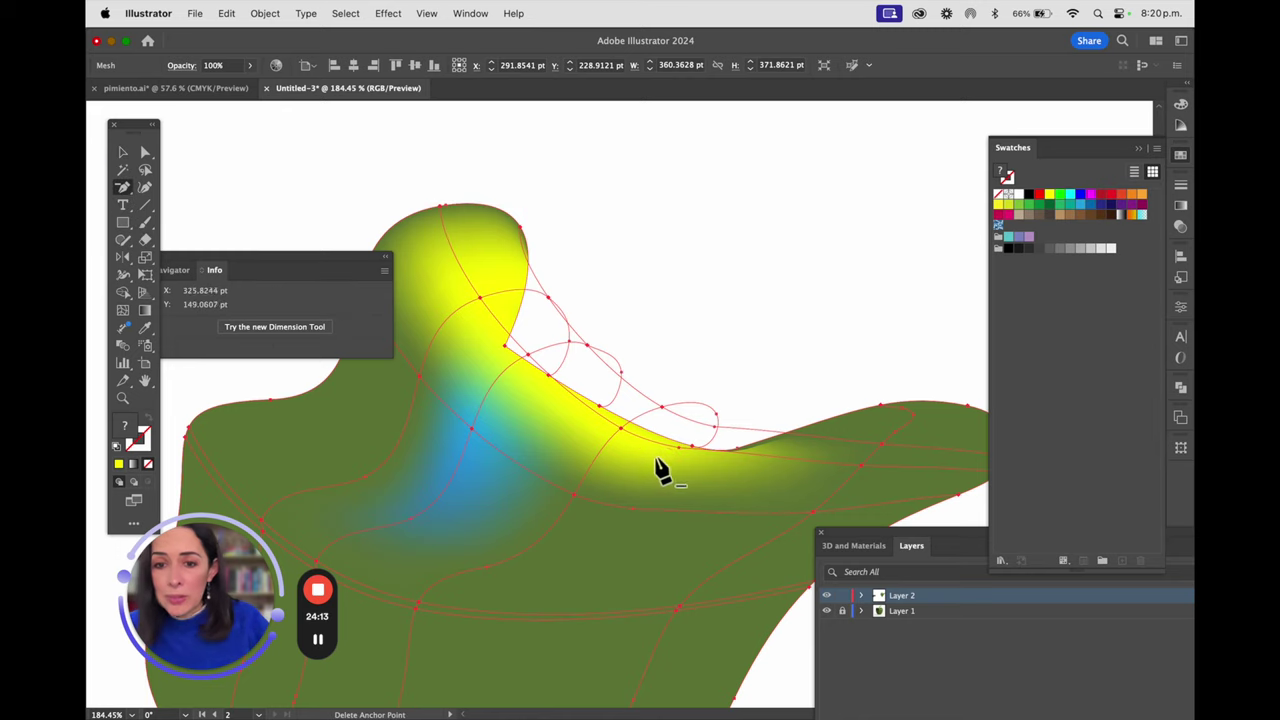
{"action": "left_click", "coordinate": [484, 310]}
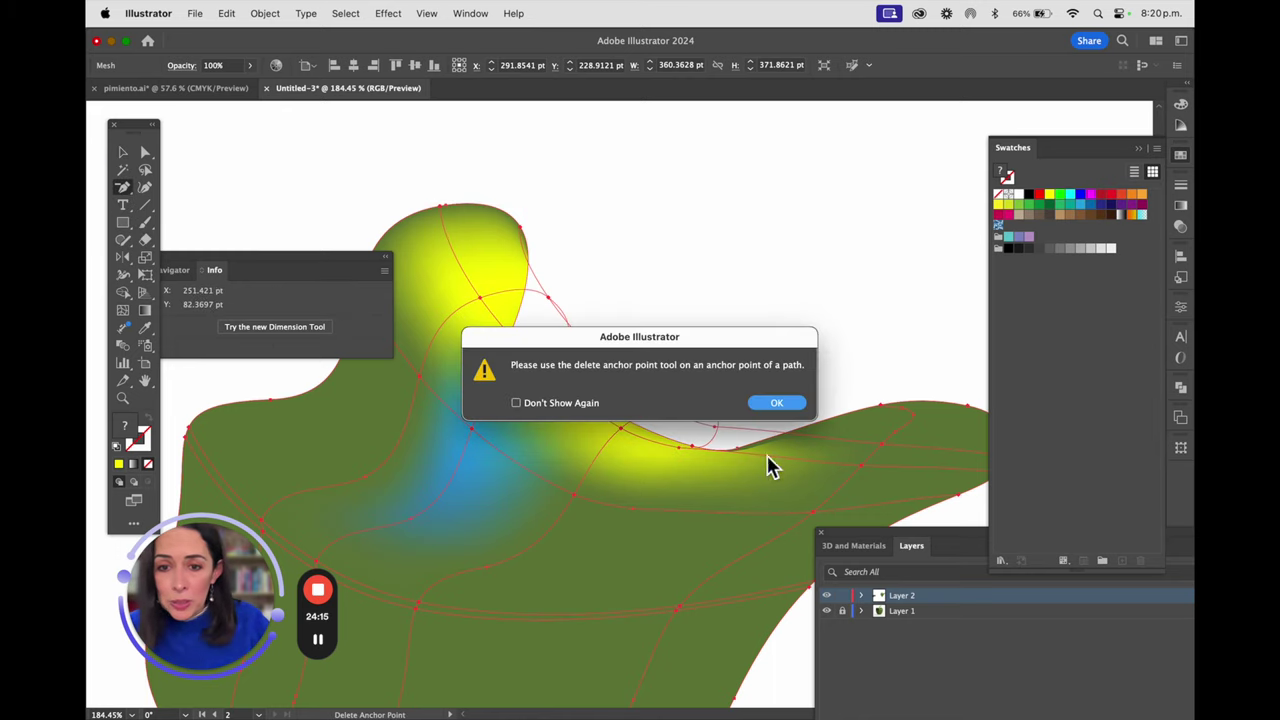
{"action": "left_click", "coordinate": [777, 403]}
{"action": "left_click", "coordinate": [542, 300]}
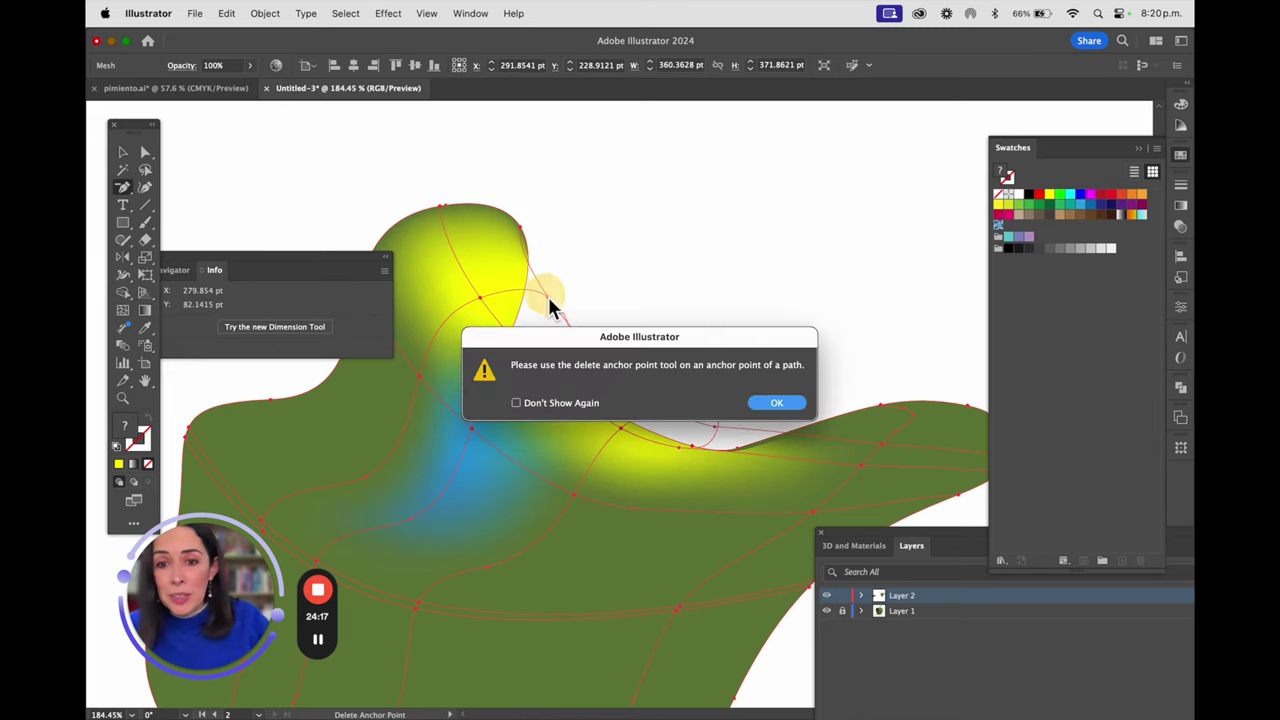
{"action": "left_click", "coordinate": [776, 404]}
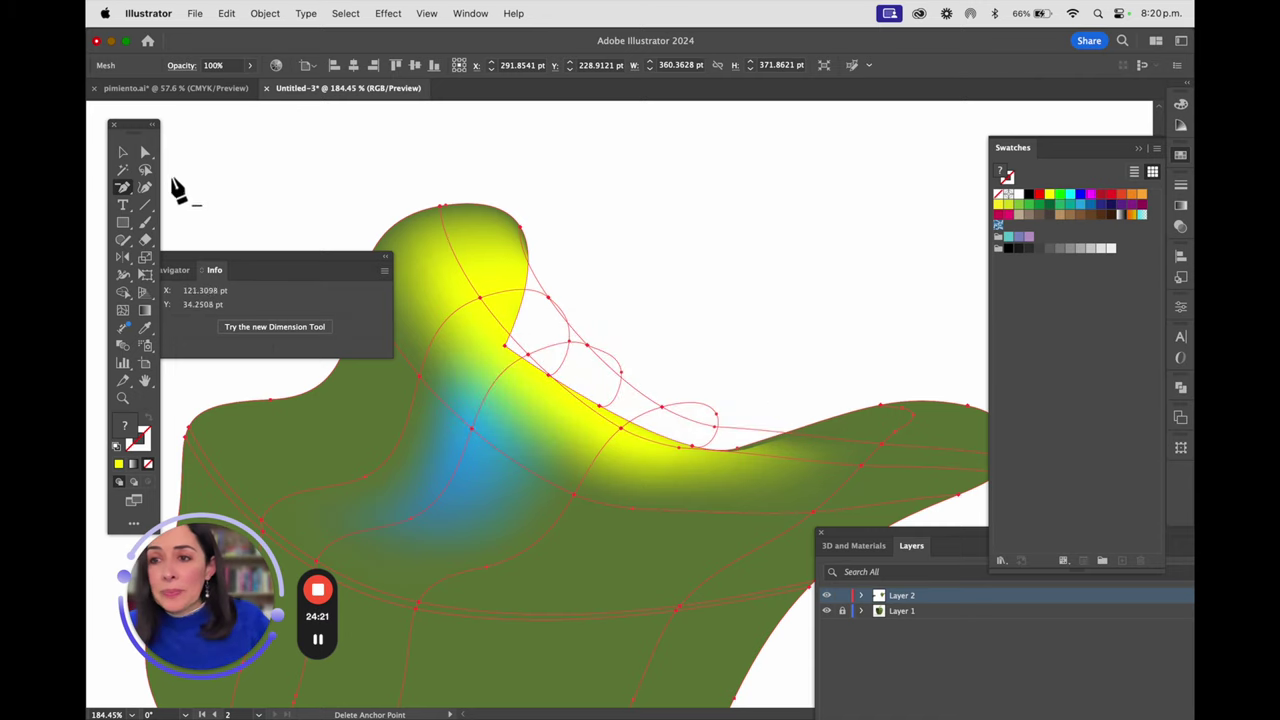
Drag the yellow mesh points so the yellow stretches down into the green.
{"action": "left_click", "coordinate": [147, 156]}
{"action": "left_click_drag", "start_coordinate": [549, 298], "coordinate": [483, 286]}
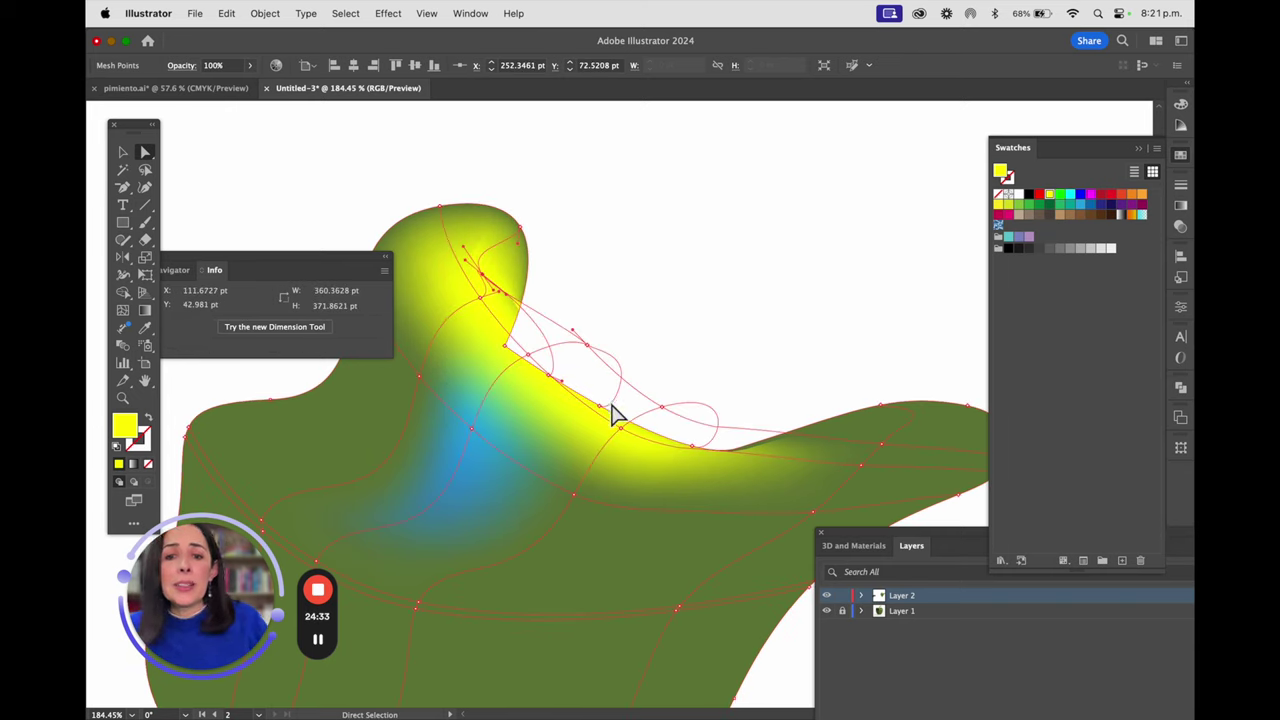
{"action": "left_click_drag", "start_coordinate": [664, 410], "coordinate": [700, 518]}
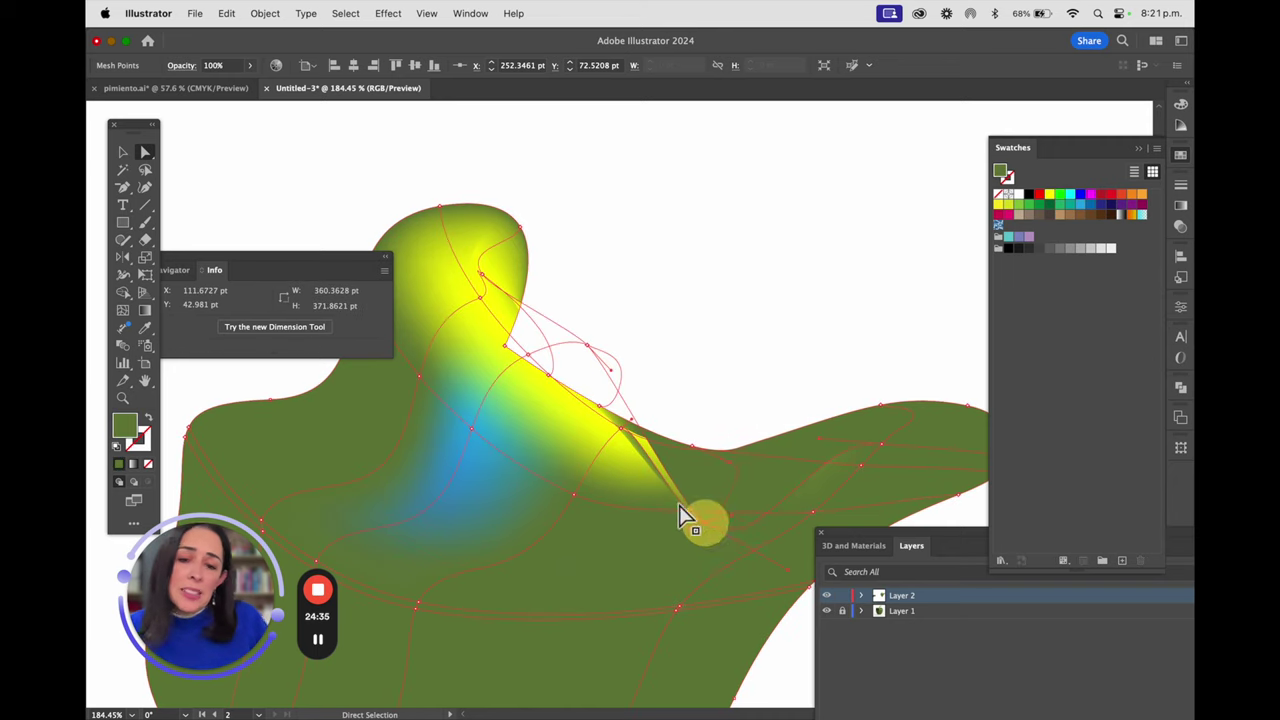
Fit the artboard in view and pan over toward the pepper photo.
{"action": "key", "text": "super+0"}
{"action": "key", "text": "space"}
{"action": "left_click_drag", "start_coordinate": [546, 431], "coordinate": [889, 469]}
{"action": "left_click_drag", "start_coordinate": [448, 386], "coordinate": [616, 395]}
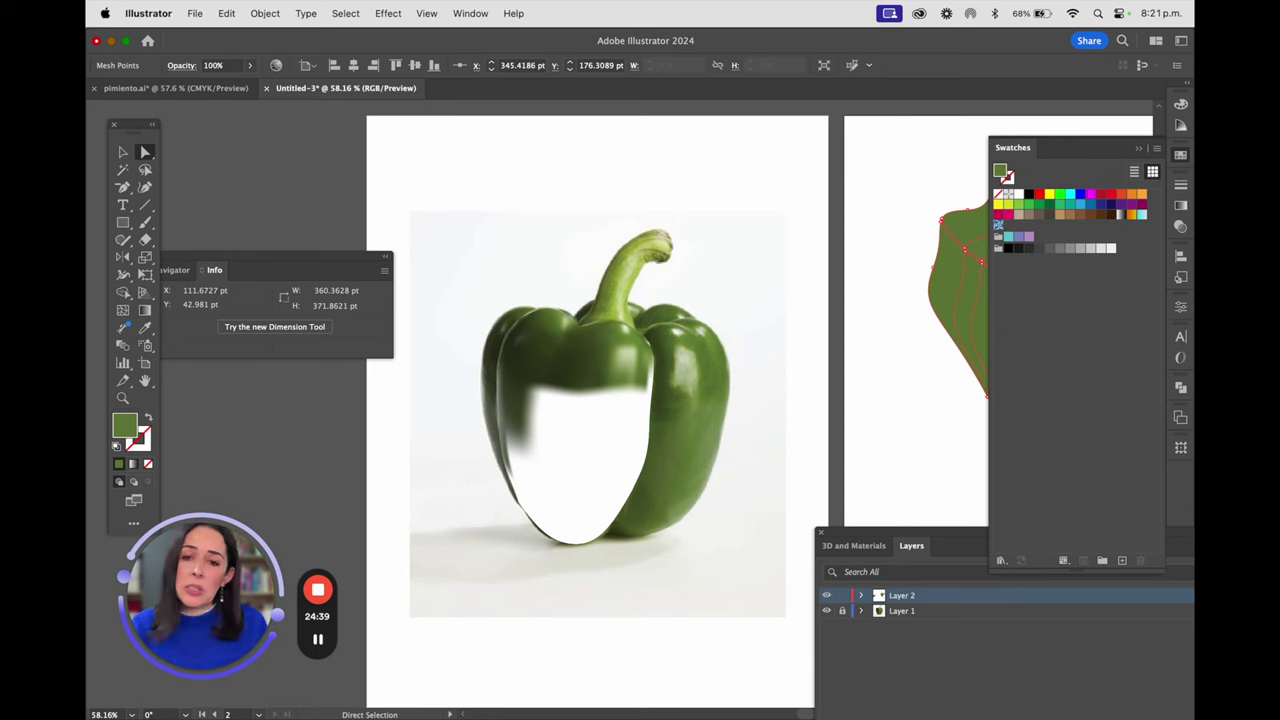
Switch to Firefox and show the Design Literacy hall of fame tab.
{"action": "mouse_move", "coordinate": [381, 715]}
{"action": "left_click", "coordinate": [236, 685]}
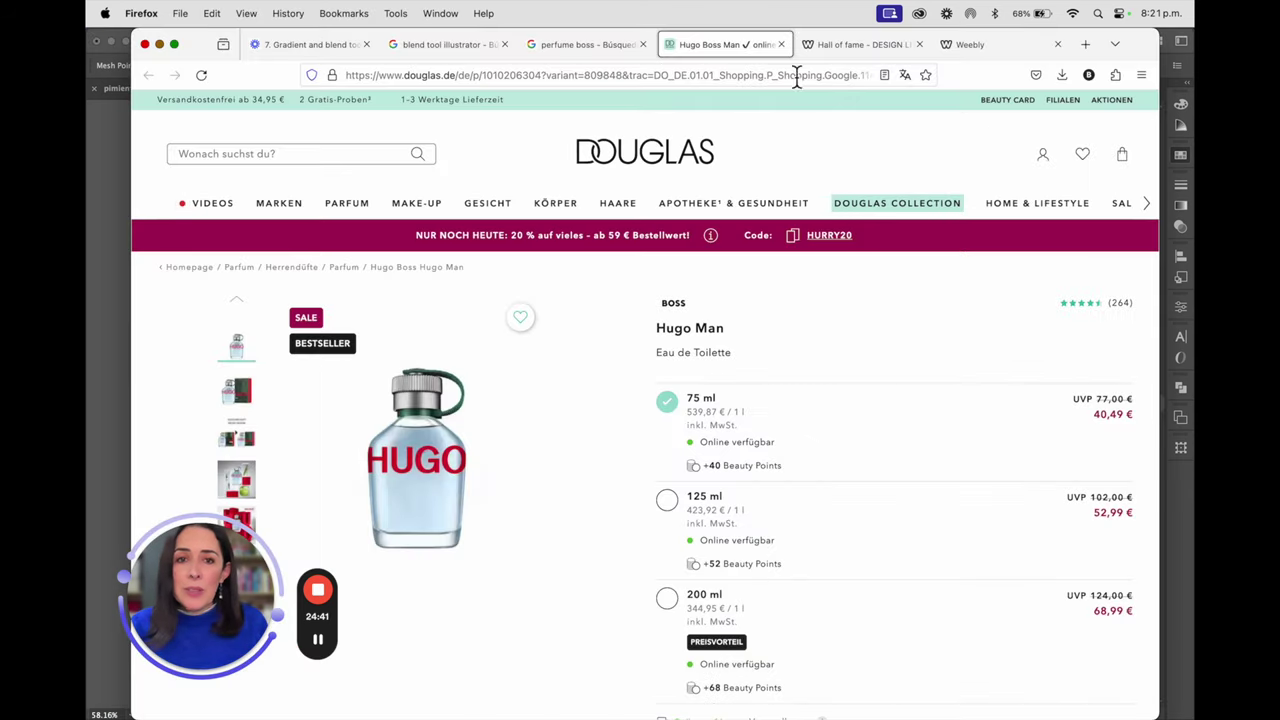
{"action": "left_click", "coordinate": [872, 46]}
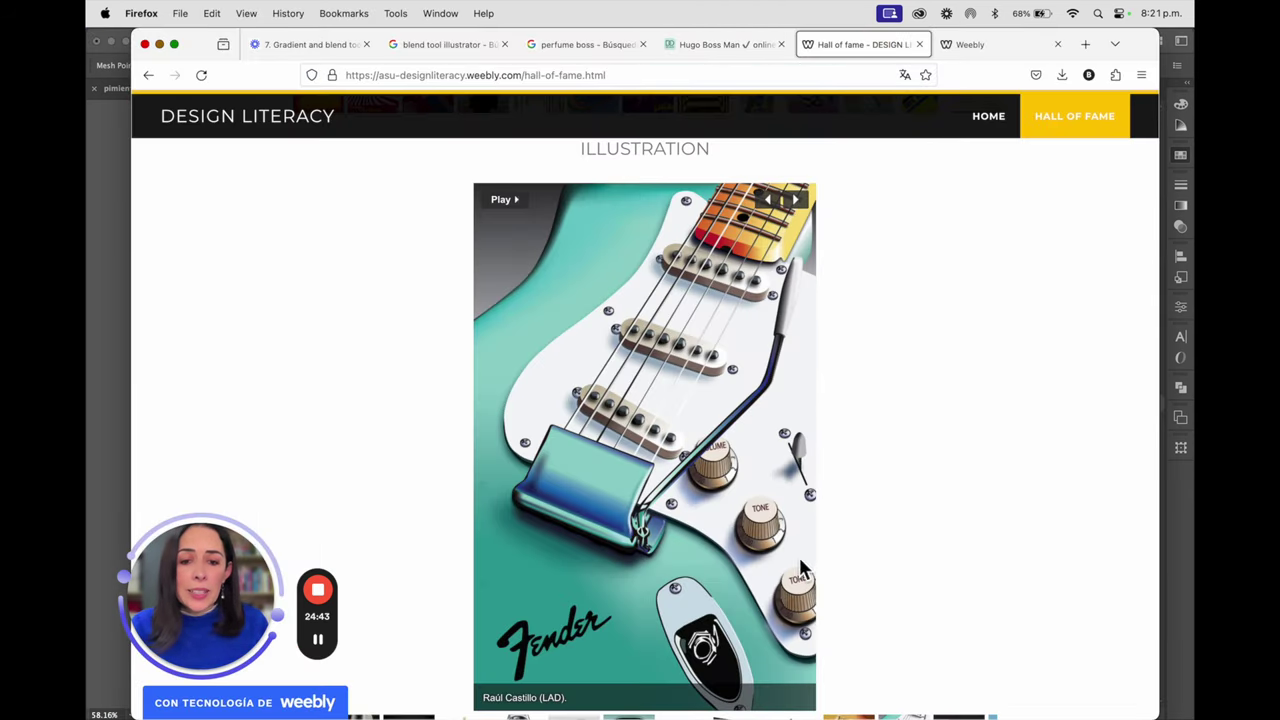
{"action": "scroll", "coordinate": [809, 593], "scroll_direction": "down", "scroll_amount": 3}
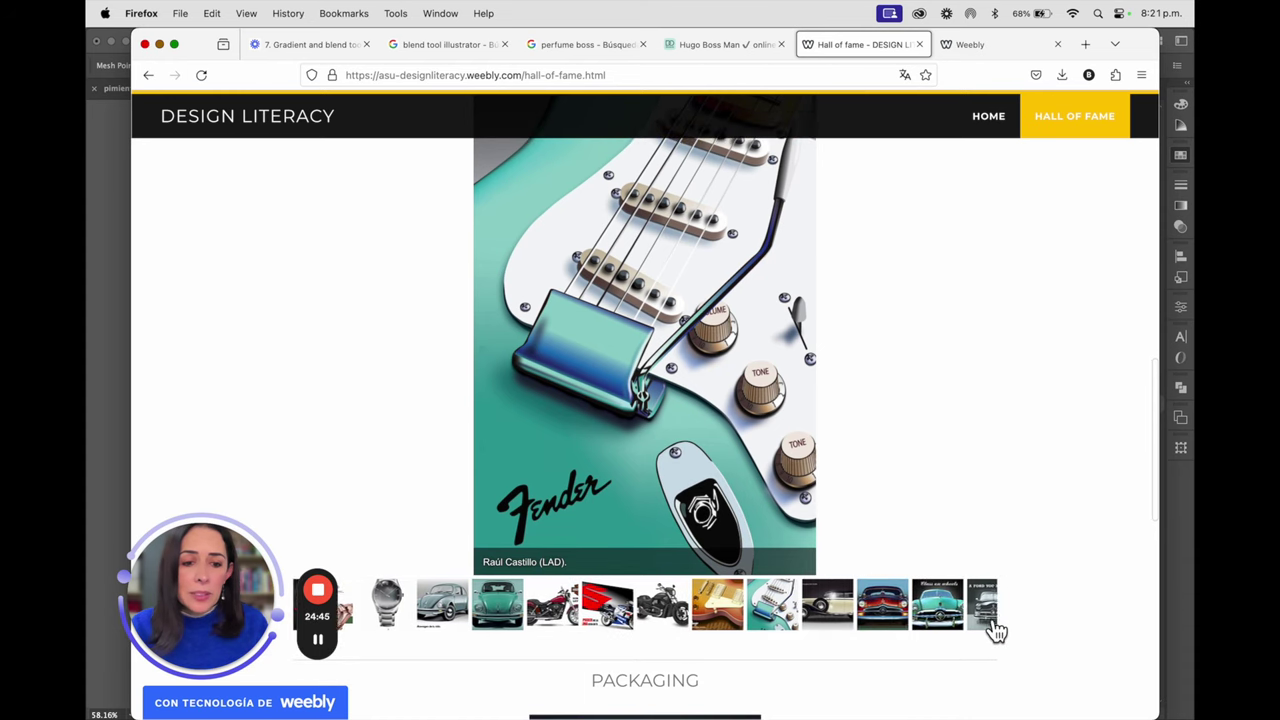
Browse the Kenzo Amour, Hugo Dark Blue, Vespa, Powerade, Diet Coke Plus and Fanta Uva illustrations.
{"action": "left_click", "coordinate": [797, 612]}
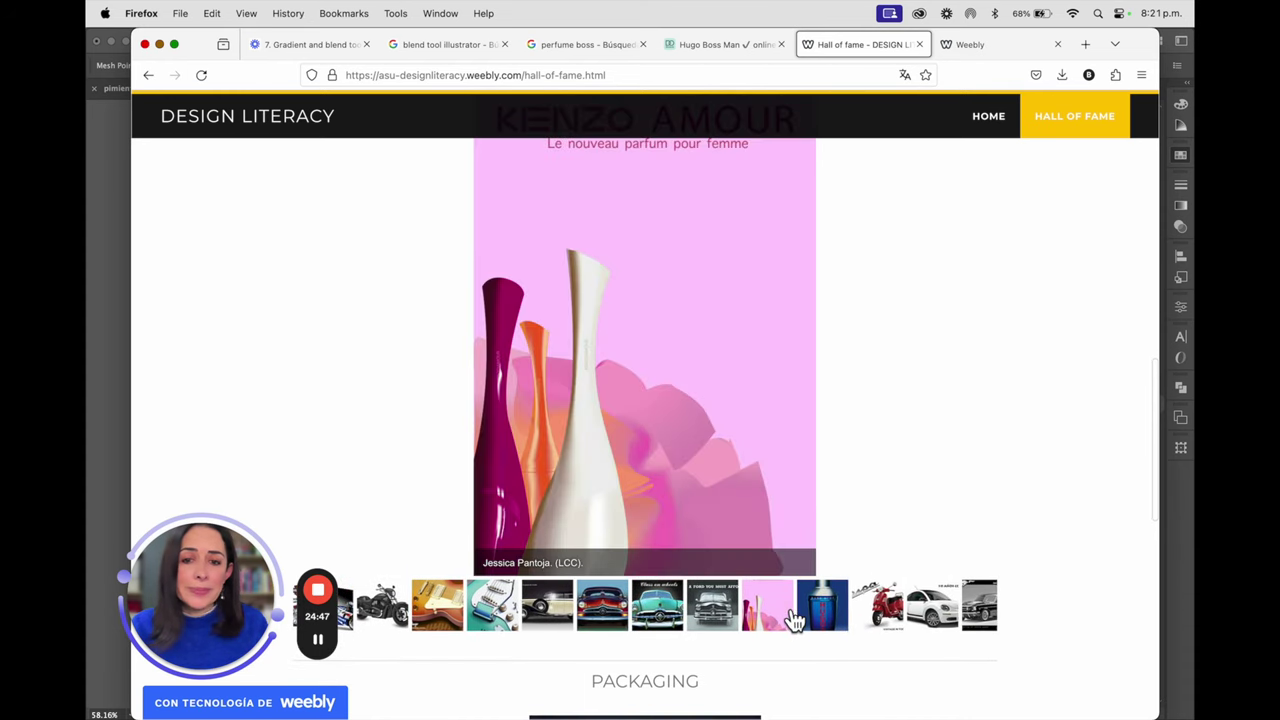
{"action": "left_click", "coordinate": [820, 620]}
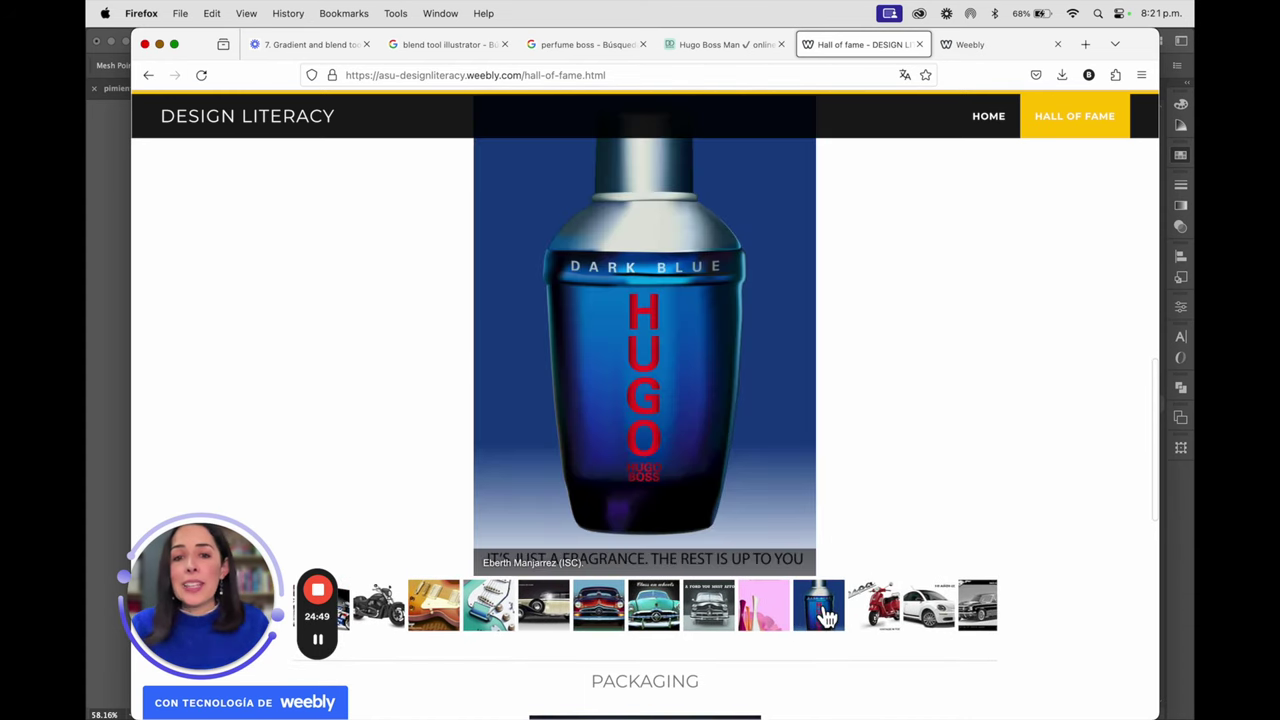
{"action": "left_click", "coordinate": [879, 616]}
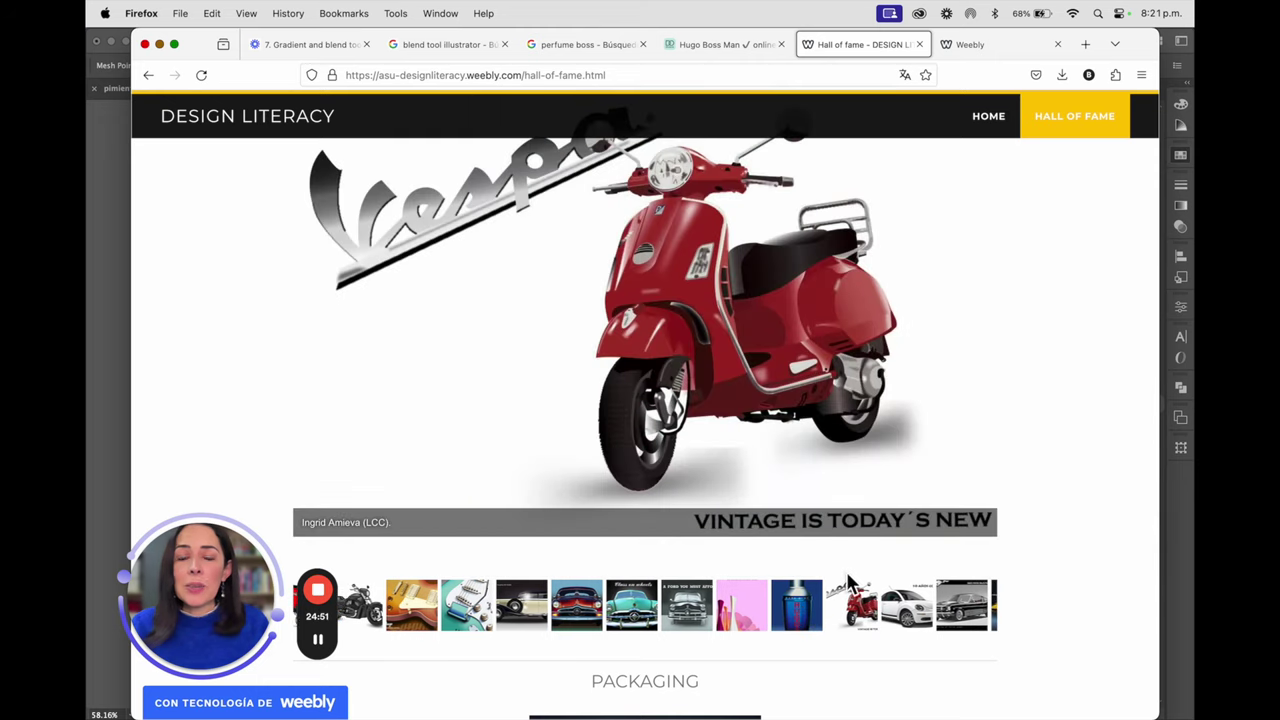
{"action": "scroll", "coordinate": [847, 583], "scroll_direction": "up", "scroll_amount": 1}
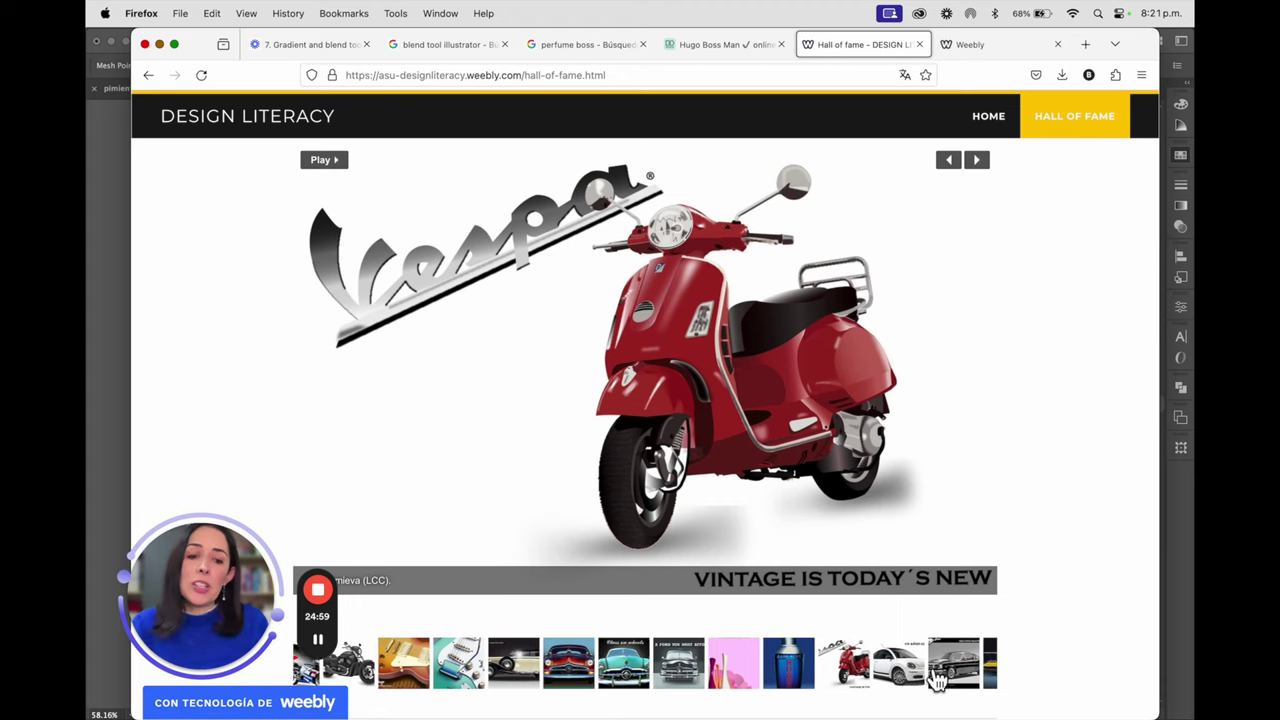
{"action": "left_click", "coordinate": [887, 680]}
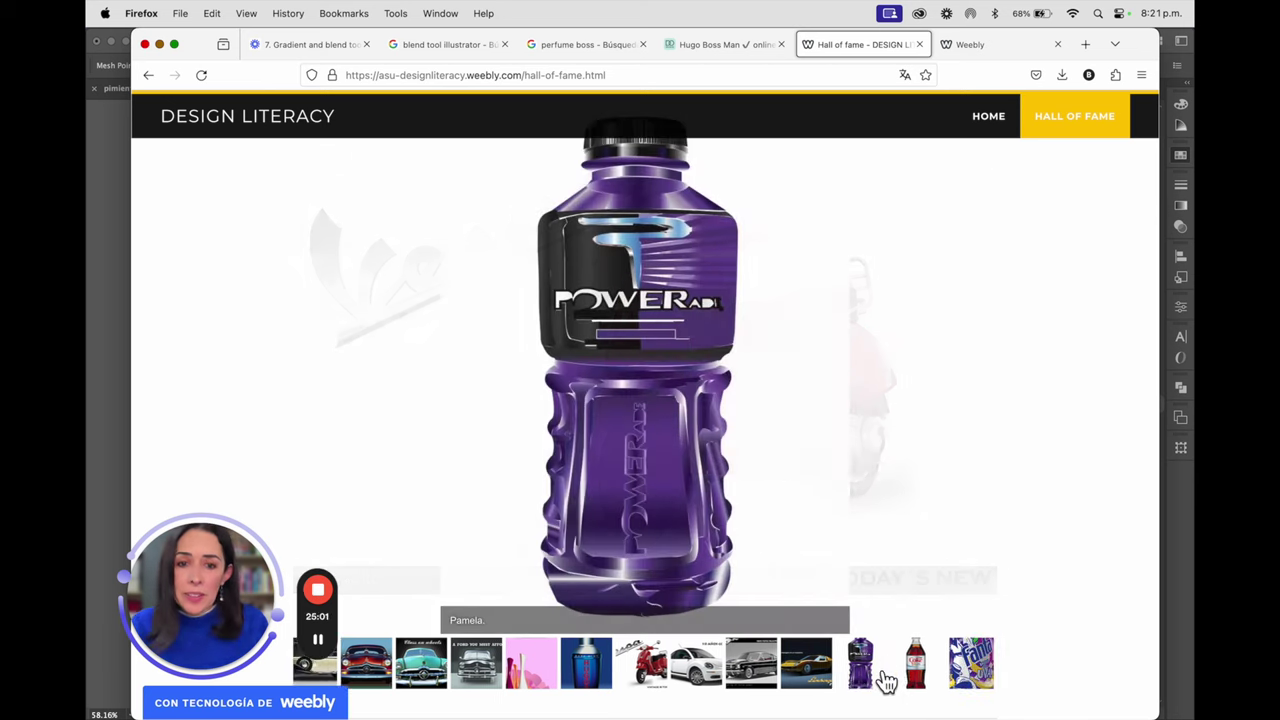
{"action": "left_click", "coordinate": [914, 680]}
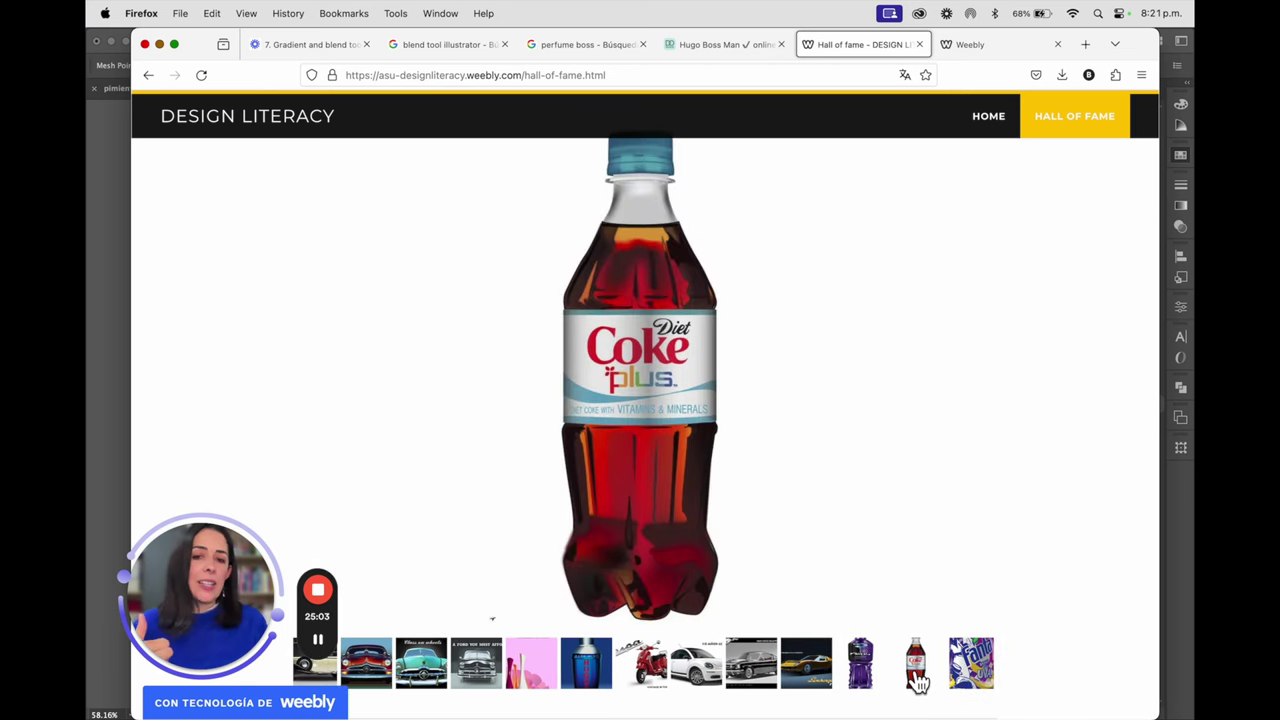
{"action": "left_click", "coordinate": [965, 678]}
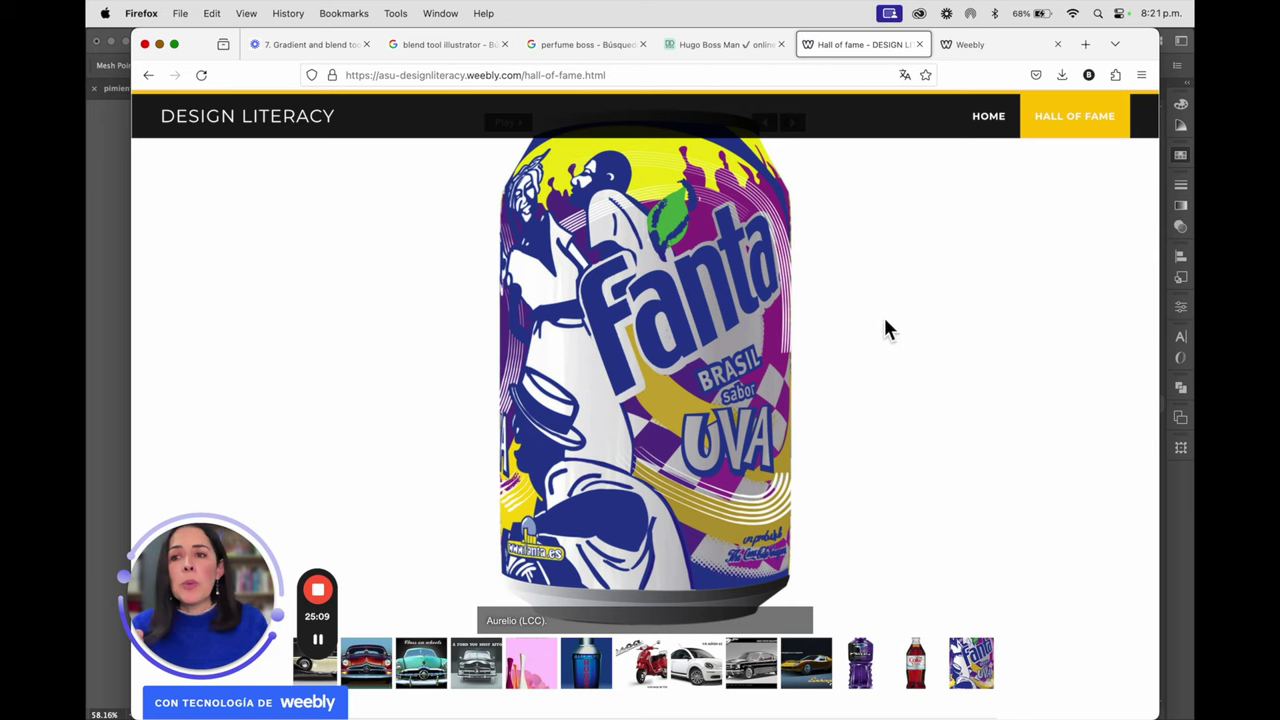
{"action": "left_click", "coordinate": [1086, 46]}
Go to YouTube and search for 'mesh tool in a motorcycle'.
{"action": "type", "text": "youtube.com/"}
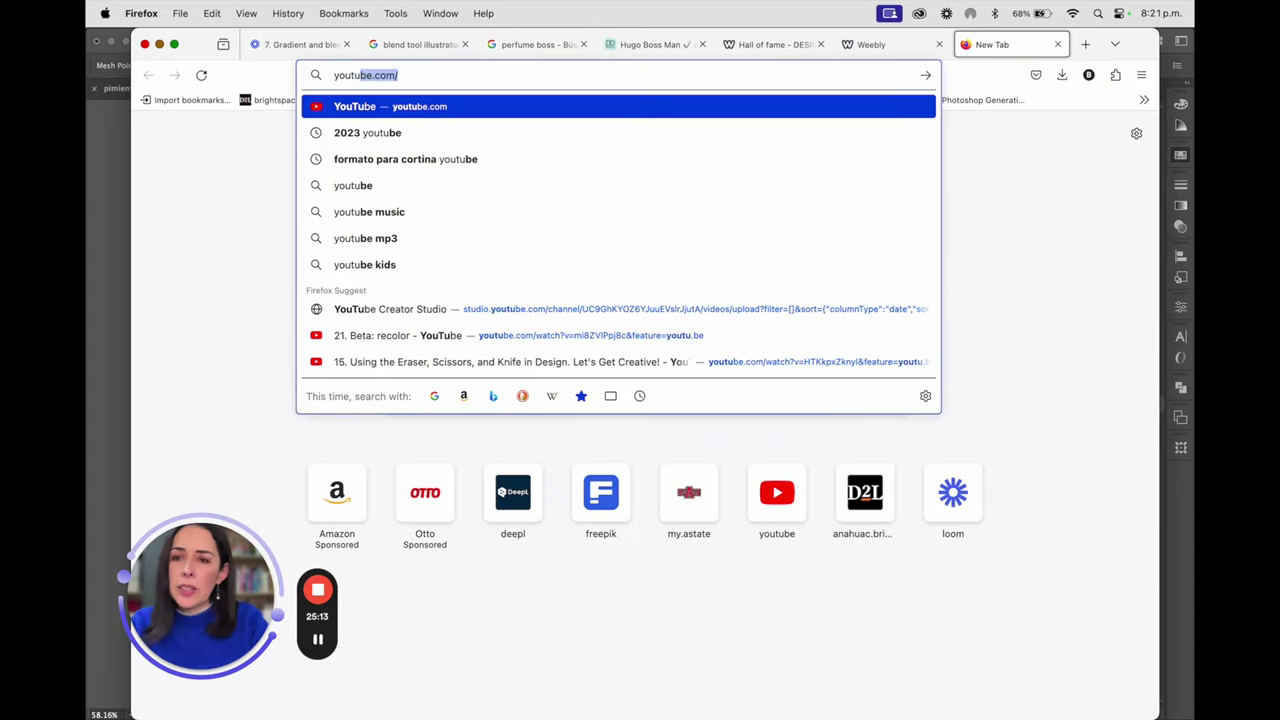
{"action": "key", "text": "Return"}
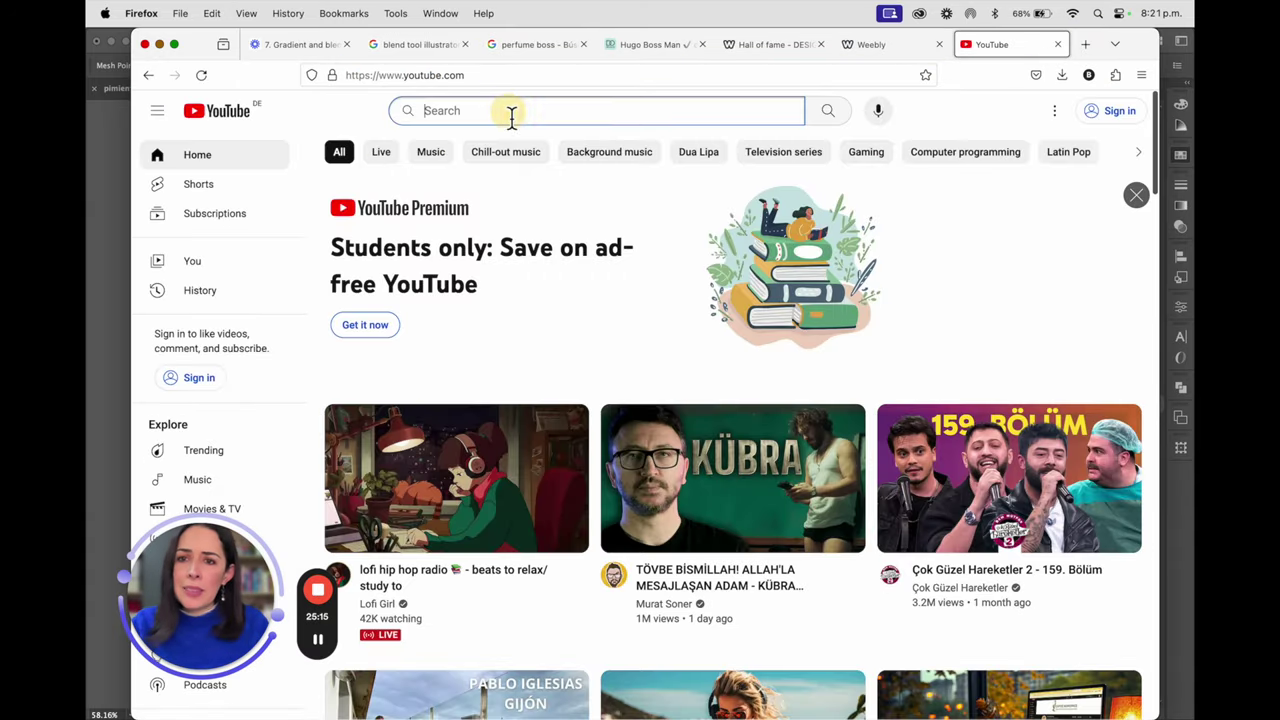
{"action": "type", "text": "mesh tool in"}
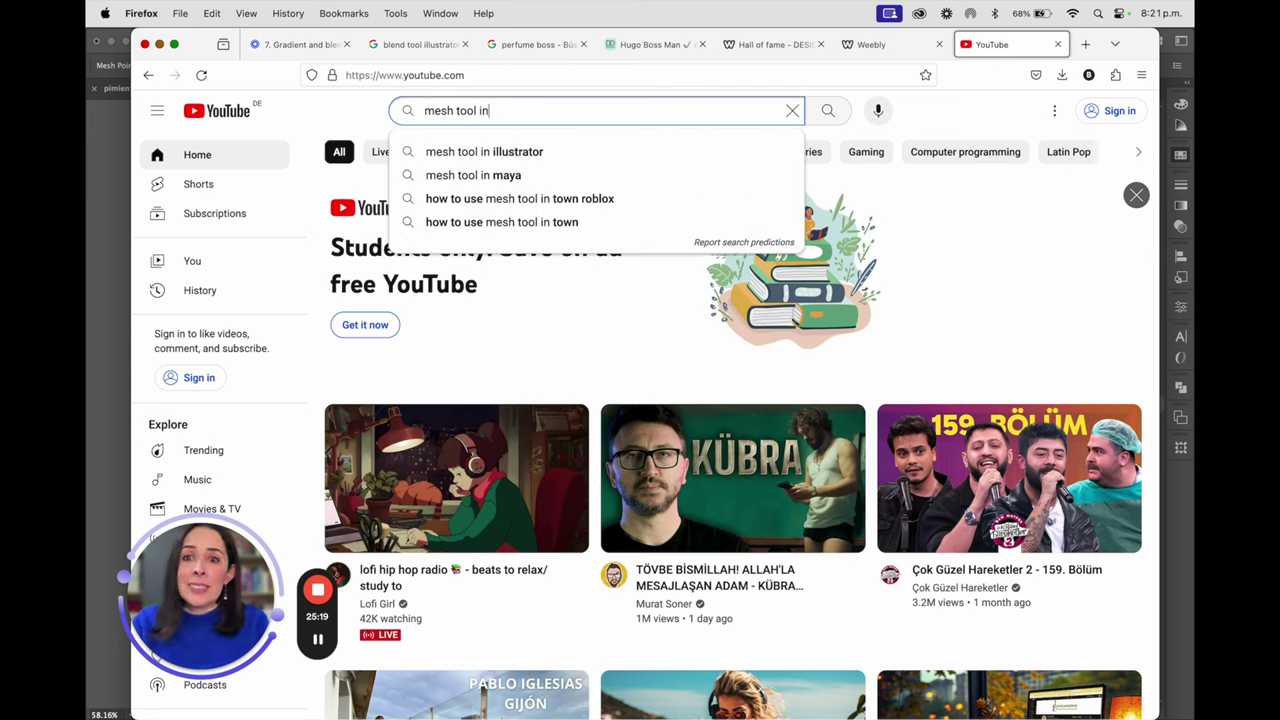
{"action": "type", "text": " a "}
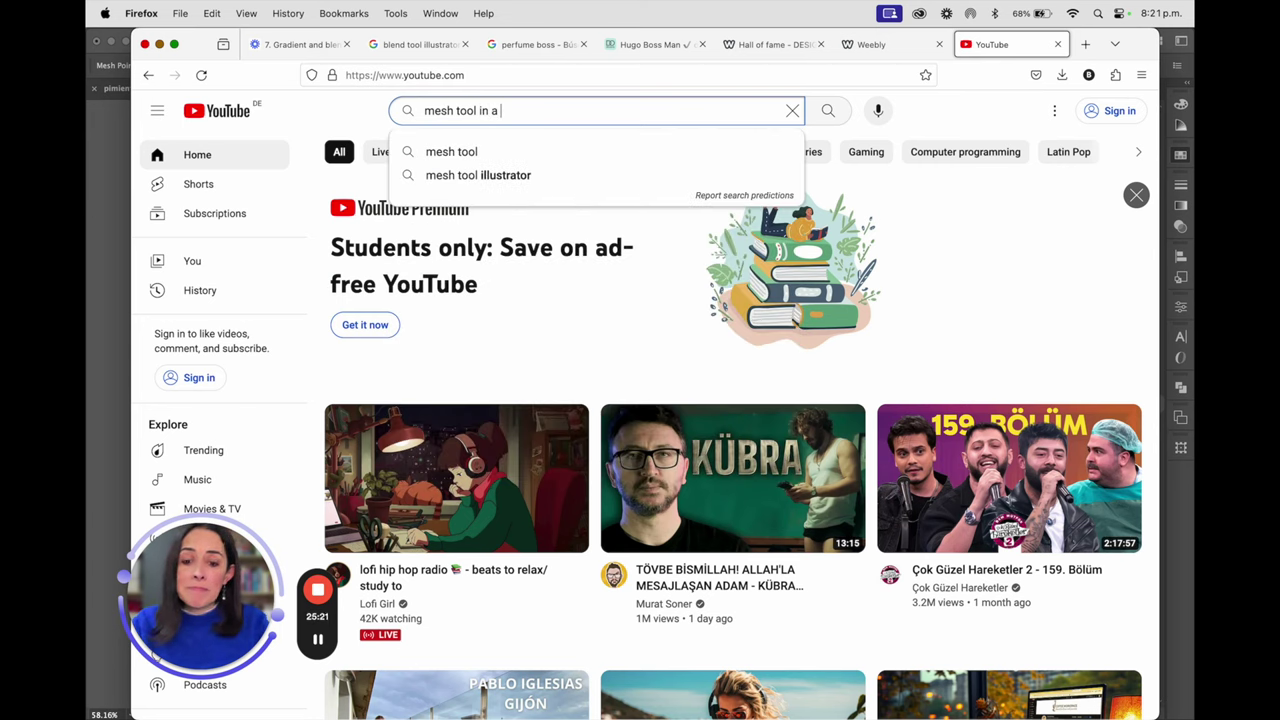
{"action": "type", "text": "moto"}
{"action": "key", "text": "Down"}
{"action": "key", "text": "Return"}
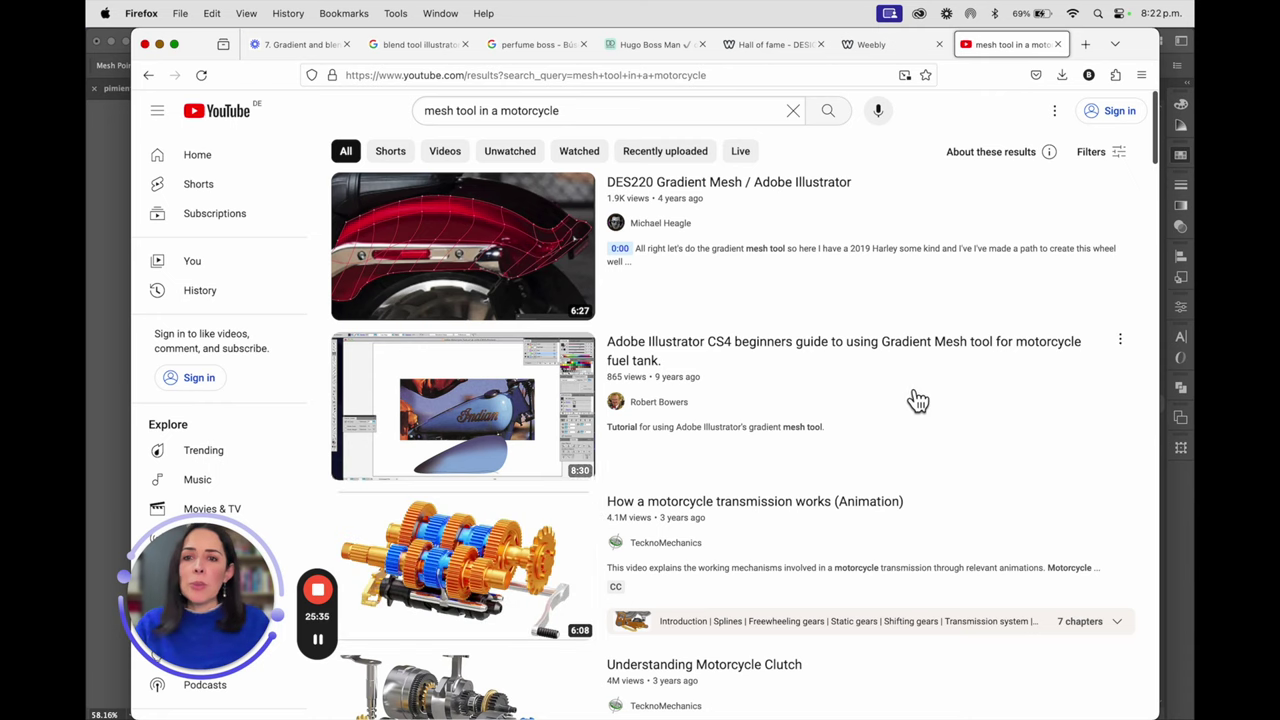
{"action": "left_click", "coordinate": [527, 80]}
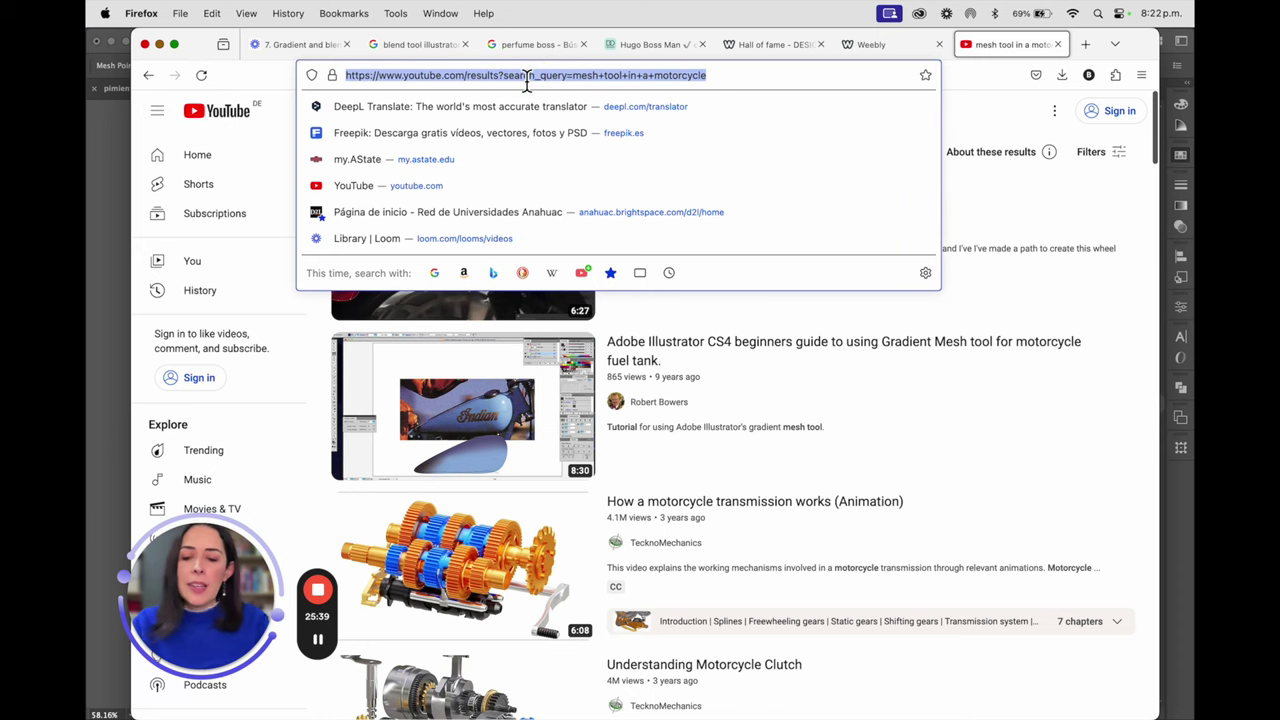
Load the Pexels stock photo site and scroll through its home page.
{"action": "type", "text": "pexel"}
{"action": "key", "text": "Return"}
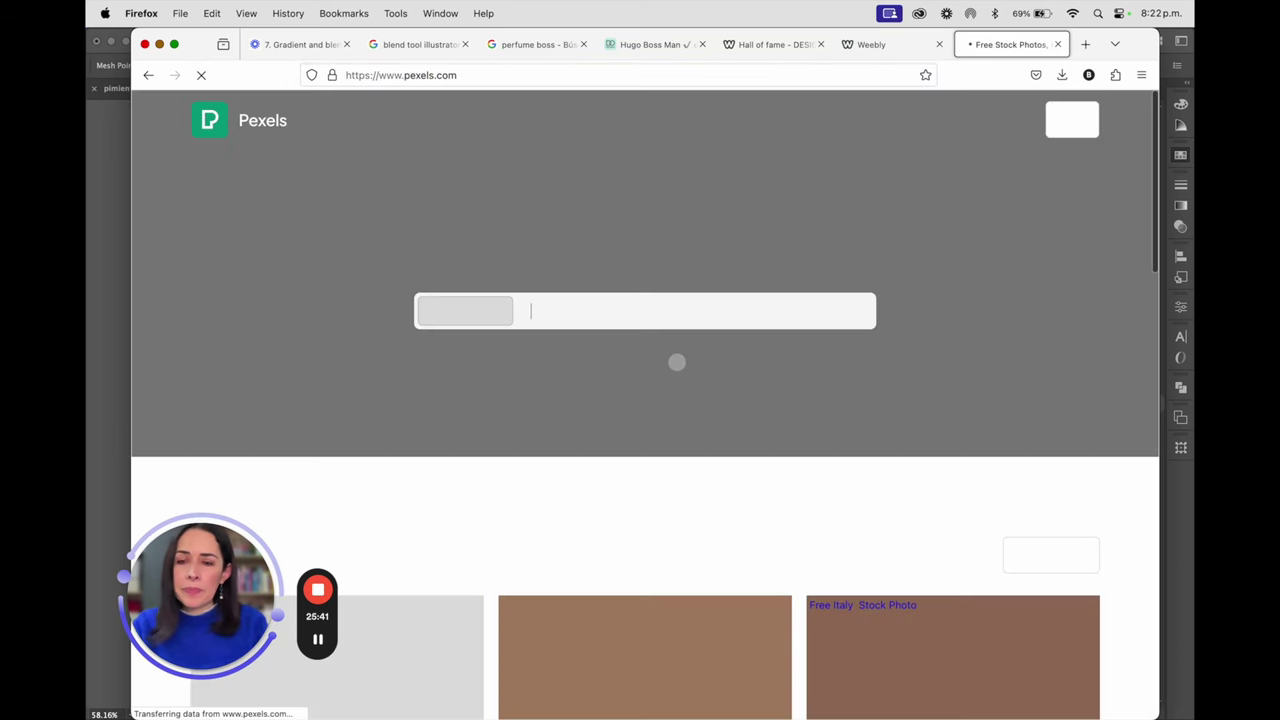
{"action": "scroll", "coordinate": [737, 553], "scroll_direction": "down", "scroll_amount": 3}
{"action": "scroll", "coordinate": [737, 553], "scroll_direction": "down", "scroll_amount": 5}
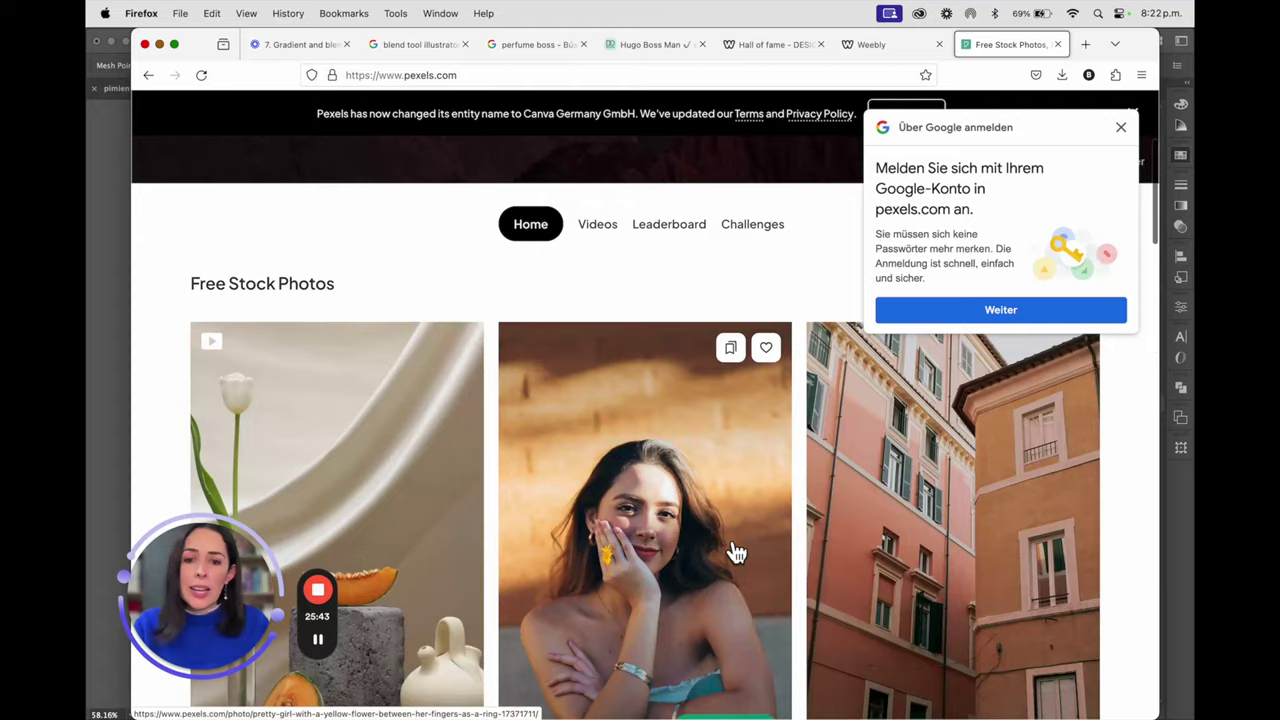
{"action": "scroll", "coordinate": [737, 553], "scroll_direction": "up", "scroll_amount": 2}
{"action": "scroll", "coordinate": [737, 553], "scroll_direction": "up", "scroll_amount": 6}
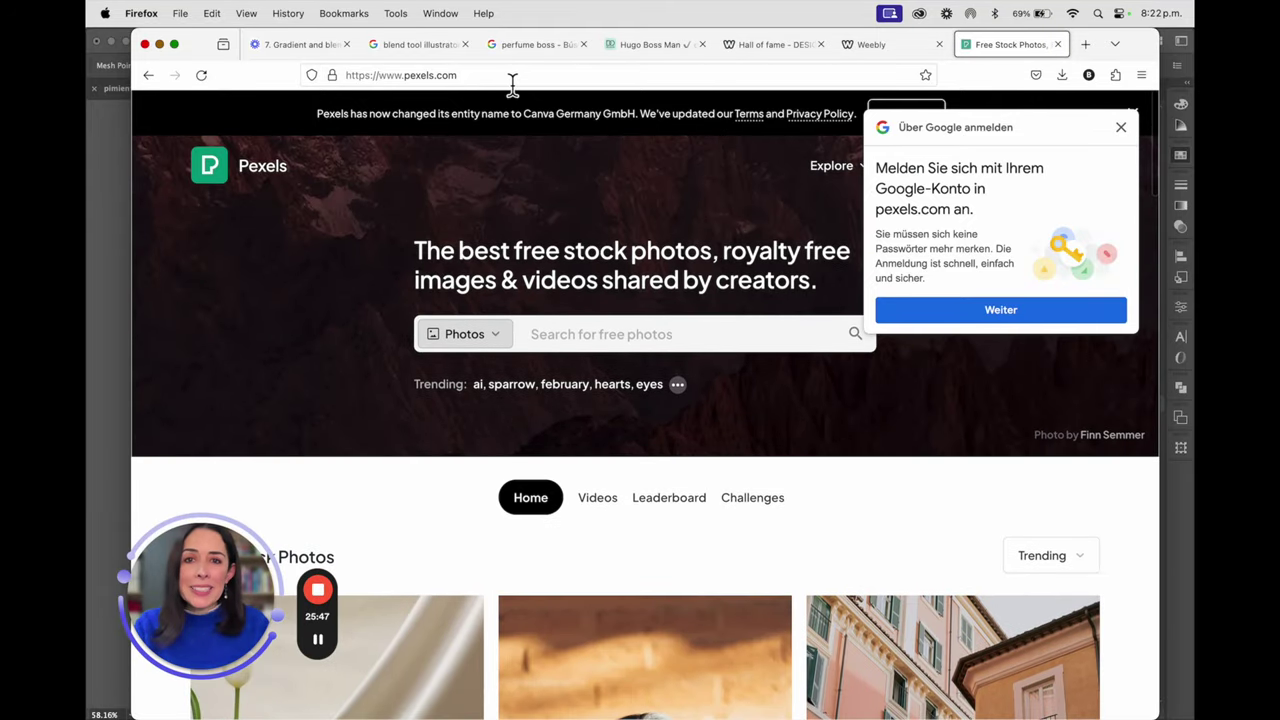
Visit the Unsplash photo site and scroll through its home page.
{"action": "left_click", "coordinate": [508, 79]}
{"action": "type", "text": "unsplash.com/"}
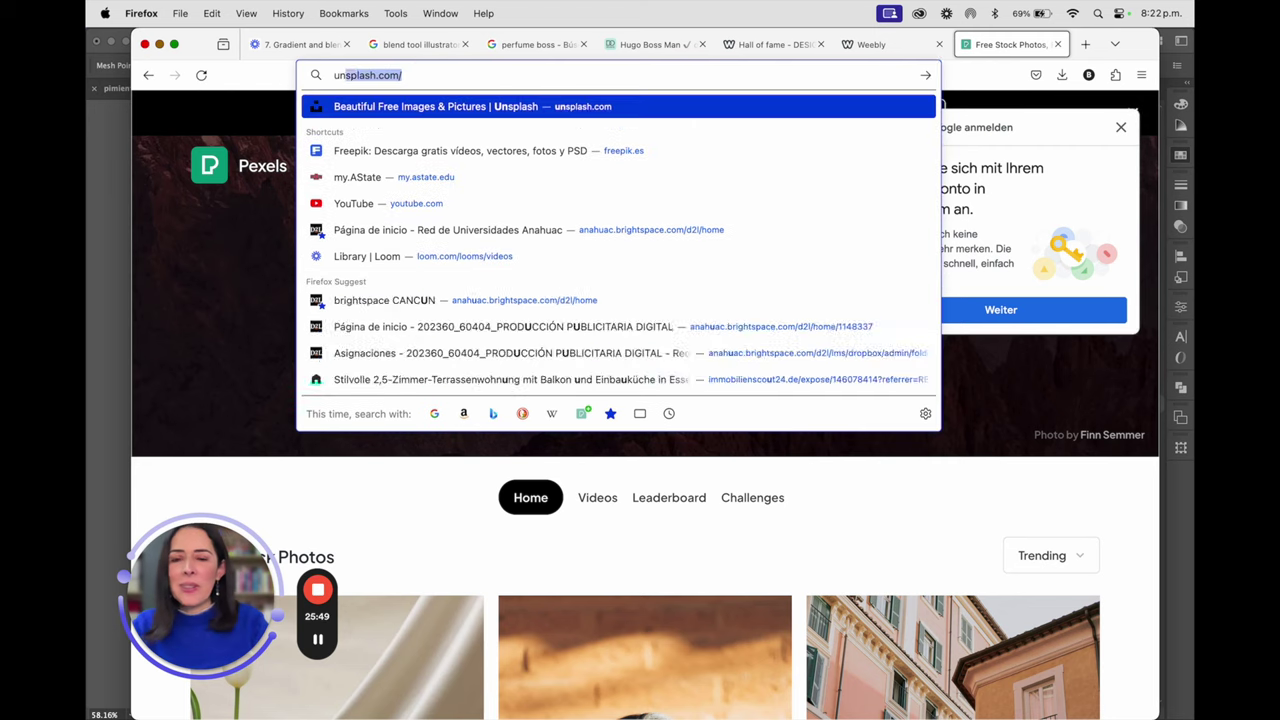
{"action": "key", "text": "Return"}
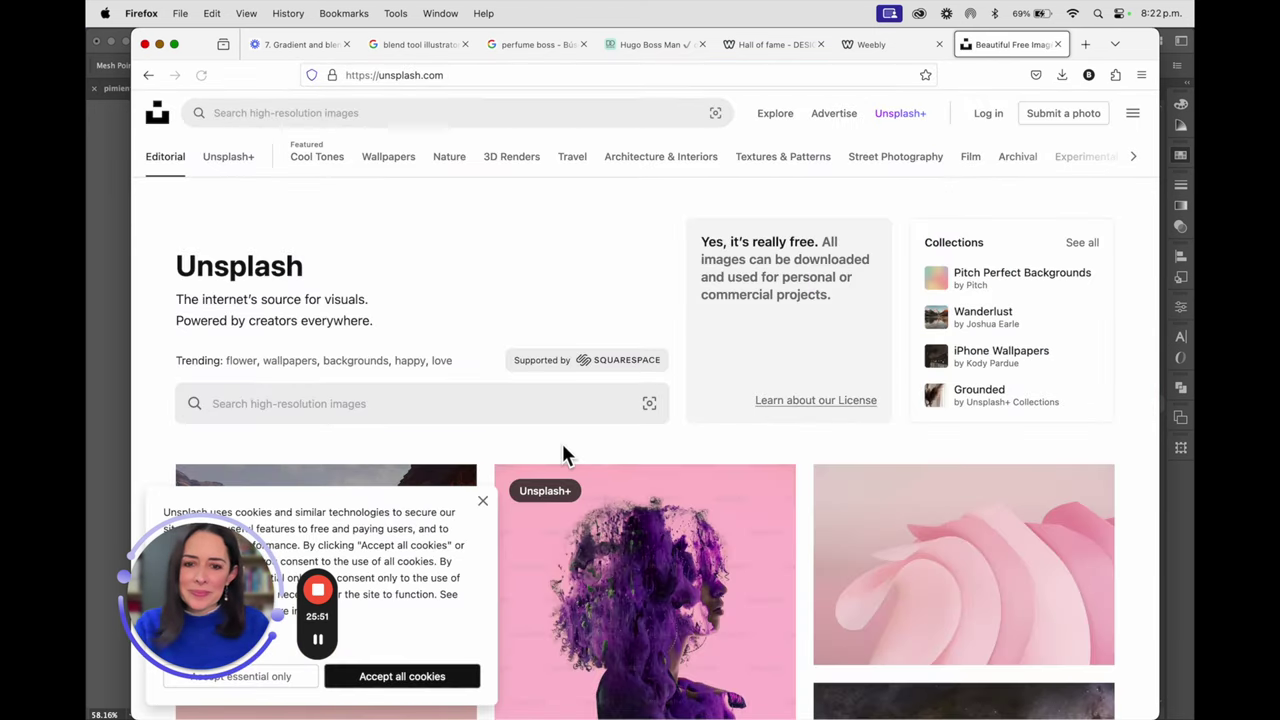
{"action": "scroll", "coordinate": [563, 451], "scroll_direction": "down", "scroll_amount": 5}
{"action": "scroll", "coordinate": [726, 503], "scroll_direction": "down", "scroll_amount": 5}
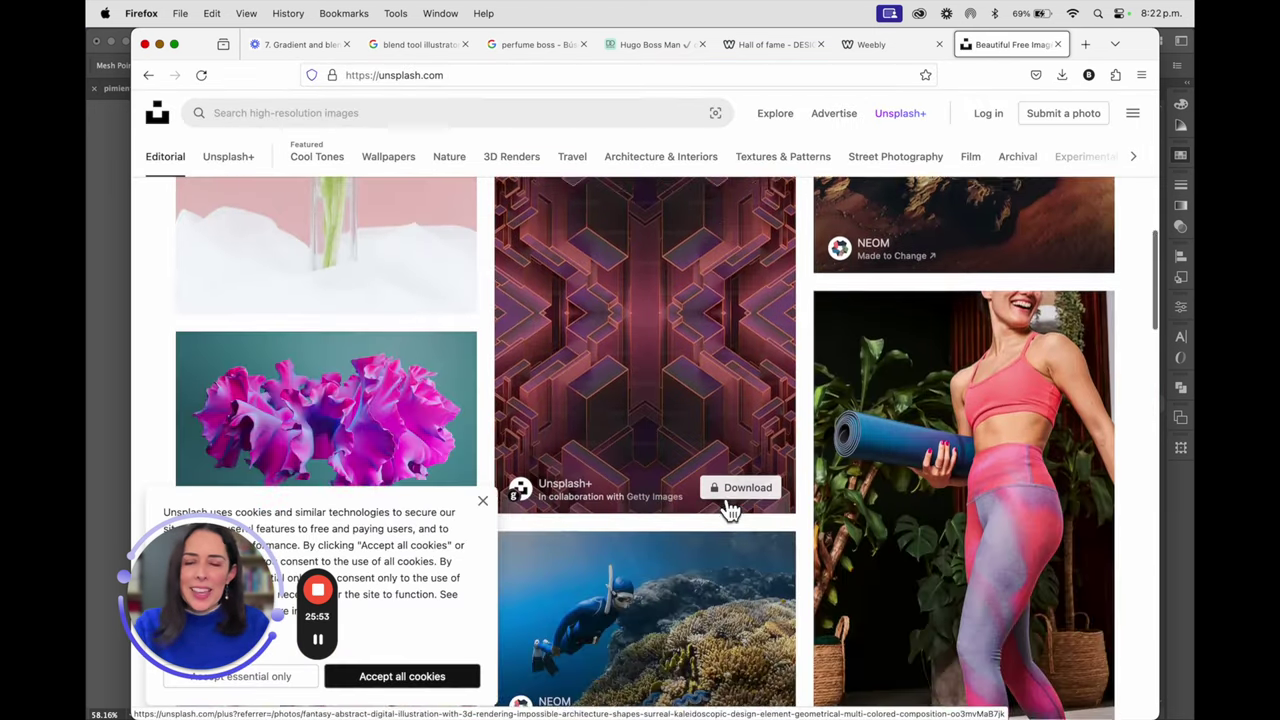
{"action": "scroll", "coordinate": [735, 500], "scroll_direction": "up", "scroll_amount": 2}
{"action": "scroll", "coordinate": [735, 500], "scroll_direction": "up", "scroll_amount": 2}
Go to Freepik, decline the translation offer, and scroll the page.
{"action": "left_click", "coordinate": [449, 76]}
{"action": "type", "text": "free"}
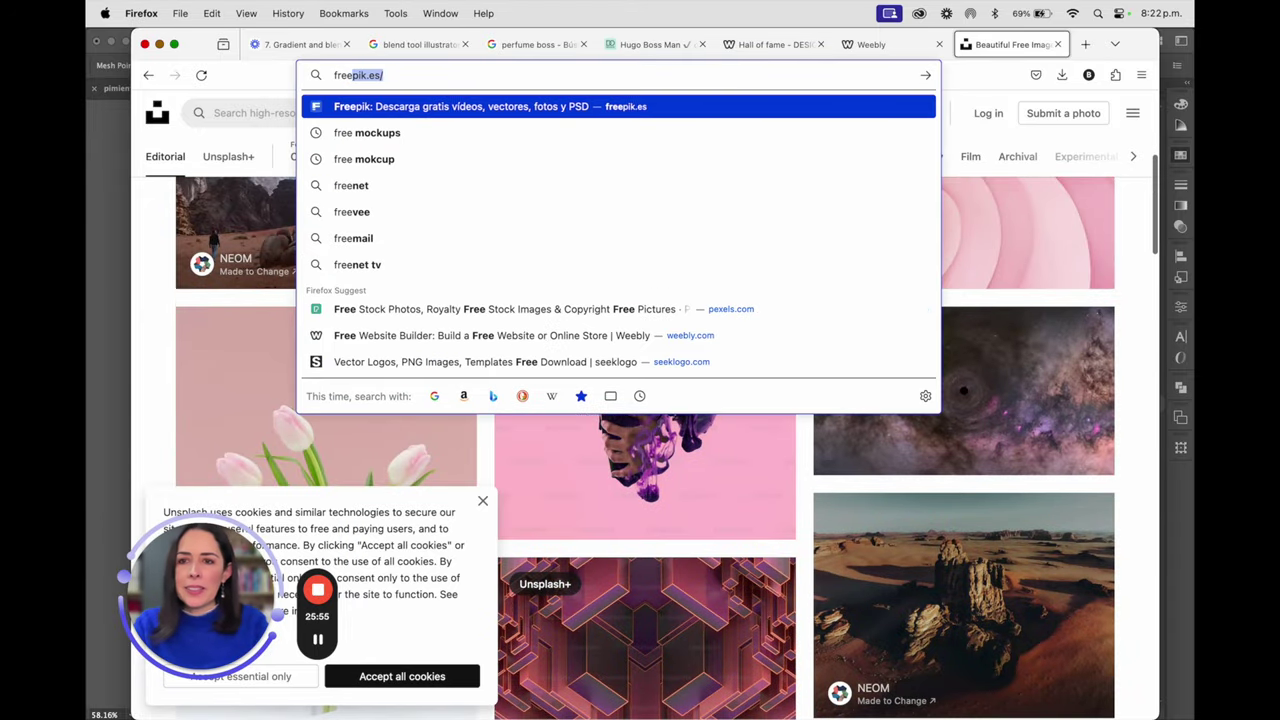
{"action": "key", "text": "Return"}
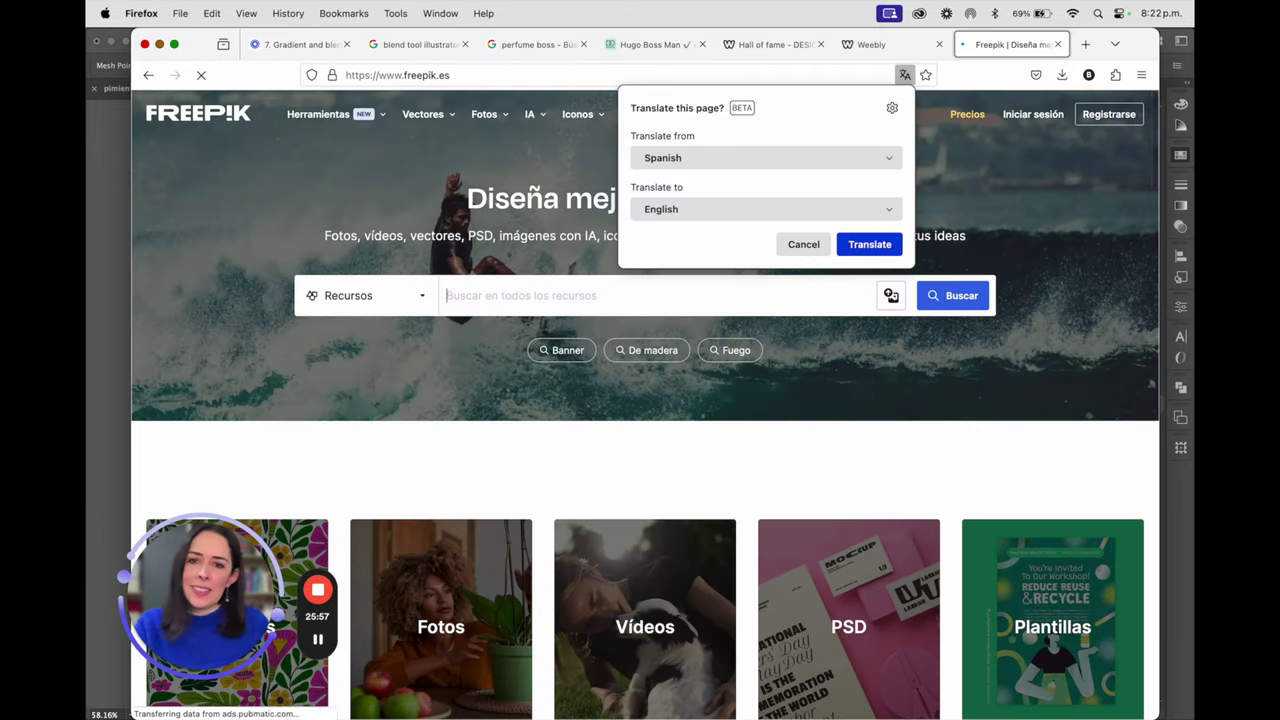
{"action": "left_click", "coordinate": [808, 245]}
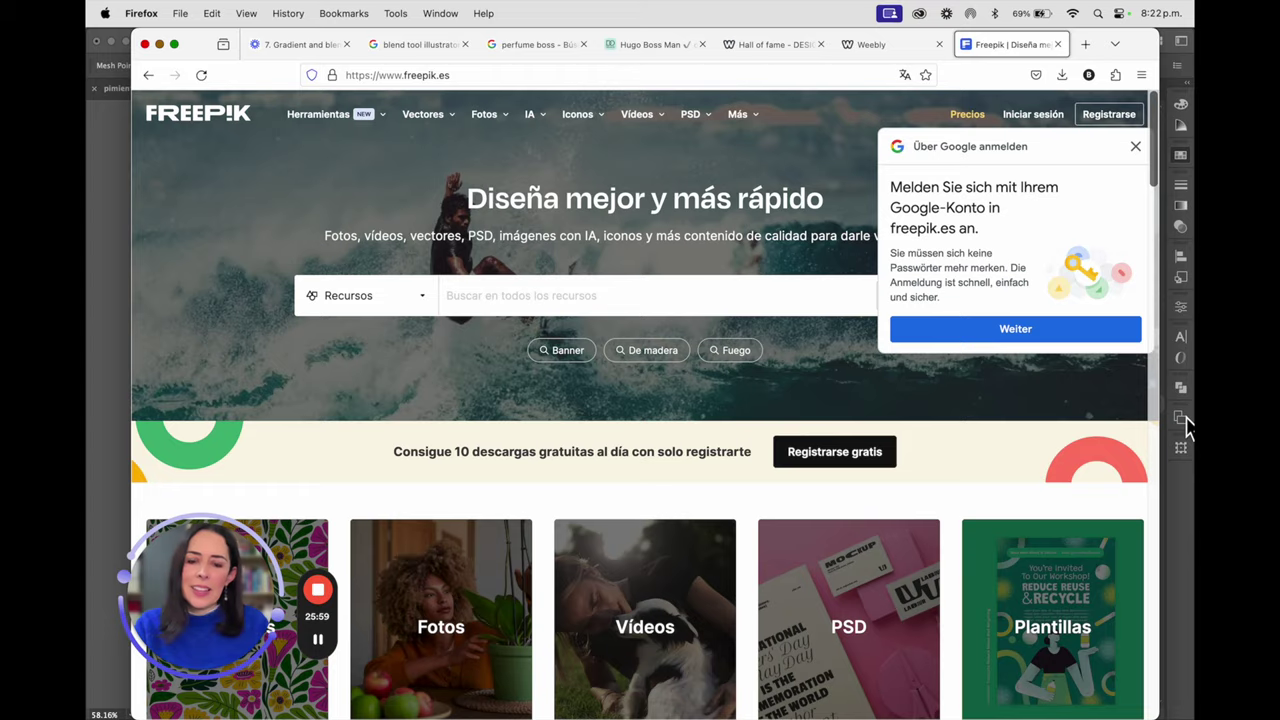
{"action": "scroll", "coordinate": [608, 580], "scroll_direction": "down", "scroll_amount": 2}
{"action": "scroll", "coordinate": [608, 580], "scroll_direction": "down", "scroll_amount": 4}
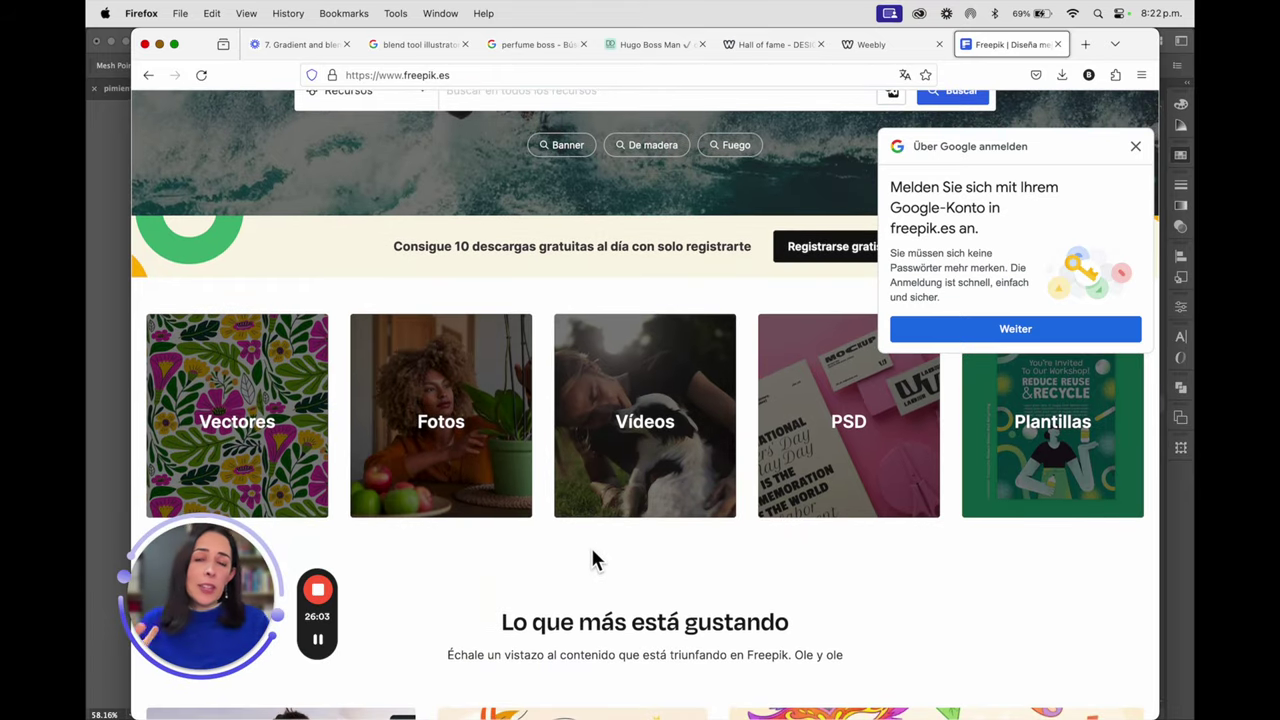
Load google.com in the address bar.
{"action": "left_click", "coordinate": [466, 78]}
{"action": "type", "text": "google.com"}
{"action": "key", "text": "Return"}
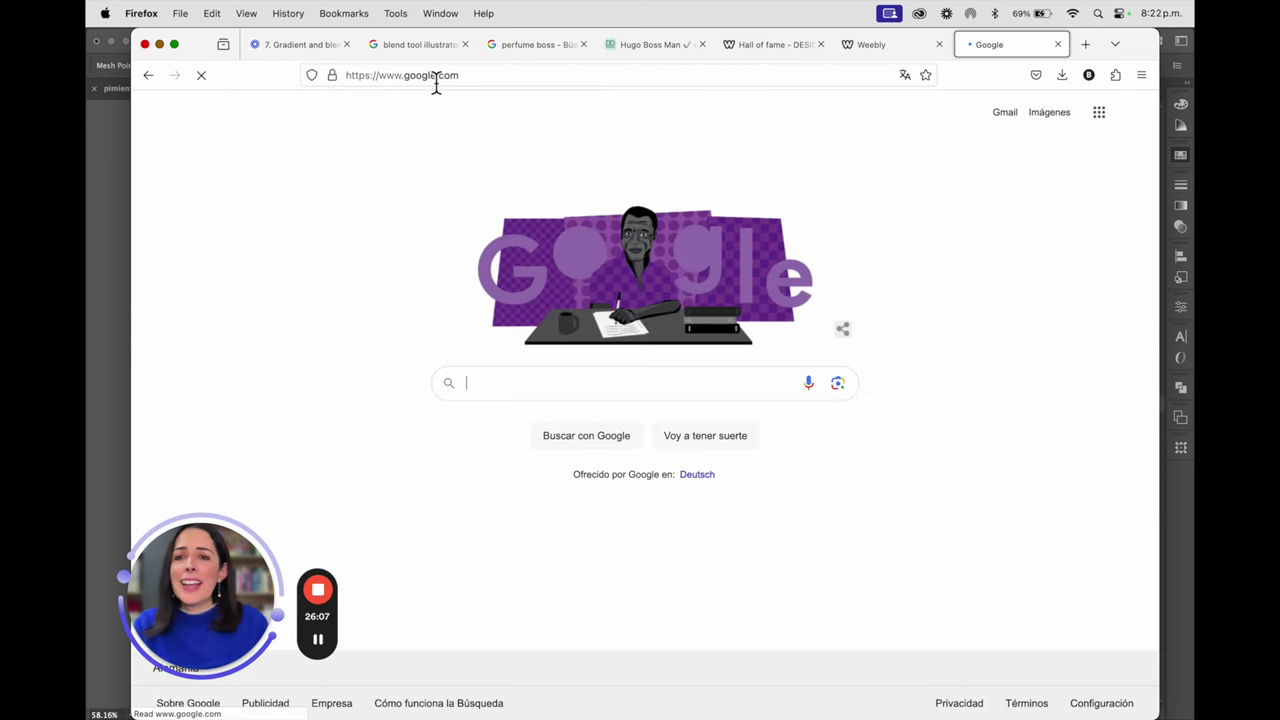
Search Google for 'glass of water' and switch to image results.
{"action": "left_click", "coordinate": [586, 390]}
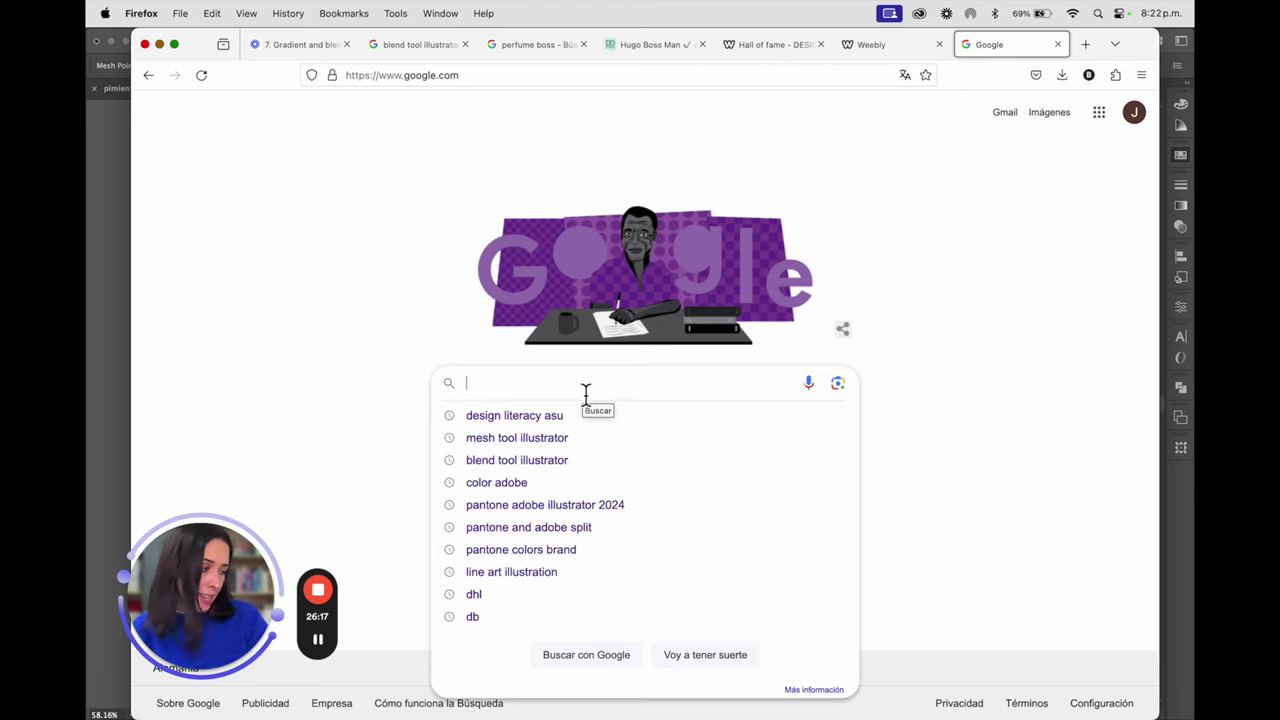
{"action": "type", "text": "glass of water"}
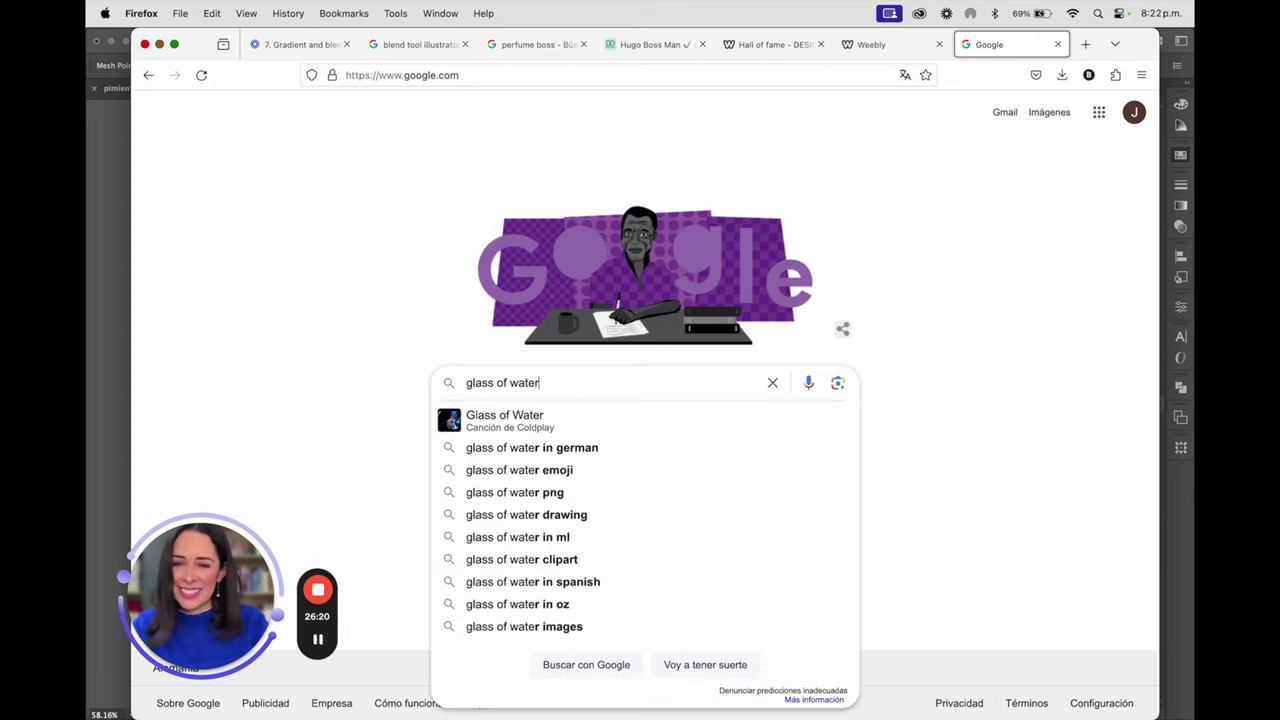
{"action": "key", "text": "Return"}
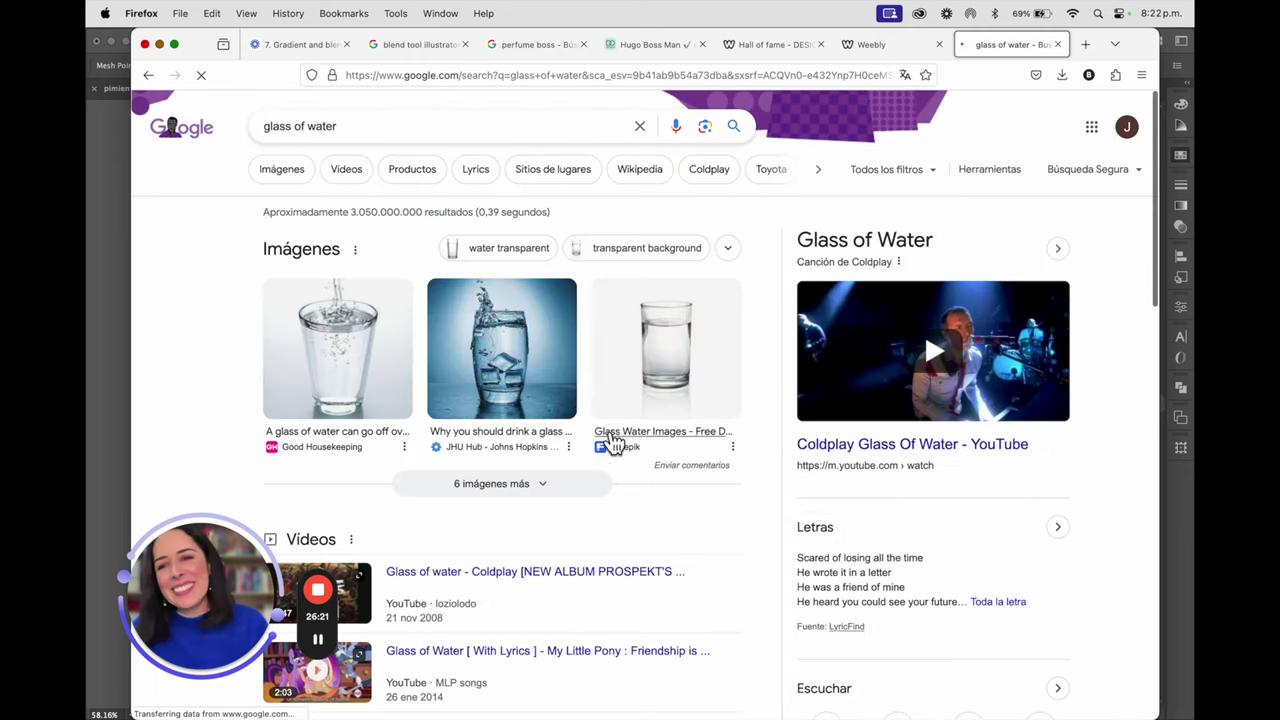
{"action": "left_click", "coordinate": [306, 184]}
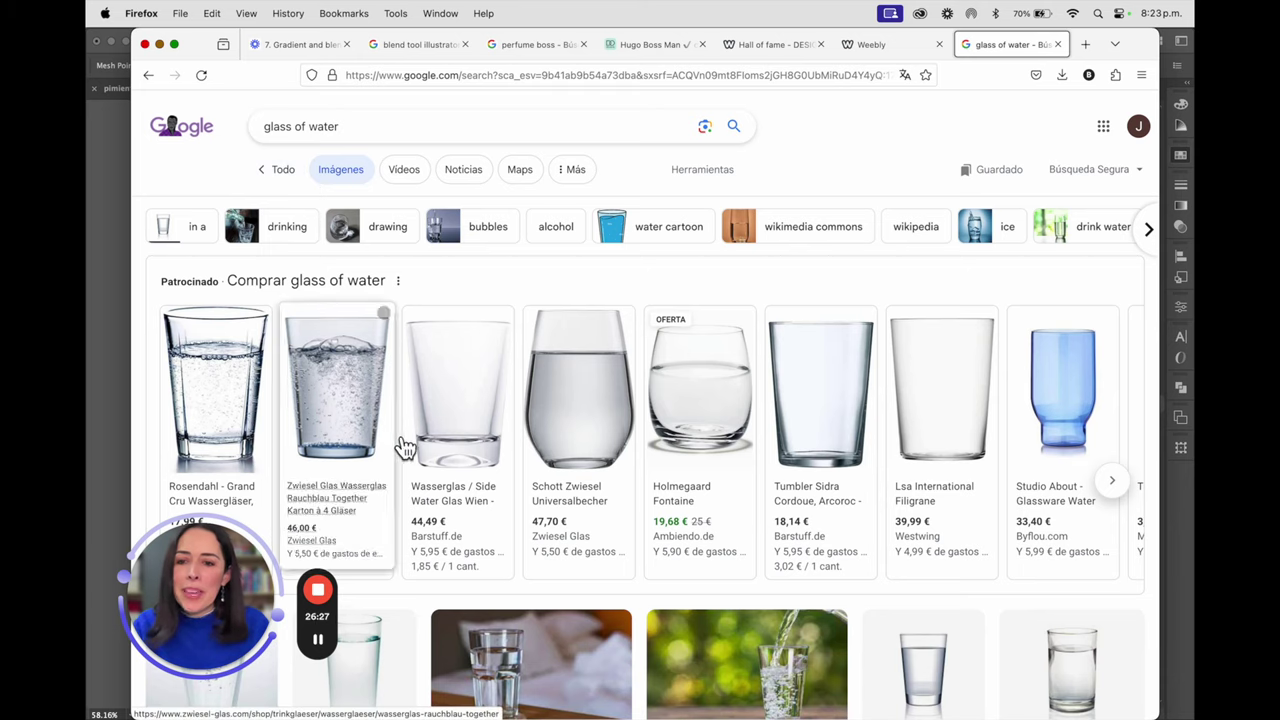
Open the Barstuff water glass listing, decline translation, then close it.
{"action": "left_click", "coordinate": [468, 425]}
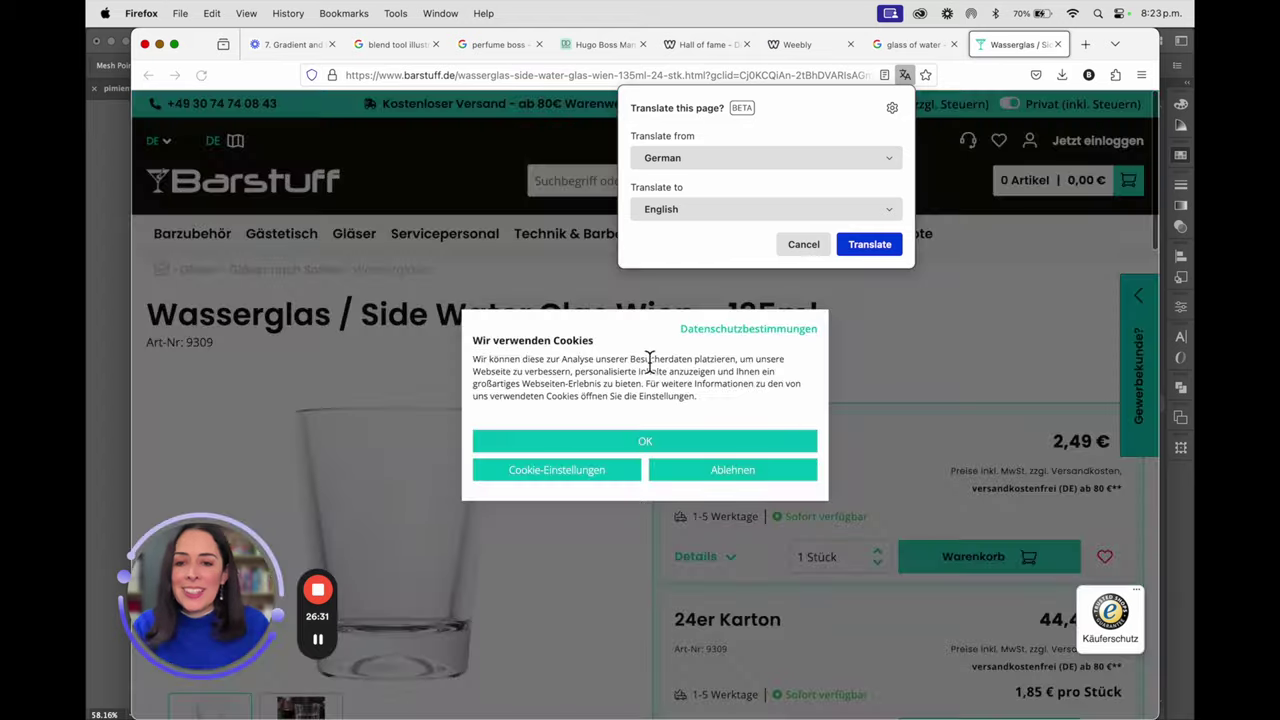
{"action": "left_click", "coordinate": [803, 246]}
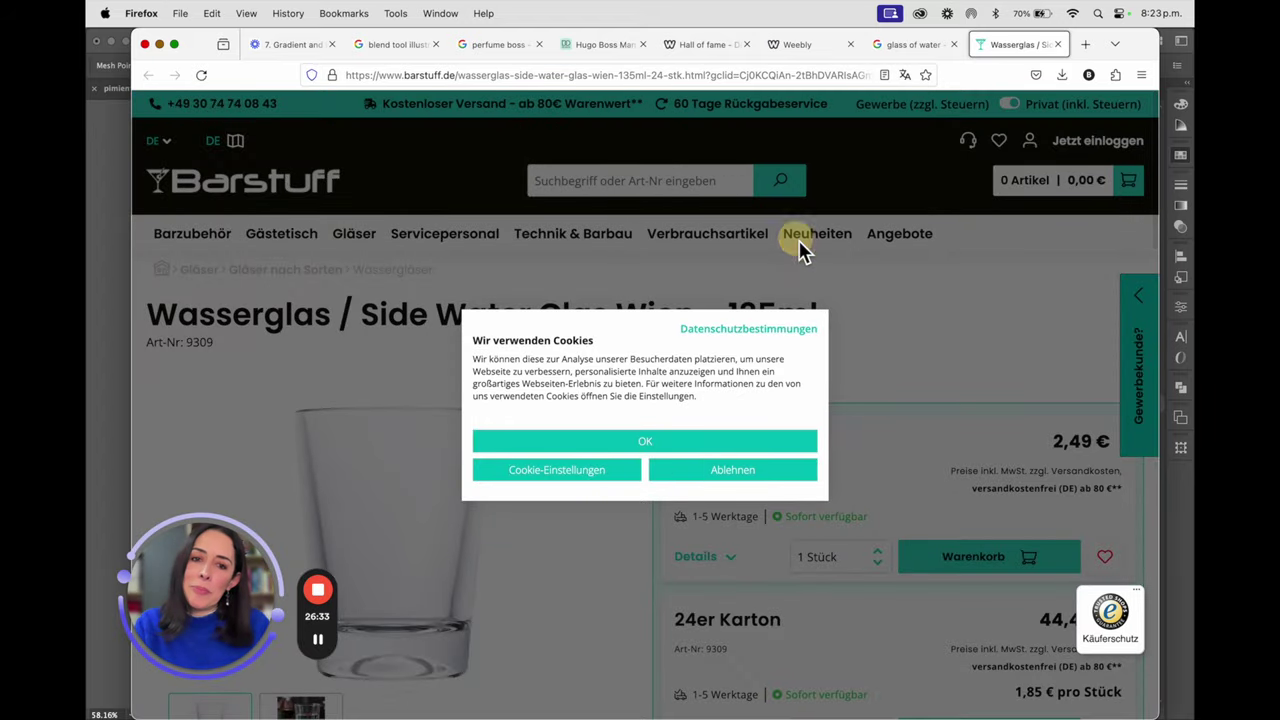
{"action": "left_click", "coordinate": [1057, 45]}
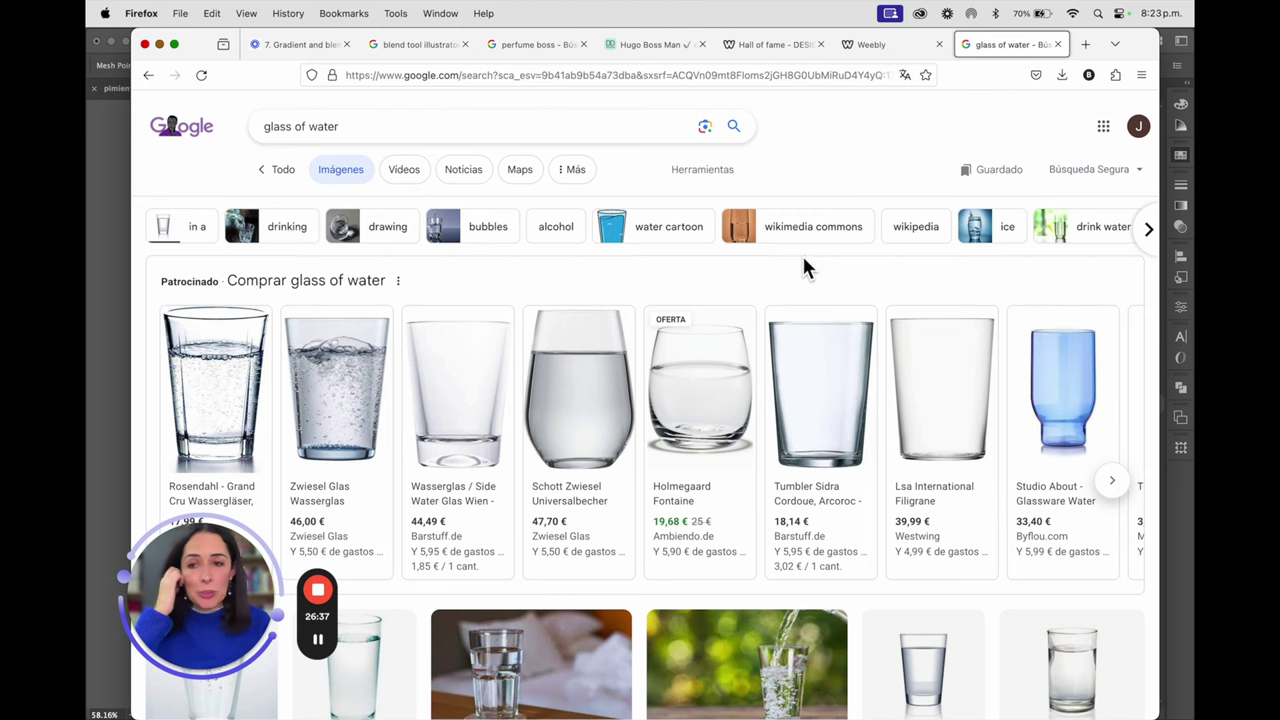
Scroll the results and preview the iStock water-pouring photo.
{"action": "scroll", "coordinate": [797, 431], "scroll_direction": "down", "scroll_amount": 3}
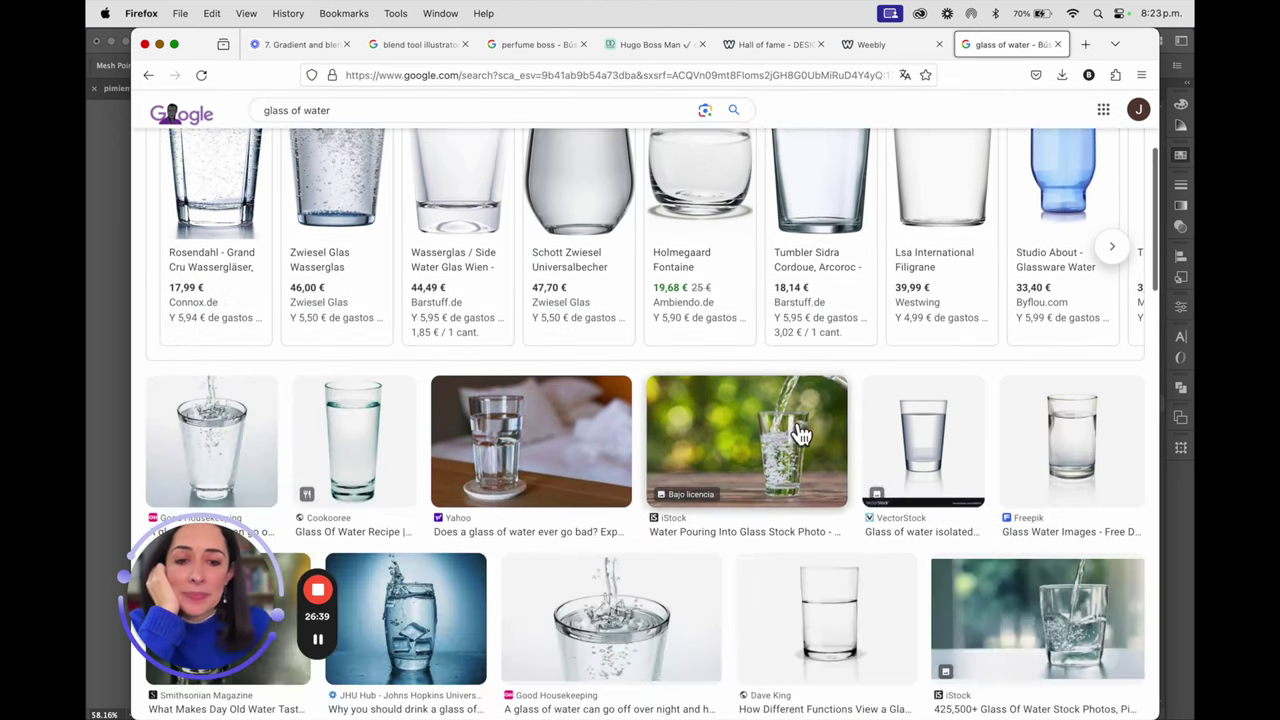
{"action": "scroll", "coordinate": [758, 492], "scroll_direction": "down", "scroll_amount": 3}
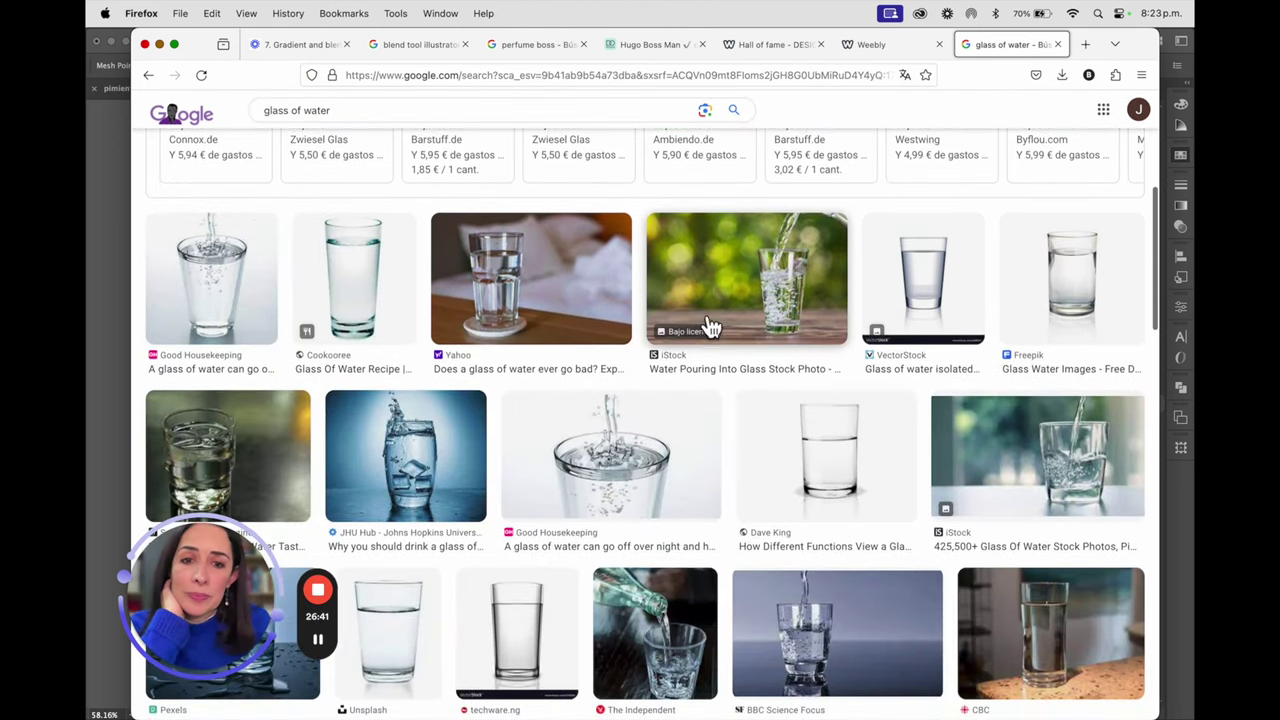
{"action": "left_click", "coordinate": [709, 325]}
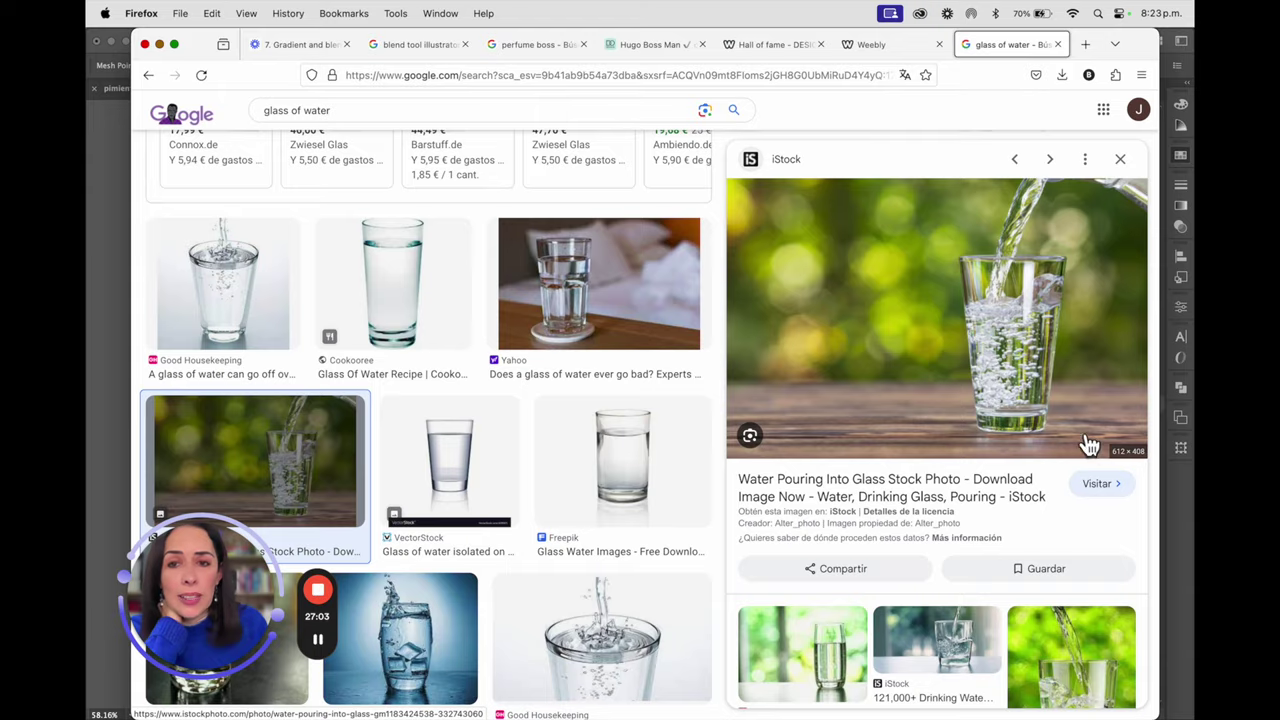
{"action": "scroll", "coordinate": [595, 334], "scroll_direction": "up", "scroll_amount": 5}
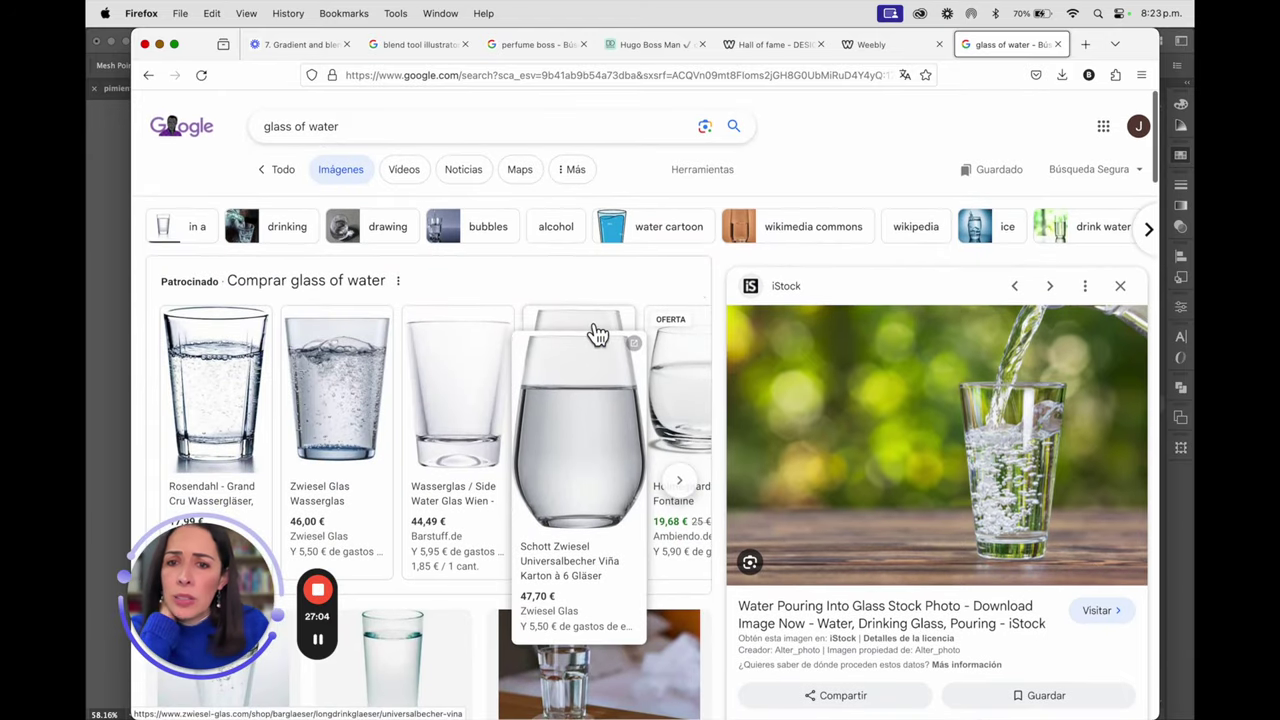
Filter the image results to large size only.
{"action": "left_click", "coordinate": [712, 172]}
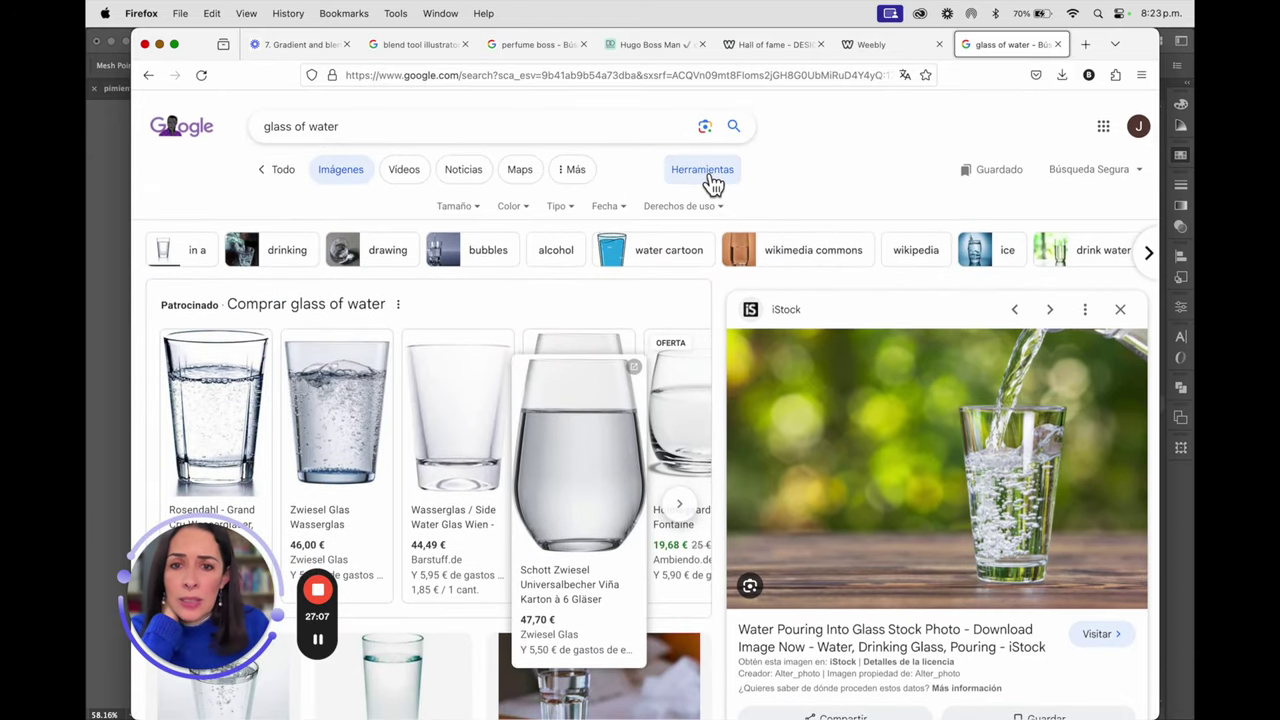
{"action": "left_click", "coordinate": [474, 214]}
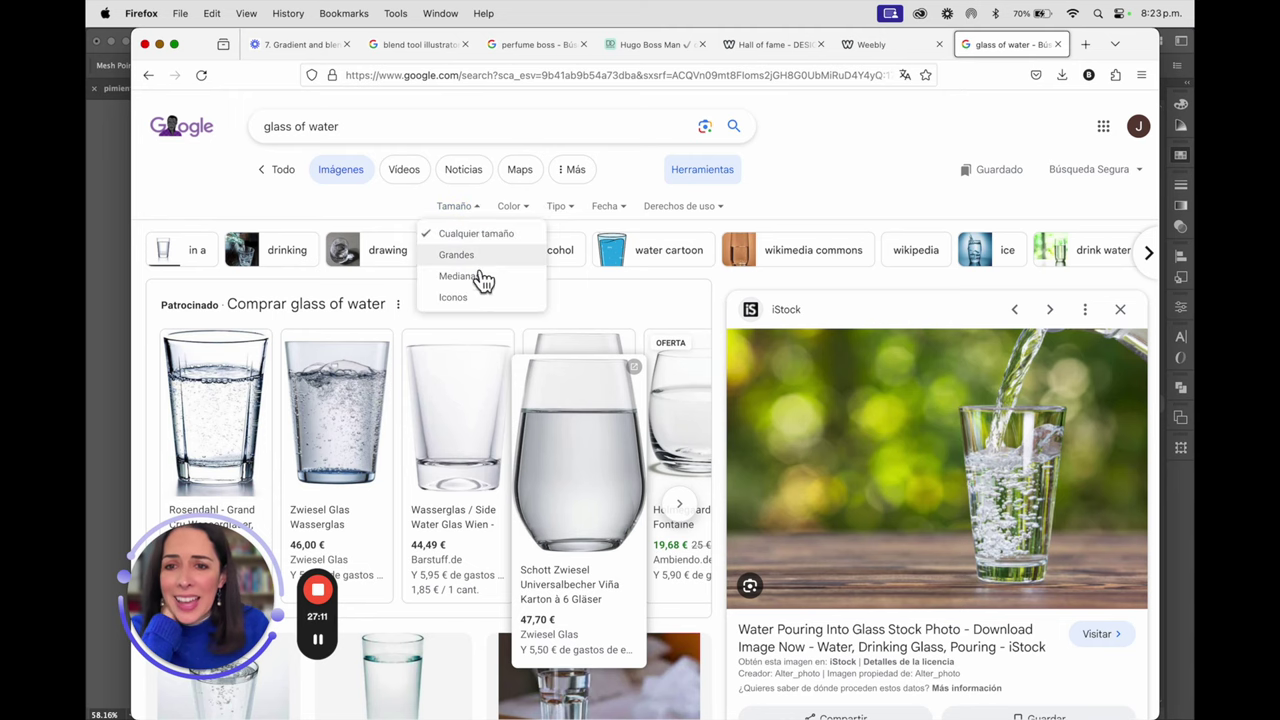
{"action": "left_click", "coordinate": [476, 258]}
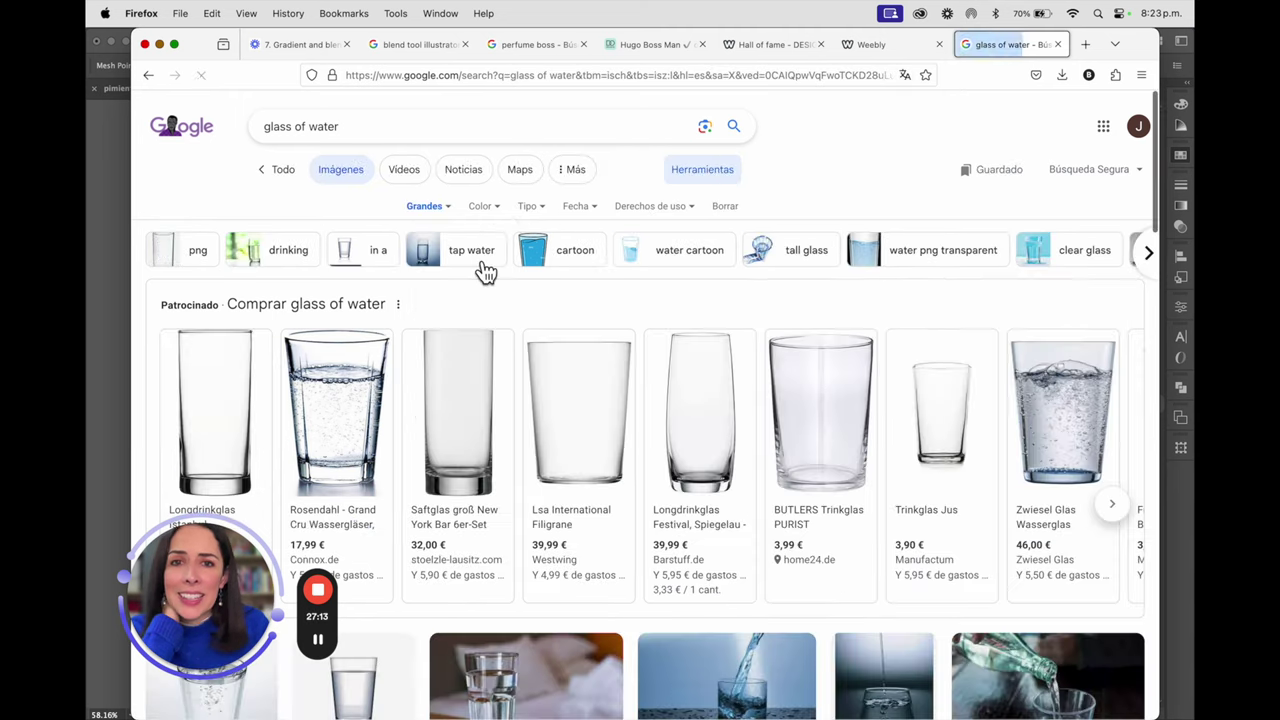
Preview the coaster, BBC Science Focus and ice-cube photos, then return to Illustrator.
{"action": "scroll", "coordinate": [551, 405], "scroll_direction": "down", "scroll_amount": 4}
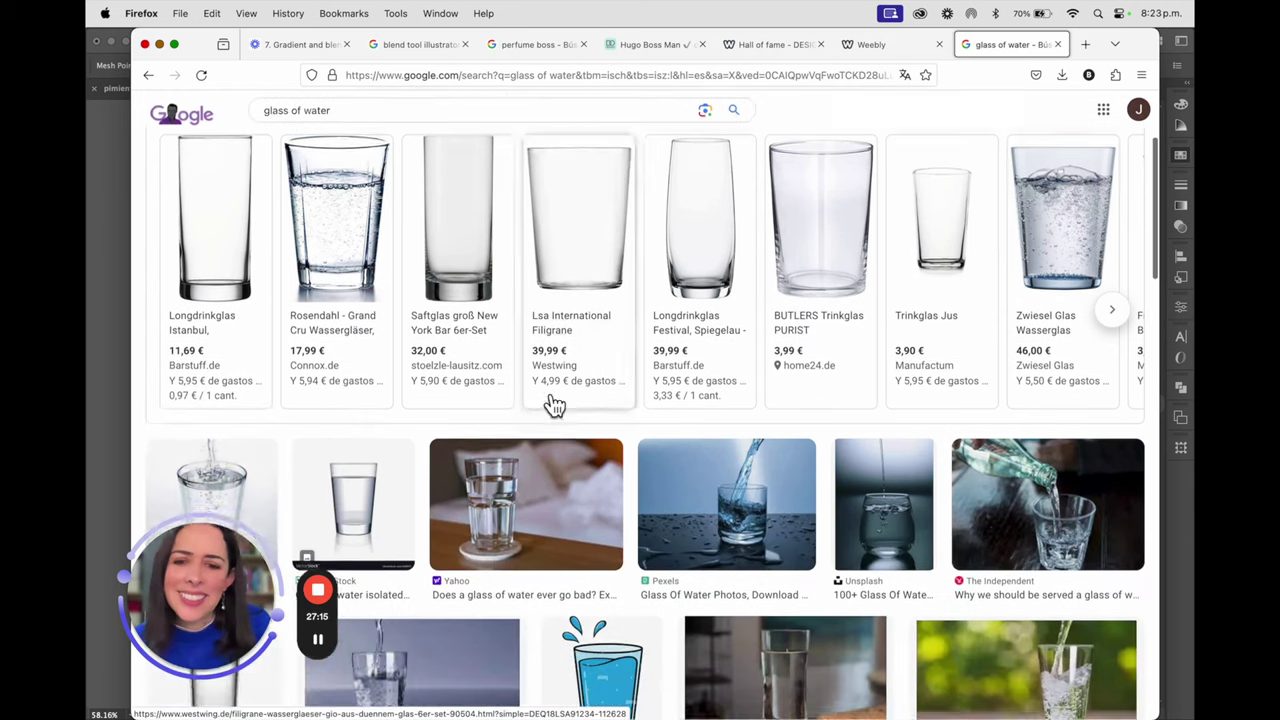
{"action": "left_click", "coordinate": [580, 470]}
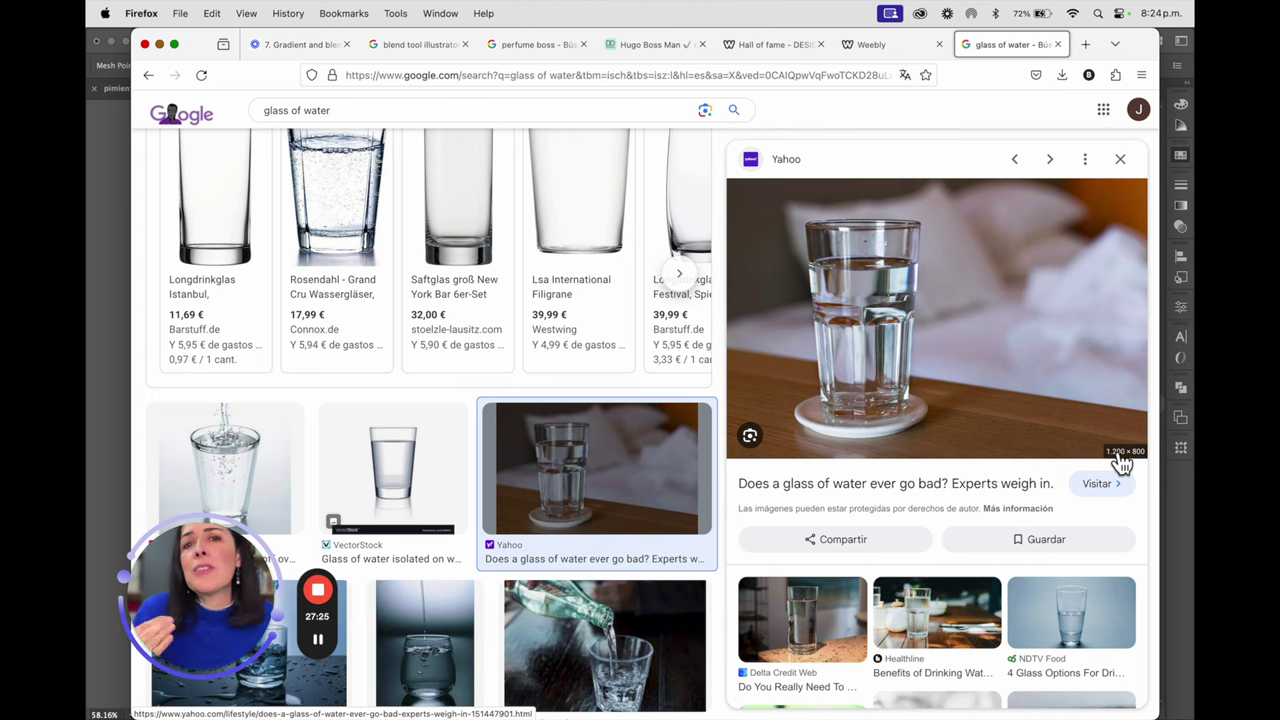
{"action": "scroll", "coordinate": [629, 491], "scroll_direction": "down", "scroll_amount": 5}
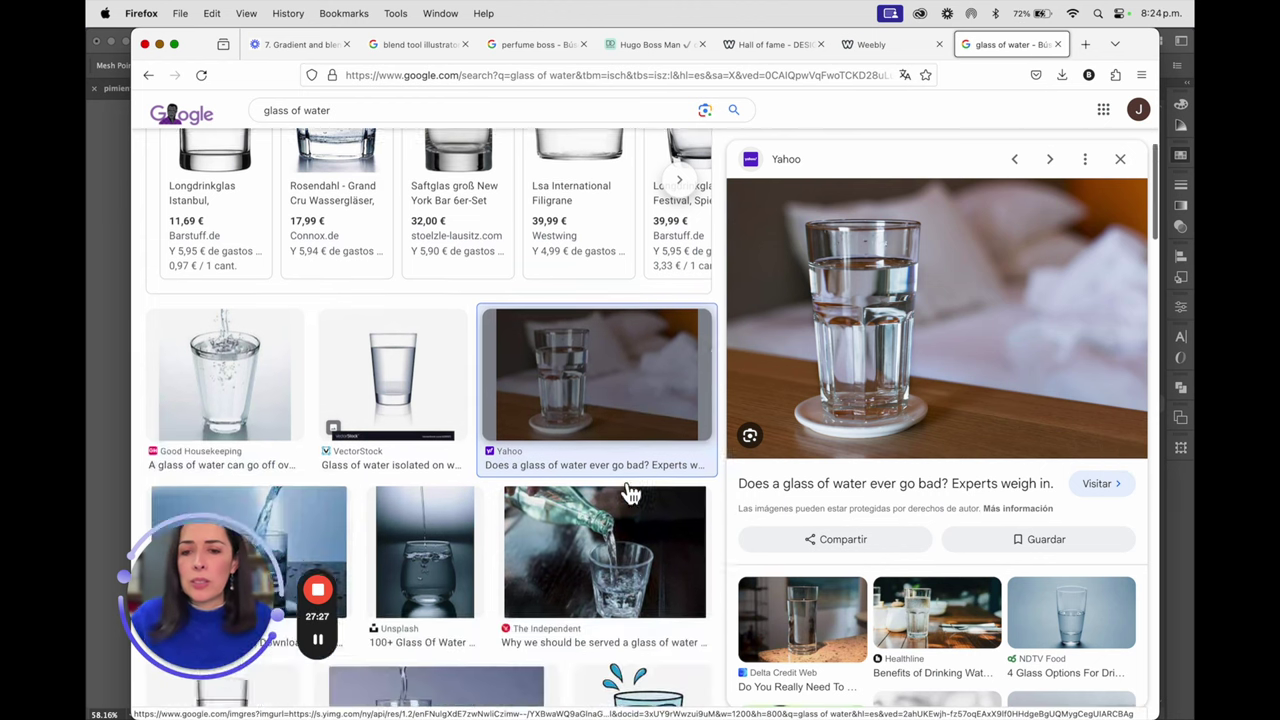
{"action": "left_click", "coordinate": [505, 540]}
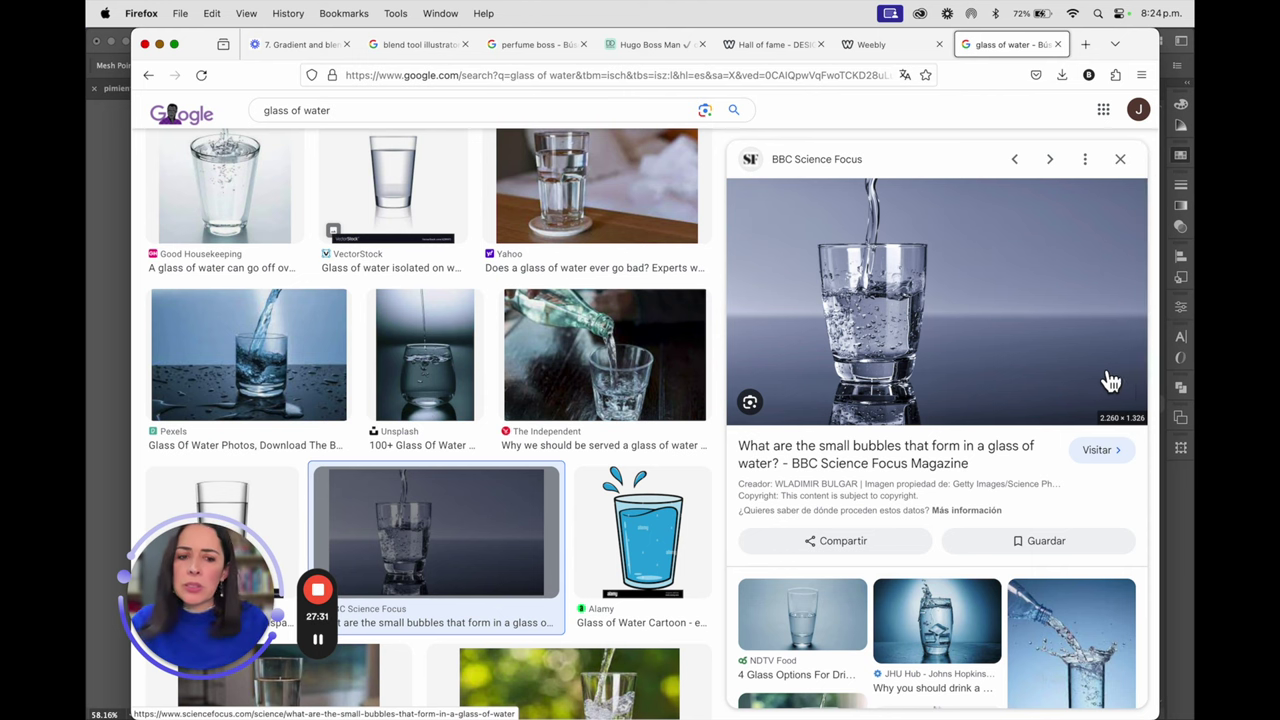
{"action": "left_click", "coordinate": [943, 618]}
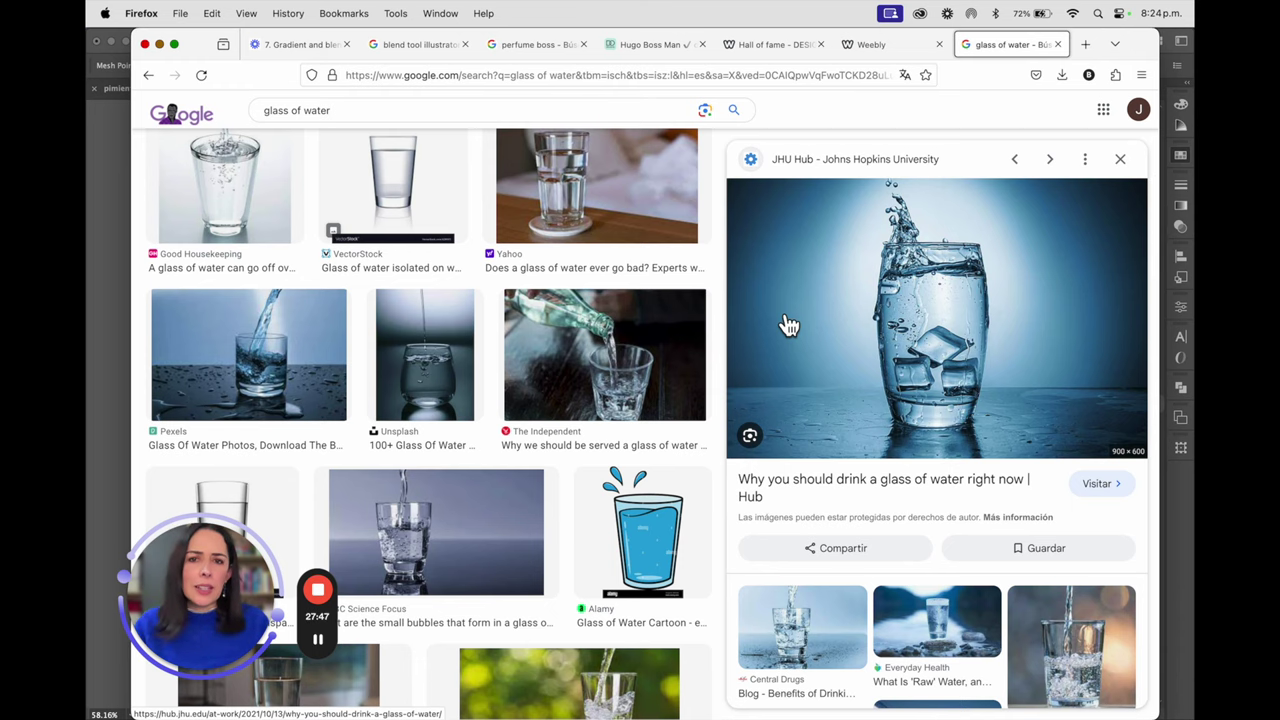
{"action": "left_click", "coordinate": [100, 306]}
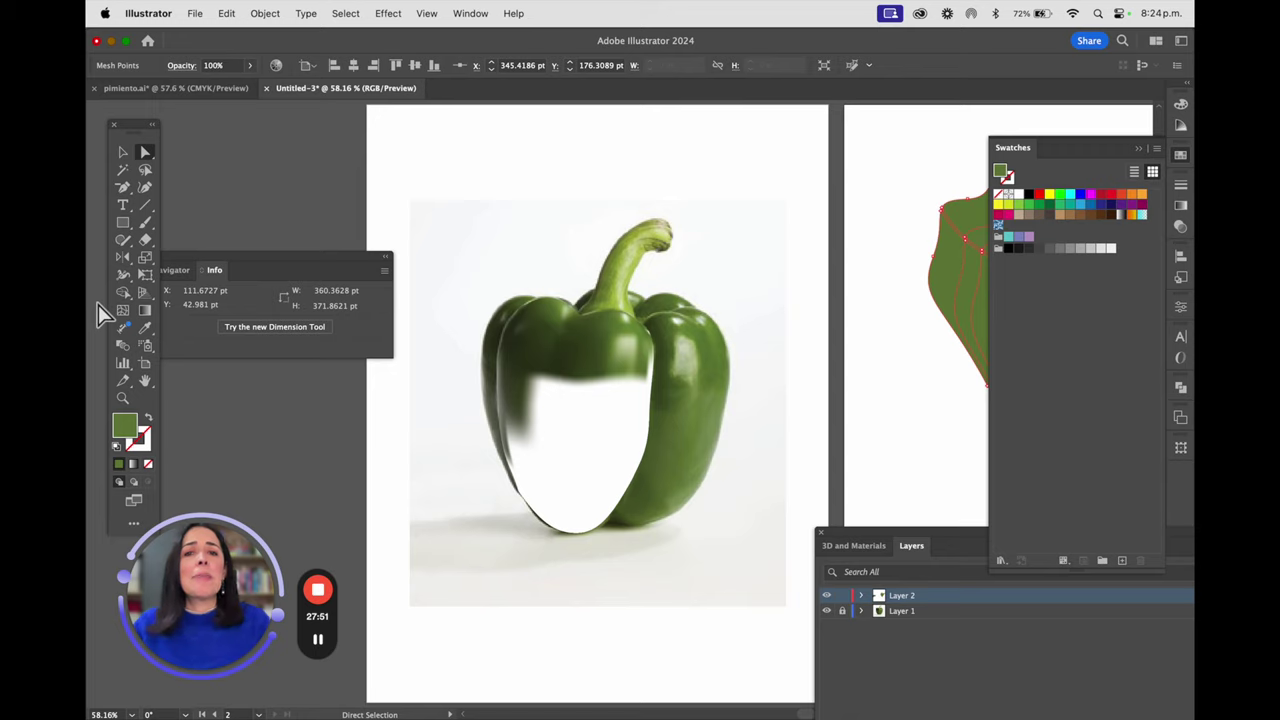